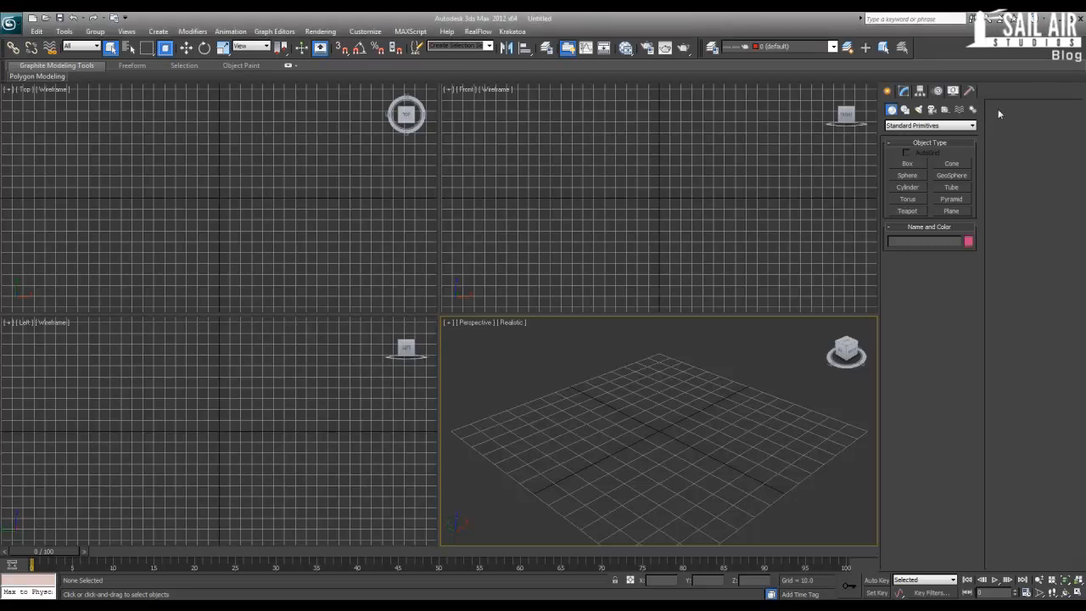
{"action": "left_click", "coordinate": [37, 31]}
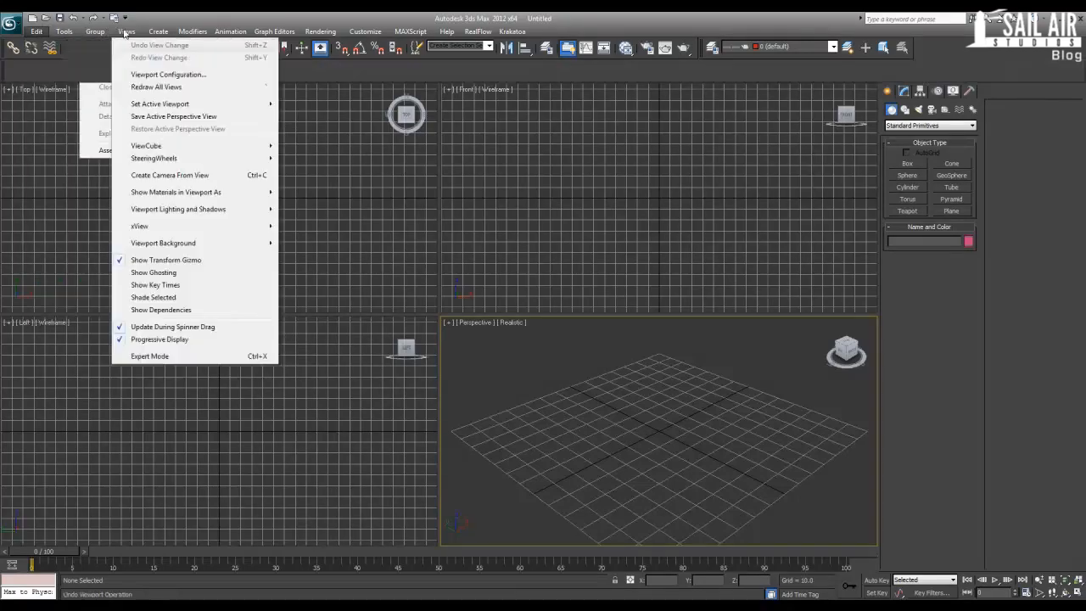
{"action": "mouse_move", "coordinate": [532, 34]}
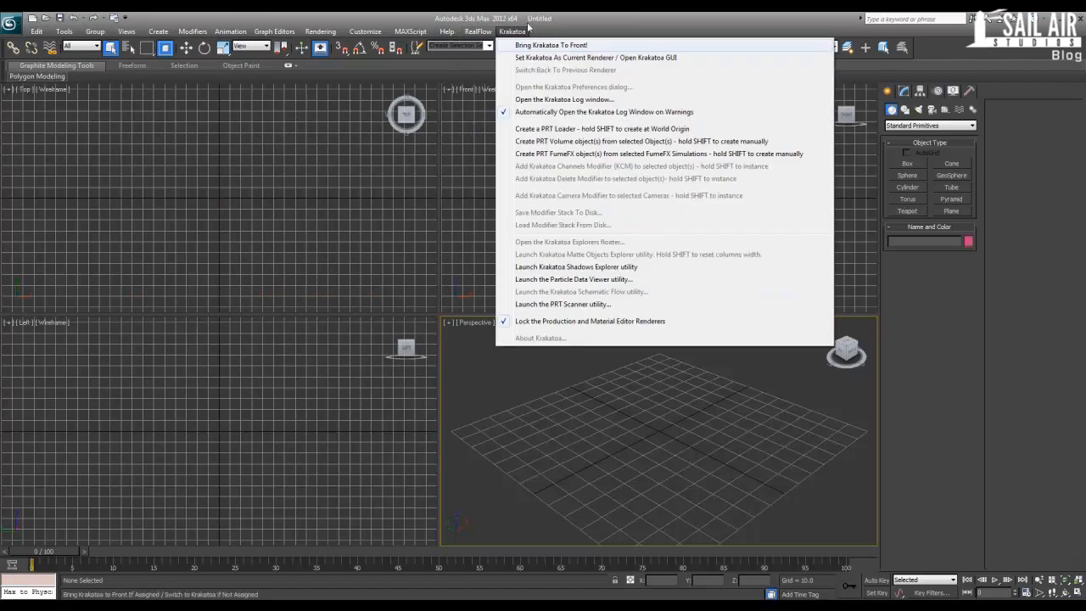
{"action": "left_click", "coordinate": [535, 33]}
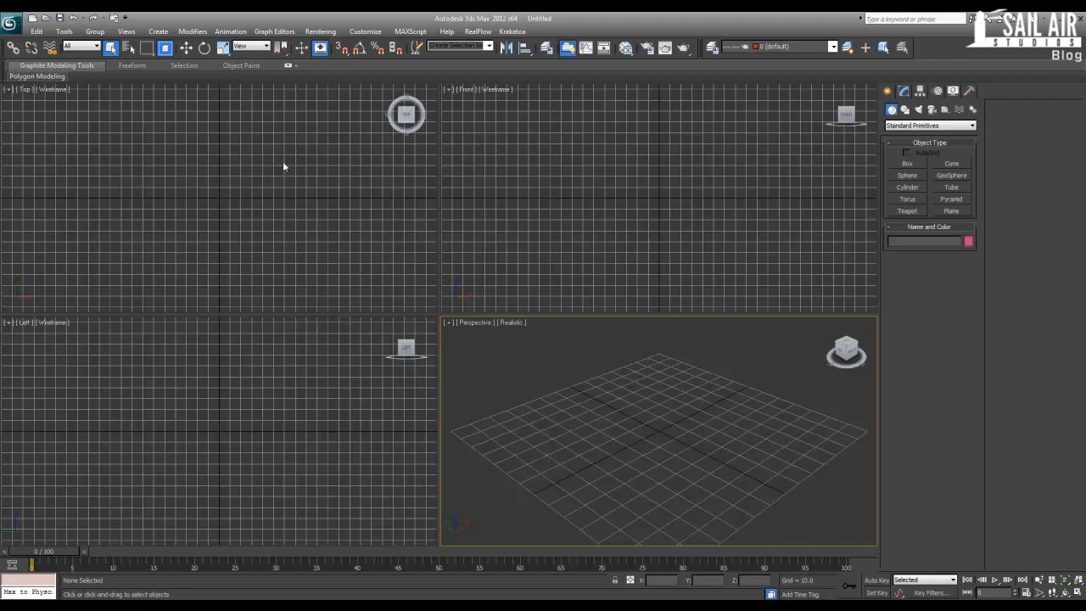
{"action": "mouse_move", "coordinate": [436, 606]}
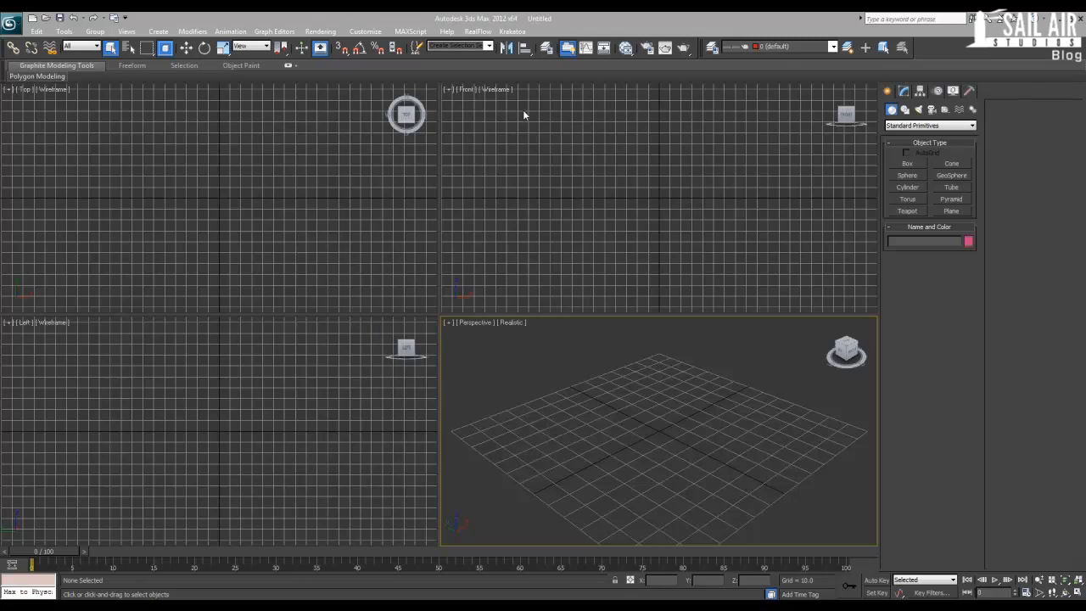
{"action": "left_click", "coordinate": [158, 174]}
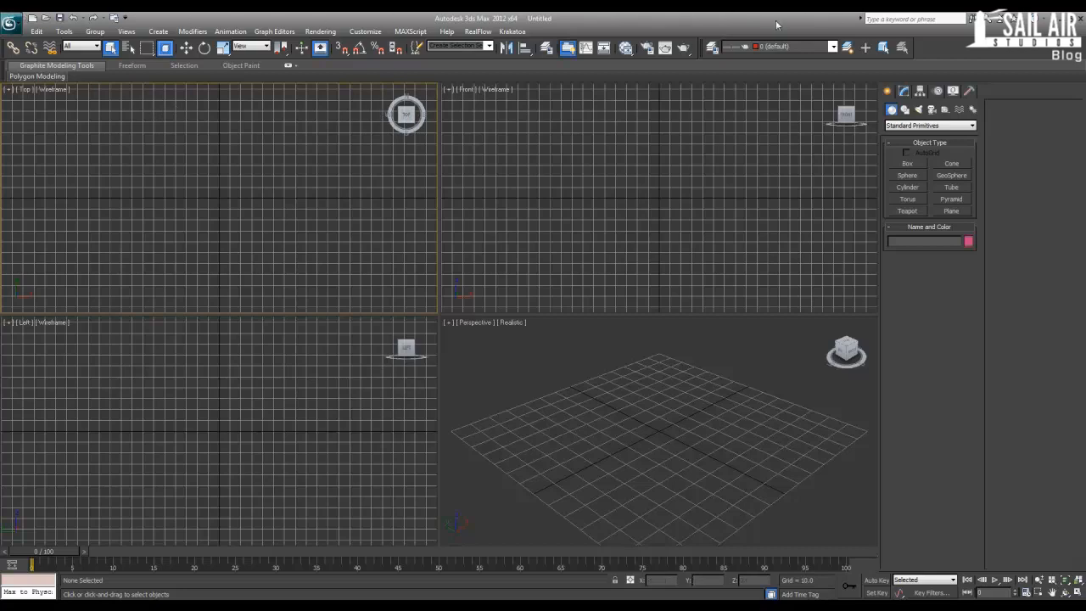
{"action": "left_click", "coordinate": [13, 24]}
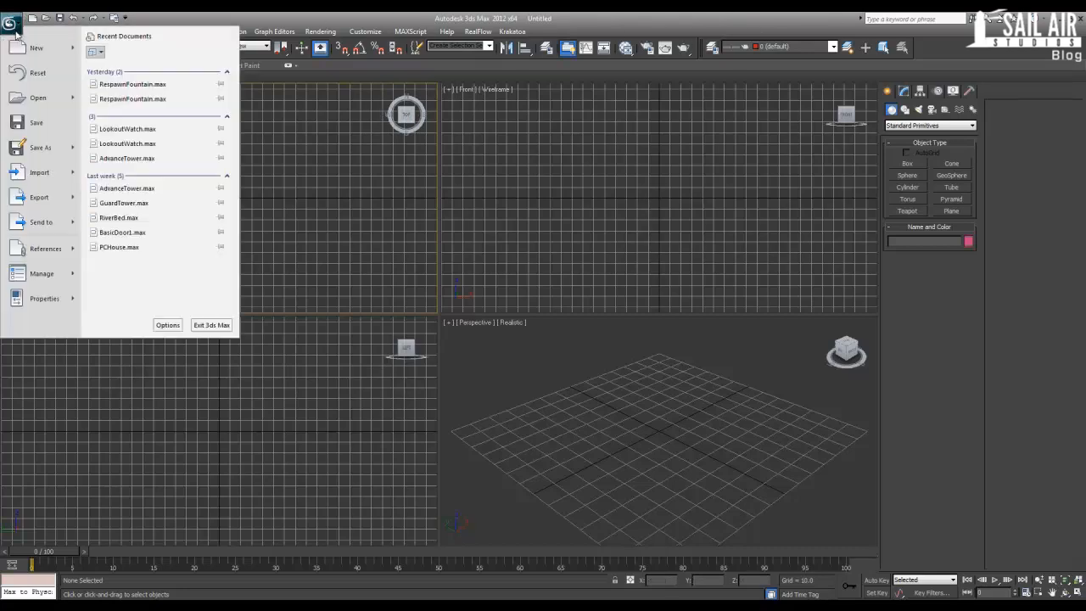
{"action": "left_click", "coordinate": [13, 25]}
{"action": "left_click", "coordinate": [10, 23]}
{"action": "left_click", "coordinate": [7, 22]}
{"action": "left_click", "coordinate": [36, 32]}
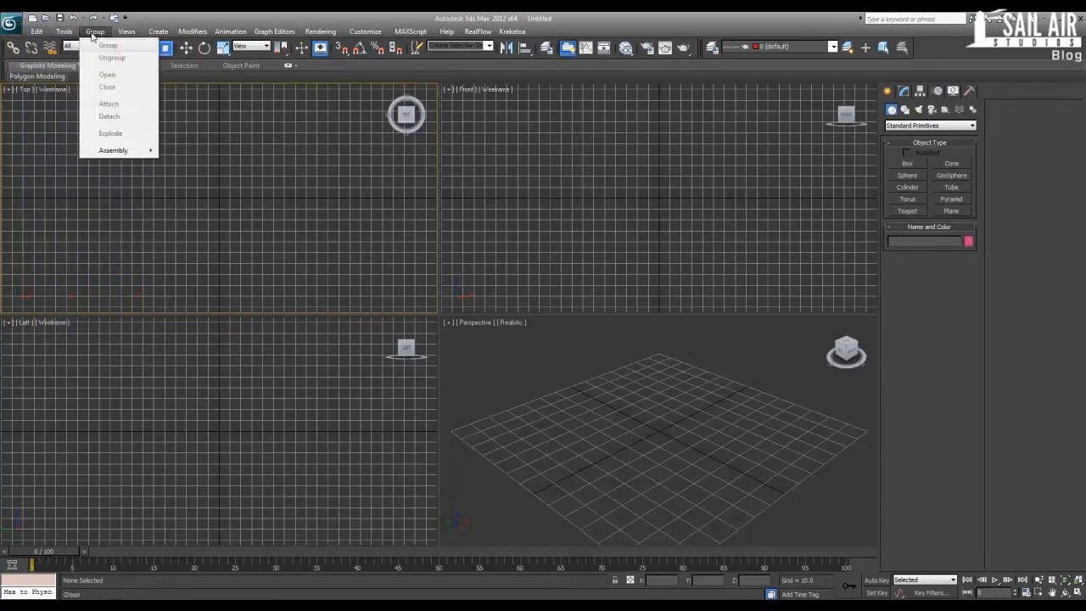
{"action": "mouse_move", "coordinate": [137, 35]}
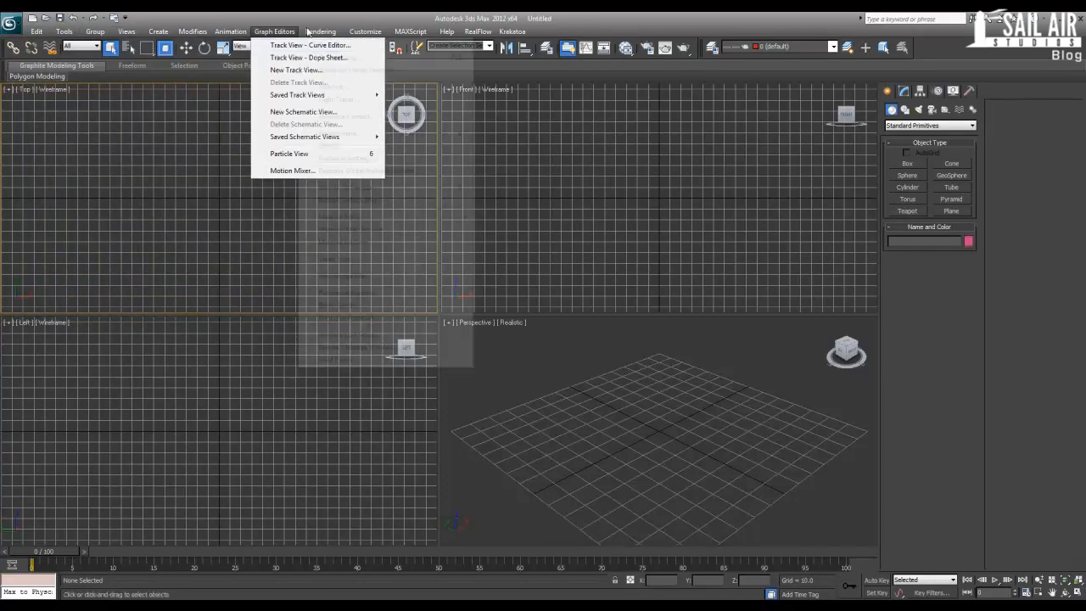
{"action": "mouse_move", "coordinate": [321, 32]}
{"action": "left_click", "coordinate": [389, 17]}
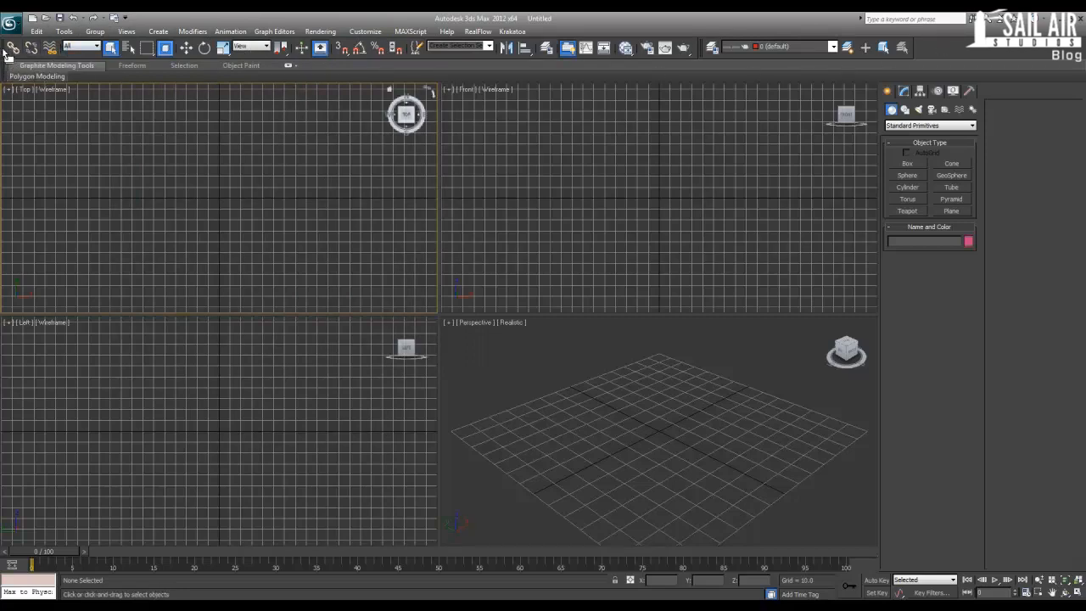
Step: Examine the keyboard, toolbar, quad, menu and color options in the Customize User Interface dialog, and close it without changes
{"action": "right_click", "coordinate": [924, 49]}
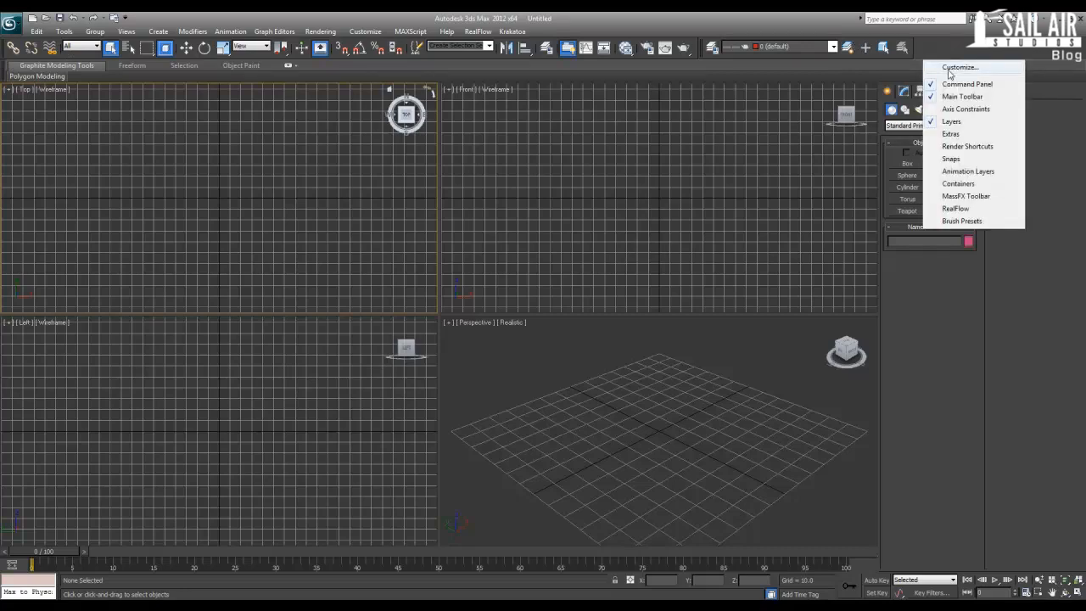
{"action": "left_click", "coordinate": [980, 67]}
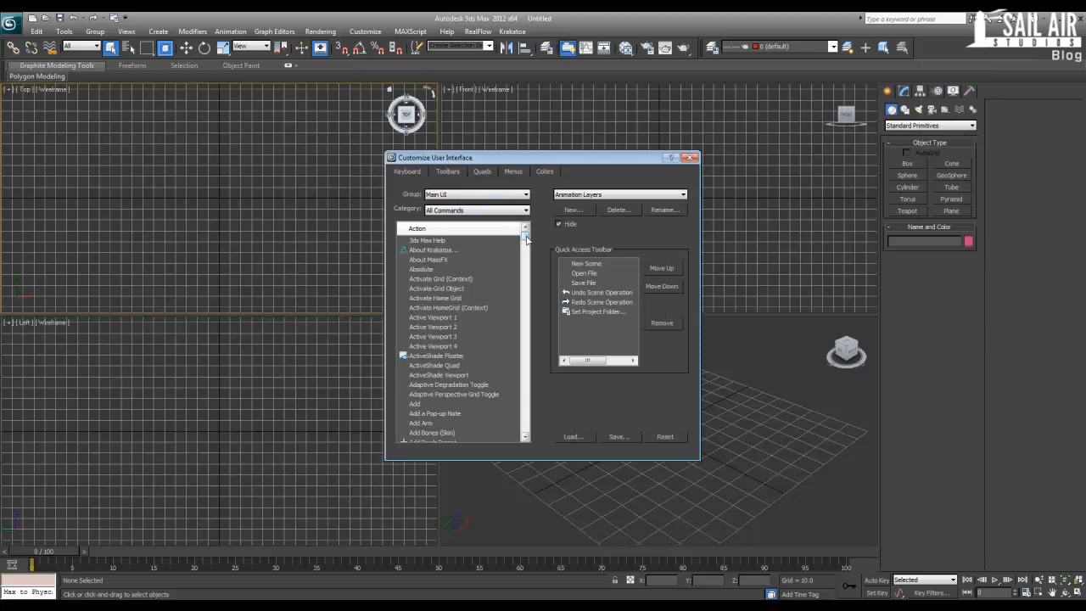
{"action": "left_click_drag", "start_coordinate": [526, 235], "coordinate": [528, 279]}
{"action": "left_click", "coordinate": [409, 170]}
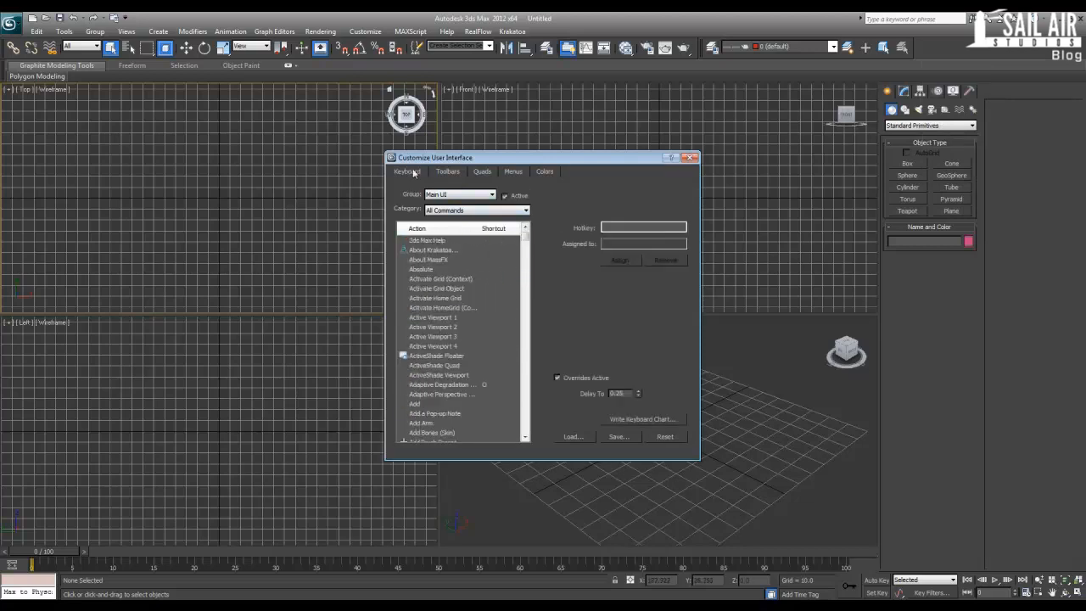
{"action": "left_click", "coordinate": [441, 173]}
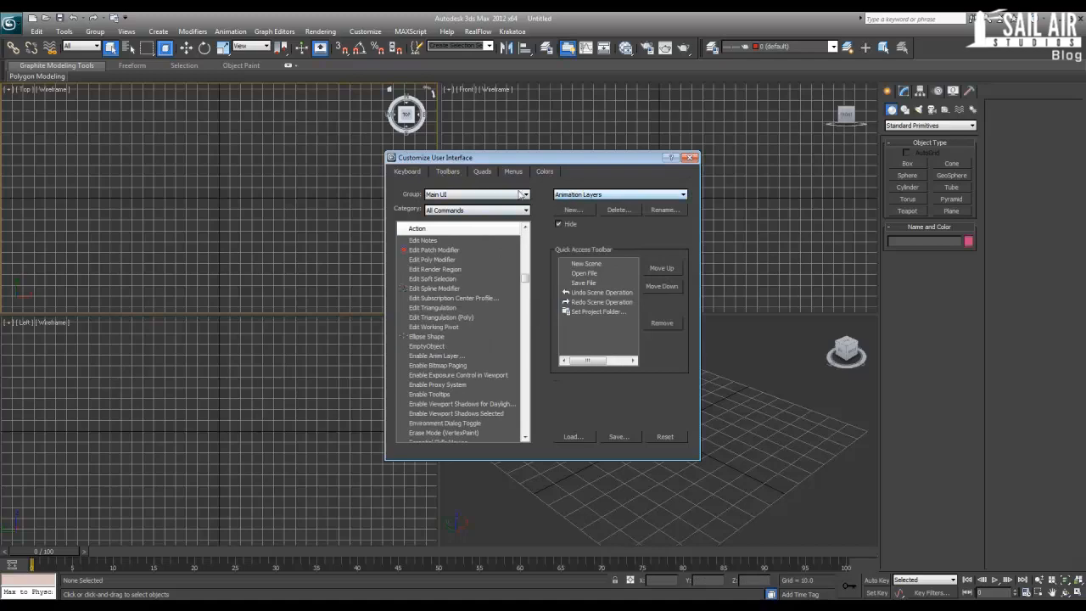
{"action": "left_click", "coordinate": [479, 171]}
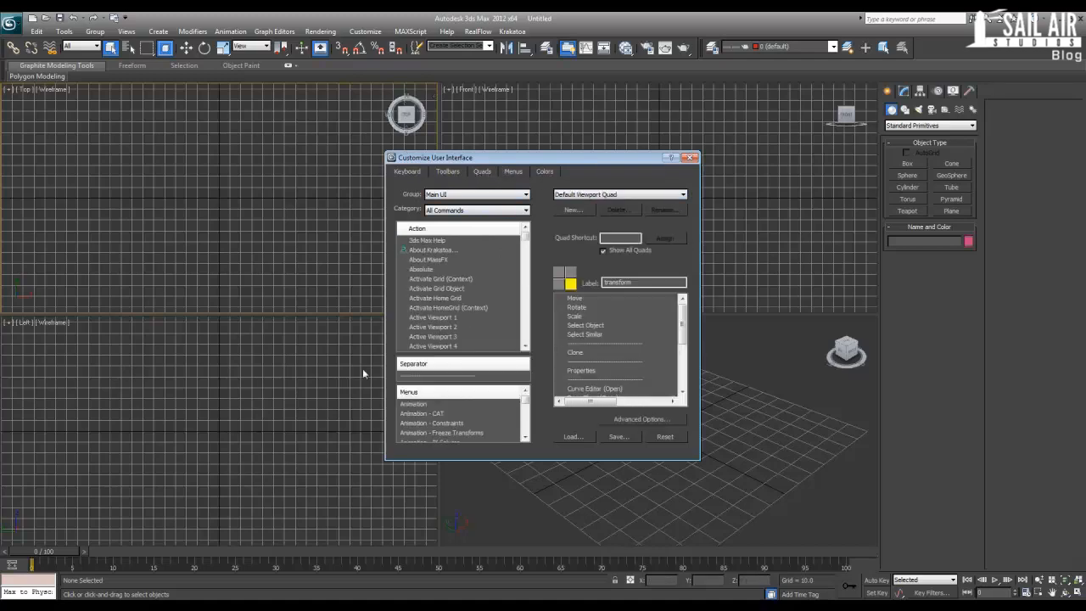
{"action": "left_click_drag", "start_coordinate": [533, 153], "coordinate": [510, 160]}
{"action": "left_click", "coordinate": [498, 175]}
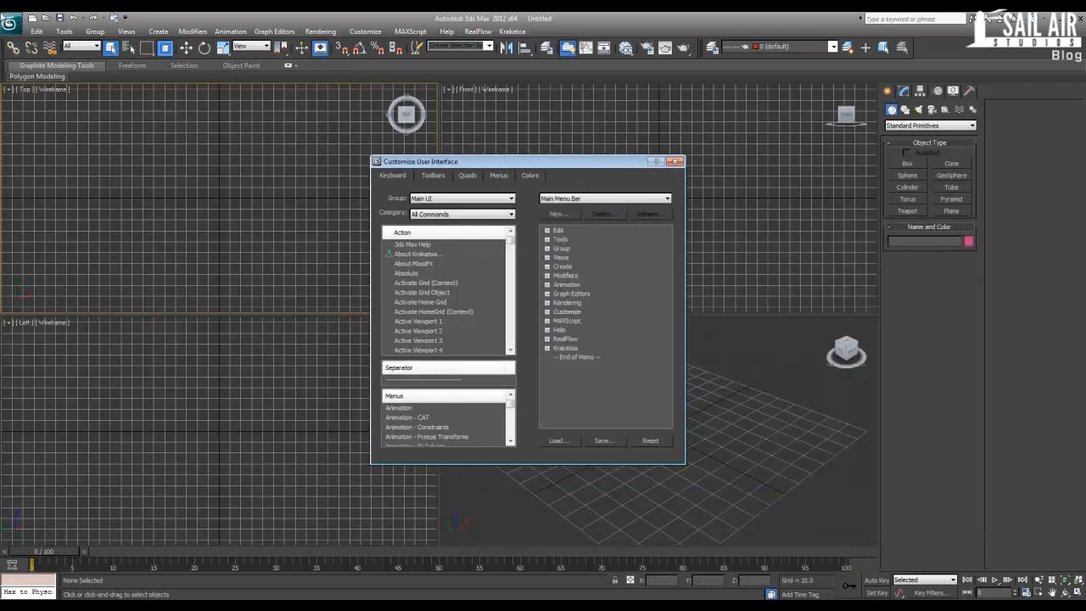
{"action": "left_click", "coordinate": [525, 176]}
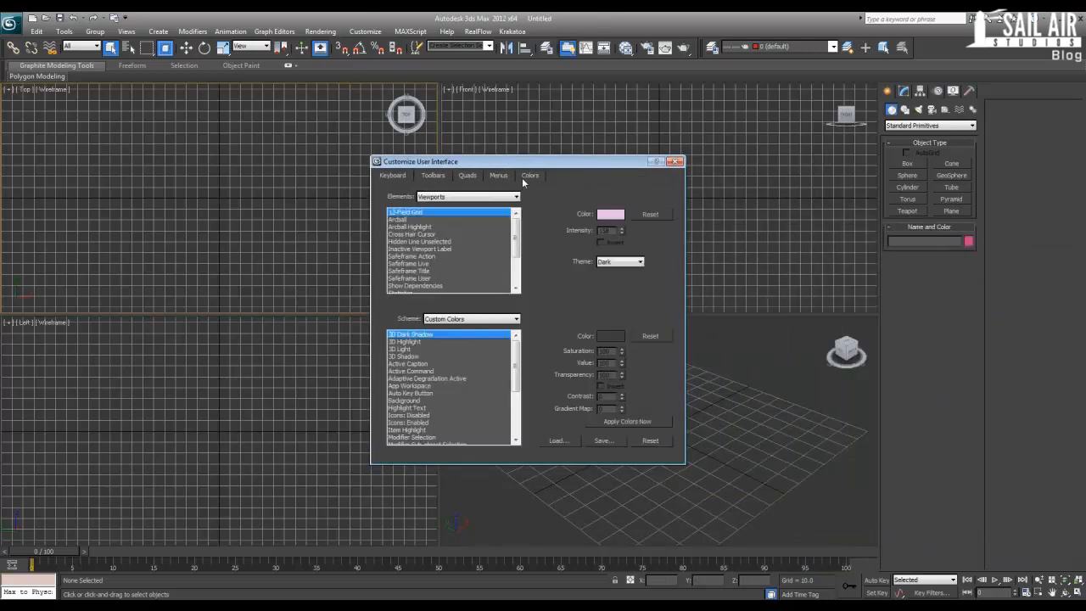
{"action": "left_click", "coordinate": [675, 161]}
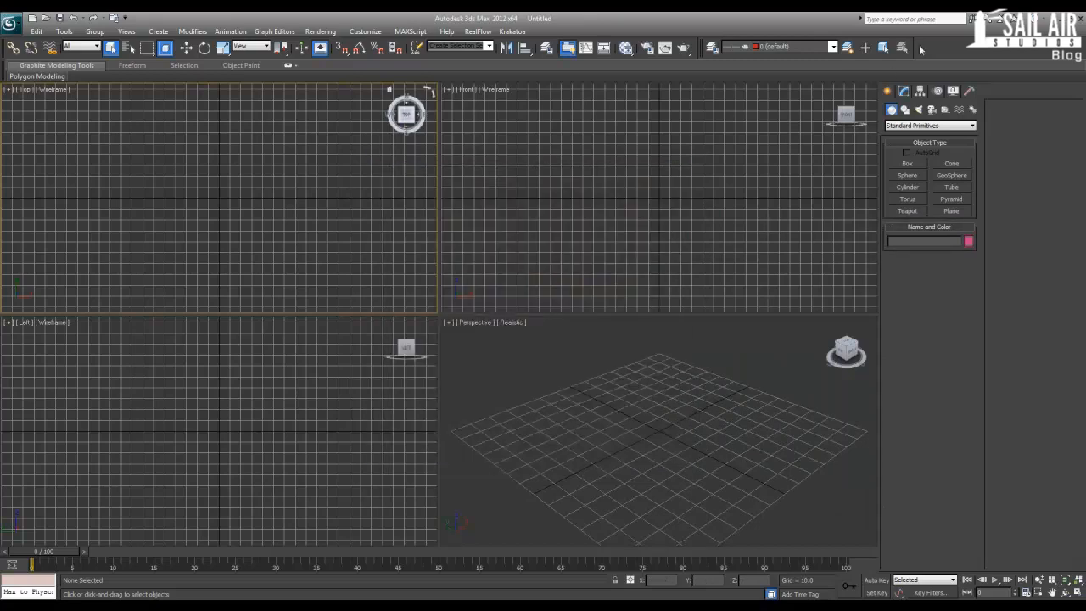
Step: Zoom the perspective view out and start a new scene that keeps the session settings
{"action": "left_click", "coordinate": [10, 25]}
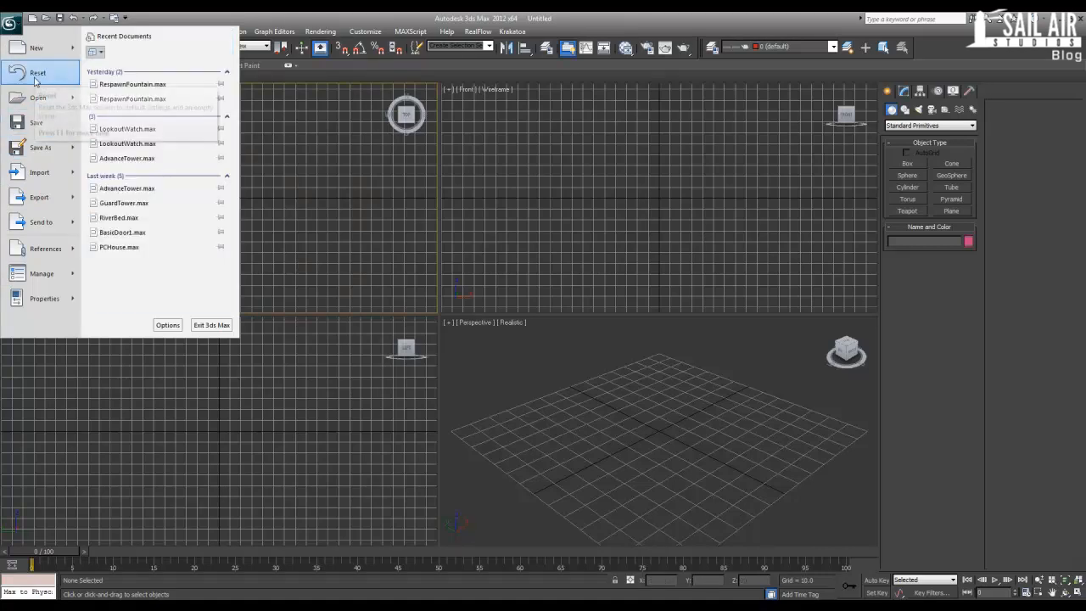
{"action": "mouse_move", "coordinate": [38, 57]}
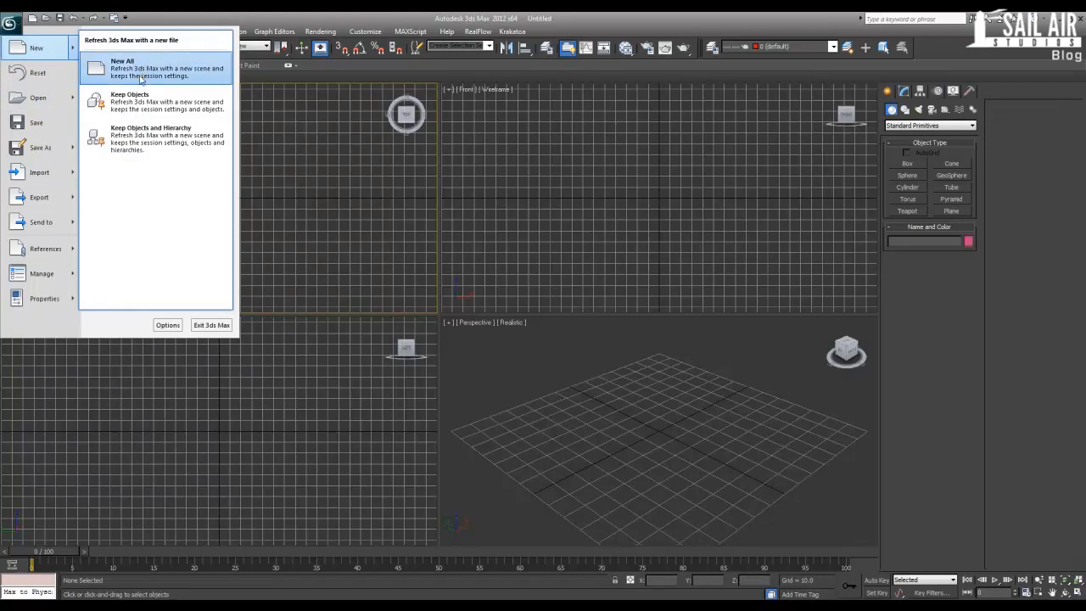
{"action": "left_click", "coordinate": [574, 477]}
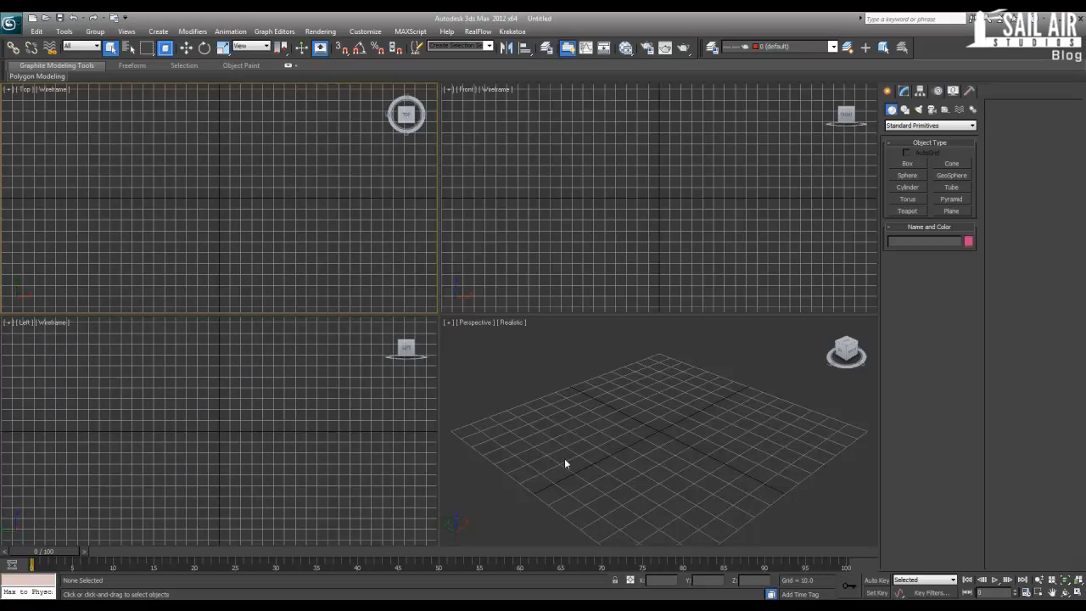
{"action": "scroll", "coordinate": [566, 459], "scroll_direction": "down", "scroll_amount": 10}
{"action": "scroll", "coordinate": [586, 464], "scroll_direction": "up", "scroll_amount": 5}
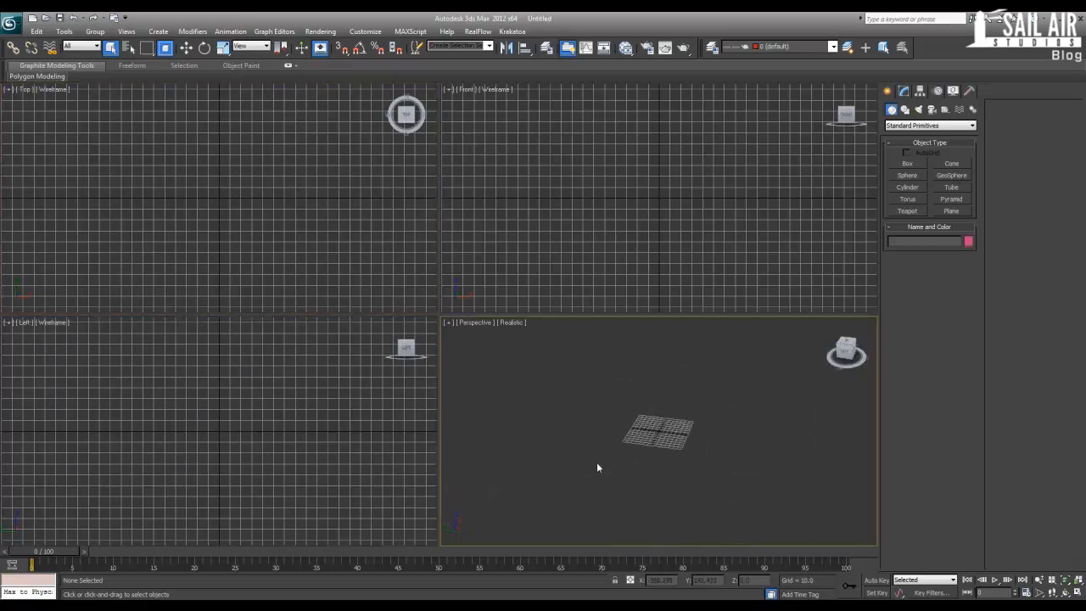
{"action": "left_click", "coordinate": [10, 23]}
{"action": "left_click", "coordinate": [146, 98]}
Step: Reset the whole session to its default settings and confirm the reset
{"action": "left_click", "coordinate": [11, 23]}
{"action": "left_click", "coordinate": [25, 75]}
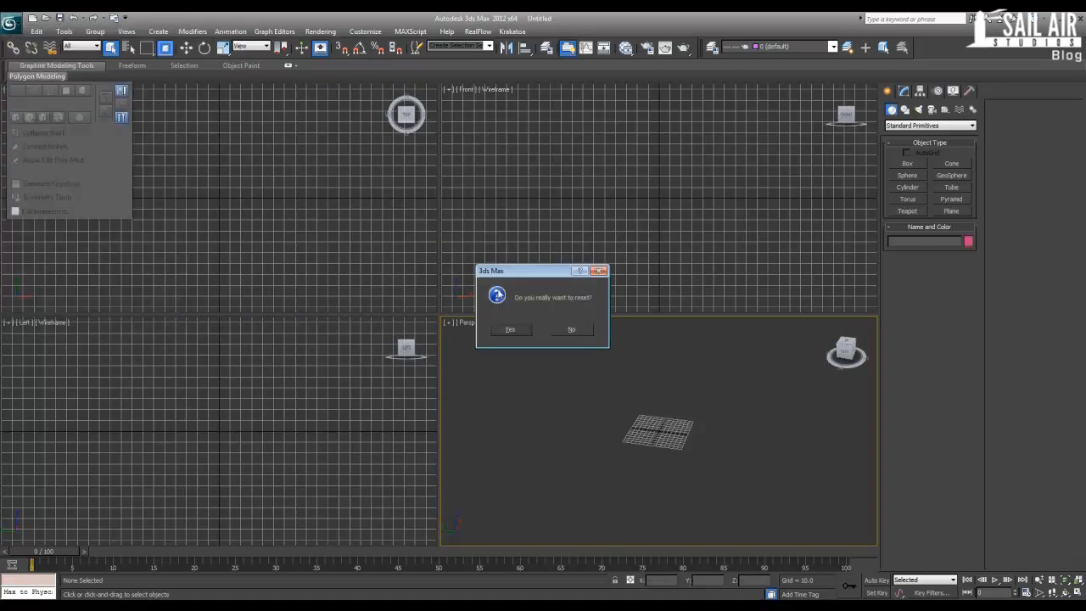
{"action": "left_click", "coordinate": [512, 329]}
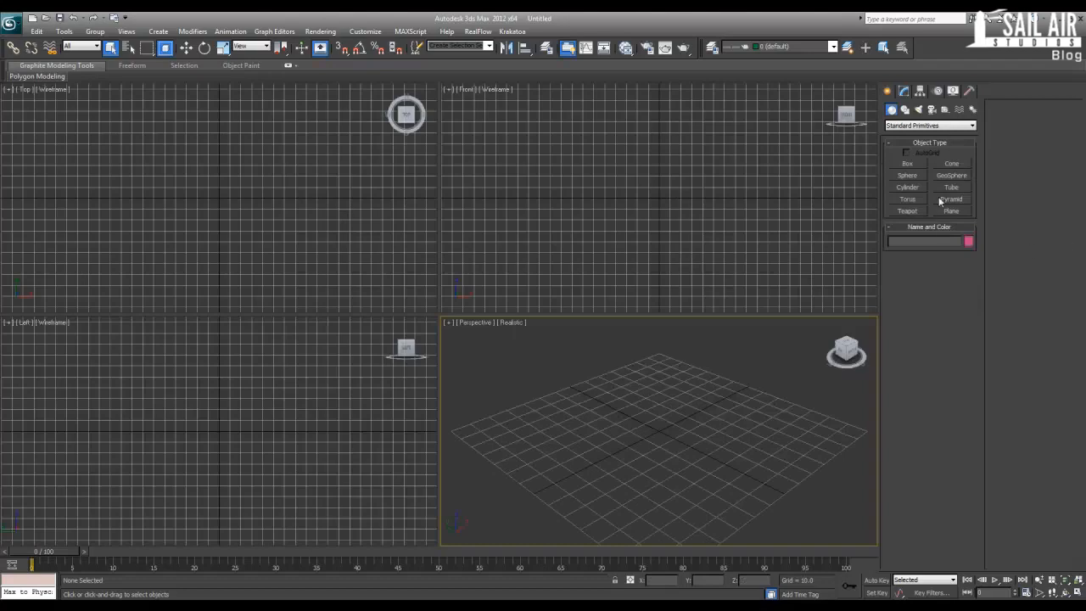
Step: Show the modifier settings, change the zoom, pan and orbit of the viewports, and start a new scene that keeps the session settings
{"action": "left_click", "coordinate": [903, 91]}
{"action": "left_click", "coordinate": [10, 23]}
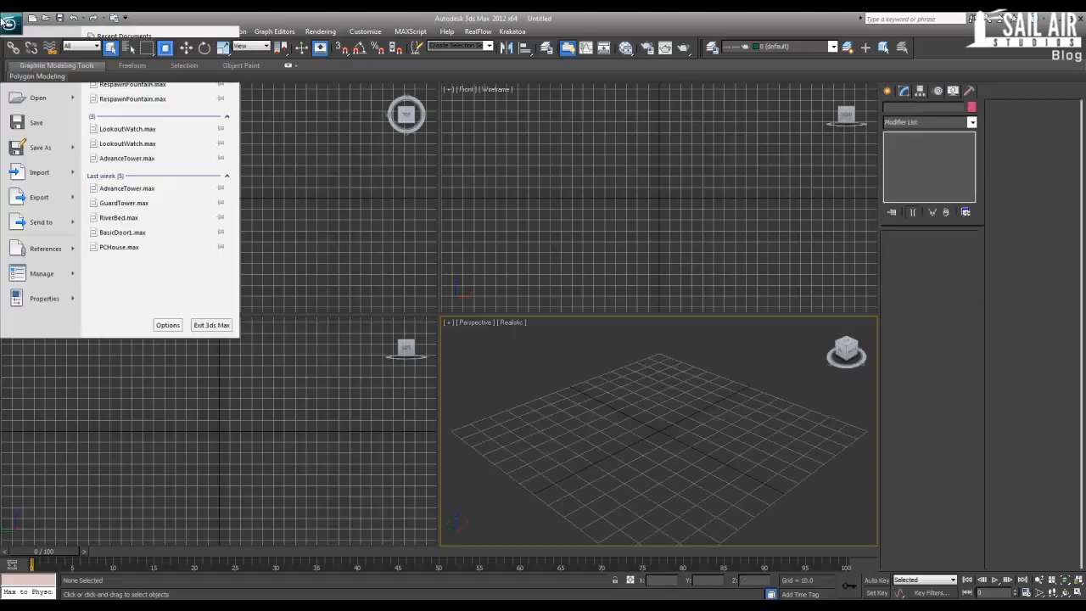
{"action": "left_click", "coordinate": [175, 218]}
{"action": "left_click", "coordinate": [653, 201]}
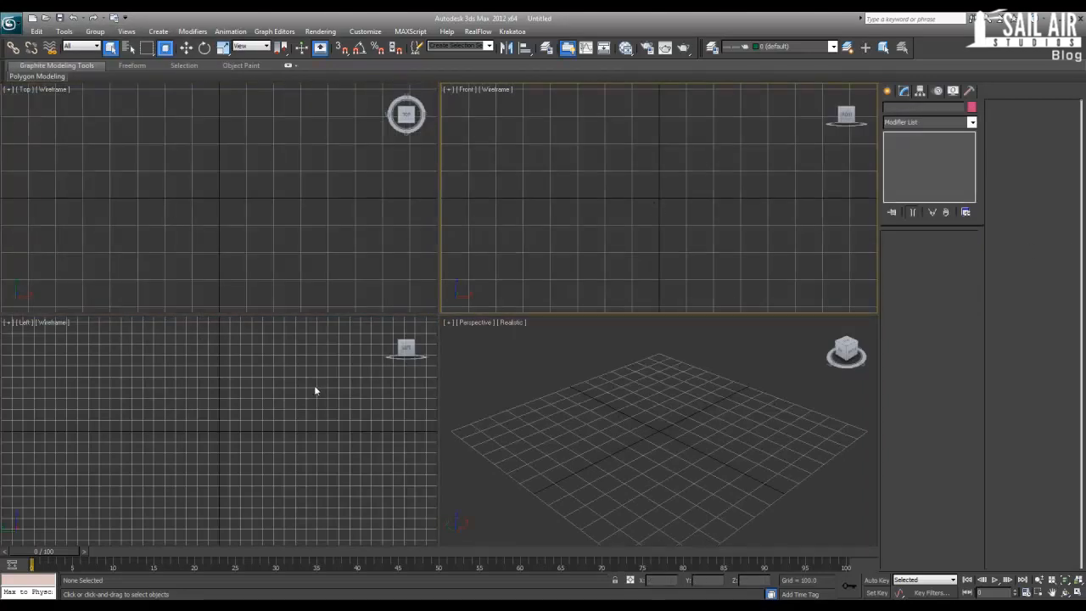
{"action": "scroll", "coordinate": [302, 378], "scroll_direction": "down", "scroll_amount": 5}
{"action": "middle_click_drag", "start_coordinate": [300, 434], "coordinate": [286, 347]}
{"action": "middle_click_drag", "start_coordinate": [551, 424], "coordinate": [653, 312], "text": "alt"}
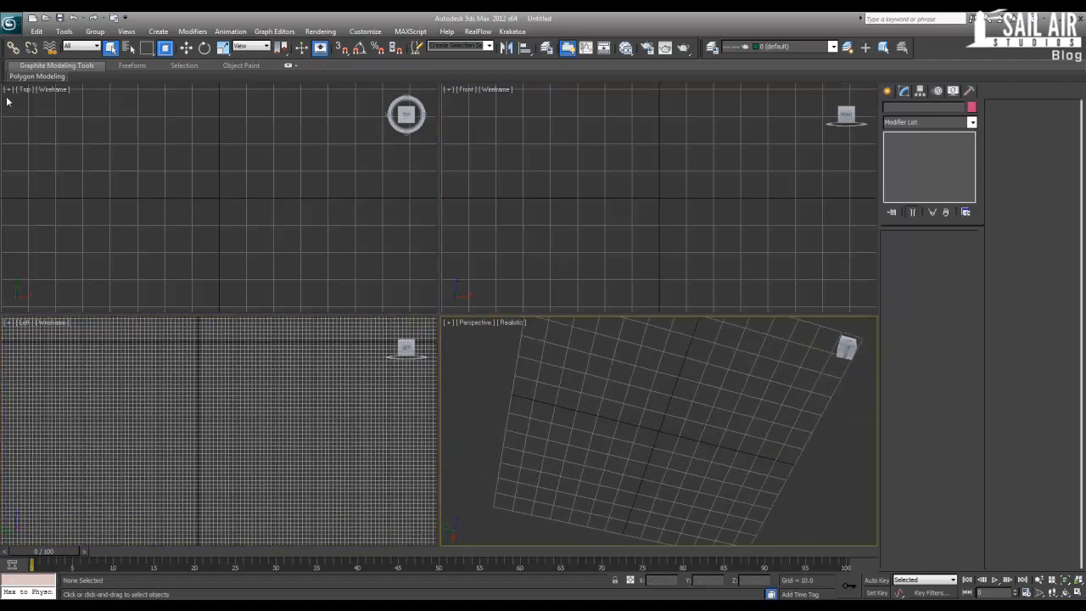
{"action": "left_click", "coordinate": [8, 23]}
{"action": "left_click", "coordinate": [29, 53]}
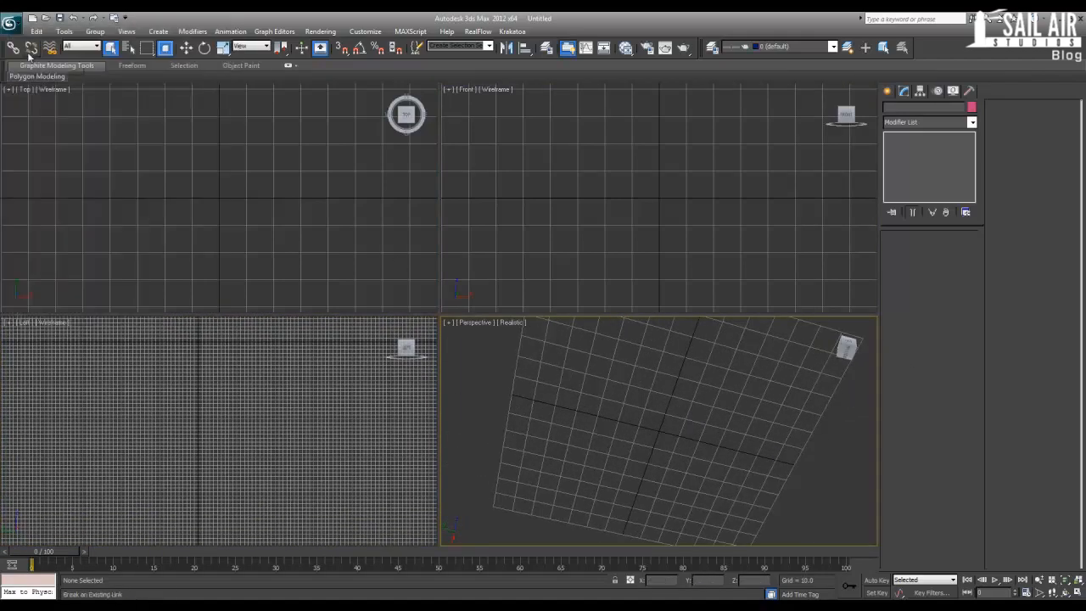
Step: Reset the session to an empty scene with the default viewport and command settings
{"action": "left_click", "coordinate": [5, 27]}
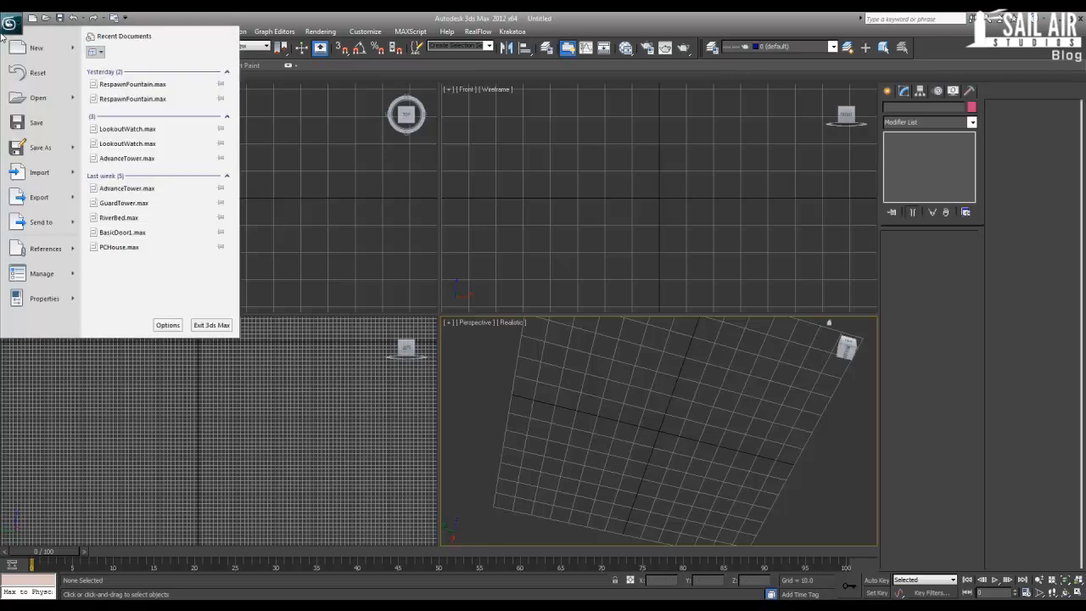
{"action": "left_click", "coordinate": [36, 73]}
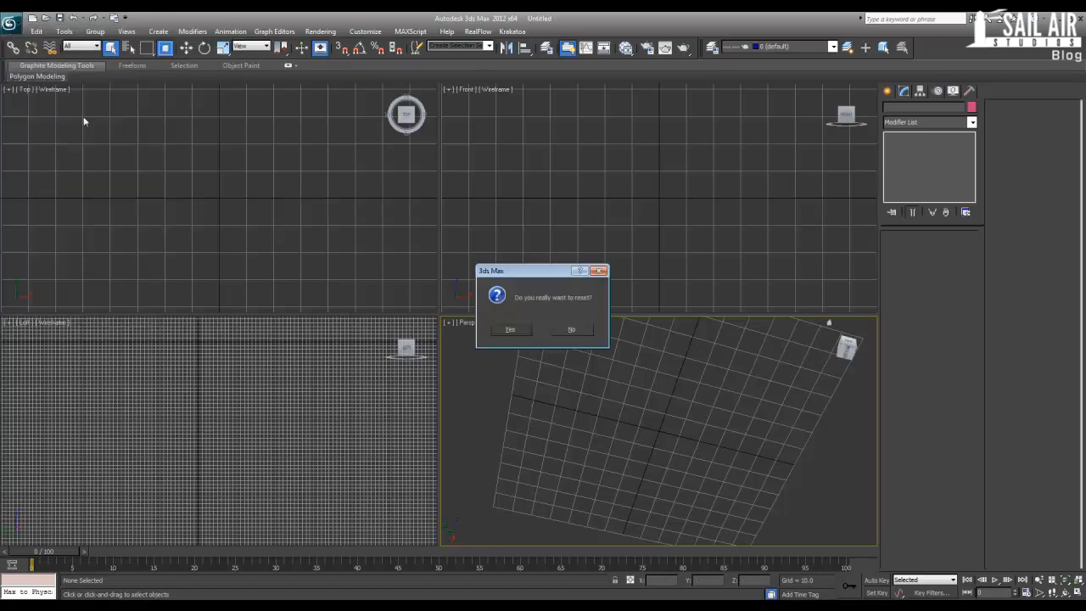
{"action": "left_click", "coordinate": [510, 328]}
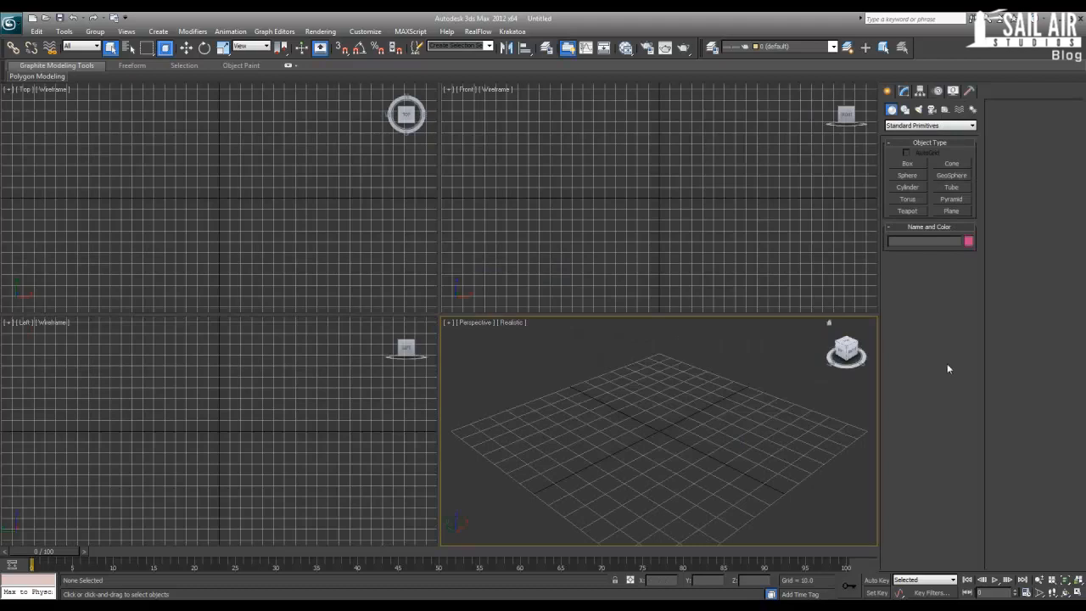
Step: Look at the Merge import dialog and its folder history, and cancel it without merging a file
{"action": "left_click", "coordinate": [10, 23]}
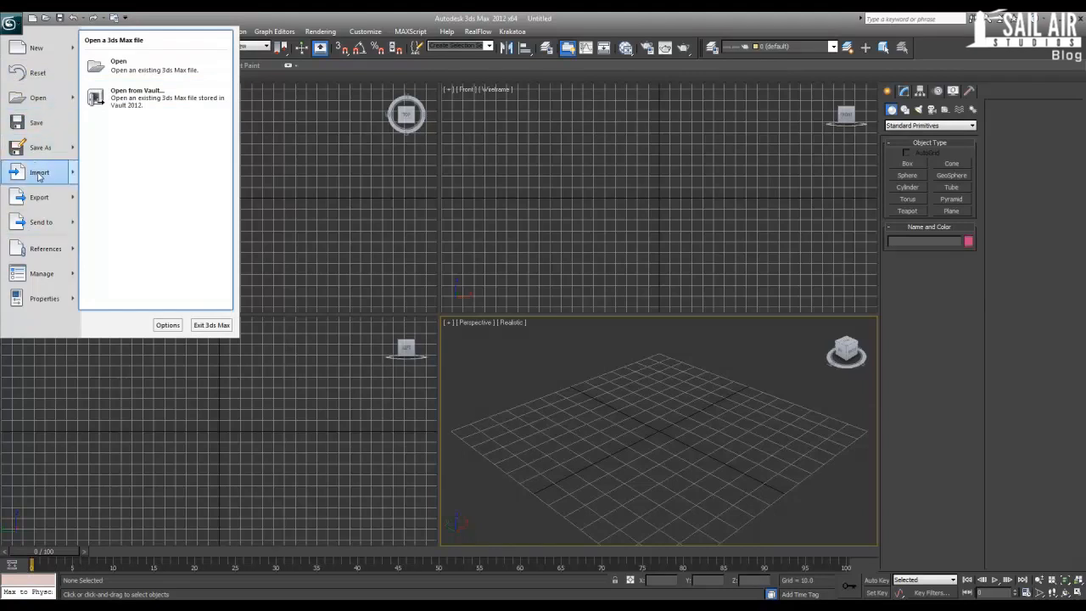
{"action": "mouse_move", "coordinate": [75, 175]}
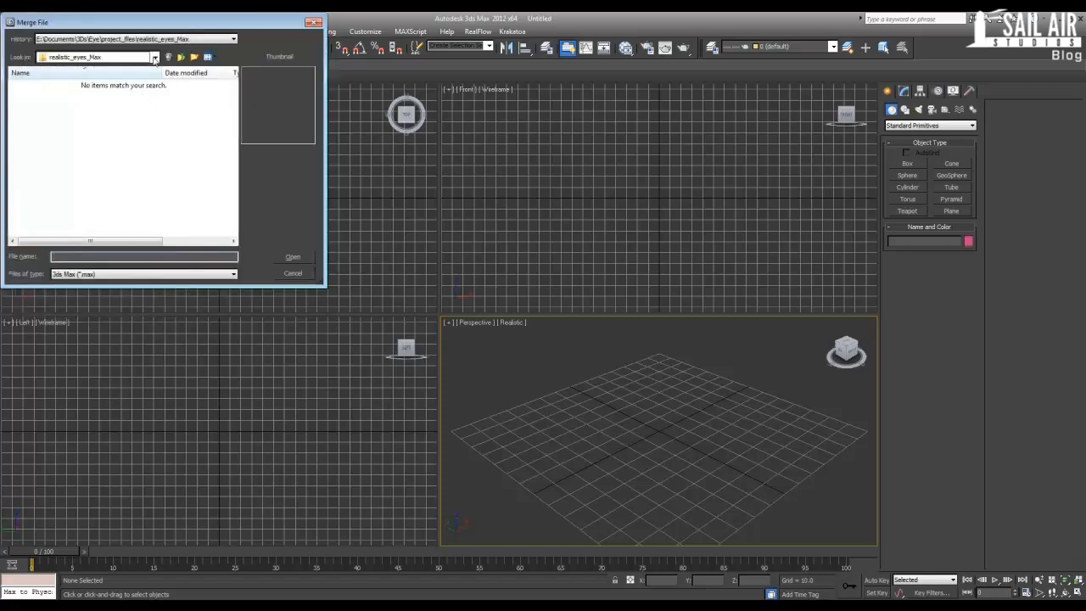
{"action": "left_click", "coordinate": [142, 39]}
{"action": "left_click", "coordinate": [143, 49]}
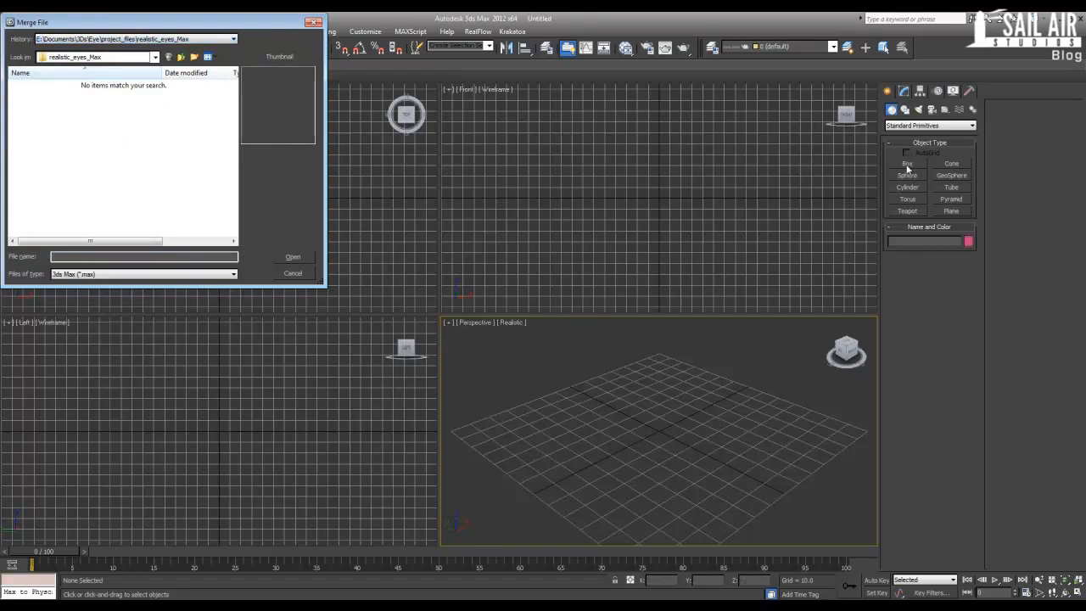
{"action": "left_click", "coordinate": [307, 276]}
Step: Create a freehand box primitive near the middle of the perspective grid and leave the Box tool
{"action": "left_click", "coordinate": [909, 163]}
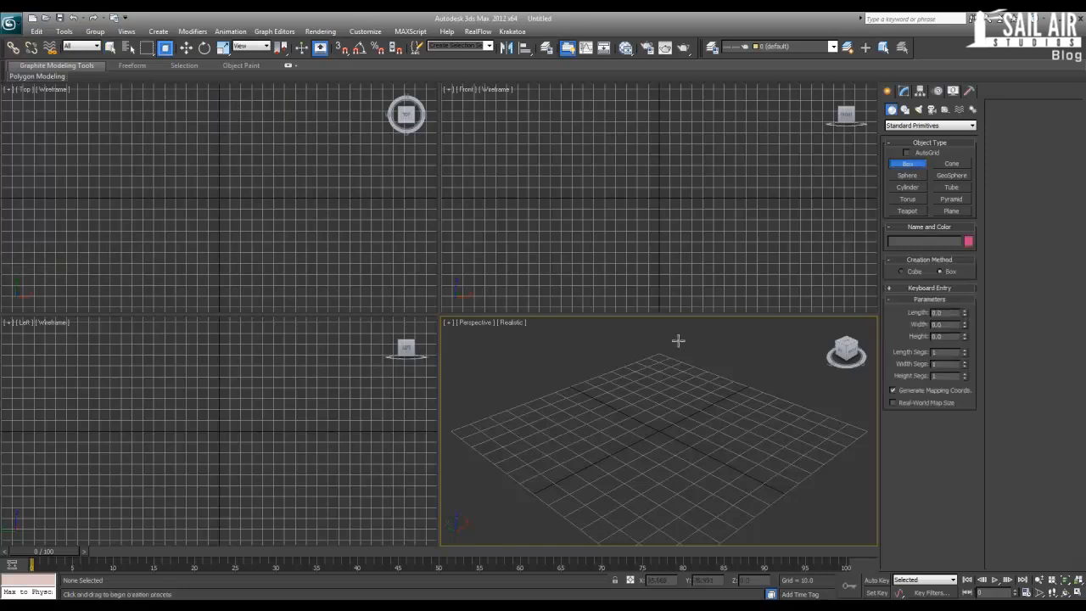
{"action": "left_click_drag", "start_coordinate": [679, 414], "coordinate": [641, 487]}
{"action": "right_click", "coordinate": [644, 416]}
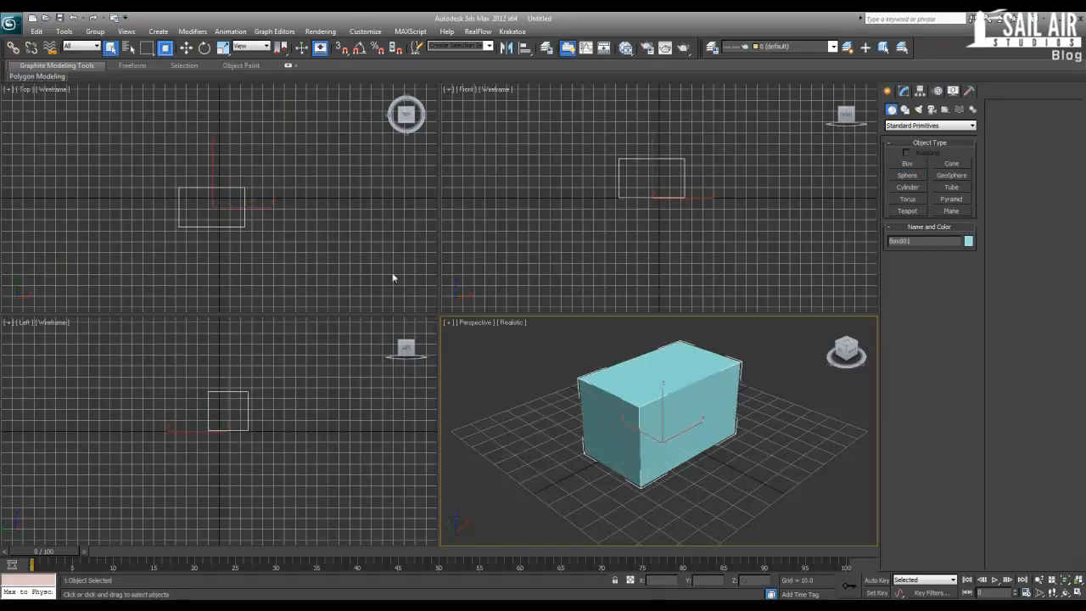
Step: Open the PenthouseApartment file from the 3Ds Apartment folder as the source for merging objects into the scene
{"action": "left_click", "coordinate": [10, 23]}
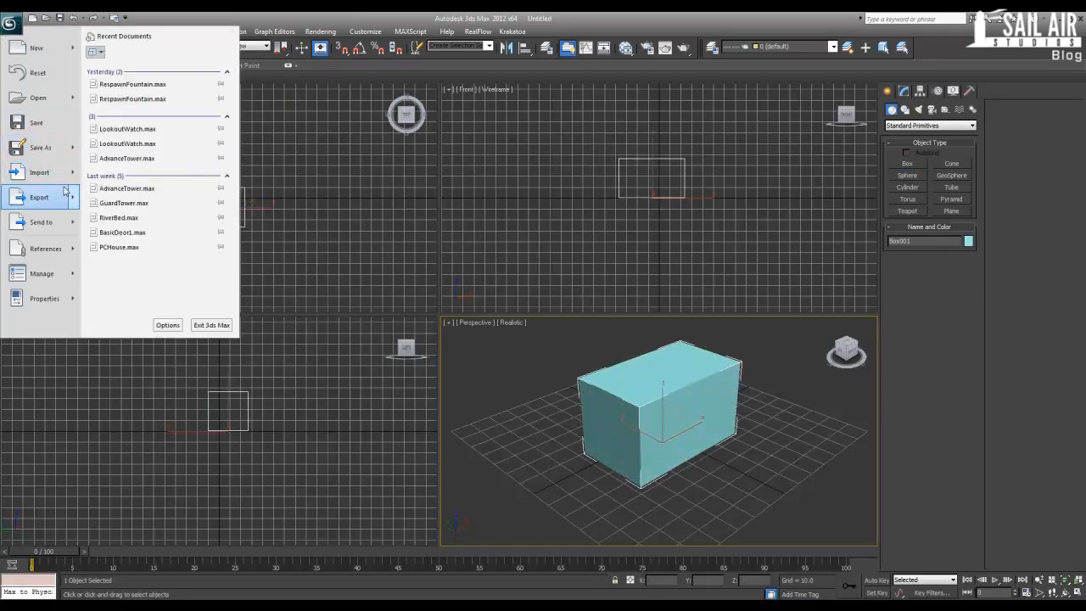
{"action": "mouse_move", "coordinate": [23, 175]}
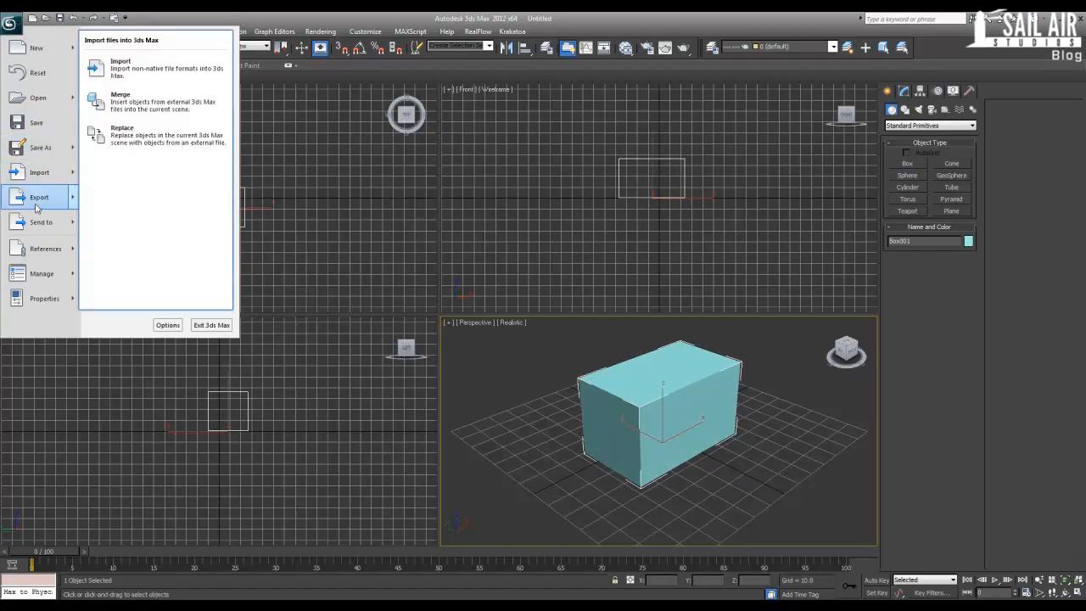
{"action": "left_click", "coordinate": [159, 102]}
{"action": "left_click", "coordinate": [140, 40]}
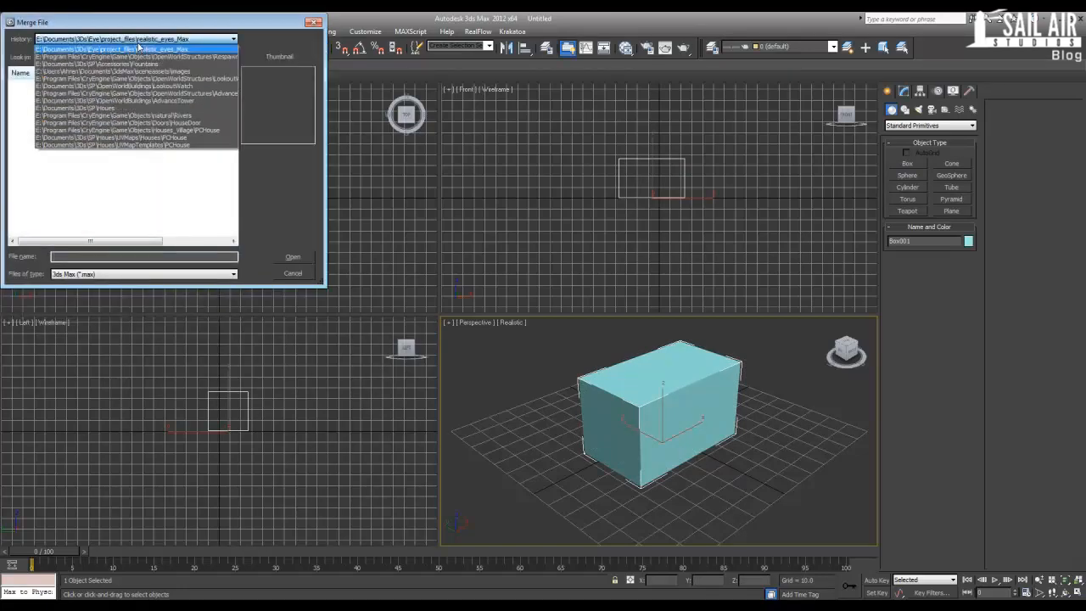
{"action": "left_click", "coordinate": [138, 57]}
{"action": "left_click", "coordinate": [155, 56]}
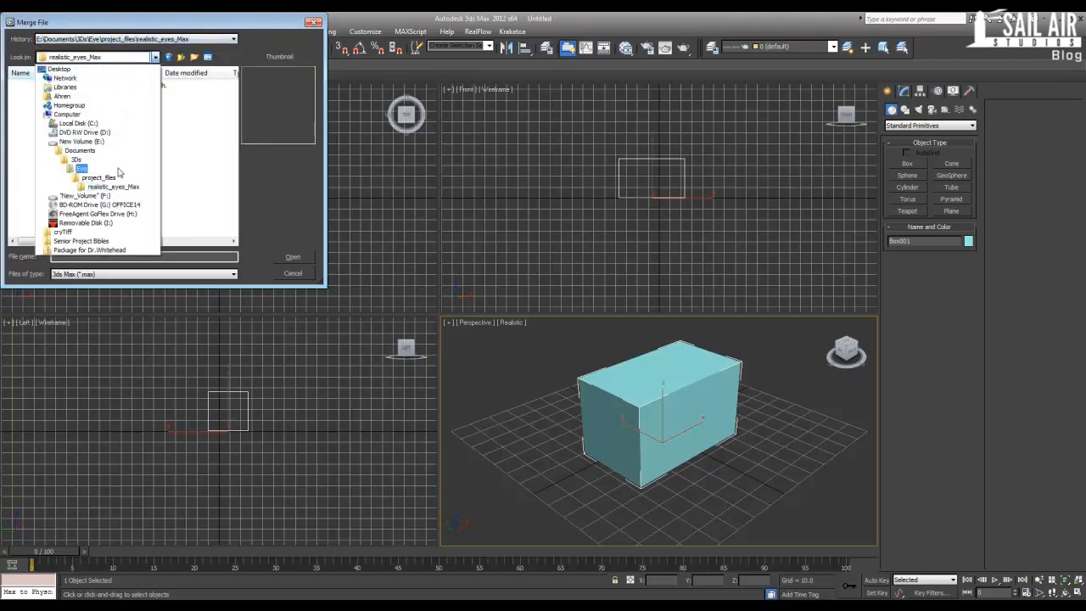
{"action": "left_click", "coordinate": [98, 149]}
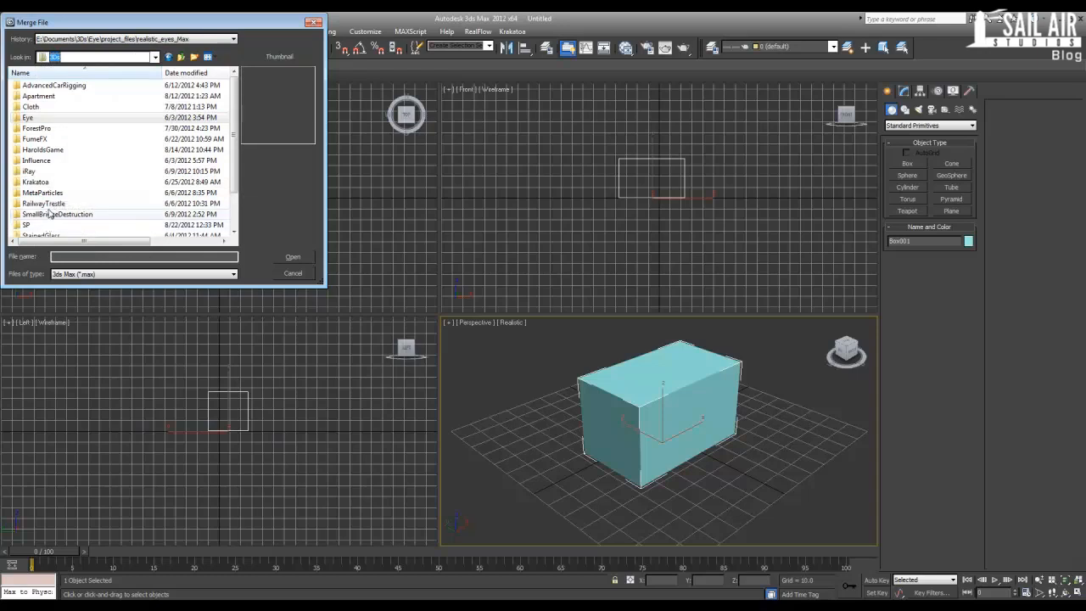
{"action": "double_click", "coordinate": [49, 96]}
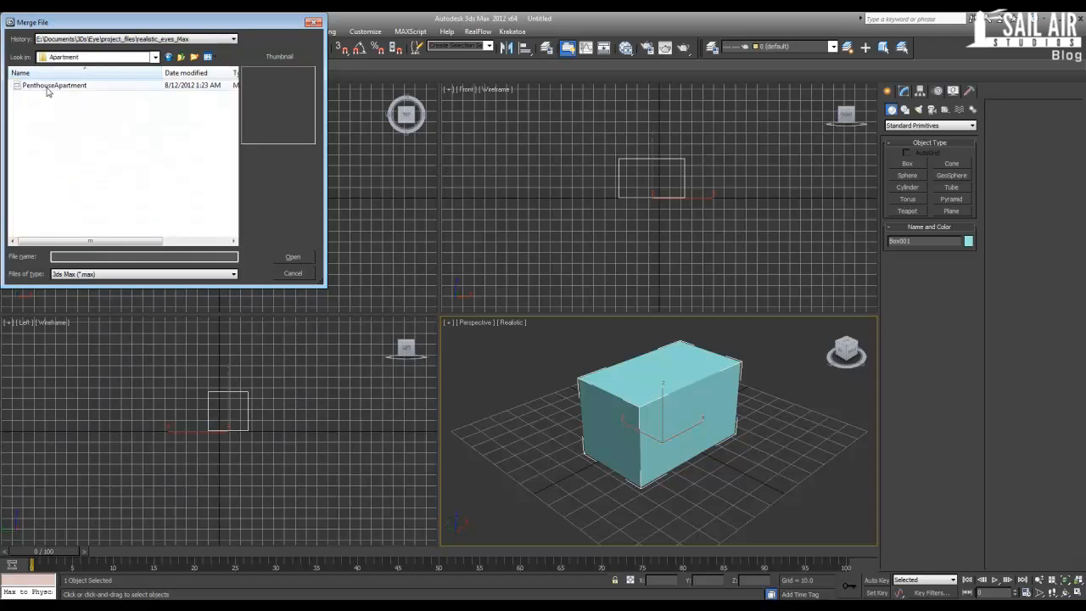
{"action": "left_click", "coordinate": [49, 87]}
{"action": "left_click", "coordinate": [292, 258]}
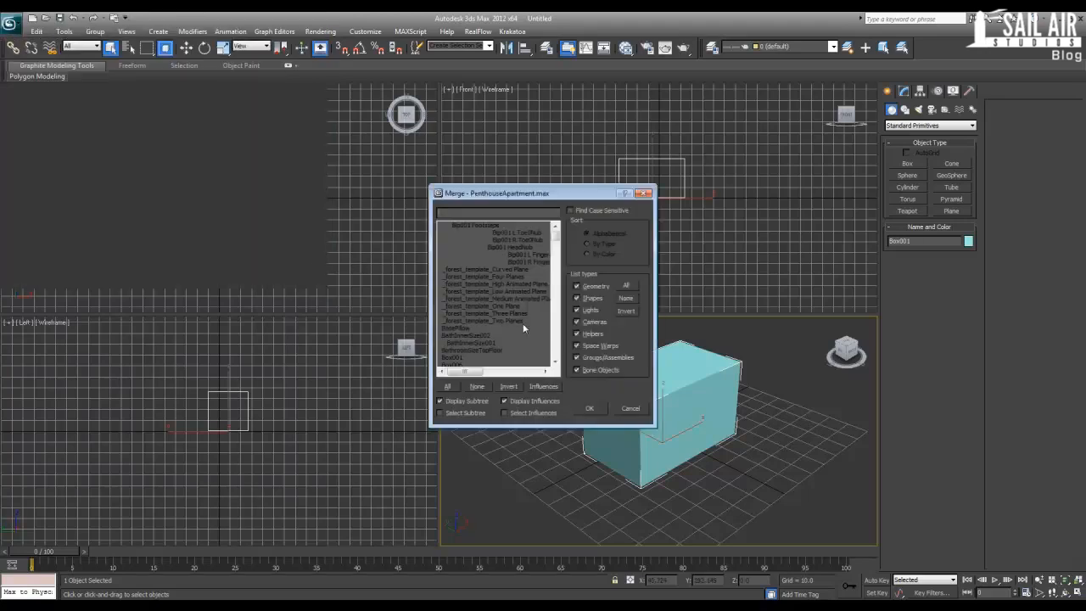
Step: Merge only the Box141 object from the PenthouseApartment file into the current scene
{"action": "left_click", "coordinate": [465, 358]}
{"action": "left_click", "coordinate": [475, 350]}
{"action": "scroll", "coordinate": [542, 249], "scroll_direction": "down", "scroll_amount": 10}
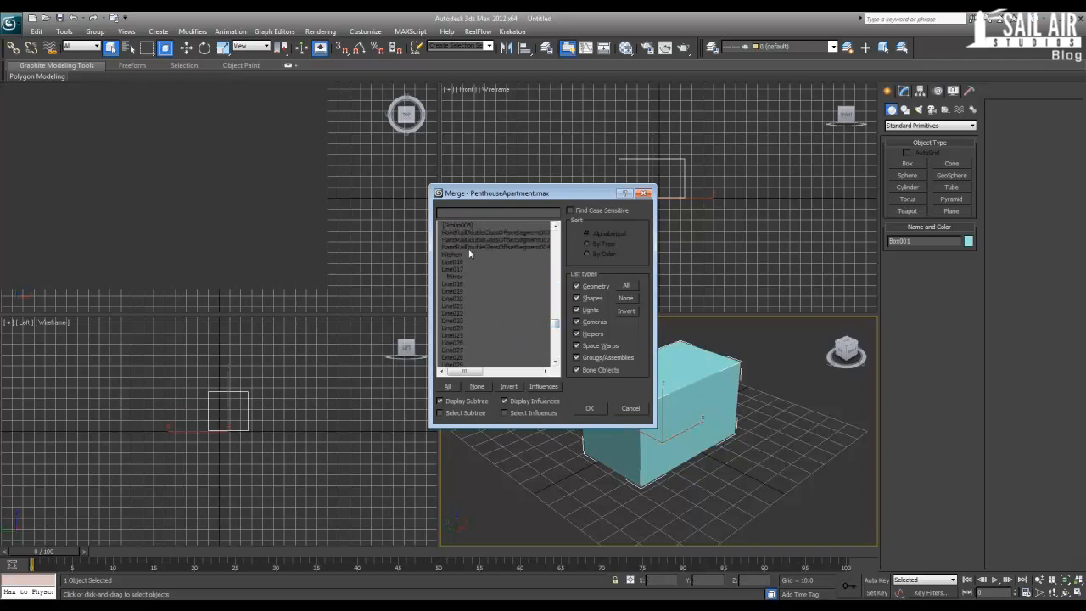
{"action": "left_click", "coordinate": [468, 249]}
{"action": "left_click_drag", "start_coordinate": [556, 325], "coordinate": [552, 291]}
{"action": "left_click", "coordinate": [515, 298]}
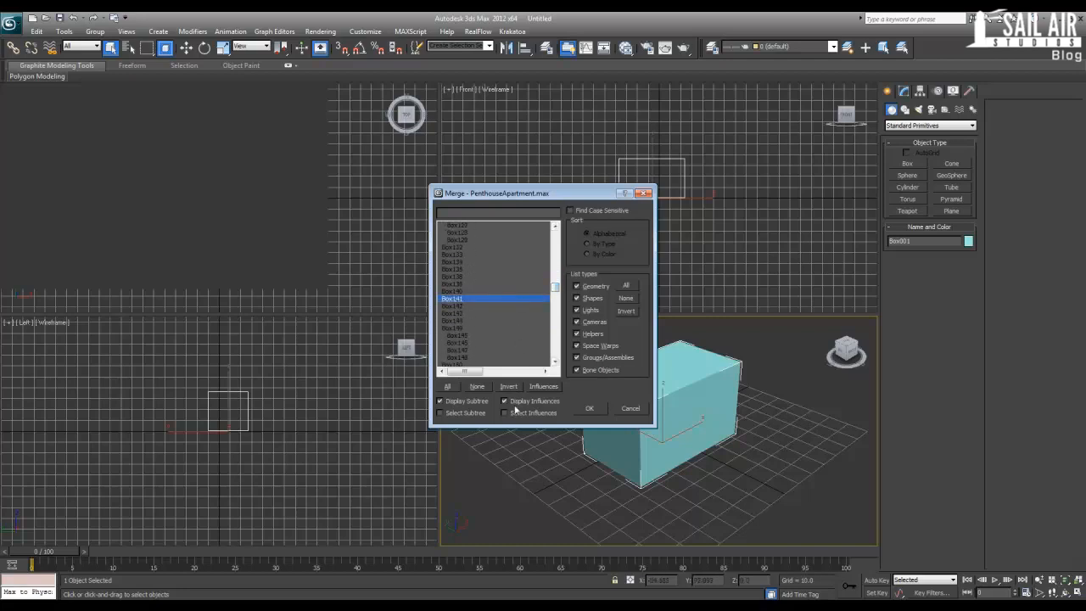
{"action": "left_click", "coordinate": [586, 408]}
Step: Examine the merged object up close and its position relative to the box in the perspective view
{"action": "scroll", "coordinate": [560, 393], "scroll_direction": "down", "scroll_amount": 13}
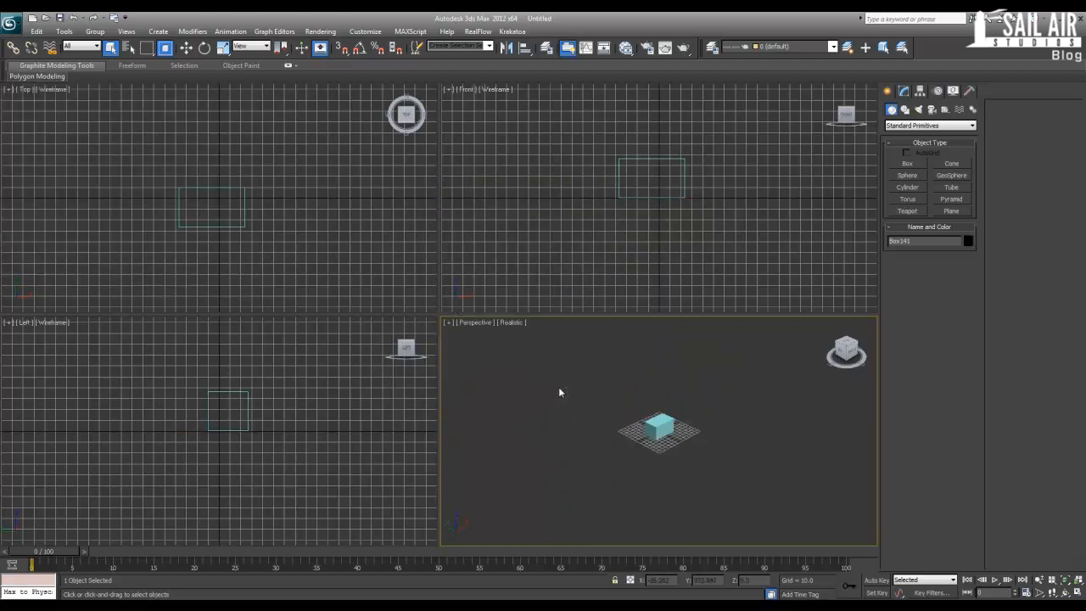
{"action": "scroll", "coordinate": [651, 400], "scroll_direction": "up", "scroll_amount": 5}
{"action": "middle_click_drag", "start_coordinate": [633, 372], "coordinate": [632, 411]}
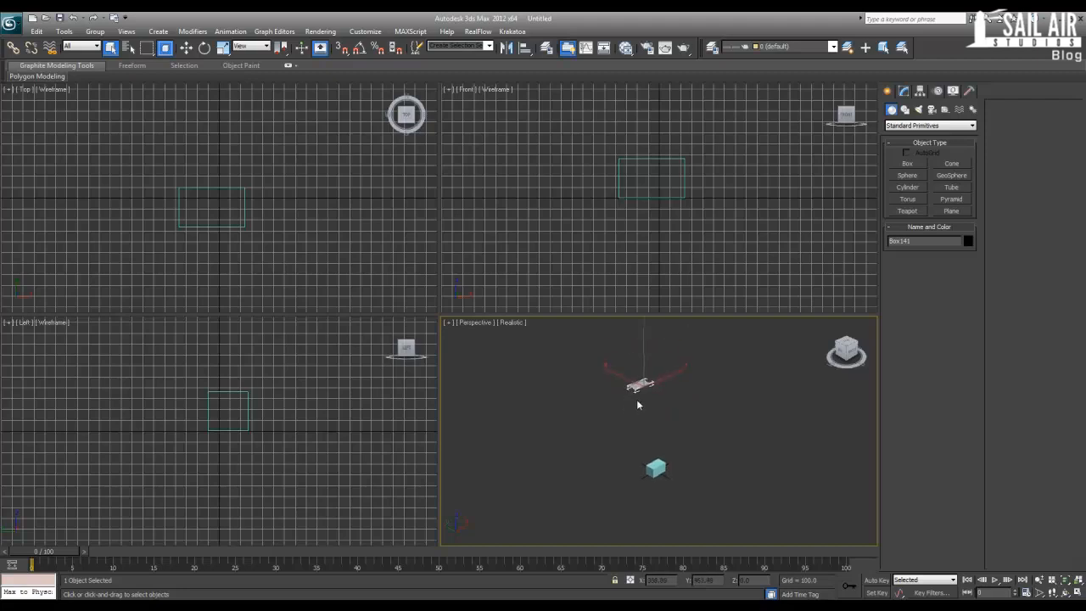
{"action": "scroll", "coordinate": [636, 399], "scroll_direction": "up", "scroll_amount": 8}
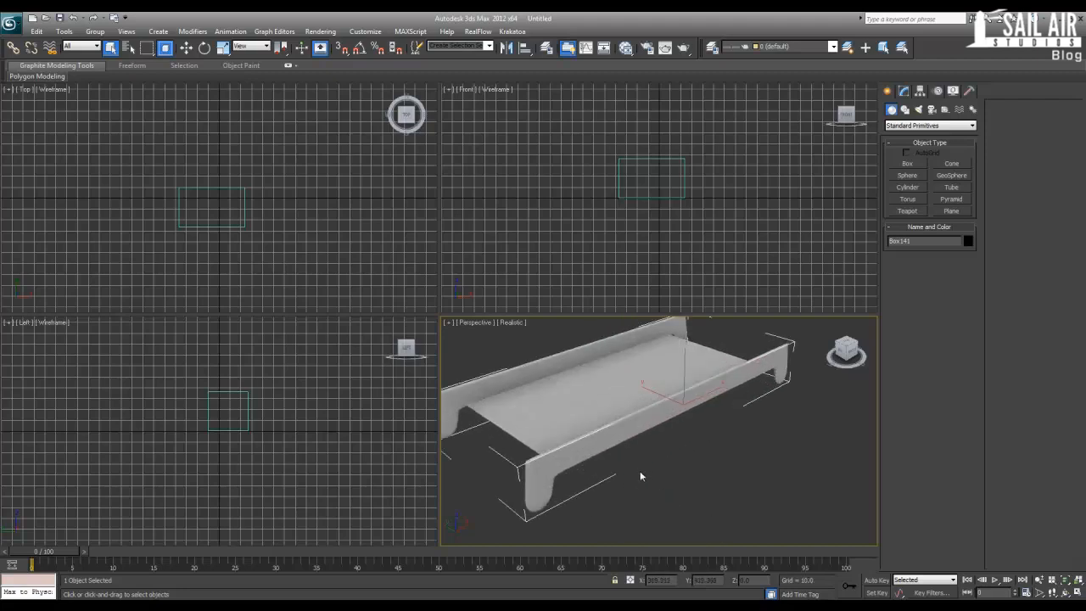
{"action": "middle_click_drag", "start_coordinate": [641, 476], "coordinate": [686, 477]}
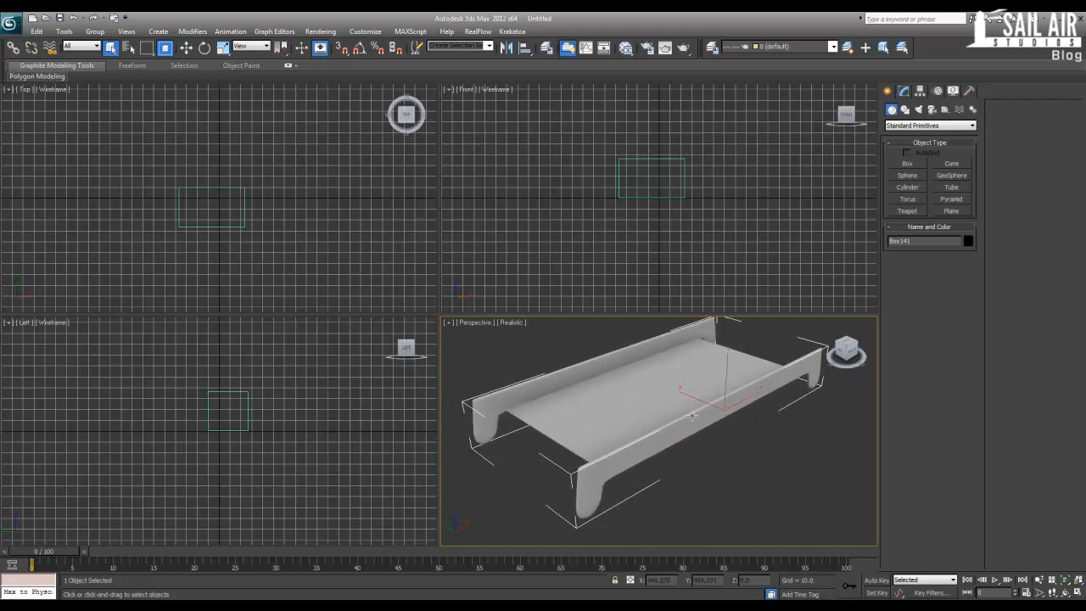
{"action": "scroll", "coordinate": [692, 417], "scroll_direction": "down", "scroll_amount": 6}
{"action": "middle_click_drag", "start_coordinate": [676, 480], "coordinate": [625, 371]}
{"action": "scroll", "coordinate": [652, 445], "scroll_direction": "down", "scroll_amount": 2}
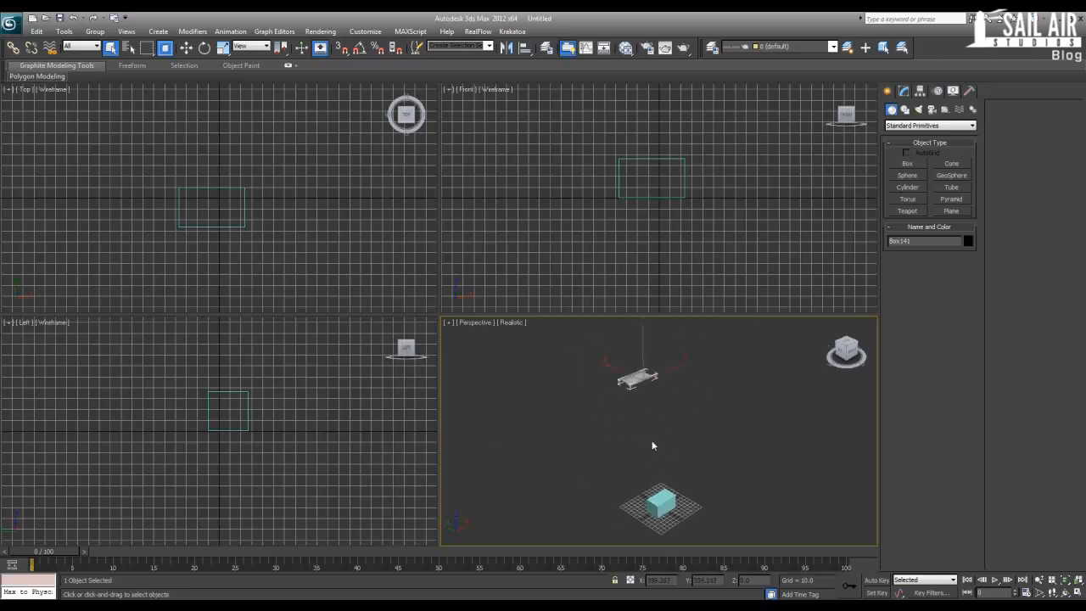
{"action": "middle_click_drag", "start_coordinate": [653, 445], "coordinate": [626, 404]}
Step: Delete the merged object and the light blue box from the scene
{"action": "key", "text": "Delete"}
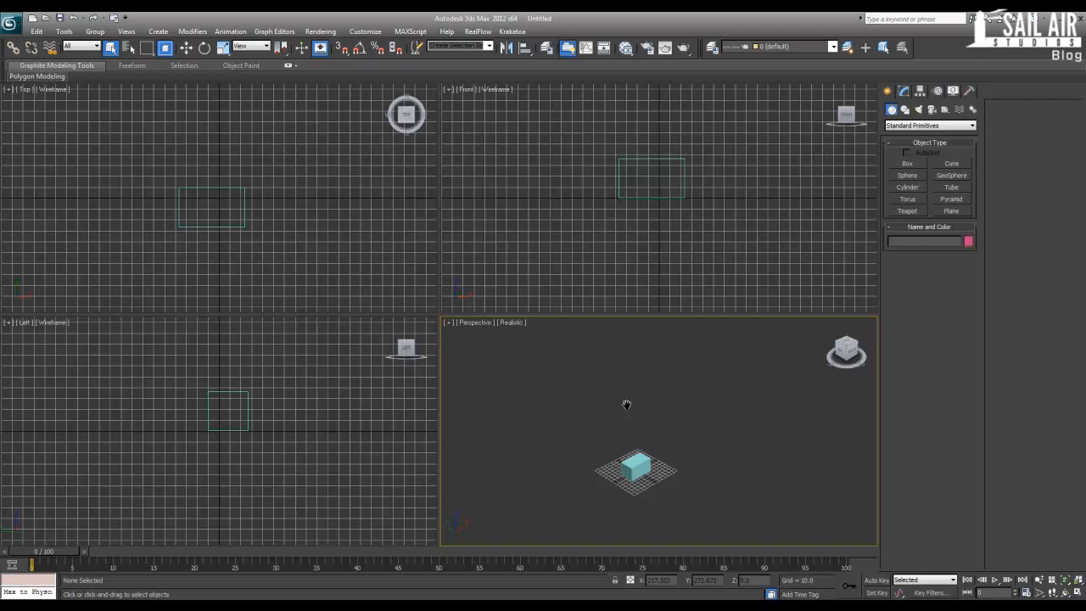
{"action": "left_click", "coordinate": [634, 472]}
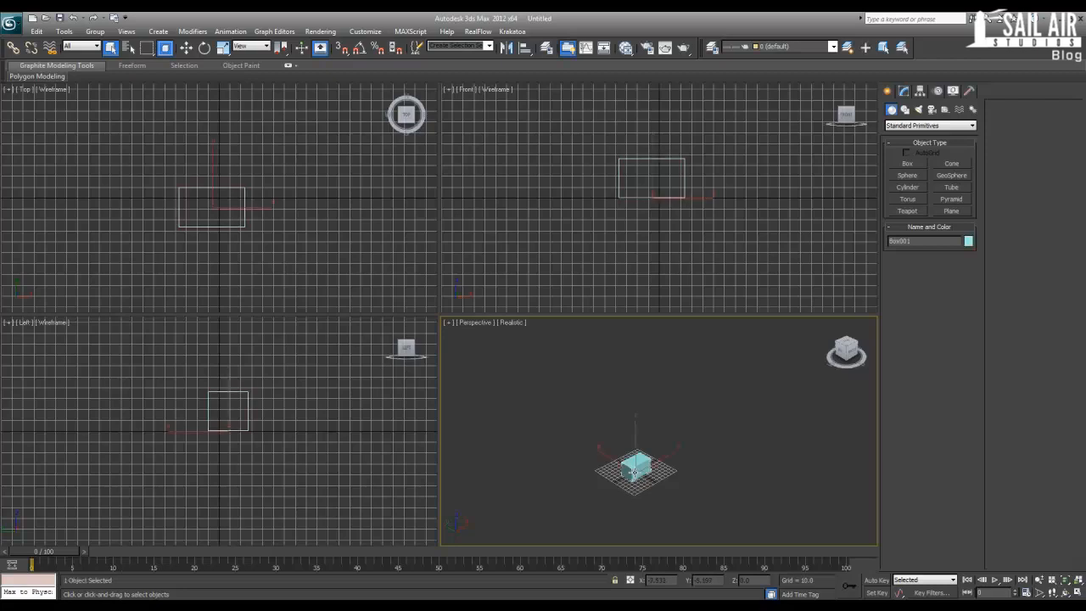
{"action": "key", "text": "Delete"}
{"action": "left_click", "coordinate": [10, 20]}
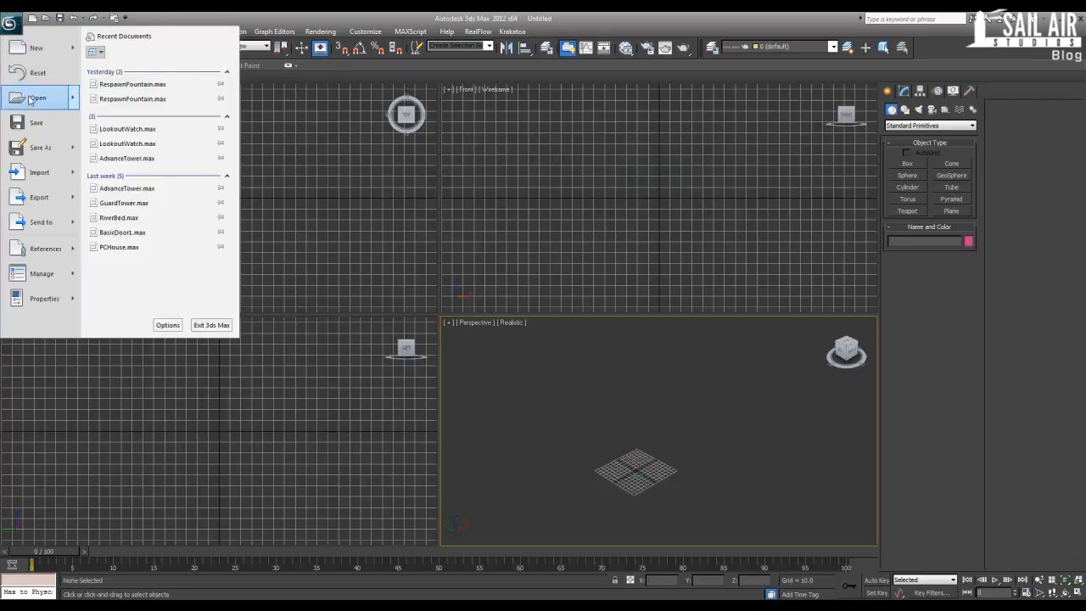
{"action": "left_click", "coordinate": [30, 99]}
{"action": "key", "text": "Return"}
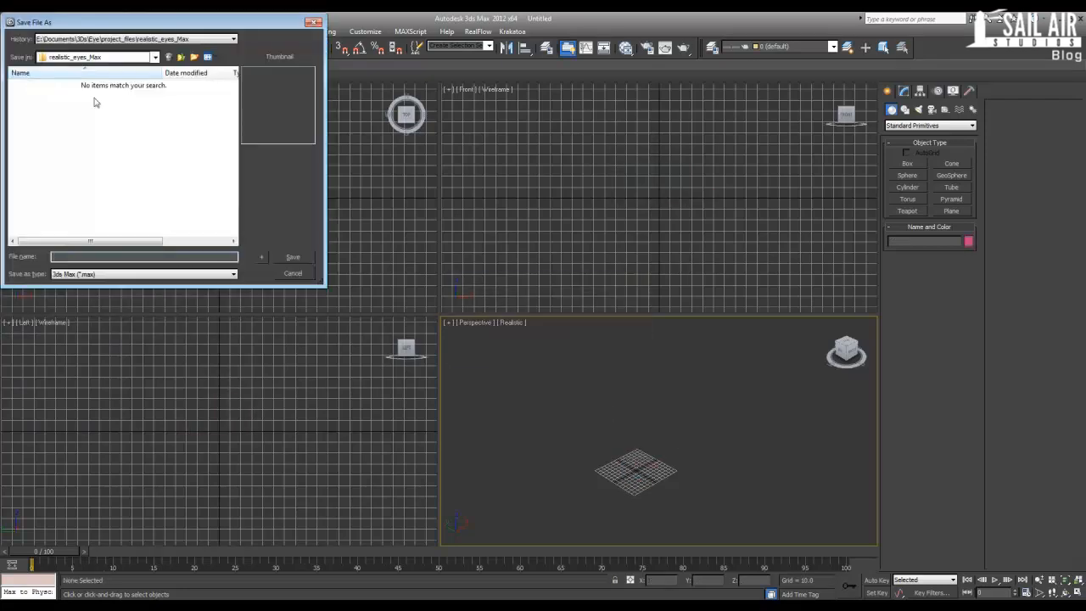
{"action": "left_click", "coordinate": [291, 275]}
Step: Reset the session to an empty default scene without saving the changes
{"action": "left_click", "coordinate": [10, 22]}
{"action": "left_click", "coordinate": [38, 73]}
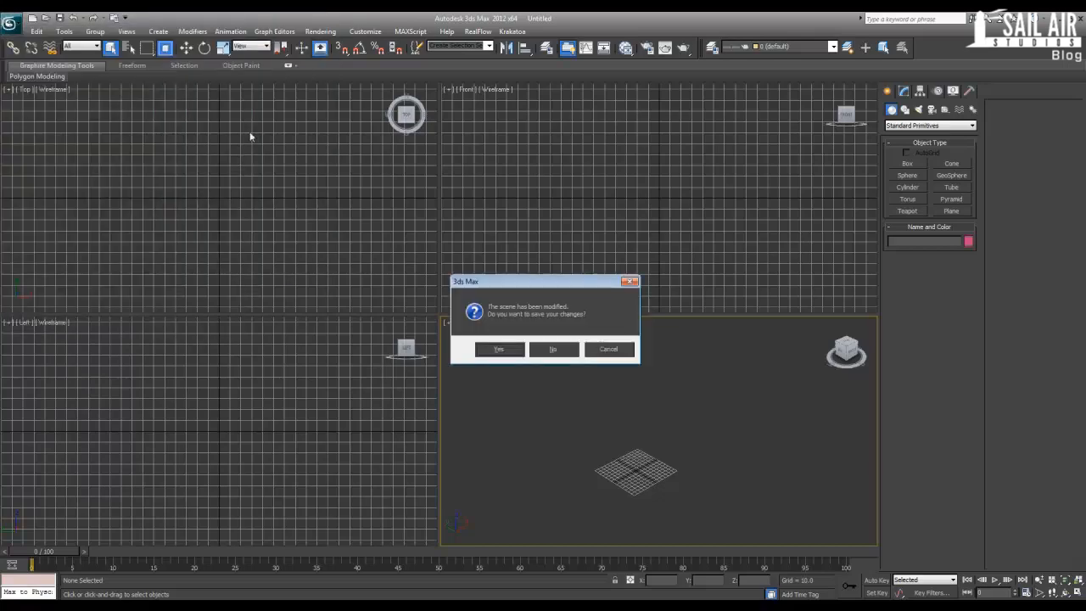
{"action": "left_click", "coordinate": [570, 349]}
{"action": "left_click", "coordinate": [521, 325]}
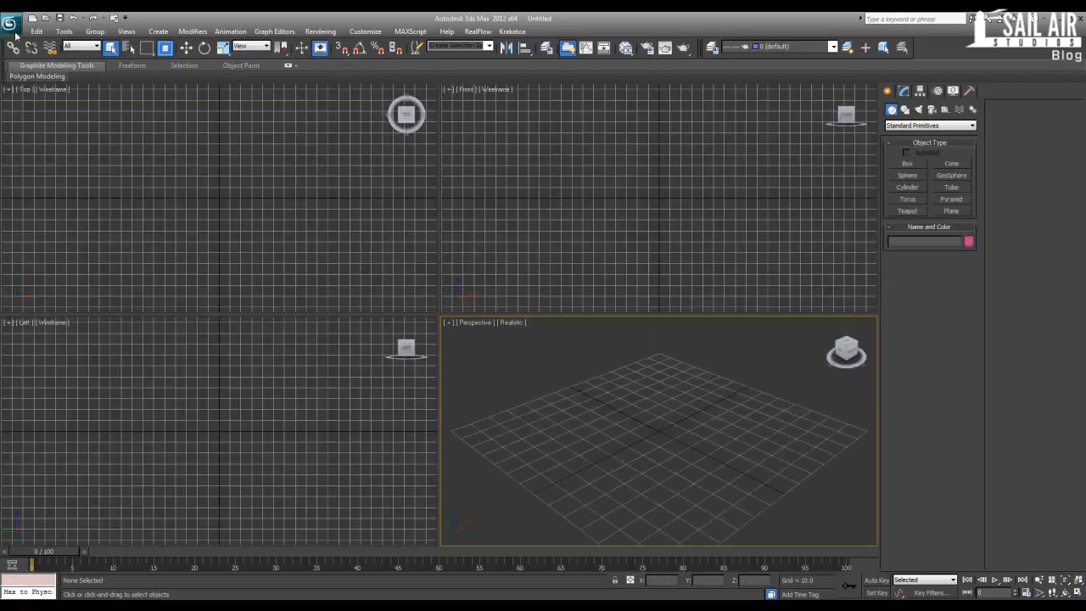
Step: Look at the Import and Export commands and the list of export file formats, and cancel without exporting
{"action": "left_click", "coordinate": [9, 22]}
{"action": "mouse_move", "coordinate": [74, 175]}
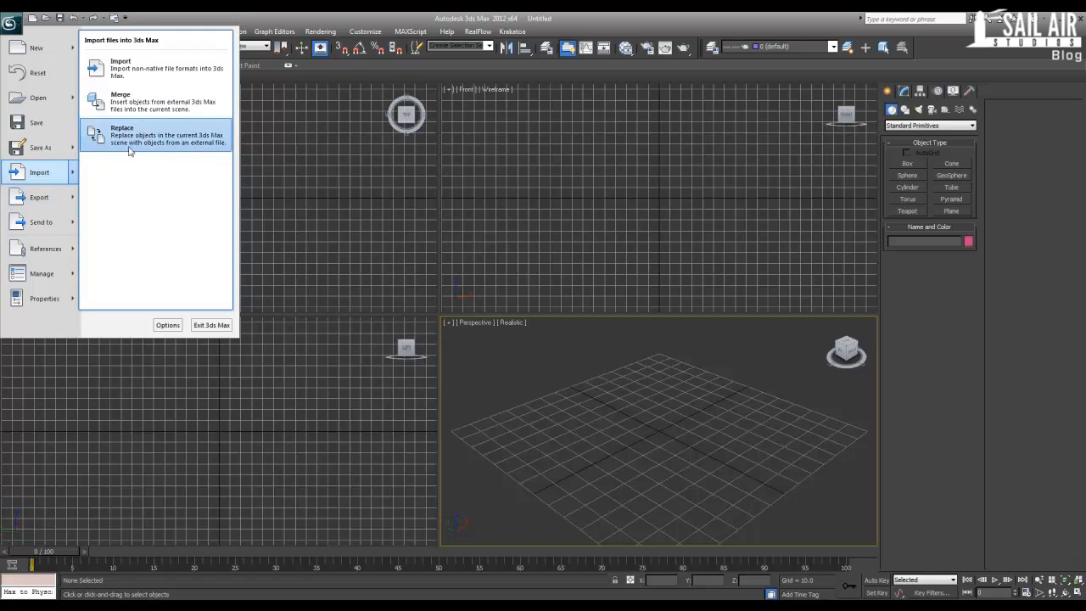
{"action": "mouse_move", "coordinate": [73, 198]}
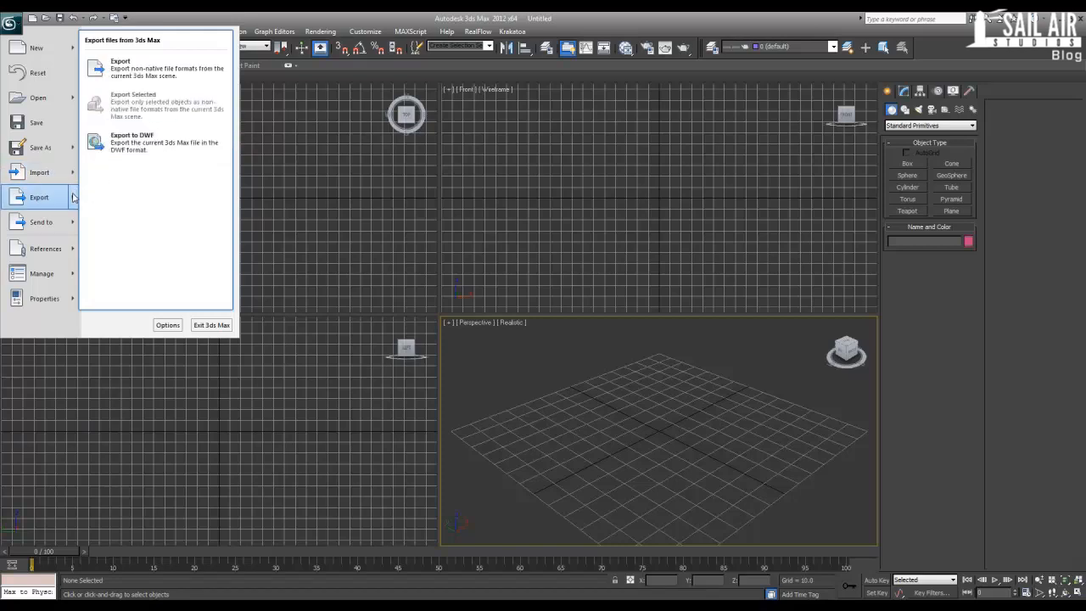
{"action": "left_click", "coordinate": [145, 73]}
{"action": "left_click", "coordinate": [175, 272]}
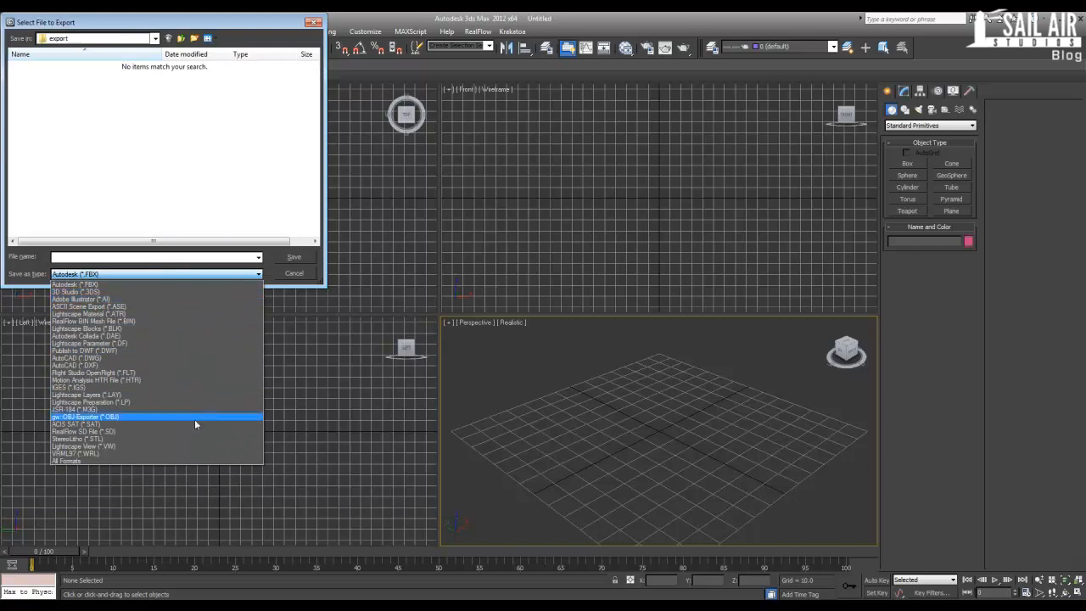
{"action": "left_click", "coordinate": [311, 276]}
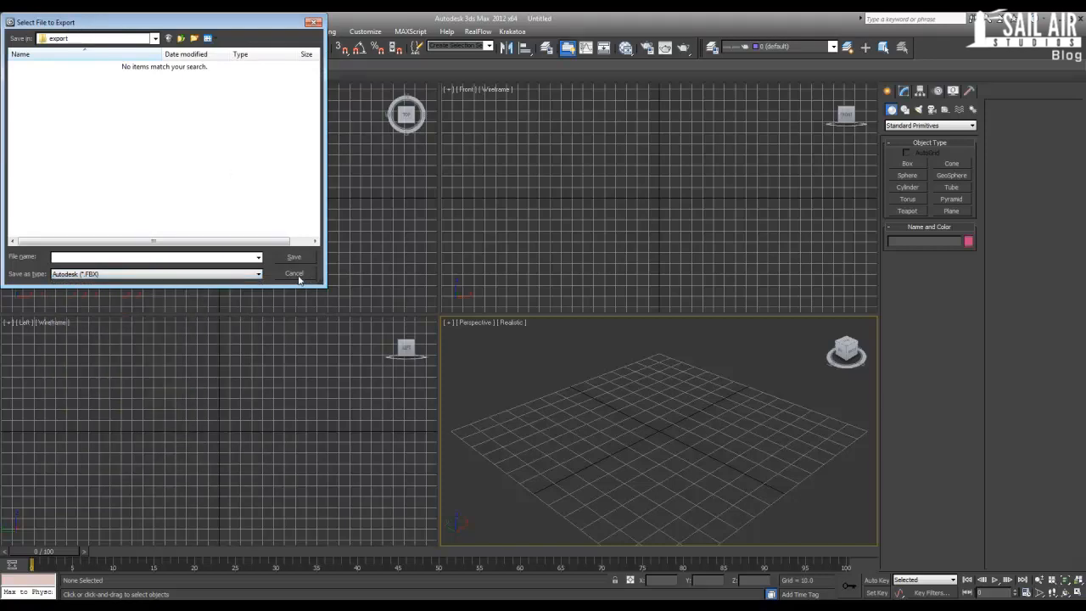
{"action": "left_click", "coordinate": [297, 276]}
Step: Look at the Send to targets Softimage, MotionBuilder and Mudbox, and the References and Manage commands
{"action": "left_click", "coordinate": [10, 22]}
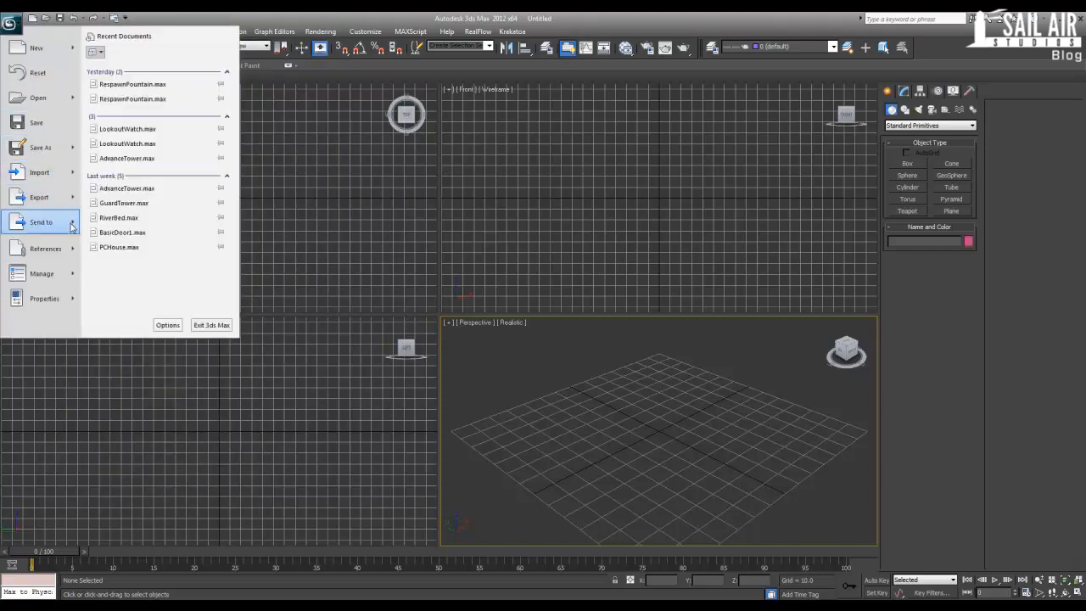
{"action": "mouse_move", "coordinate": [72, 225]}
{"action": "mouse_move", "coordinate": [157, 95]}
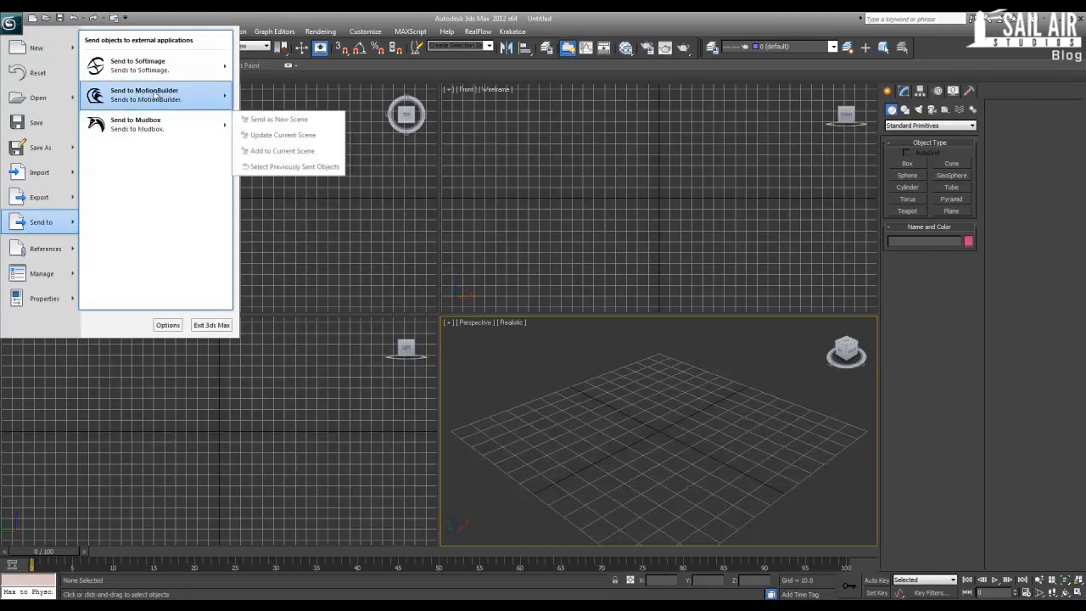
{"action": "mouse_move", "coordinate": [155, 68]}
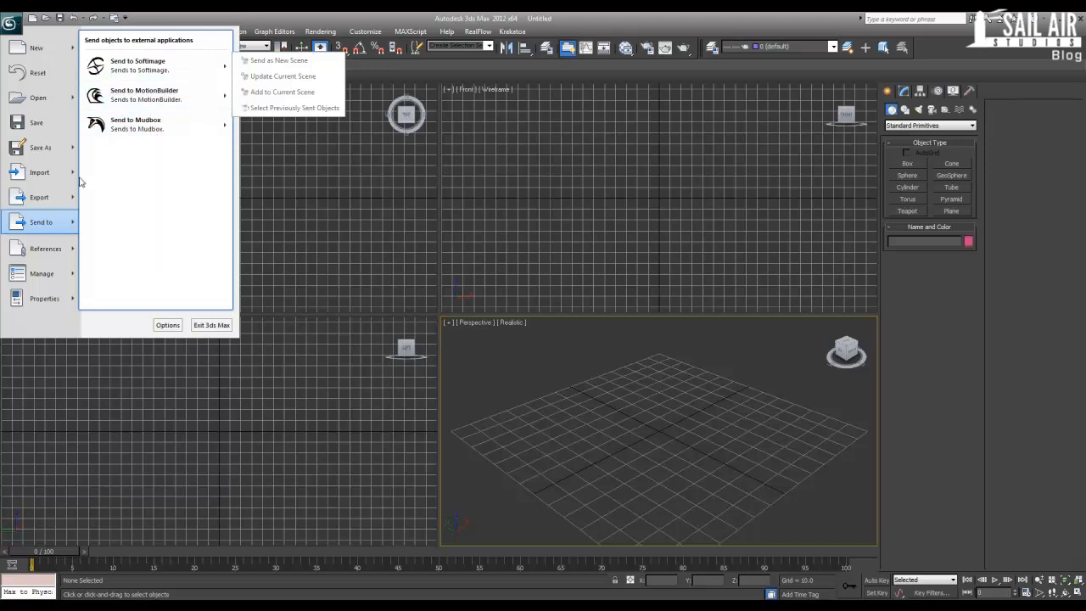
{"action": "mouse_move", "coordinate": [56, 247]}
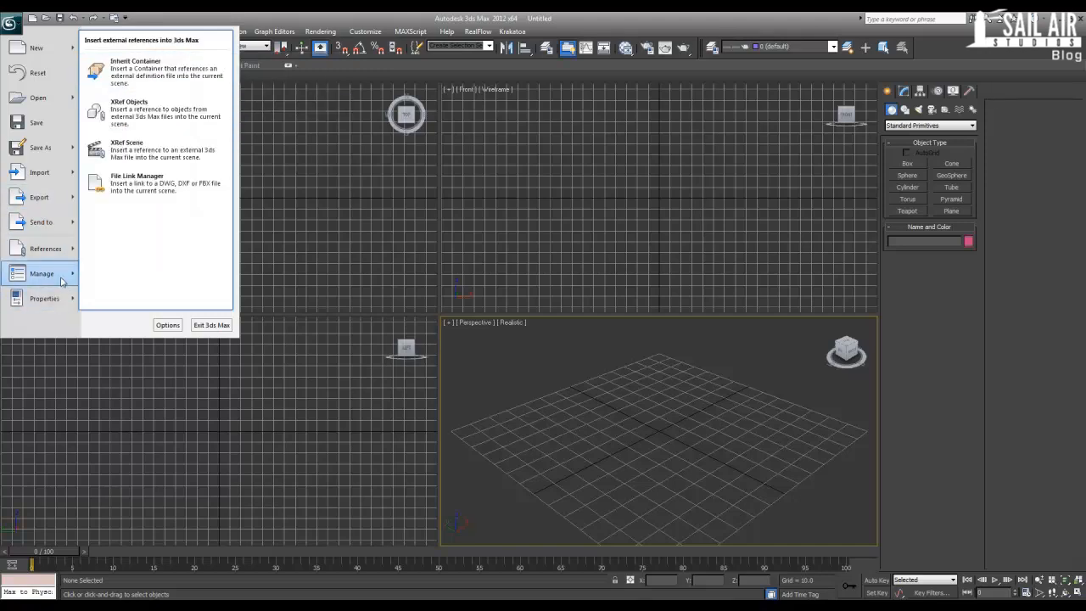
{"action": "mouse_move", "coordinate": [61, 282]}
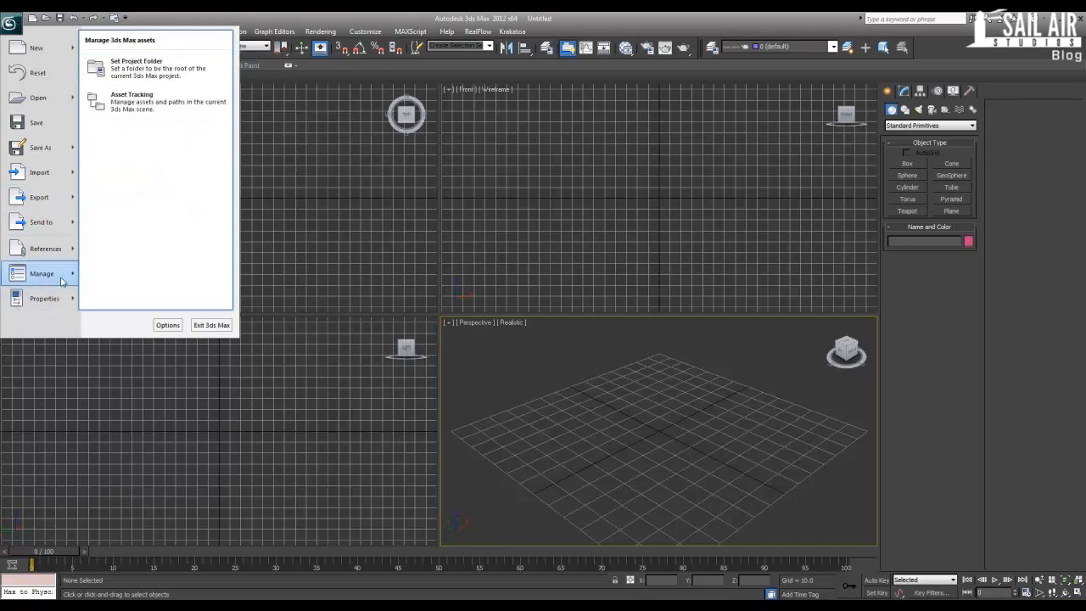
Step: Show the project folder command and browse Windows Explorer on drive E: through Documents, 3Ds, Eye and project_files to realistic_eyes_Max
{"action": "left_click", "coordinate": [137, 73]}
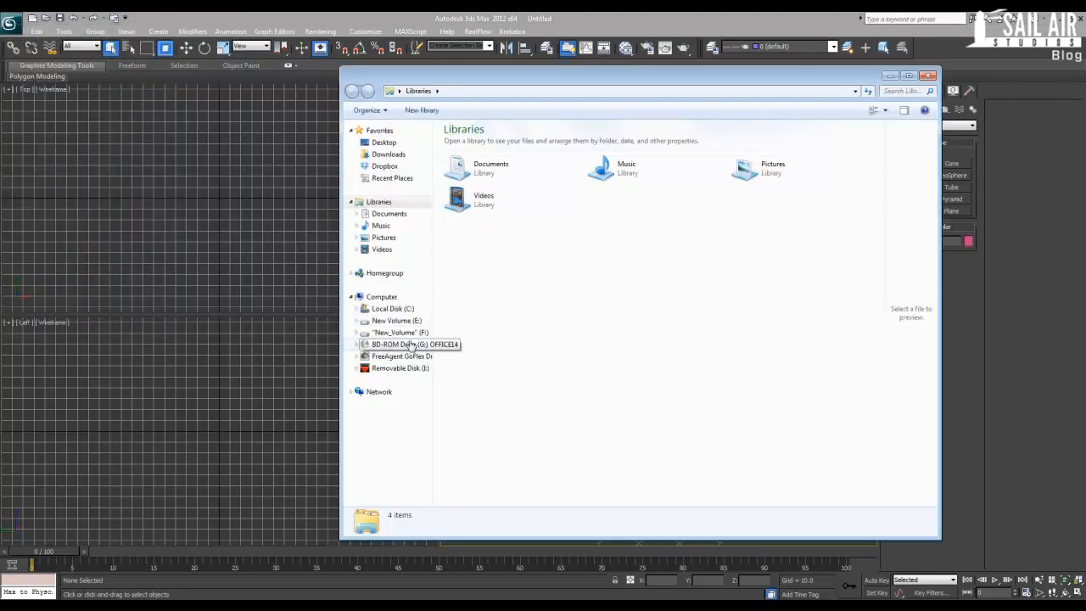
{"action": "left_click", "coordinate": [397, 321]}
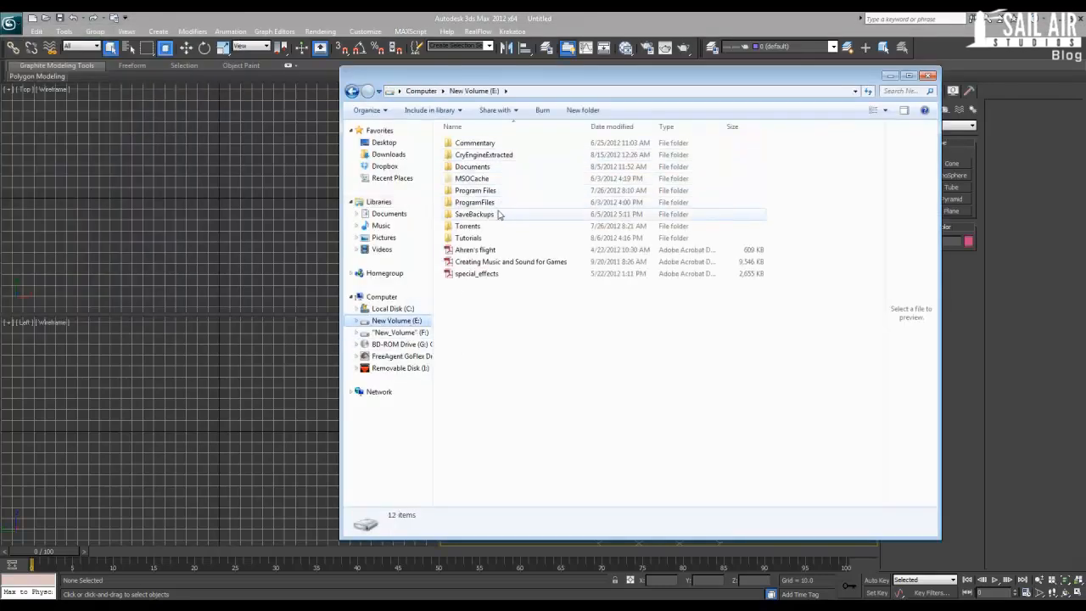
{"action": "double_click", "coordinate": [486, 167]}
{"action": "double_click", "coordinate": [466, 143]}
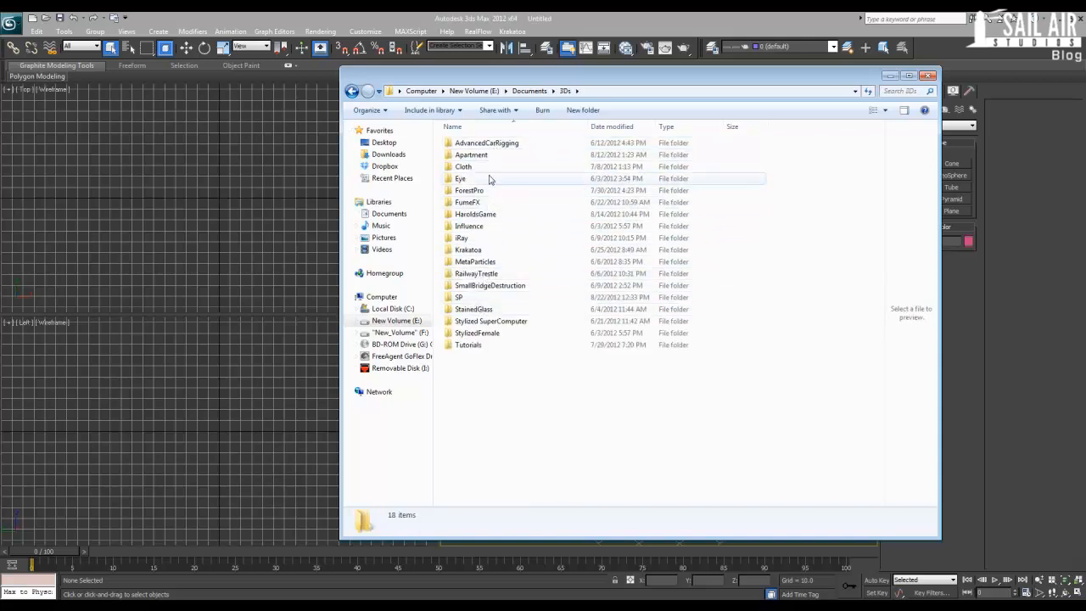
{"action": "double_click", "coordinate": [489, 179]}
{"action": "double_click", "coordinate": [482, 144]}
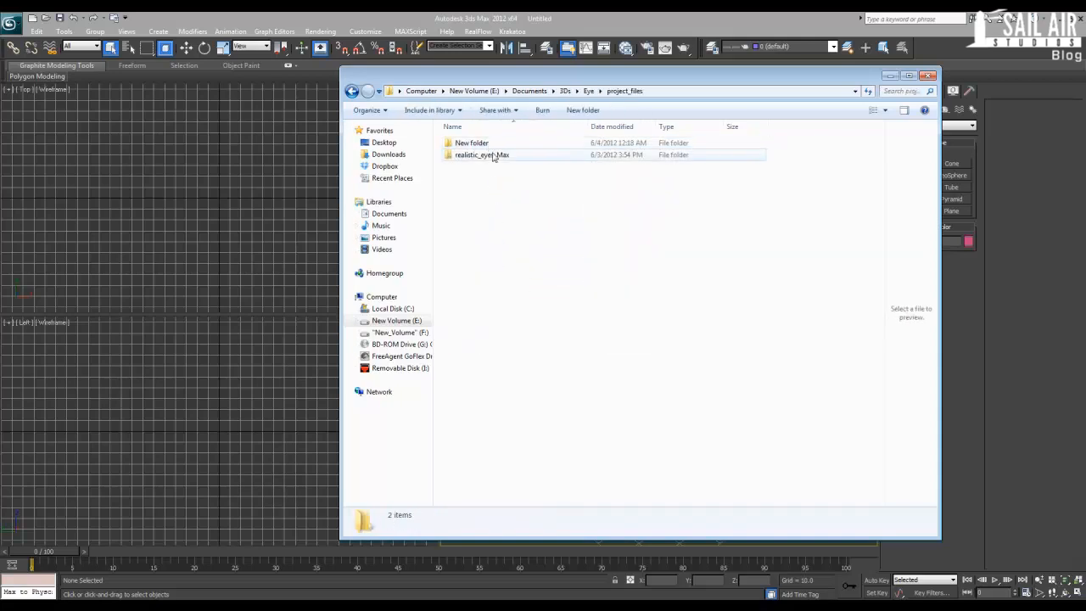
{"action": "left_click", "coordinate": [495, 145]}
{"action": "double_click", "coordinate": [501, 155]}
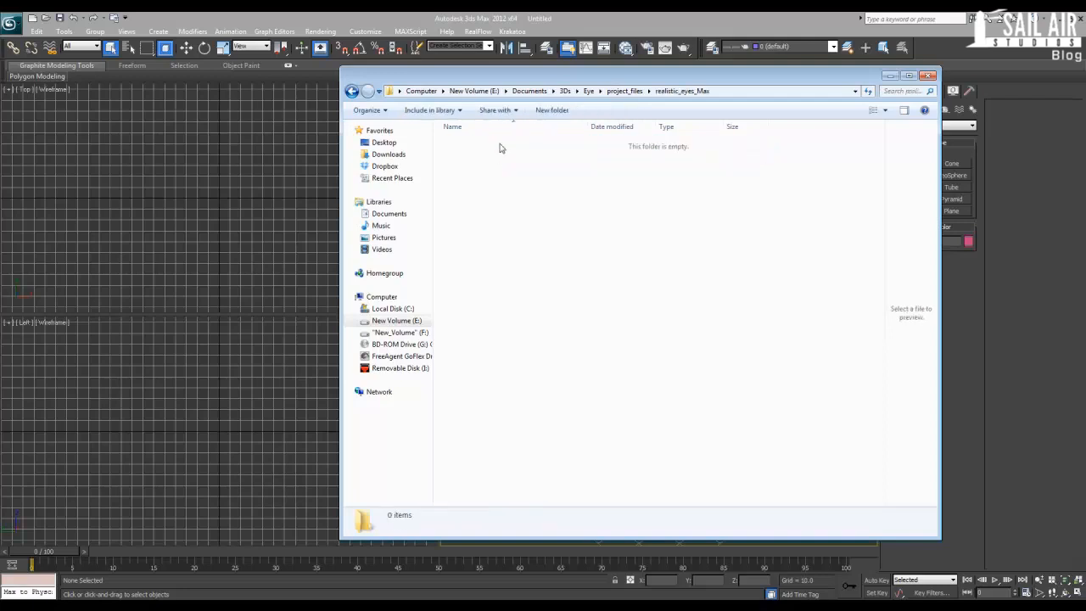
Step: Look inside the New folder within project_files and return to the Eye folder
{"action": "left_click", "coordinate": [624, 91]}
{"action": "double_click", "coordinate": [506, 145]}
{"action": "left_click", "coordinate": [624, 90]}
{"action": "left_click", "coordinate": [588, 91]}
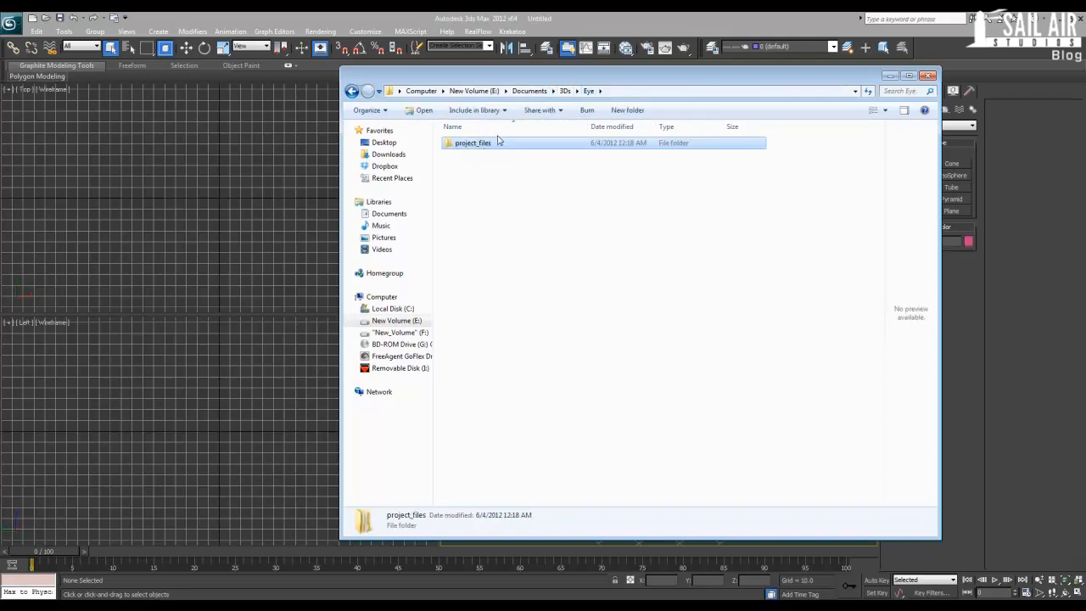
Step: Look inside the project_files folder at realistic_eyes_Max and close the Explorer window
{"action": "double_click", "coordinate": [501, 142]}
{"action": "left_click", "coordinate": [501, 156]}
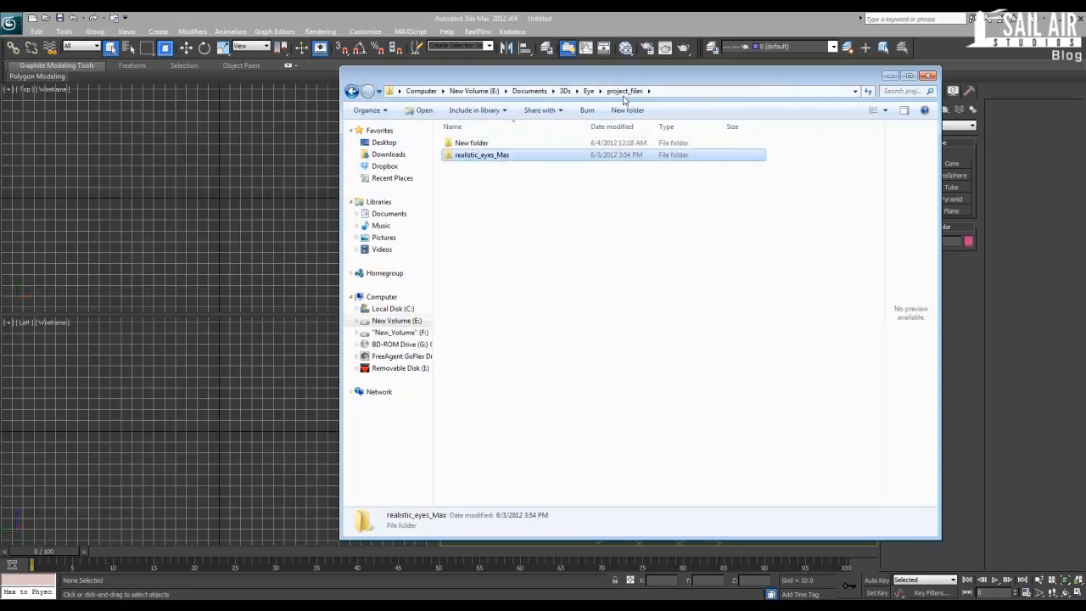
{"action": "left_click", "coordinate": [926, 76]}
Step: Look at the Summary Info of the empty scene and close it
{"action": "left_click", "coordinate": [11, 23]}
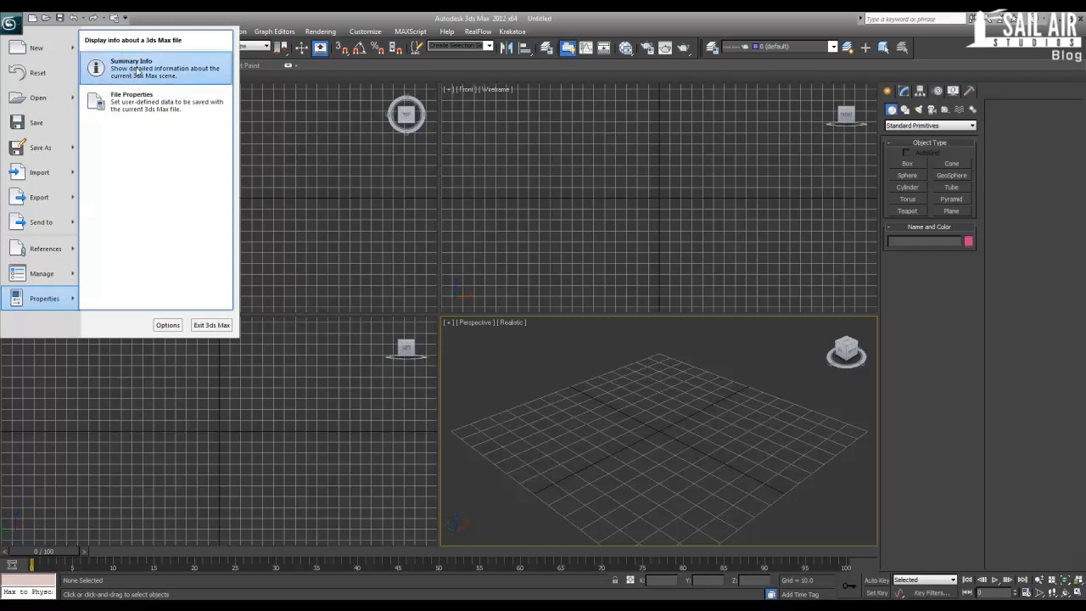
{"action": "left_click", "coordinate": [146, 69]}
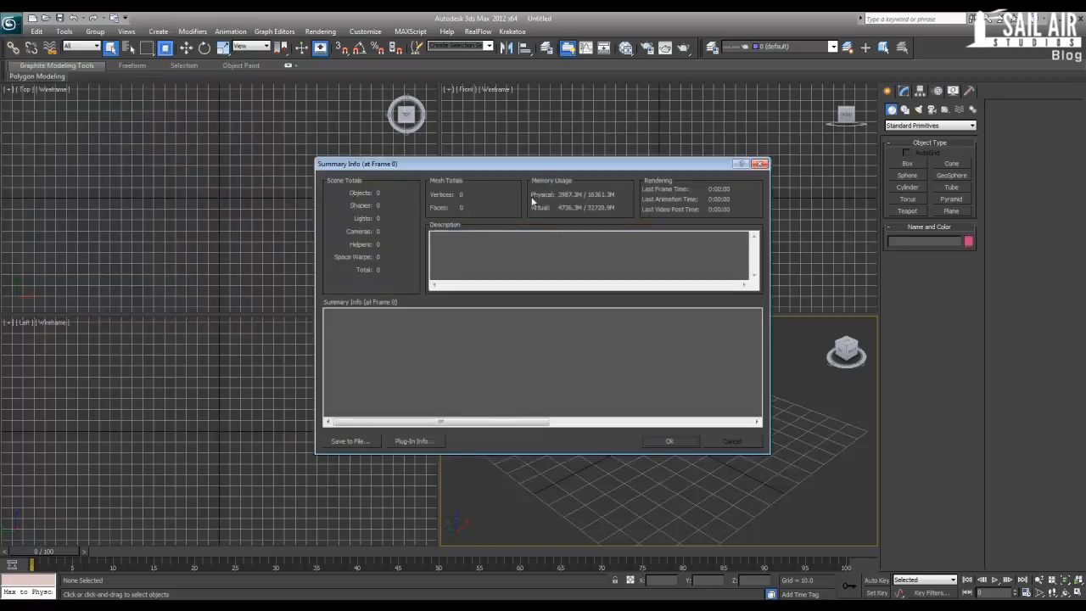
{"action": "left_click", "coordinate": [761, 163]}
Step: Open PenthouseApartment.max from the recently used folder E:\Documents\3Ds\Apartment and bring the whole apartment into view
{"action": "left_click", "coordinate": [12, 26]}
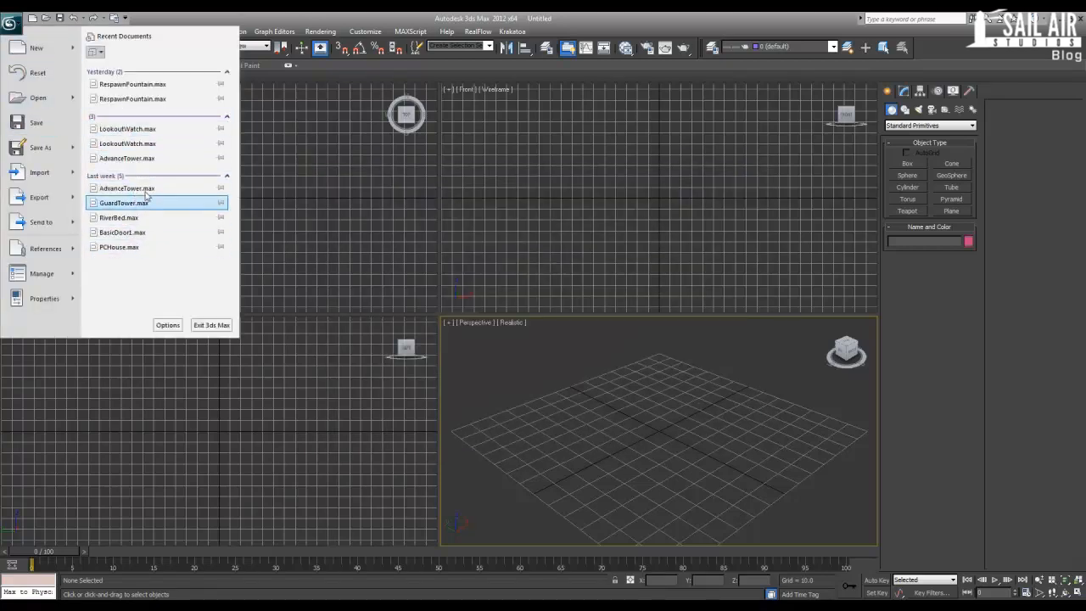
{"action": "mouse_move", "coordinate": [42, 108]}
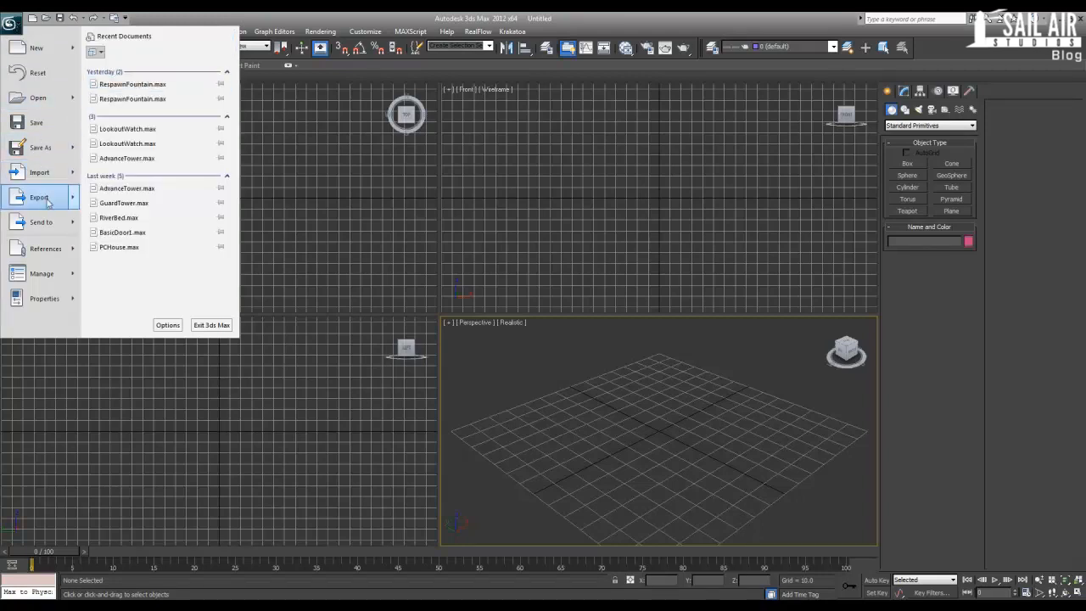
{"action": "left_click", "coordinate": [38, 97]}
{"action": "left_click", "coordinate": [146, 39]}
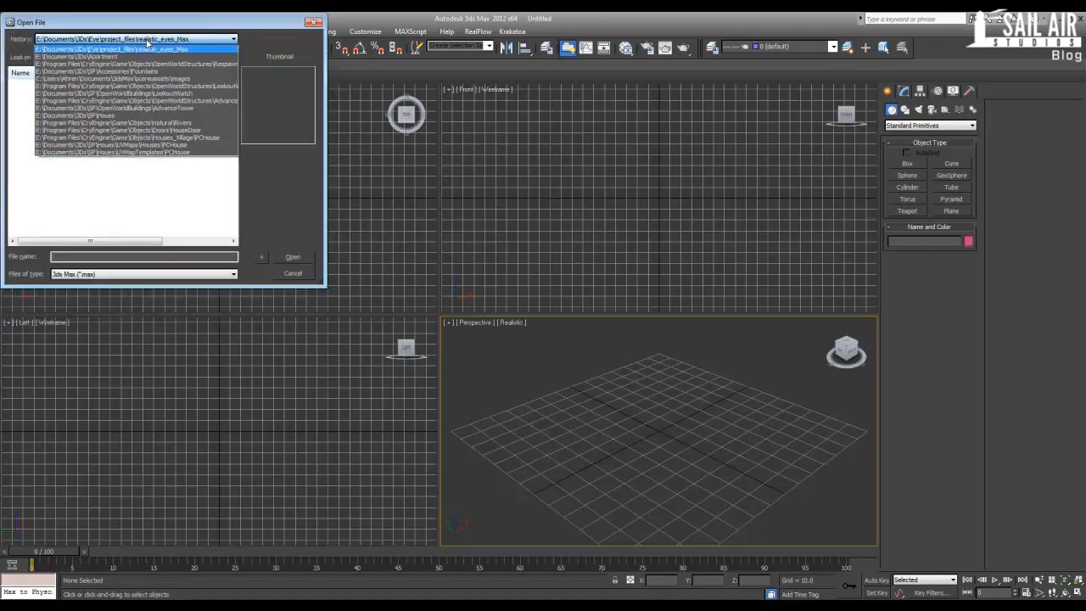
{"action": "left_click", "coordinate": [85, 56]}
{"action": "double_click", "coordinate": [54, 86]}
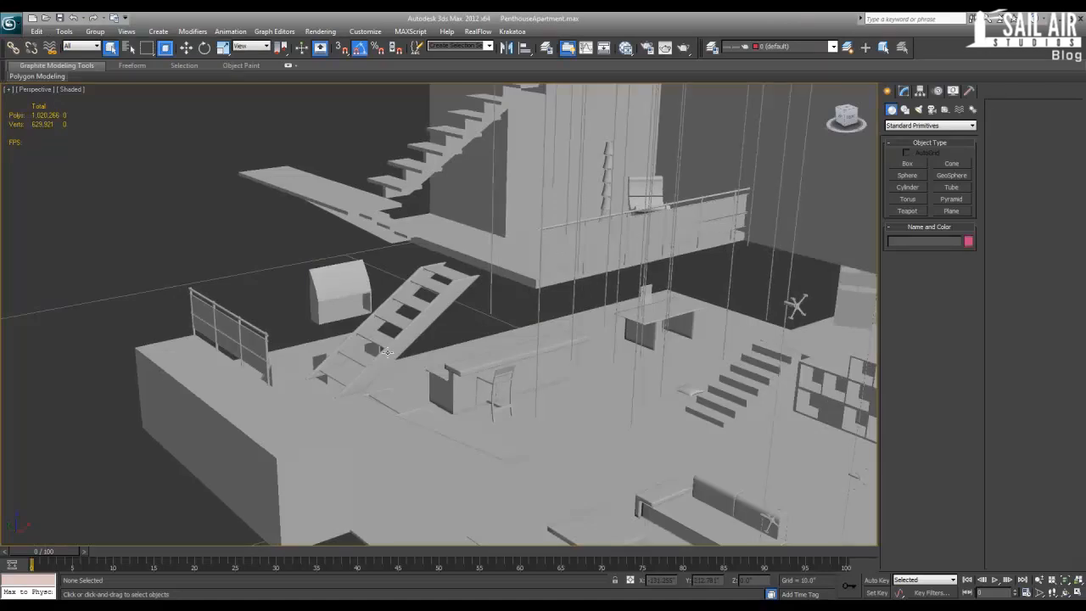
{"action": "middle_click_drag", "start_coordinate": [388, 351], "coordinate": [494, 299], "text": "alt"}
Step: Examine the Summary Info of the apartment scene, including its totals and object list, and close it
{"action": "left_click", "coordinate": [5, 18]}
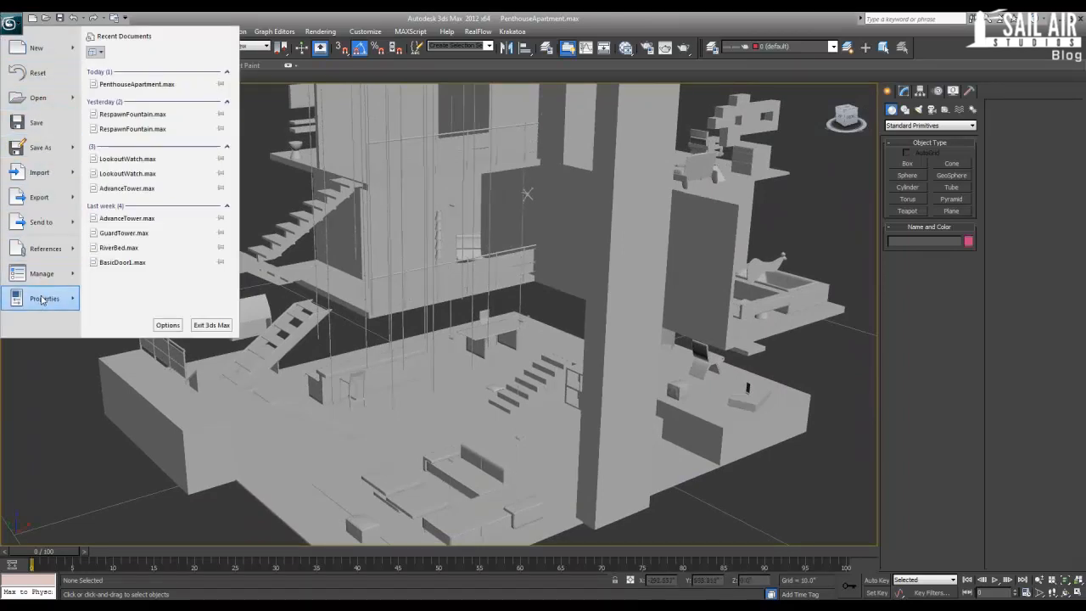
{"action": "mouse_move", "coordinate": [47, 296]}
{"action": "left_click", "coordinate": [108, 63]}
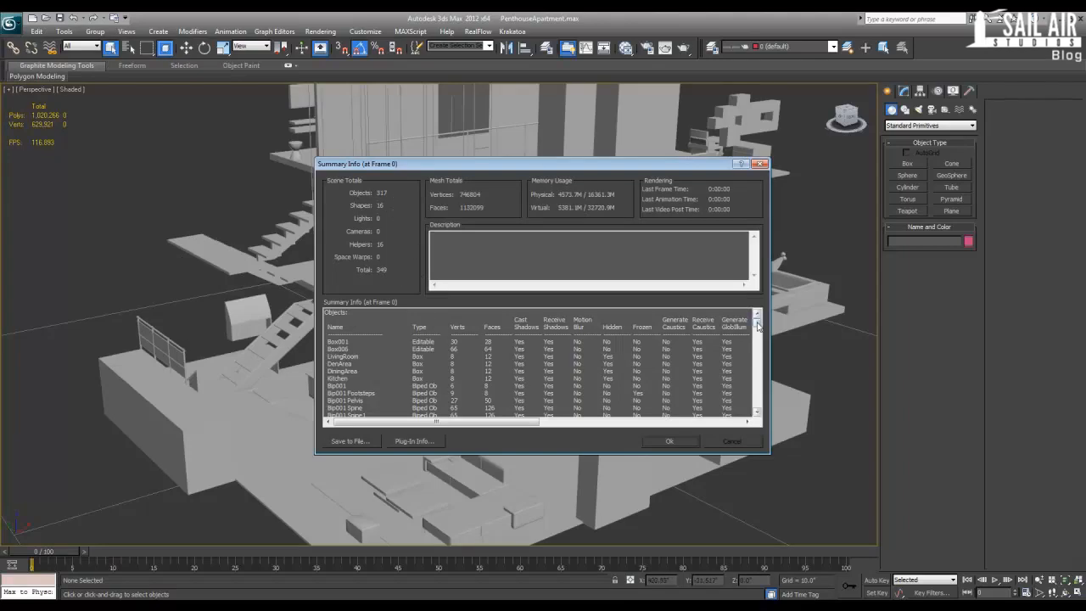
{"action": "mouse_move", "coordinate": [758, 325]}
{"action": "left_mouse_down"}
{"action": "mouse_move", "coordinate": [758, 356]}
{"action": "mouse_move", "coordinate": [757, 319]}
{"action": "left_mouse_up"}
{"action": "left_click", "coordinate": [761, 164]}
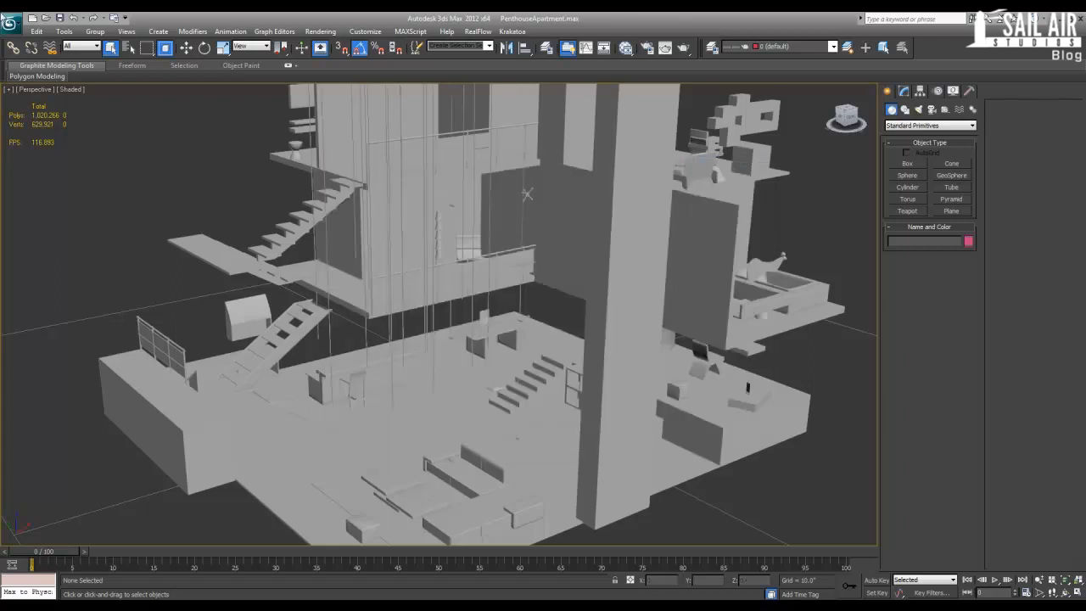
Step: Look over the file, undo and Edit commands available for the apartment scene
{"action": "left_click", "coordinate": [10, 22]}
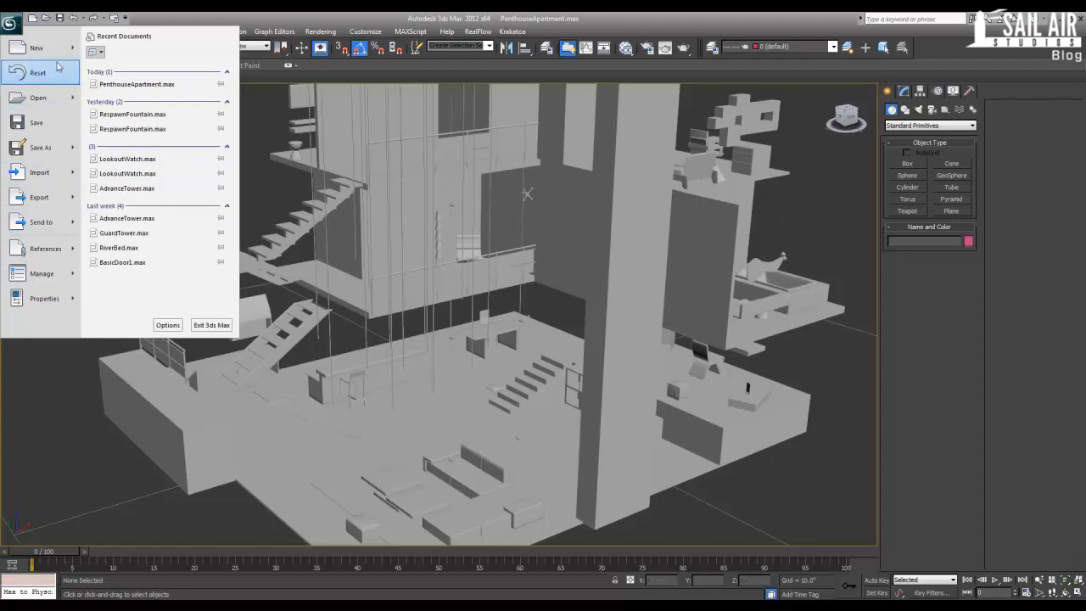
{"action": "left_click", "coordinate": [71, 17]}
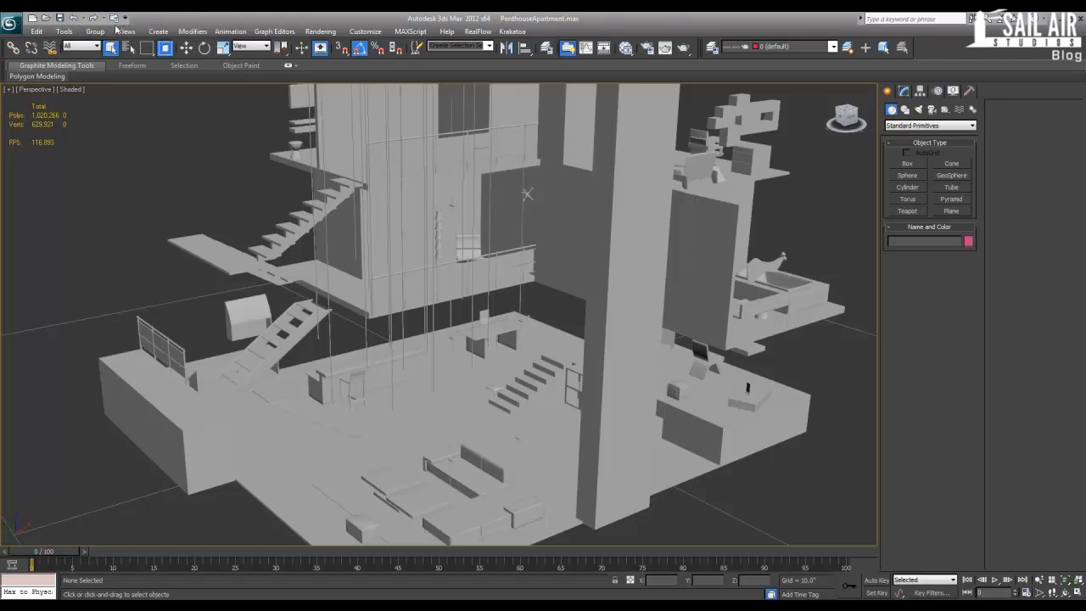
{"action": "left_click", "coordinate": [36, 32]}
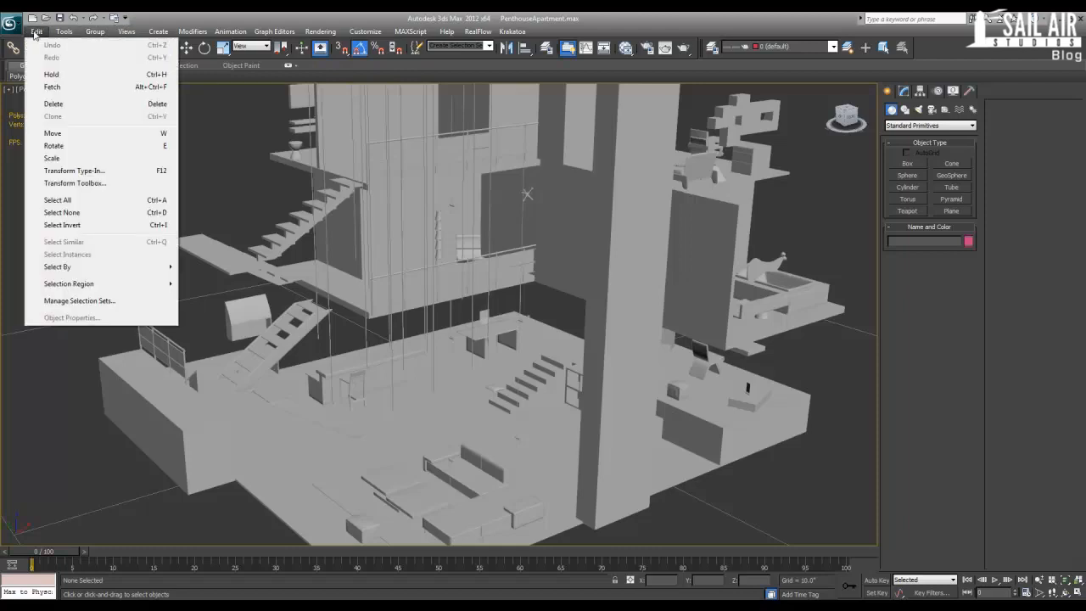
{"action": "left_click", "coordinate": [36, 33]}
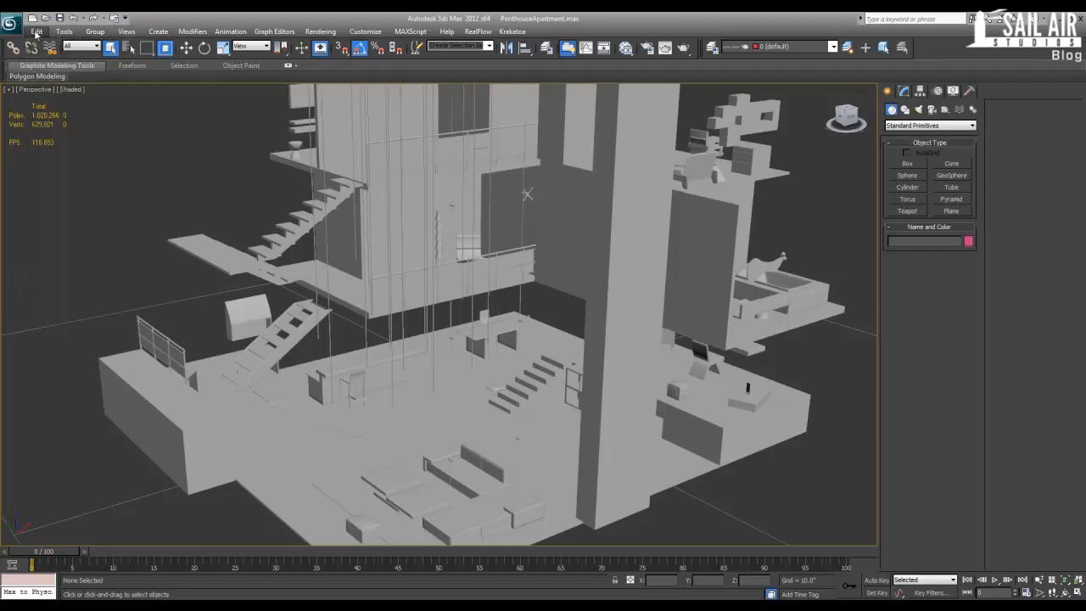
{"action": "left_click", "coordinate": [36, 32]}
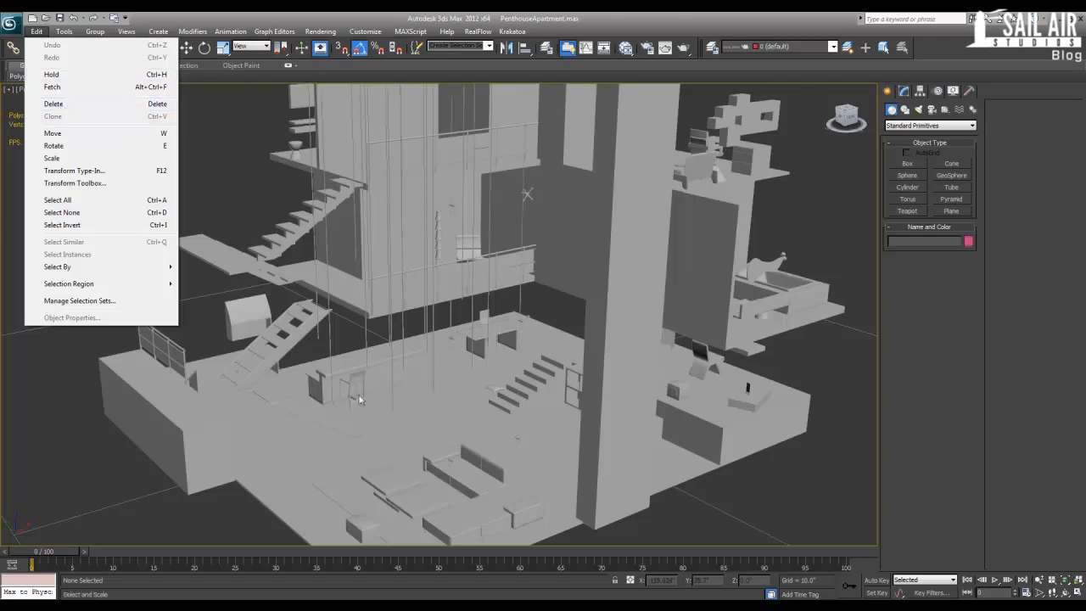
Step: Try to clone the apartment's large floor slab by moving it upward, and undo the last selection change
{"action": "left_click", "coordinate": [173, 393]}
{"action": "key", "text": "w"}
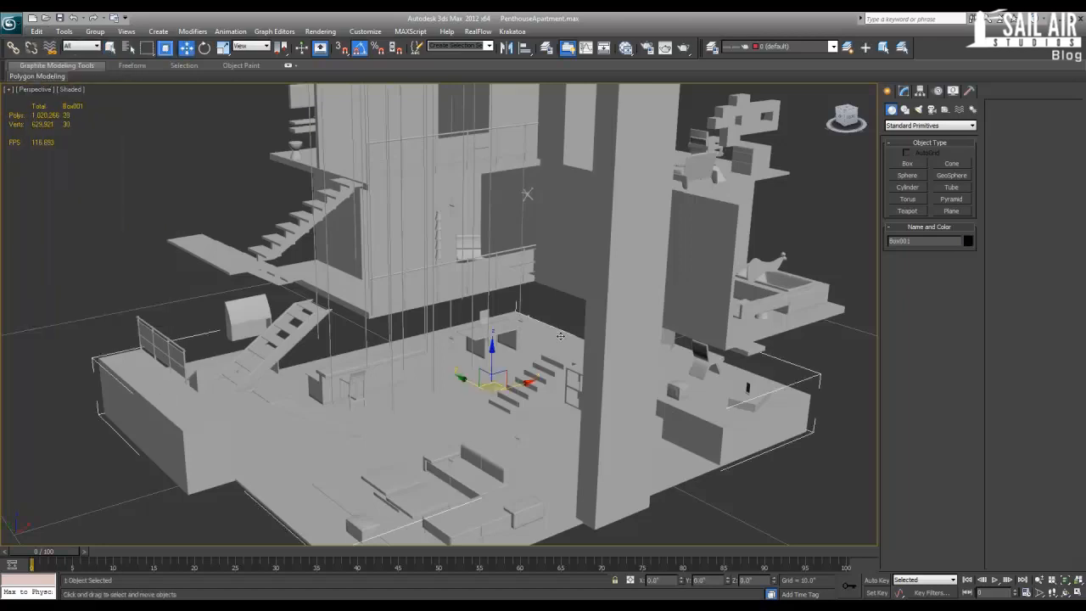
{"action": "mouse_move", "coordinate": [475, 361]}
{"action": "left_mouse_down", "text": "shift"}
{"action": "mouse_move", "coordinate": [456, 208]}
{"action": "mouse_move", "coordinate": [458, 224]}
{"action": "left_mouse_up", "text": "shift"}
{"action": "left_click", "coordinate": [598, 358]}
{"action": "left_click_drag", "start_coordinate": [598, 358], "coordinate": [600, 361], "text": "shift"}
{"action": "left_click", "coordinate": [514, 352]}
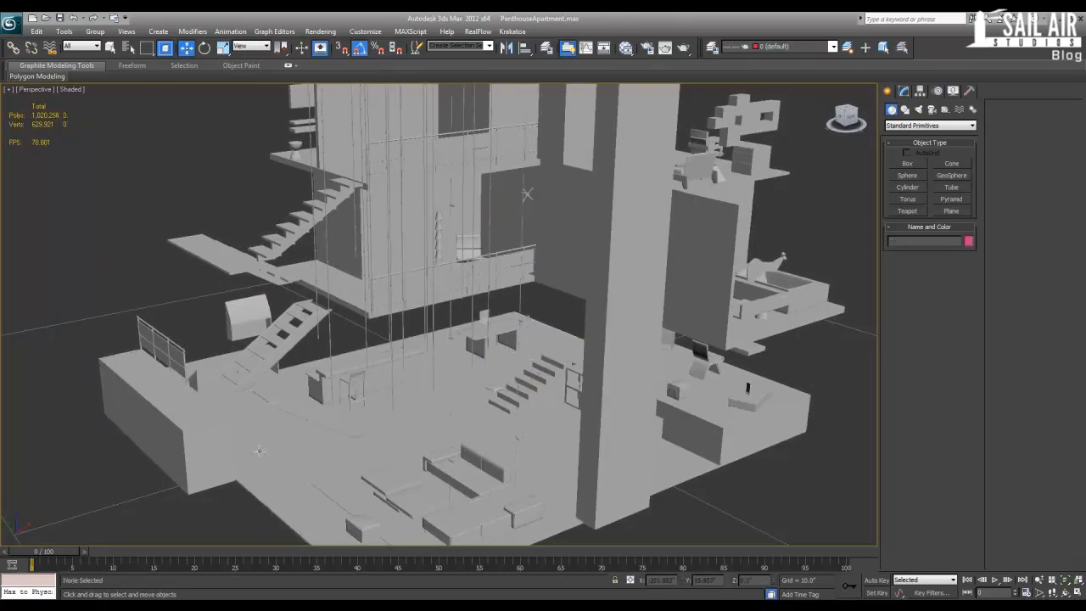
{"action": "key", "text": "ctrl+z"}
Step: Display edged faces on the shaded apartment in the perspective view
{"action": "key", "text": "F4"}
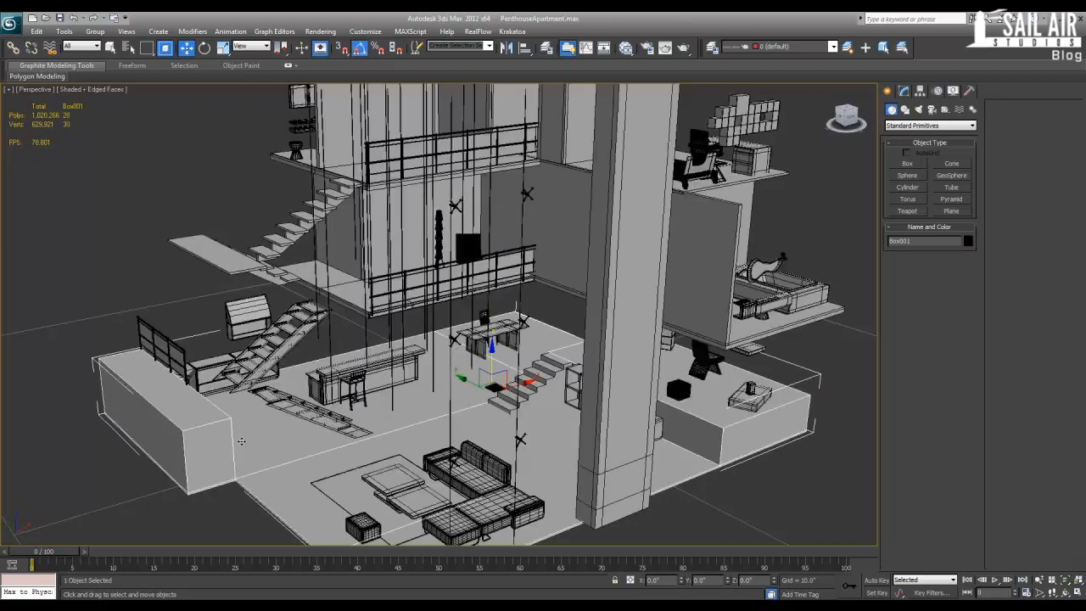
{"action": "left_click", "coordinate": [11, 22]}
{"action": "left_click", "coordinate": [10, 22]}
Step: Review the Move, Rotate and Scale commands, try the Rotate and Scale tools on the floor slab, and clear the selection
{"action": "left_click", "coordinate": [37, 31]}
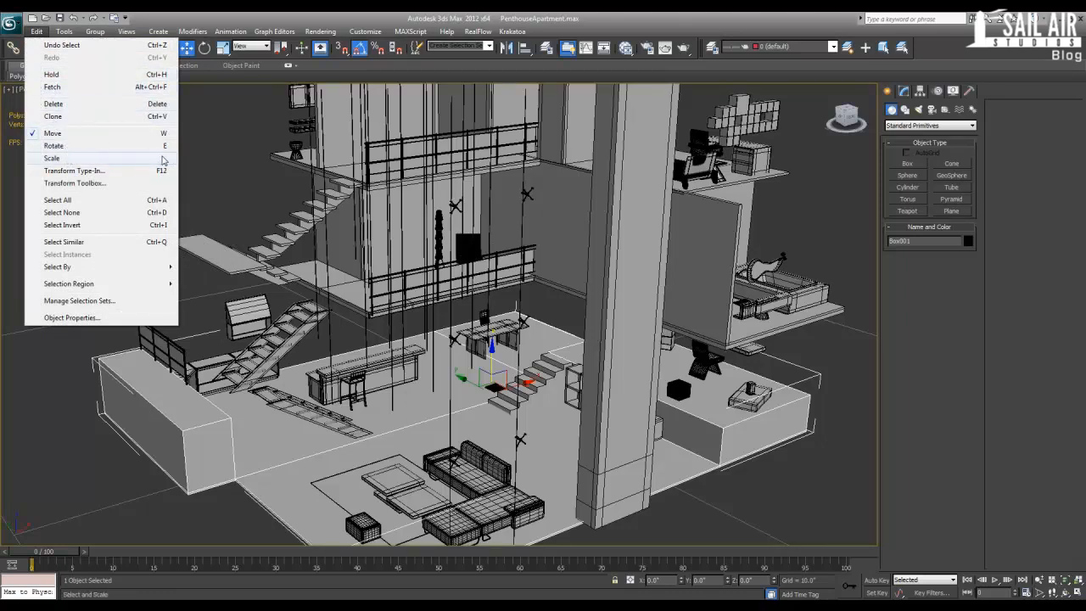
{"action": "left_click", "coordinate": [854, 387]}
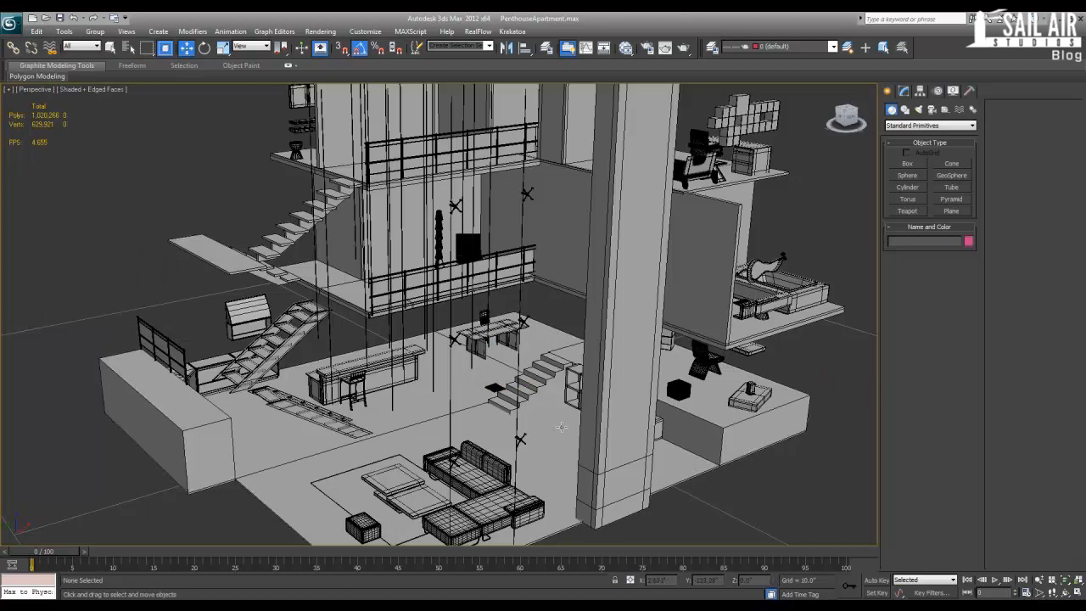
{"action": "key", "text": "e"}
{"action": "key", "text": "r"}
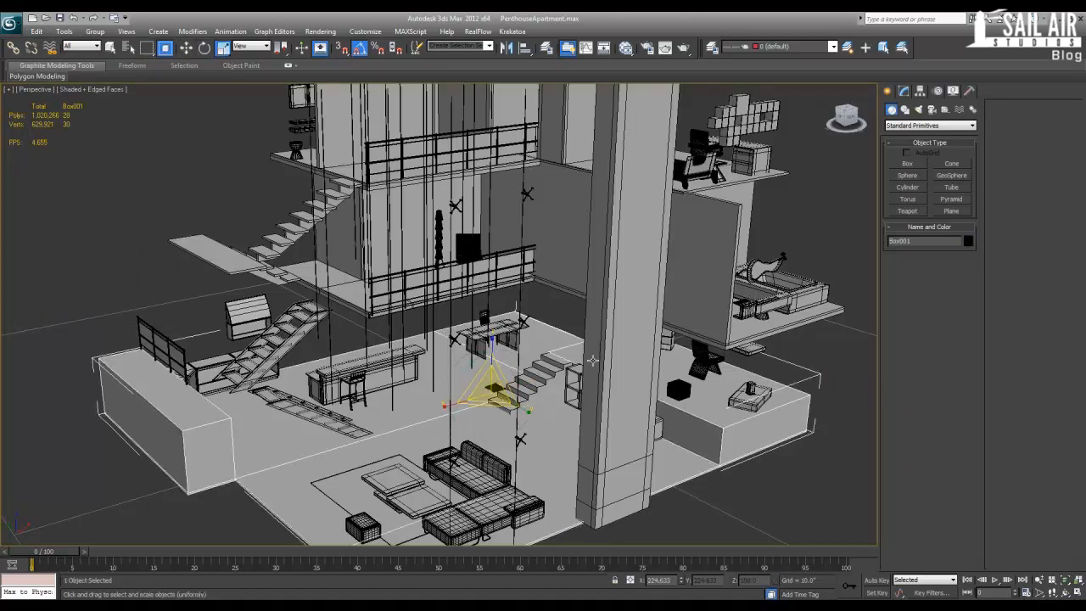
{"action": "left_click", "coordinate": [814, 357]}
Step: Look at the Transform Toolbox with the floor slab selected, and close it
{"action": "left_click", "coordinate": [35, 32]}
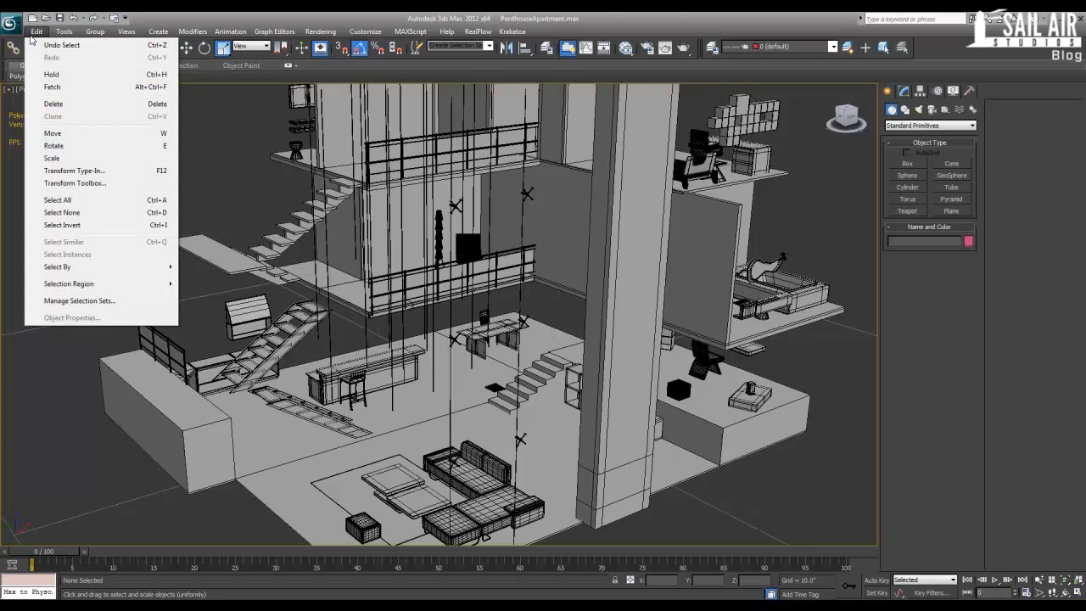
{"action": "left_click", "coordinate": [74, 182]}
{"action": "left_click_drag", "start_coordinate": [115, 217], "coordinate": [110, 171]}
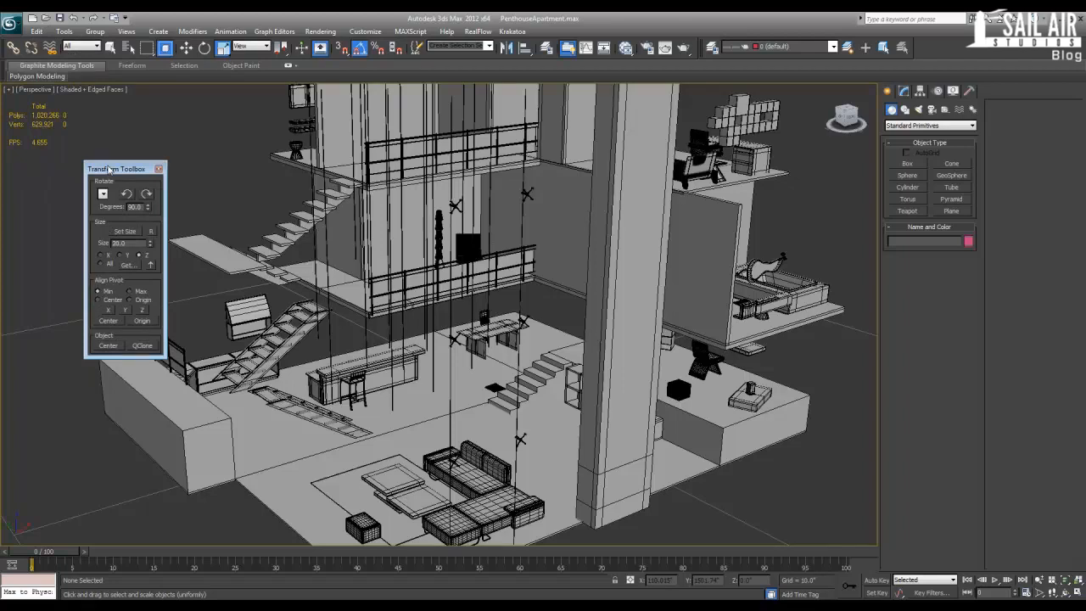
{"action": "left_click", "coordinate": [191, 426]}
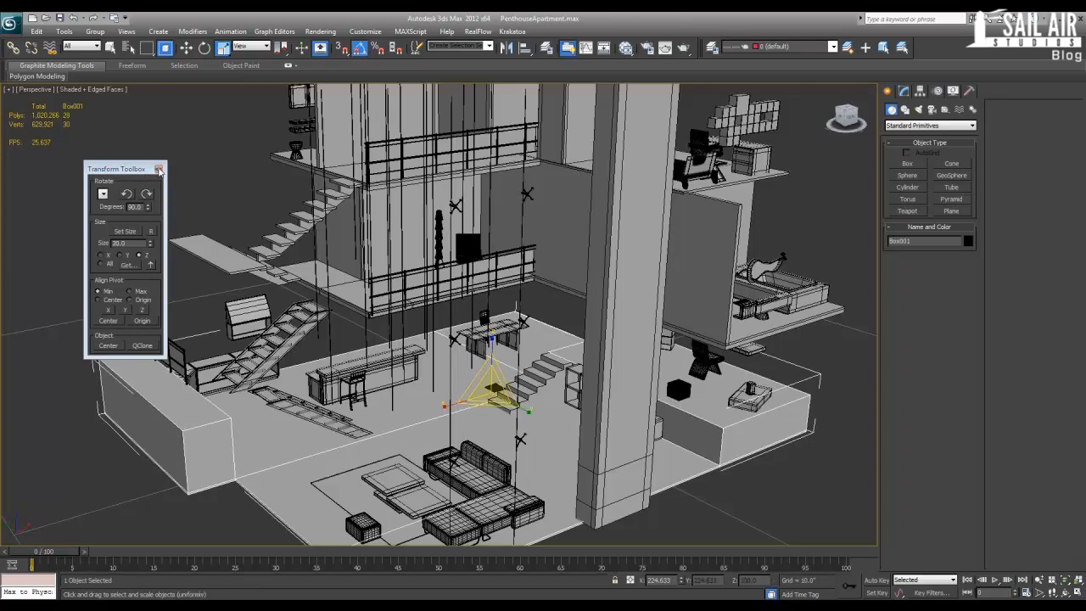
{"action": "left_click", "coordinate": [158, 170]}
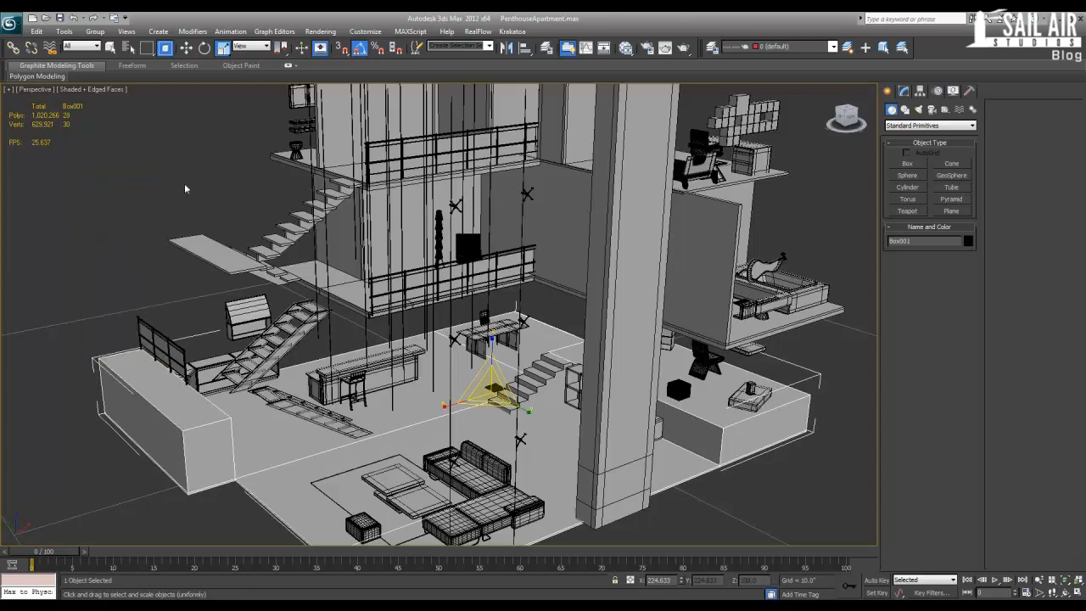
Step: Select all objects similar to the floor slab, and clear the selection
{"action": "left_click", "coordinate": [37, 31]}
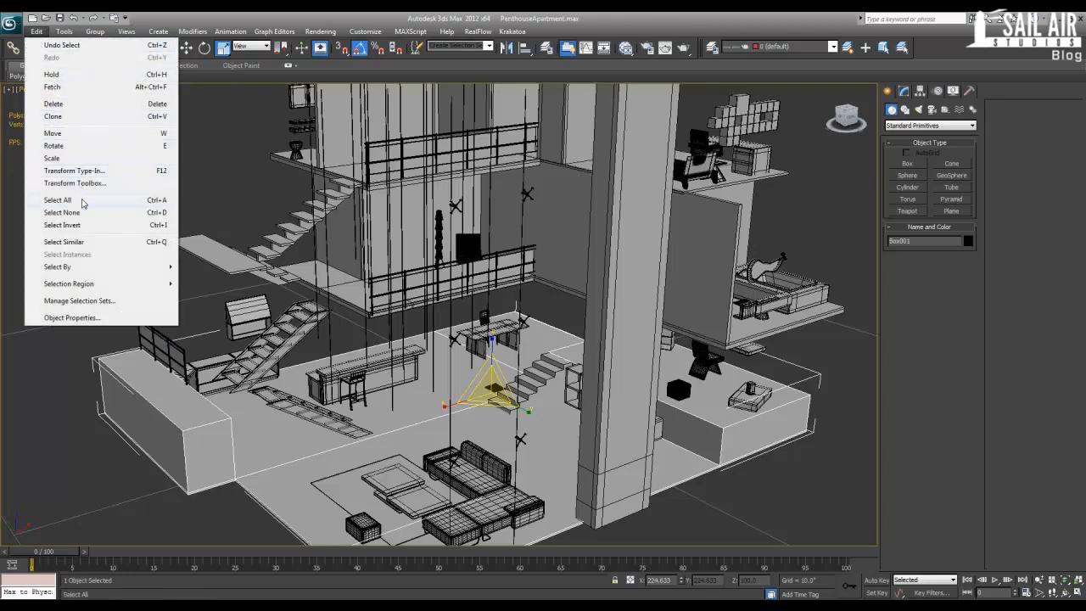
{"action": "left_click", "coordinate": [84, 242]}
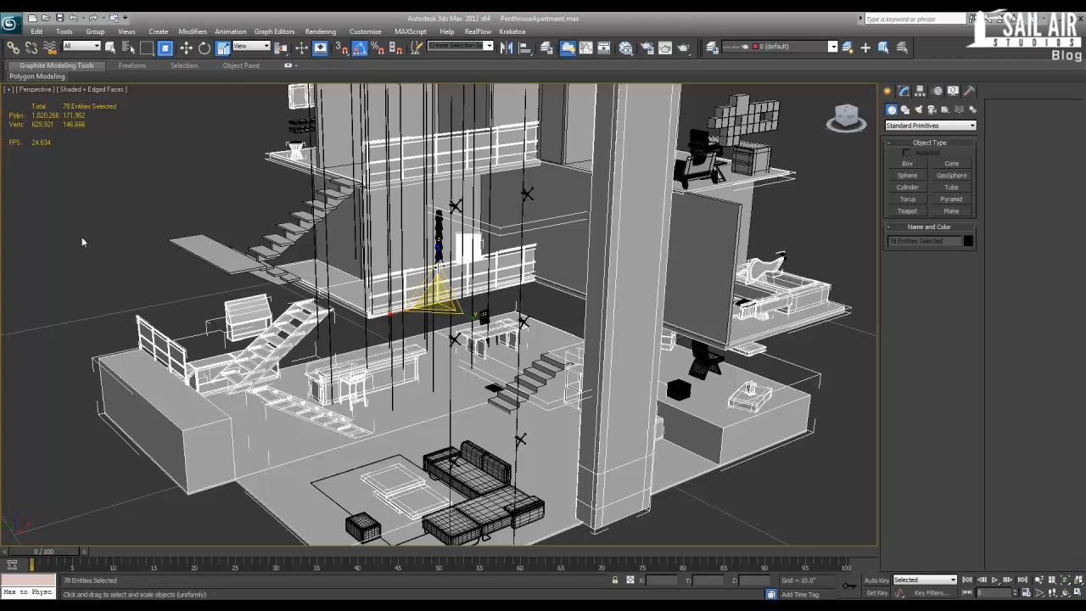
{"action": "left_click", "coordinate": [83, 241]}
Step: Clone the small box-shaped ottoman near the low tables along the X axis as three instances
{"action": "left_click", "coordinate": [37, 30]}
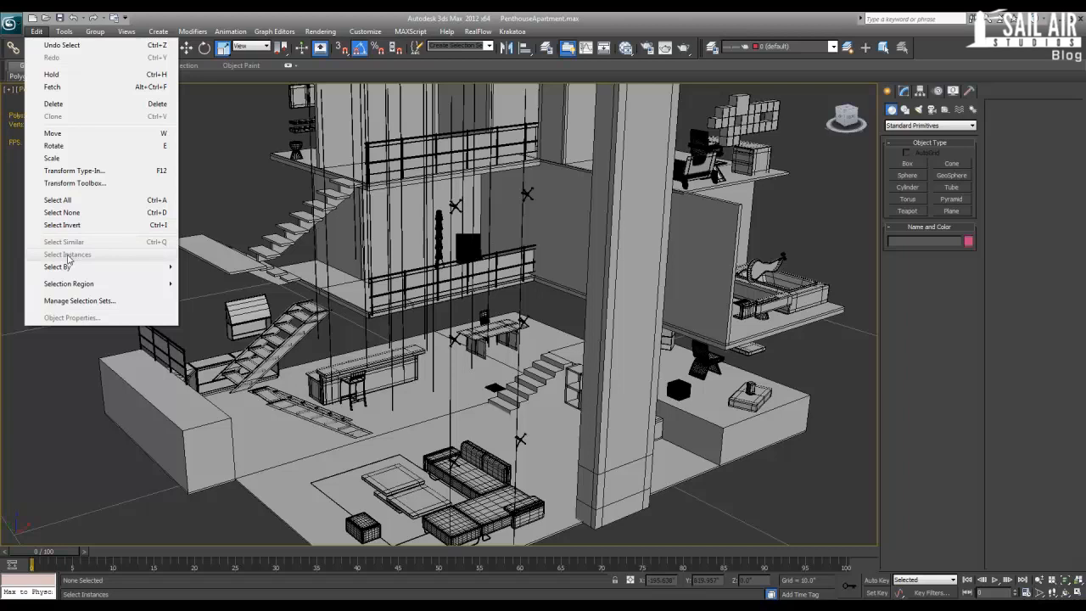
{"action": "left_click", "coordinate": [398, 442]}
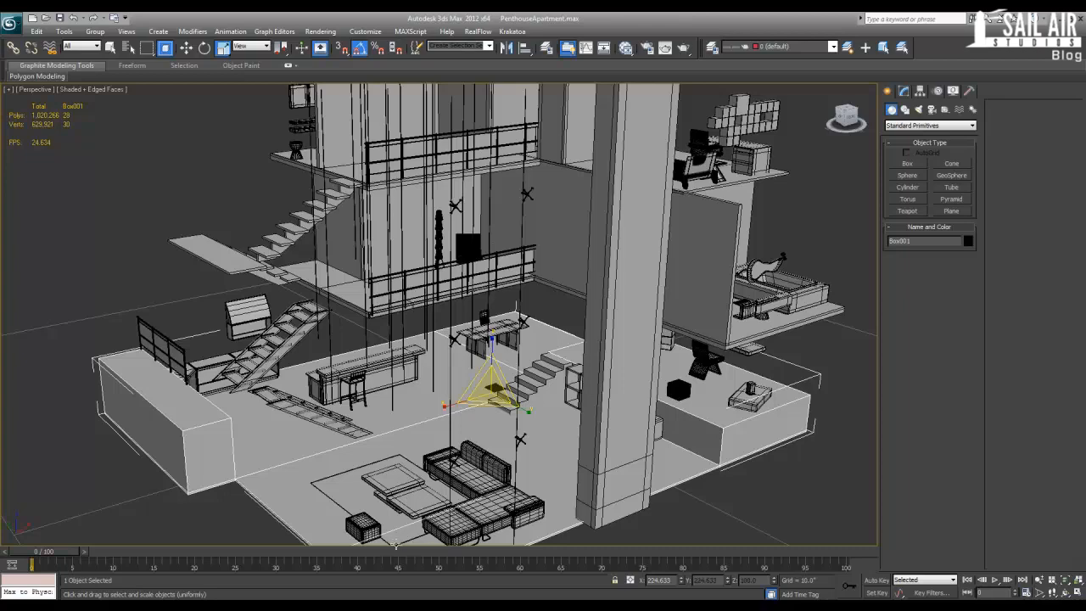
{"action": "left_click", "coordinate": [351, 529]}
{"action": "key", "text": "z"}
{"action": "scroll", "coordinate": [476, 360], "scroll_direction": "down", "scroll_amount": 3}
{"action": "key", "text": "w"}
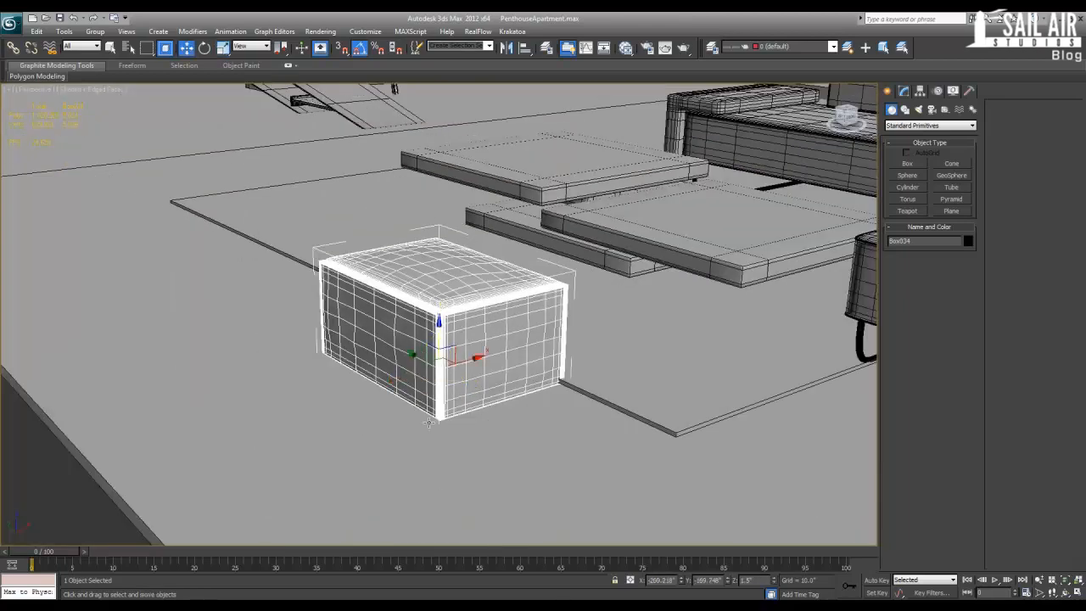
{"action": "mouse_move", "coordinate": [475, 363]}
{"action": "left_mouse_down", "text": "shift"}
{"action": "mouse_move", "coordinate": [418, 363]}
{"action": "mouse_move", "coordinate": [291, 404]}
{"action": "left_mouse_up", "text": "shift"}
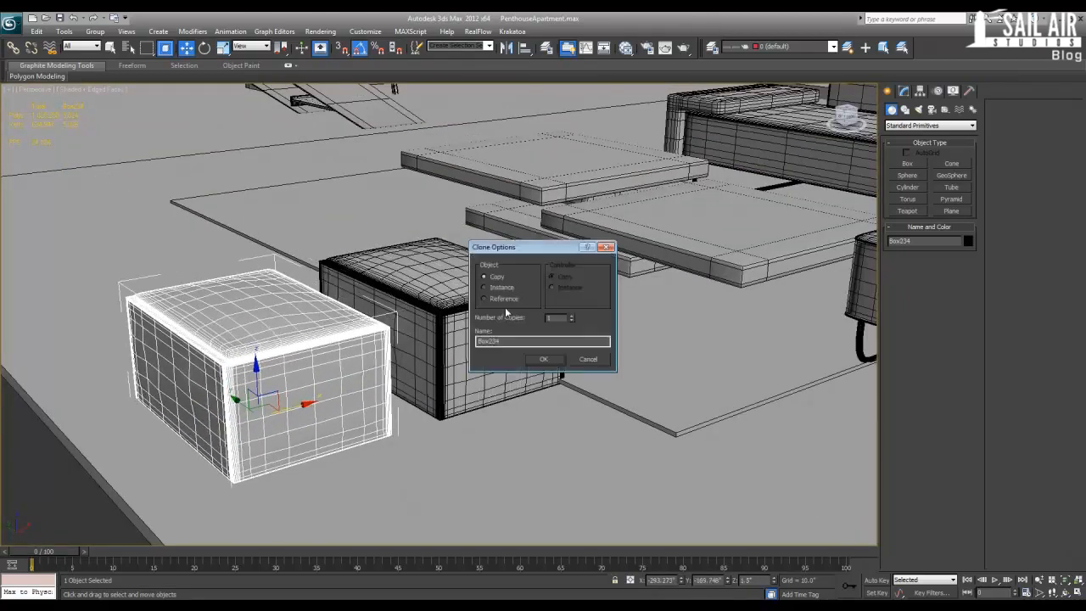
{"action": "left_click", "coordinate": [571, 315]}
{"action": "left_click", "coordinate": [571, 315]}
{"action": "left_click", "coordinate": [543, 360]}
Step: Select the original ottoman and all of its instances with Select Instances
{"action": "scroll", "coordinate": [314, 388], "scroll_direction": "down", "scroll_amount": 3}
{"action": "scroll", "coordinate": [314, 388], "scroll_direction": "down", "scroll_amount": 2}
{"action": "left_click", "coordinate": [451, 326]}
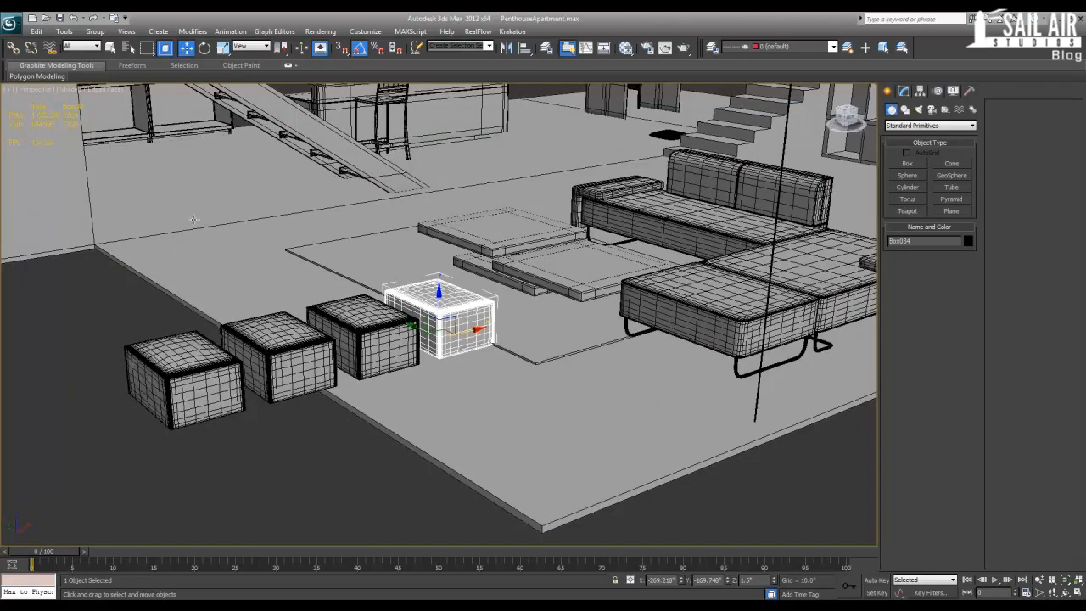
{"action": "left_click", "coordinate": [66, 32]}
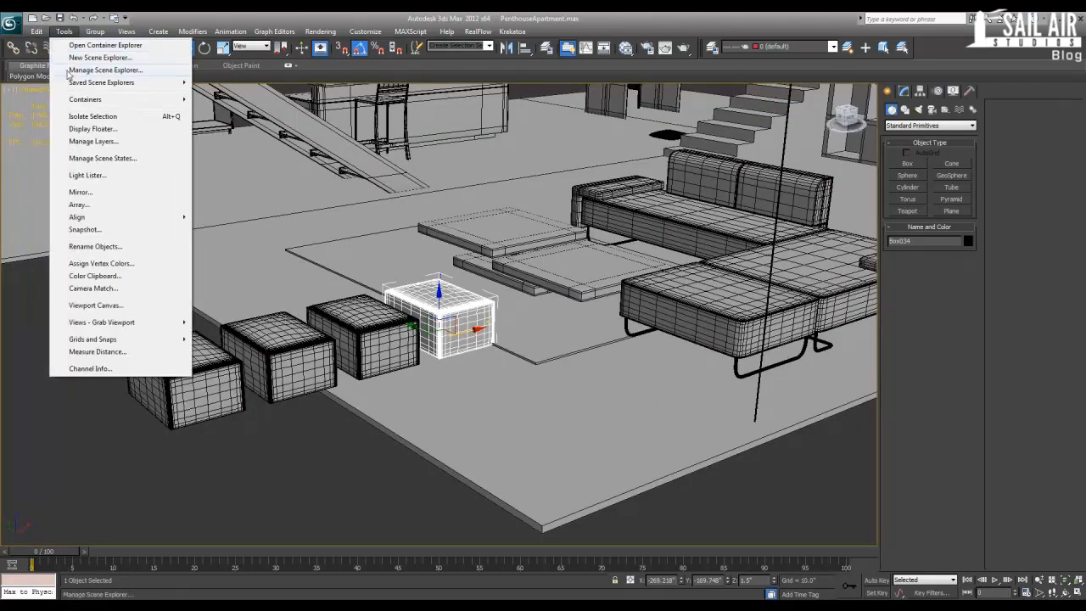
{"action": "left_click", "coordinate": [68, 254]}
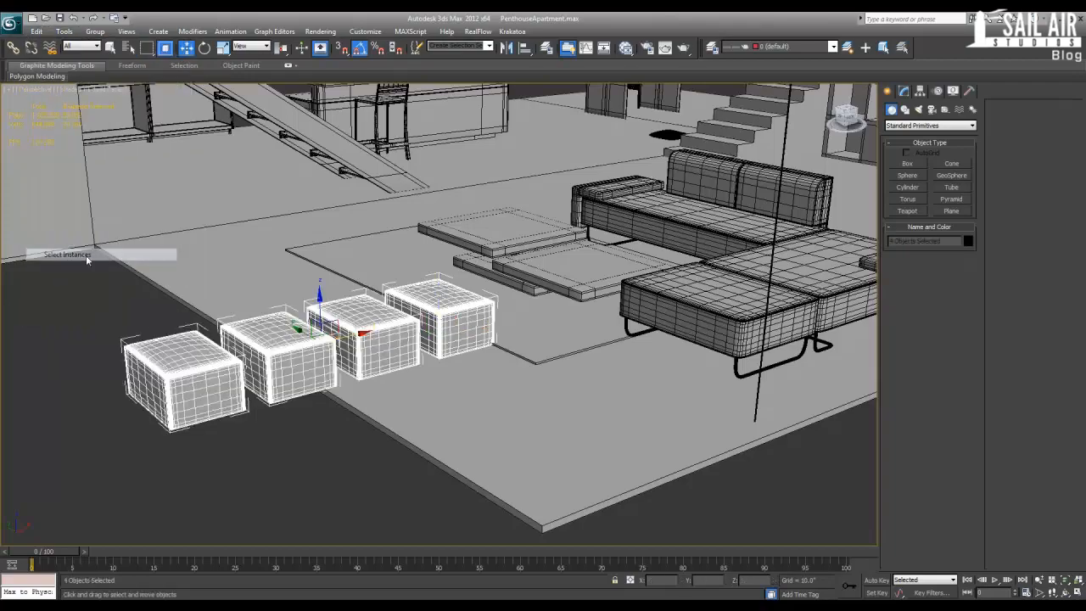
{"action": "scroll", "coordinate": [303, 344], "scroll_direction": "down", "scroll_amount": 4}
{"action": "middle_click_drag", "start_coordinate": [303, 345], "coordinate": [366, 342], "text": "alt"}
{"action": "scroll", "coordinate": [378, 390], "scroll_direction": "up", "scroll_amount": 4}
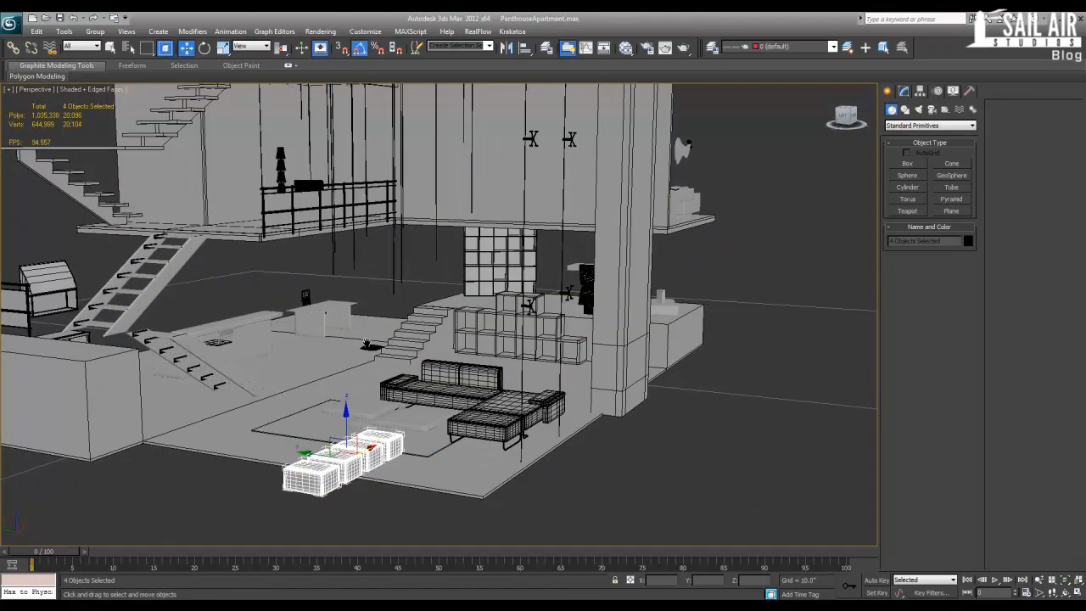
Step: Delete the ottoman and its instances, and undo back to before the ottoman was cloned
{"action": "key", "text": "Delete"}
{"action": "key", "text": "ctrl+z"}
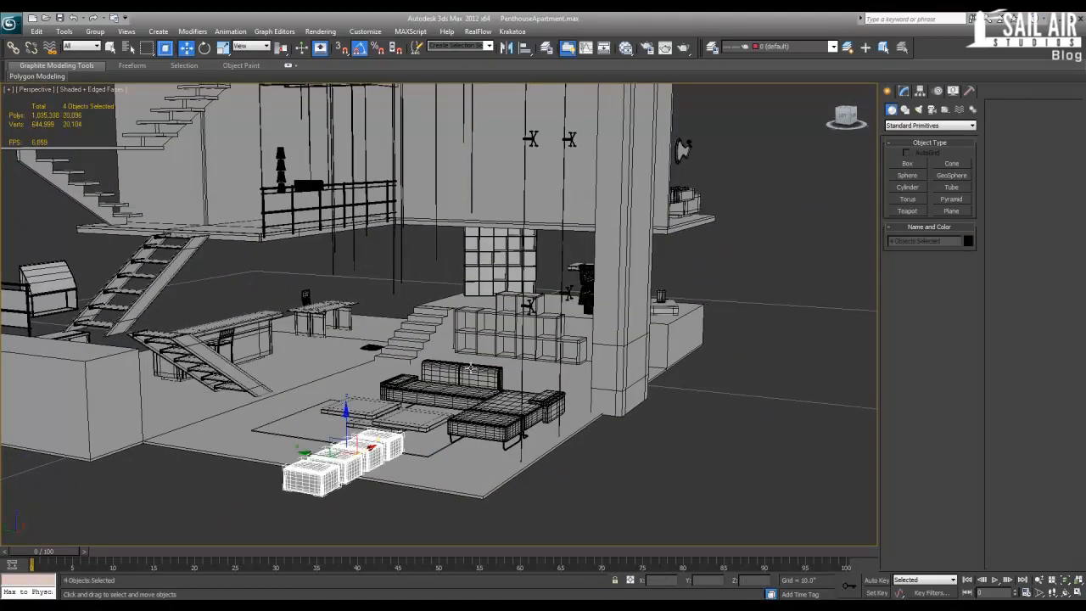
{"action": "key", "text": "ctrl+z"}
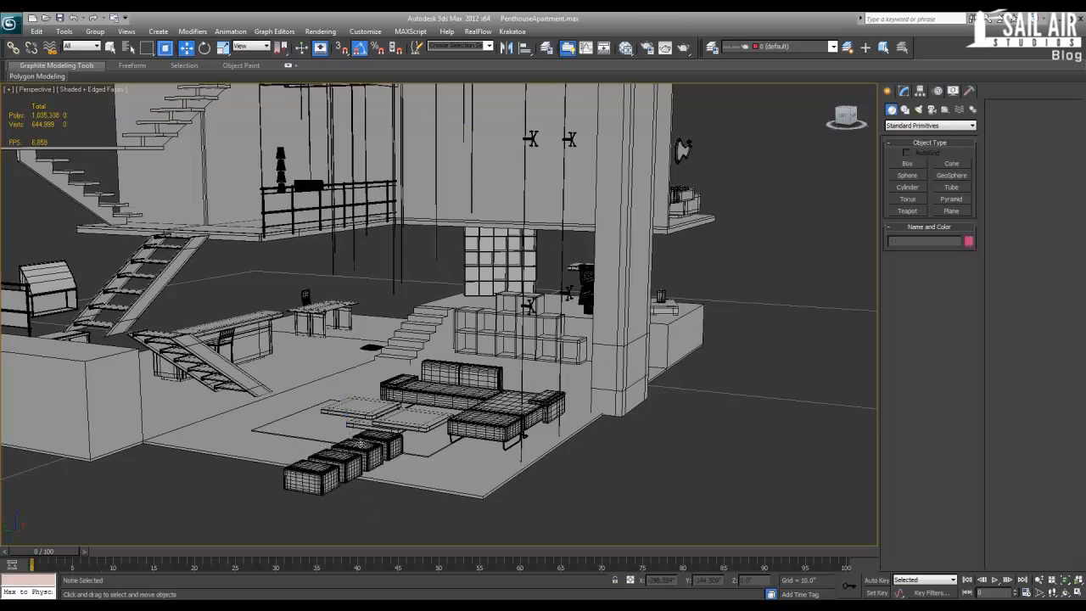
{"action": "key", "text": "ctrl+z"}
{"action": "key", "text": "ctrl+z"}
{"action": "key", "text": "ctrl+z"}
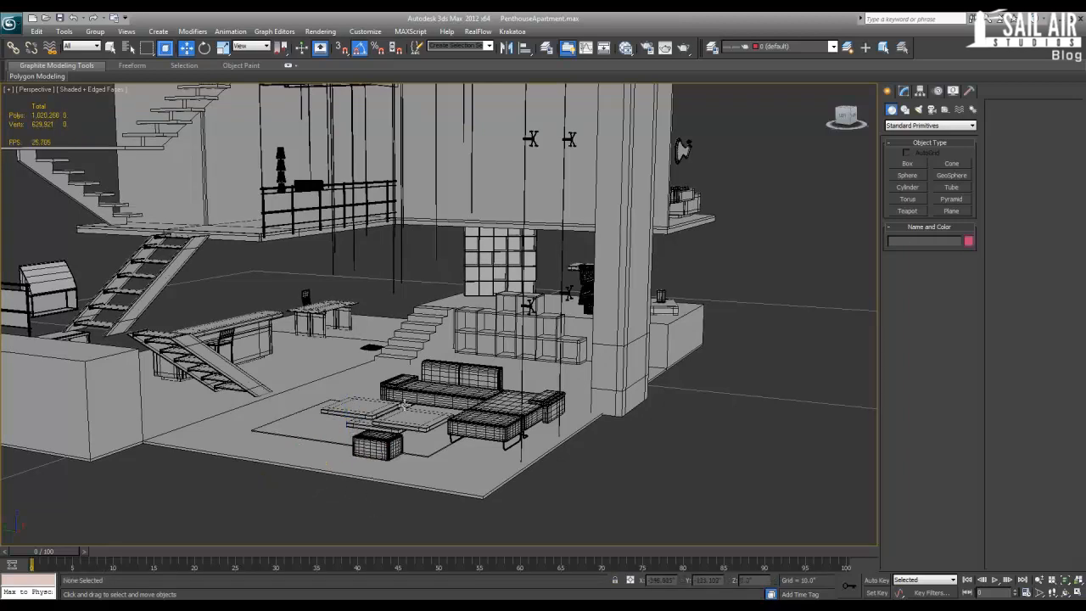
Step: Look at the scene's object names in the Select From Scene list, and close it
{"action": "left_click", "coordinate": [36, 31]}
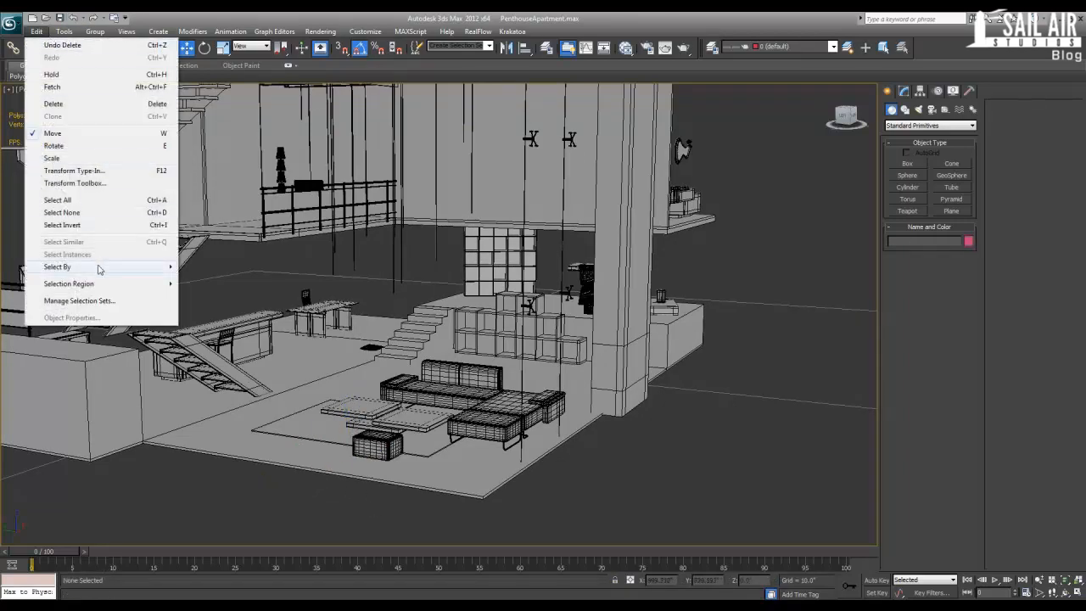
{"action": "mouse_move", "coordinate": [97, 266]}
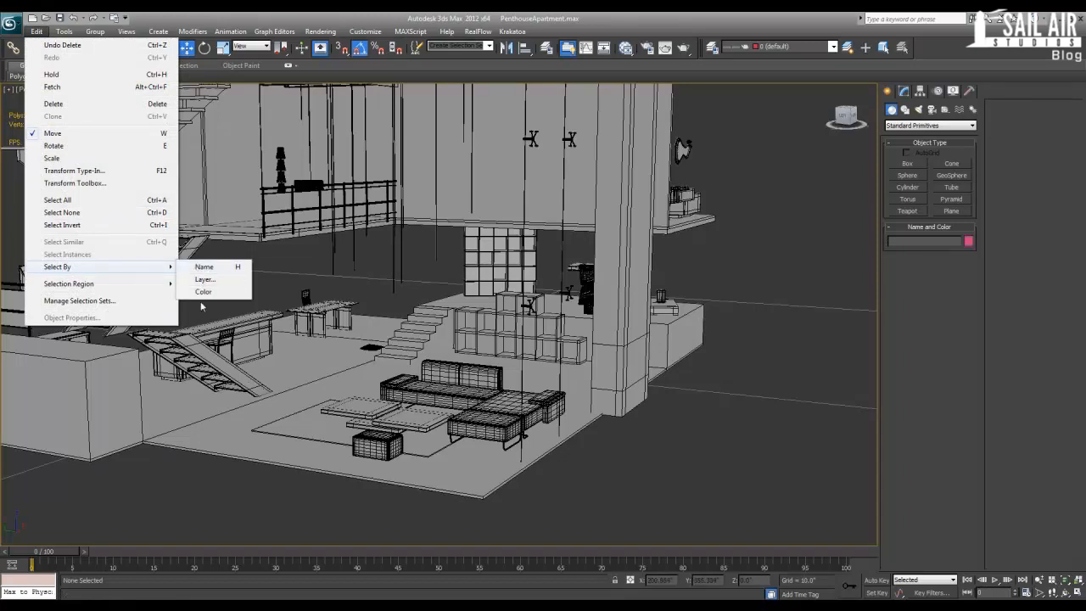
{"action": "left_click", "coordinate": [205, 269]}
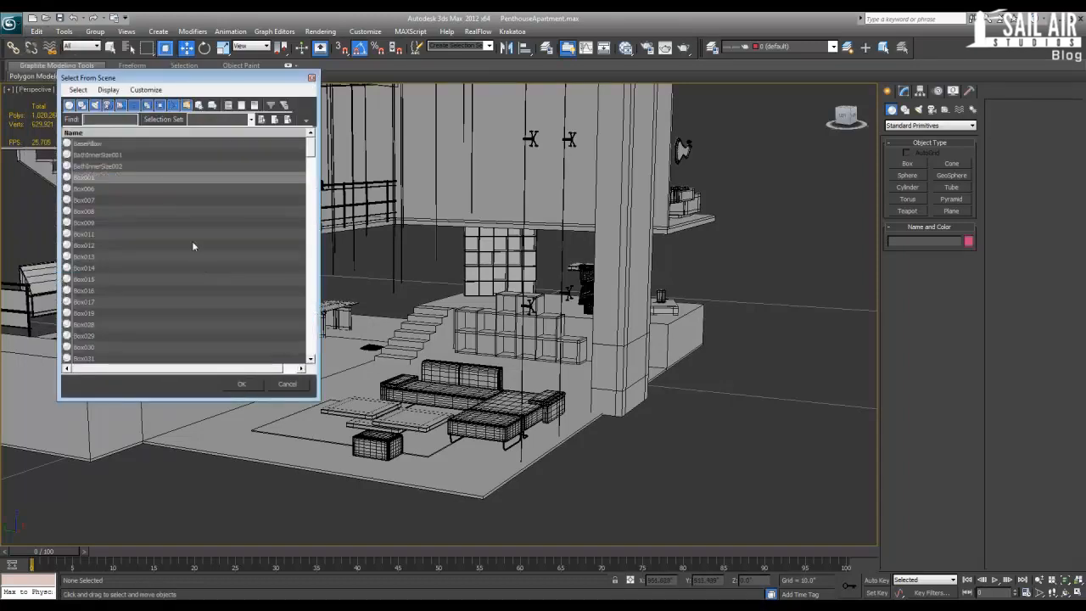
{"action": "left_click_drag", "start_coordinate": [311, 156], "coordinate": [311, 151]}
{"action": "left_click_drag", "start_coordinate": [202, 78], "coordinate": [208, 102]}
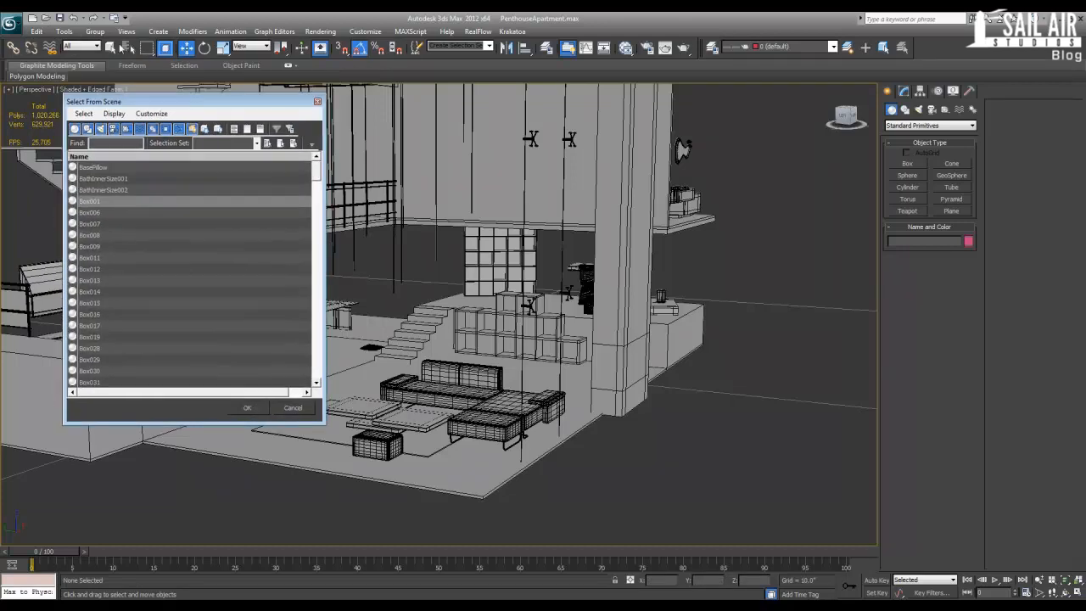
{"action": "left_click", "coordinate": [317, 102]}
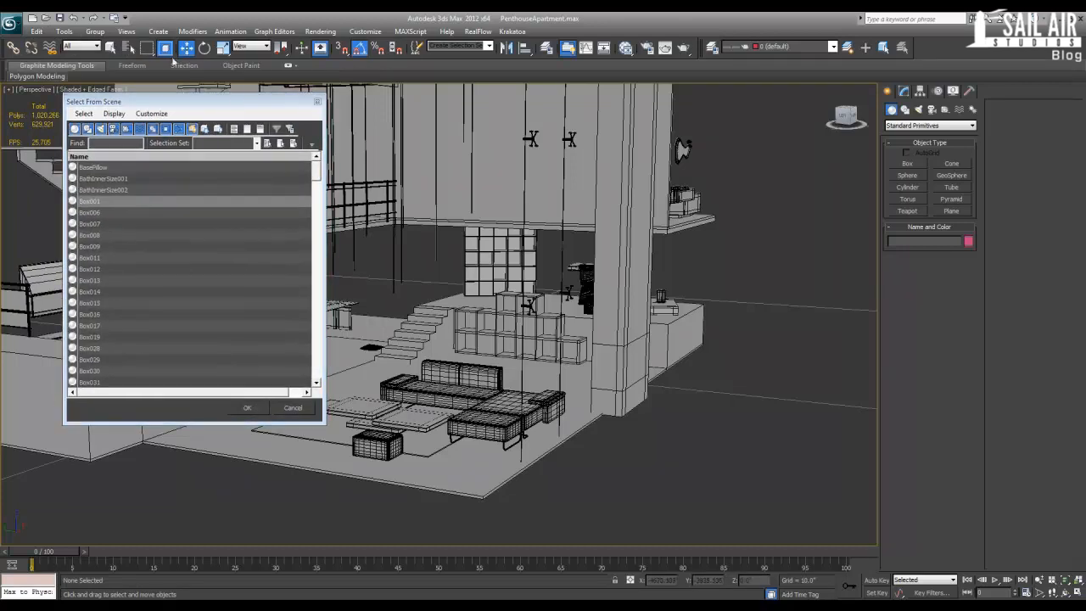
{"action": "left_click", "coordinate": [131, 48]}
{"action": "mouse_move", "coordinate": [316, 166]}
{"action": "left_mouse_down"}
{"action": "mouse_move", "coordinate": [314, 356]}
{"action": "mouse_move", "coordinate": [311, 153]}
{"action": "left_mouse_up"}
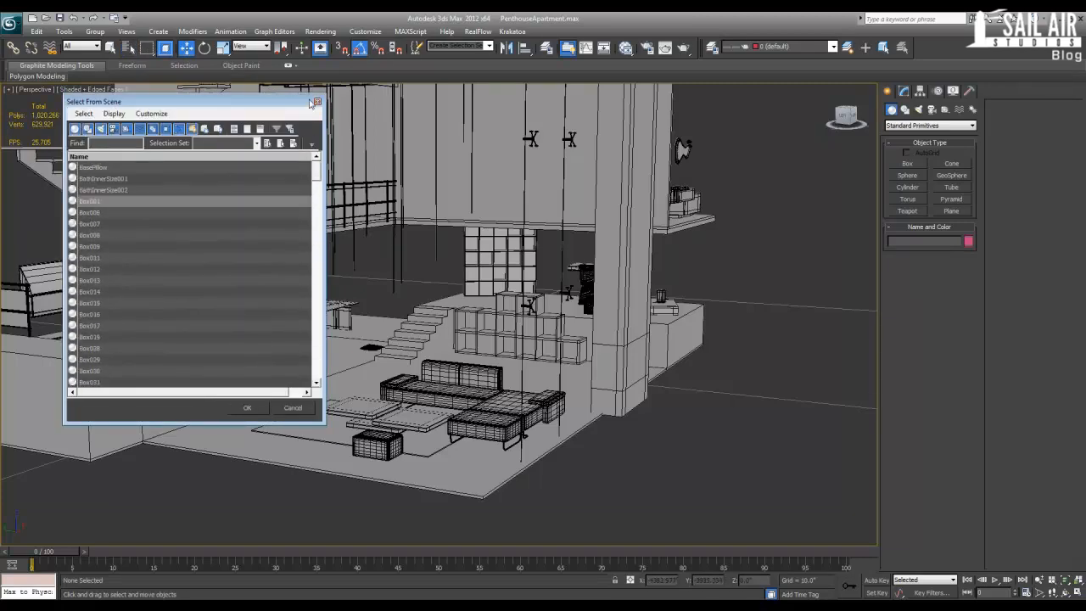
{"action": "left_click", "coordinate": [317, 101]}
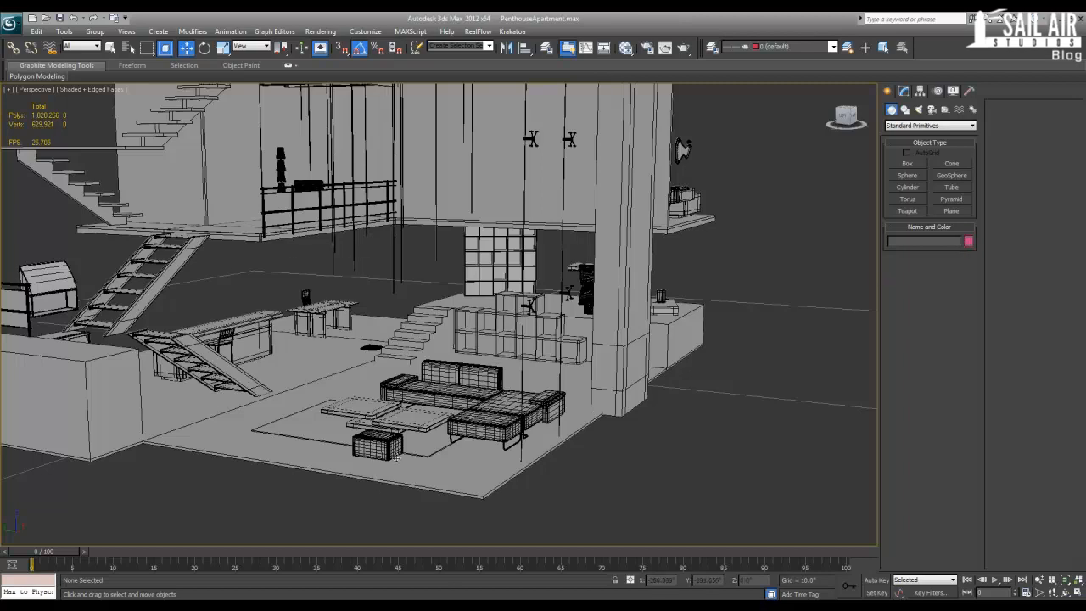
Step: Clear the selection, and look at the Select By options and the list of scene layers
{"action": "left_click", "coordinate": [373, 479]}
{"action": "left_click", "coordinate": [684, 451]}
{"action": "left_click", "coordinate": [37, 32]}
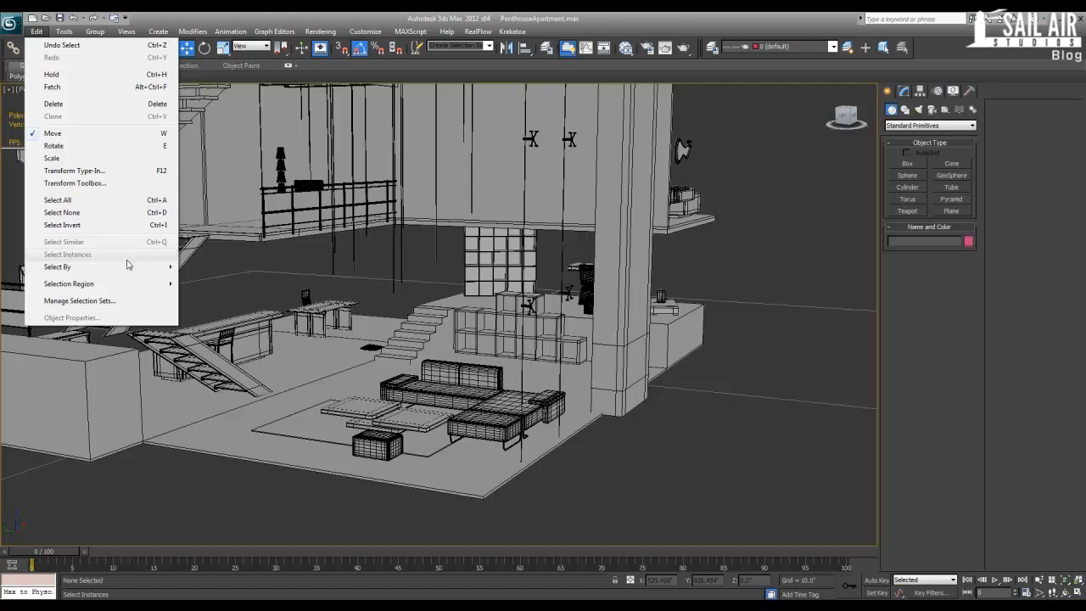
{"action": "mouse_move", "coordinate": [131, 268]}
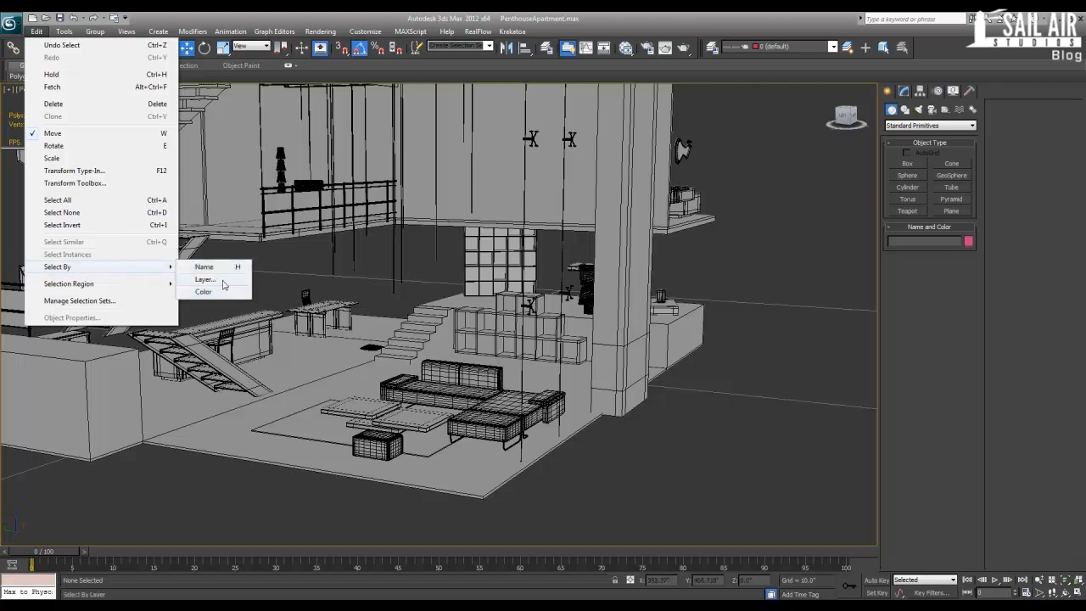
{"action": "left_click", "coordinate": [833, 46]}
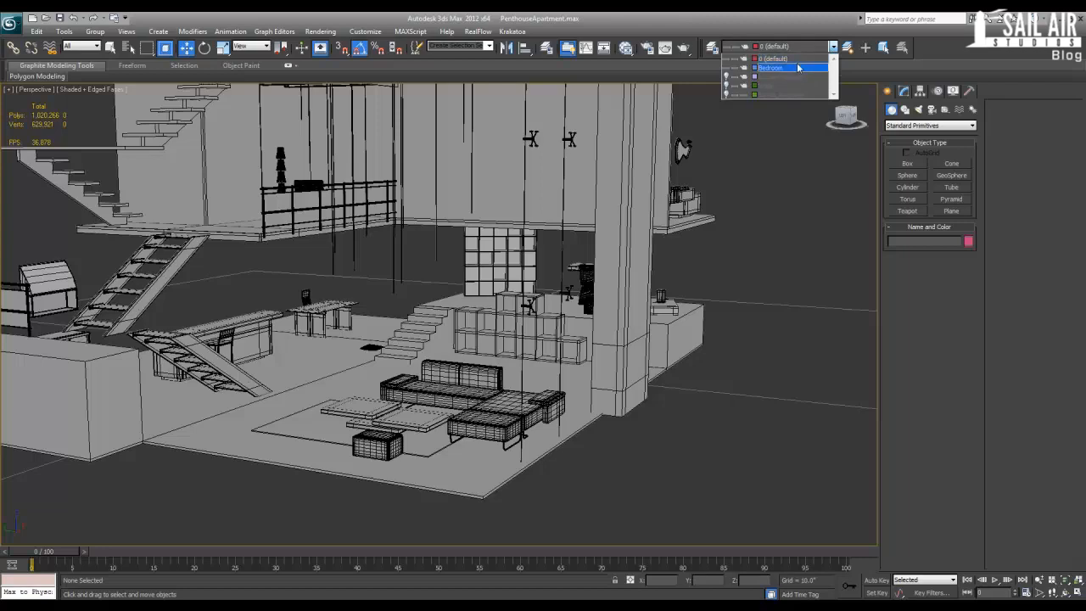
{"action": "left_click", "coordinate": [806, 134]}
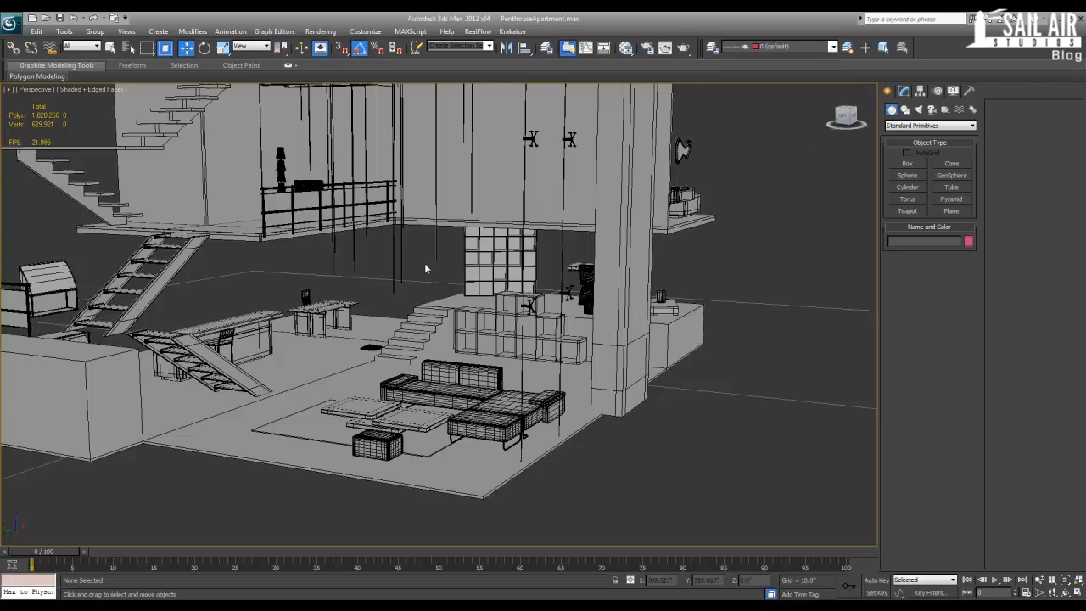
Step: Select the drawer fronts in the second row from the floor of the bedroom dresser
{"action": "middle_click_drag", "start_coordinate": [424, 265], "coordinate": [425, 391]}
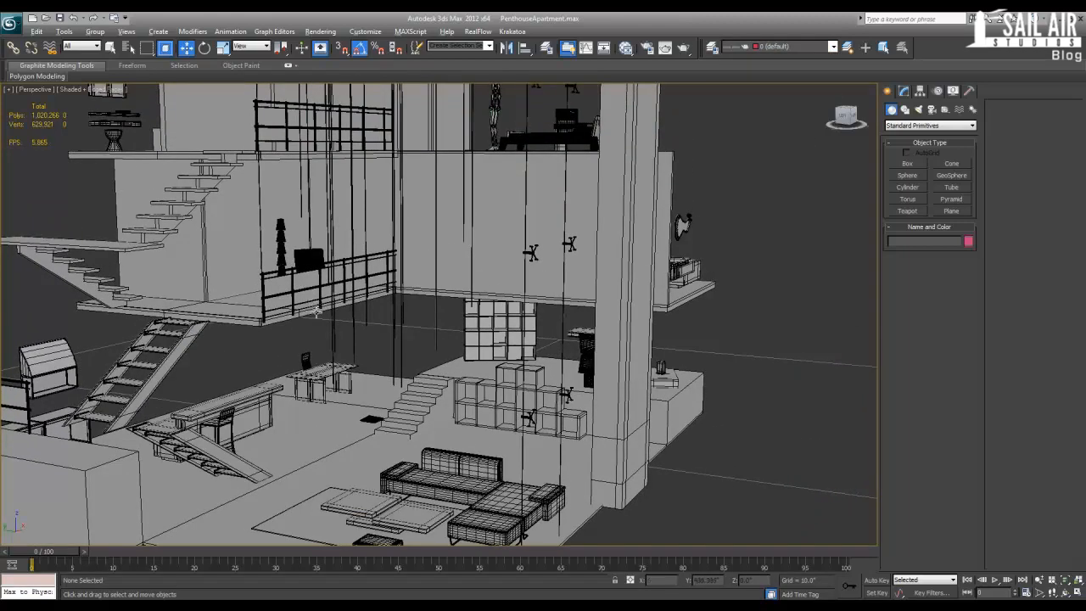
{"action": "middle_click_drag", "start_coordinate": [316, 310], "coordinate": [564, 374], "text": "alt"}
{"action": "scroll", "coordinate": [439, 331], "scroll_direction": "down", "scroll_amount": 6}
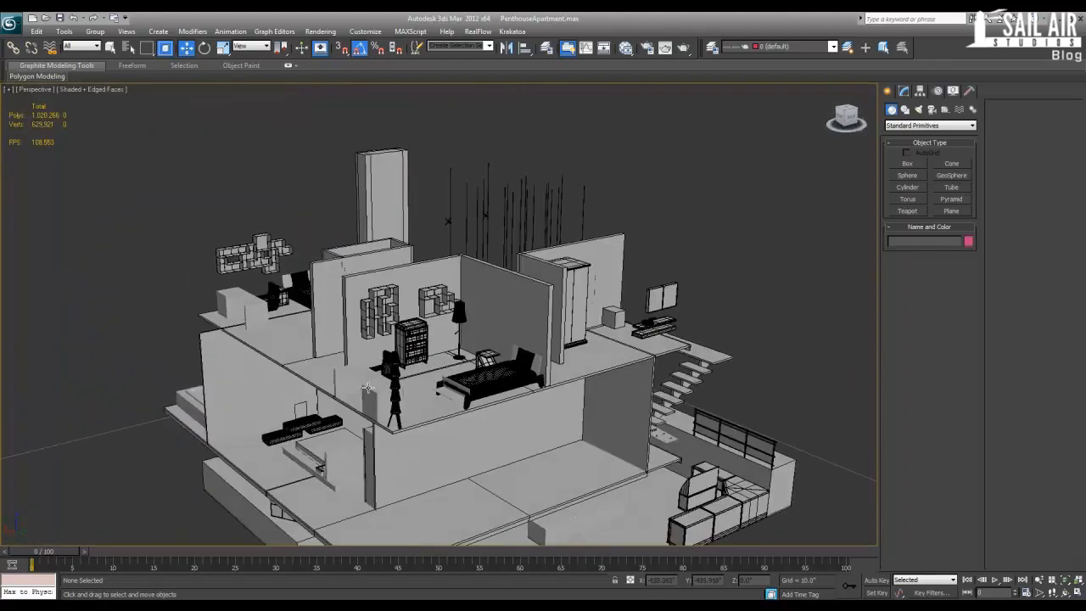
{"action": "scroll", "coordinate": [395, 422], "scroll_direction": "up", "scroll_amount": 4}
{"action": "scroll", "coordinate": [395, 422], "scroll_direction": "up", "scroll_amount": 5}
{"action": "left_click", "coordinate": [237, 225]}
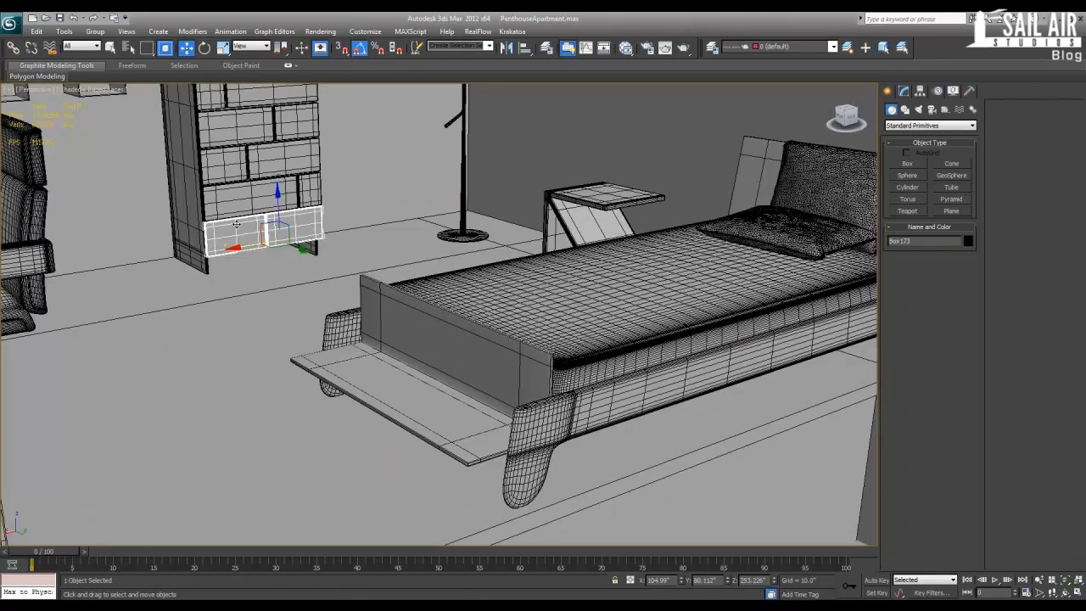
{"action": "left_click_drag", "start_coordinate": [236, 225], "coordinate": [225, 191]}
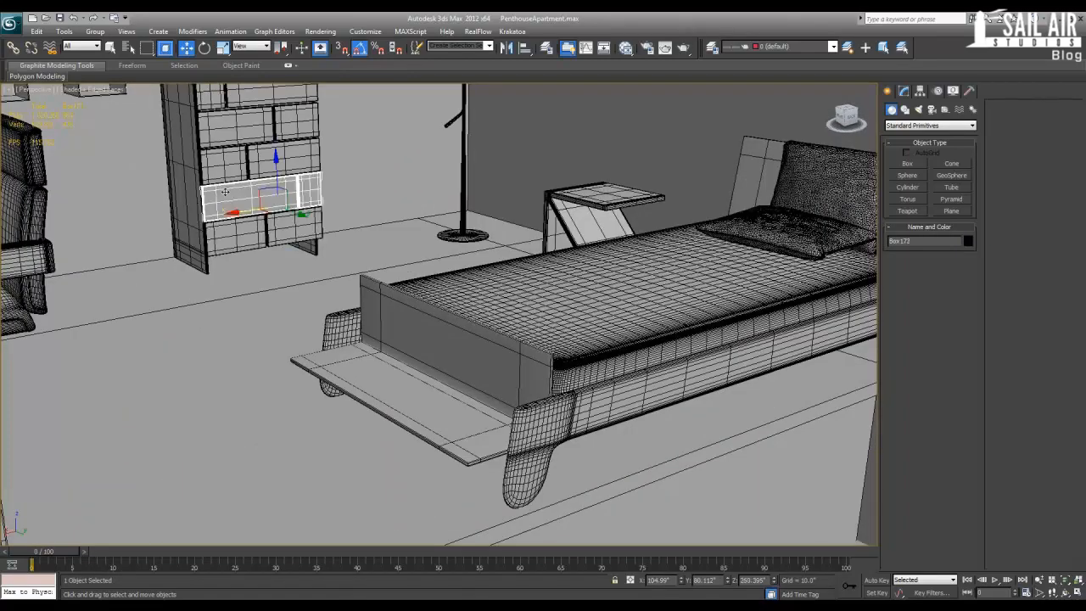
Step: View the Object Properties of the selected drawer fronts, and close them without changes
{"action": "left_click", "coordinate": [36, 31]}
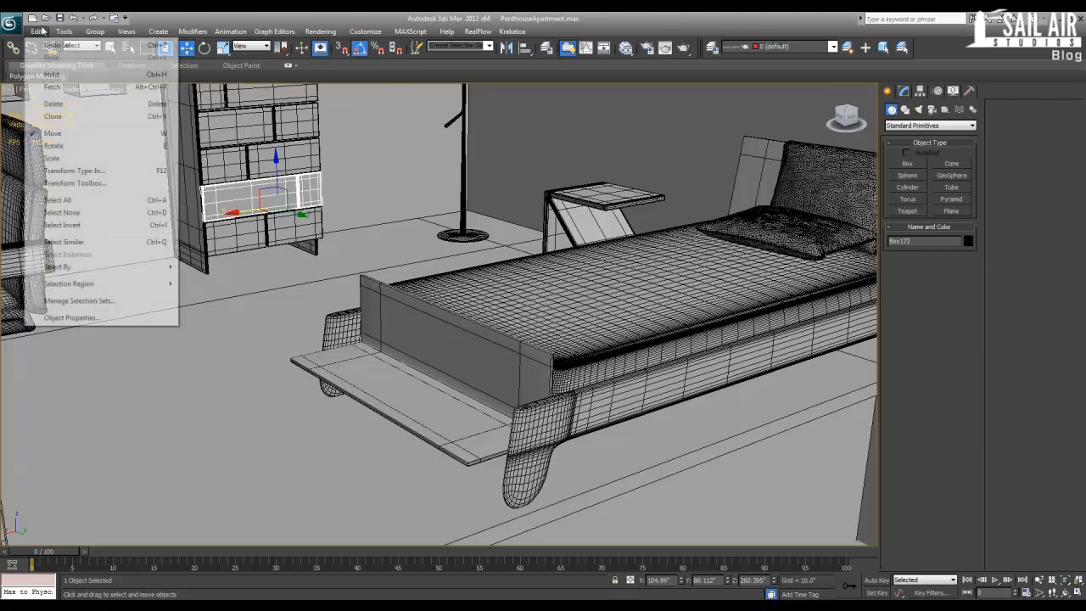
{"action": "left_click", "coordinate": [115, 318]}
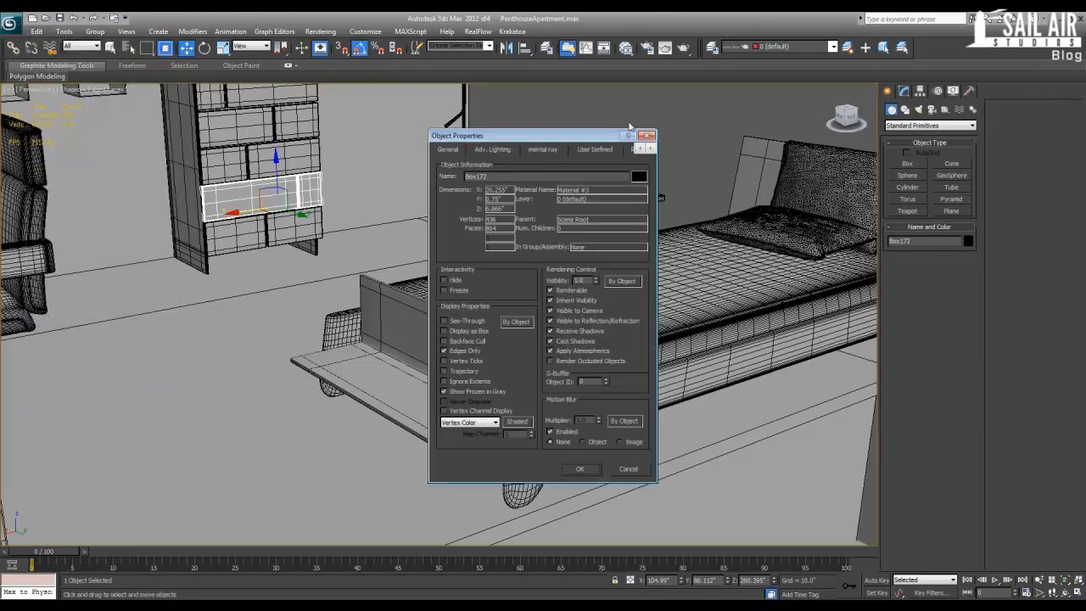
{"action": "left_click", "coordinate": [647, 136]}
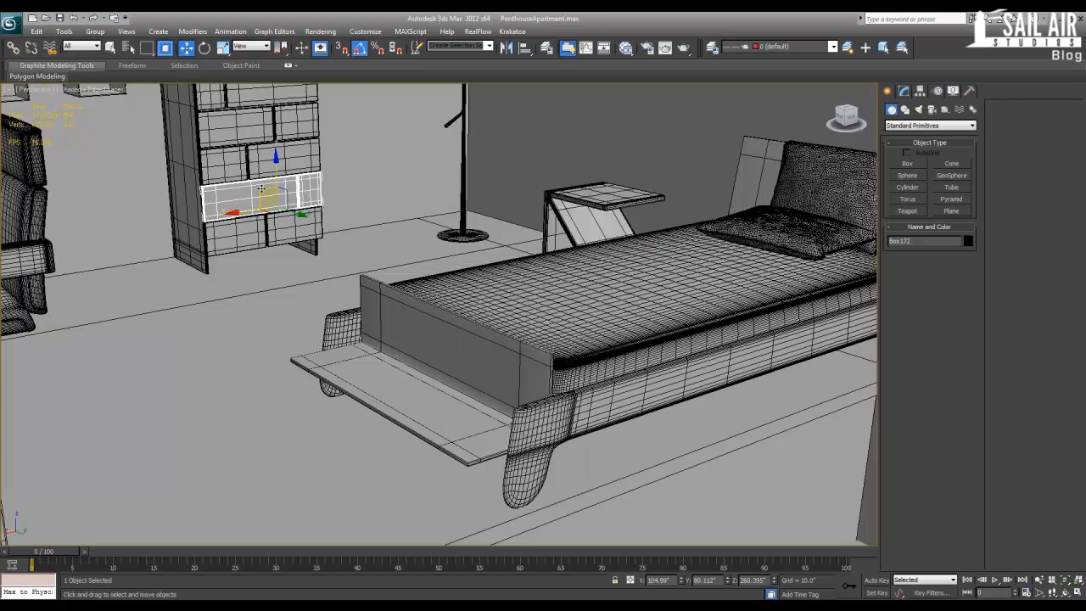
{"action": "right_click", "coordinate": [261, 189]}
{"action": "left_click", "coordinate": [299, 255]}
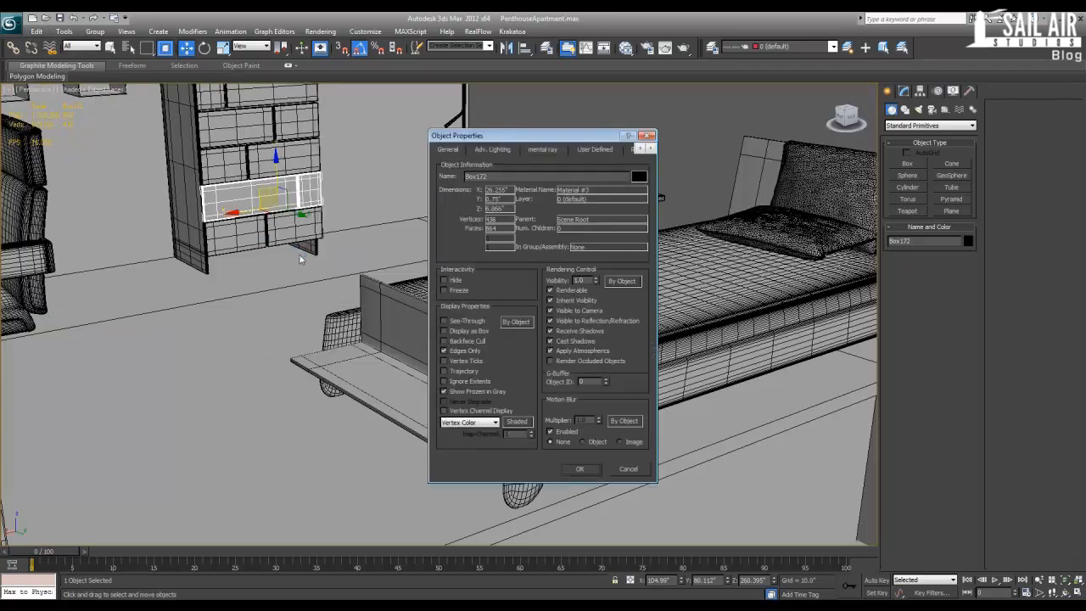
{"action": "left_click", "coordinate": [649, 137]}
Step: Select the top row of drawer fronts on the bedroom dresser and frame it in the view
{"action": "middle_click_drag", "start_coordinate": [249, 196], "coordinate": [246, 247]}
{"action": "scroll", "coordinate": [246, 247], "scroll_direction": "down", "scroll_amount": 5}
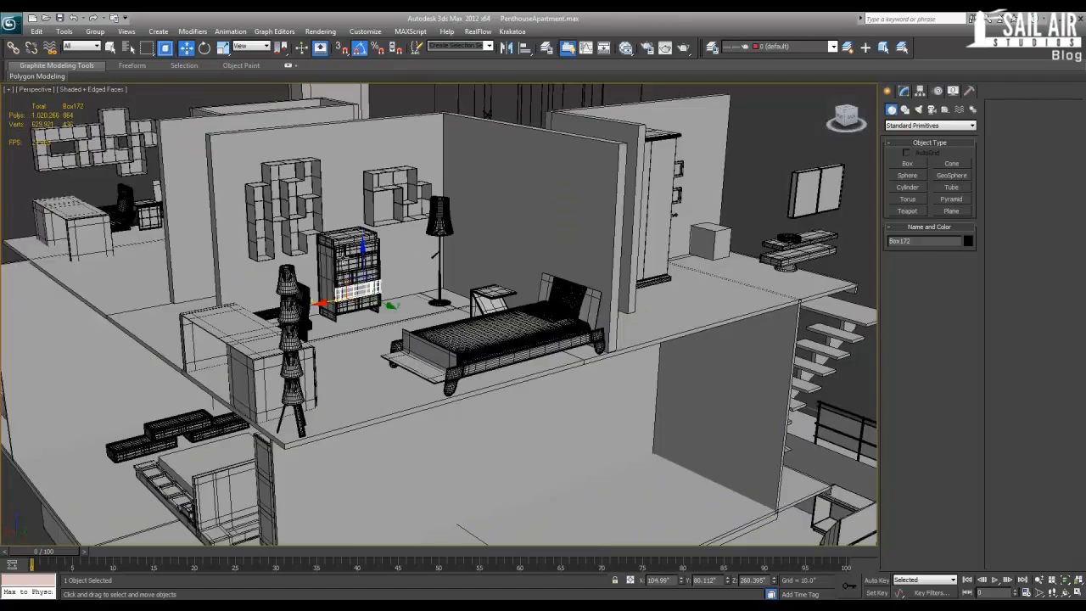
{"action": "left_click", "coordinate": [342, 256]}
{"action": "scroll", "coordinate": [325, 263], "scroll_direction": "up", "scroll_amount": 5}
{"action": "key", "text": "z"}
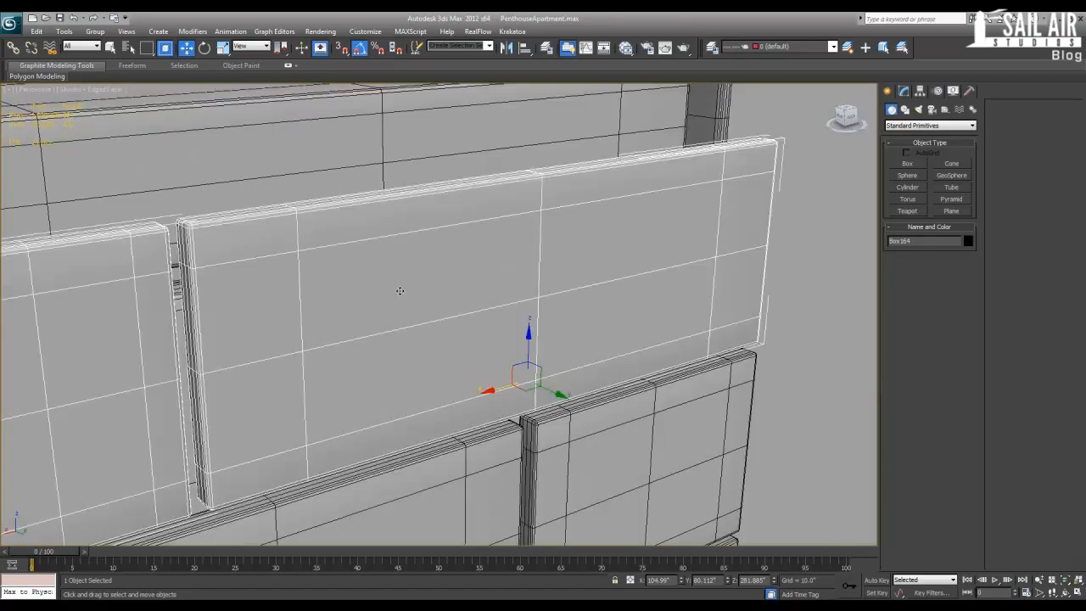
Step: Compare the context commands for the selected drawer fronts with the Edit commands
{"action": "right_click", "coordinate": [401, 292]}
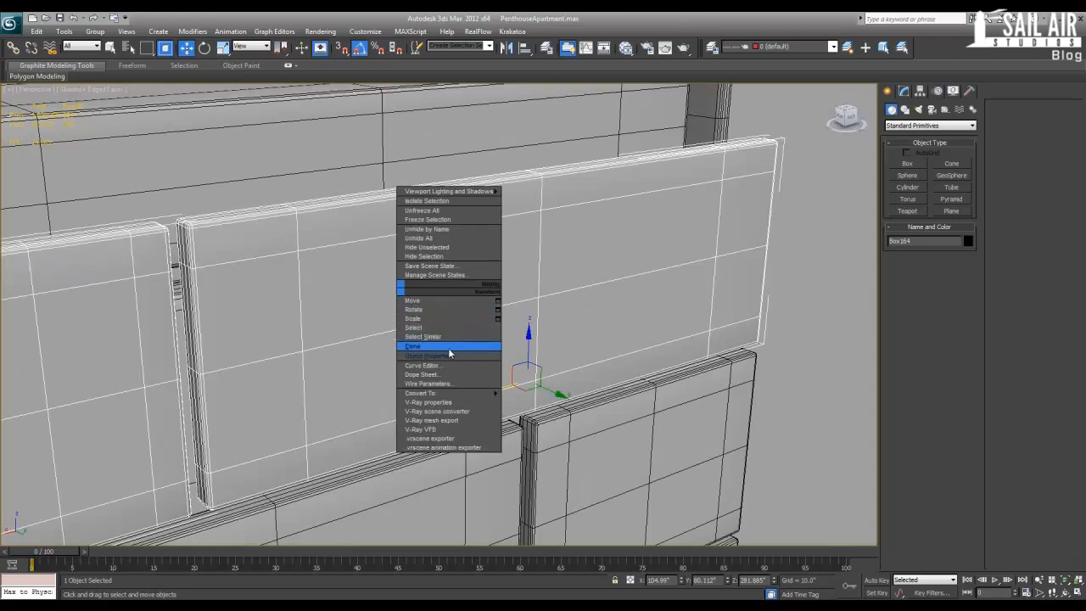
{"action": "left_click", "coordinate": [37, 32]}
{"action": "left_click", "coordinate": [37, 32]}
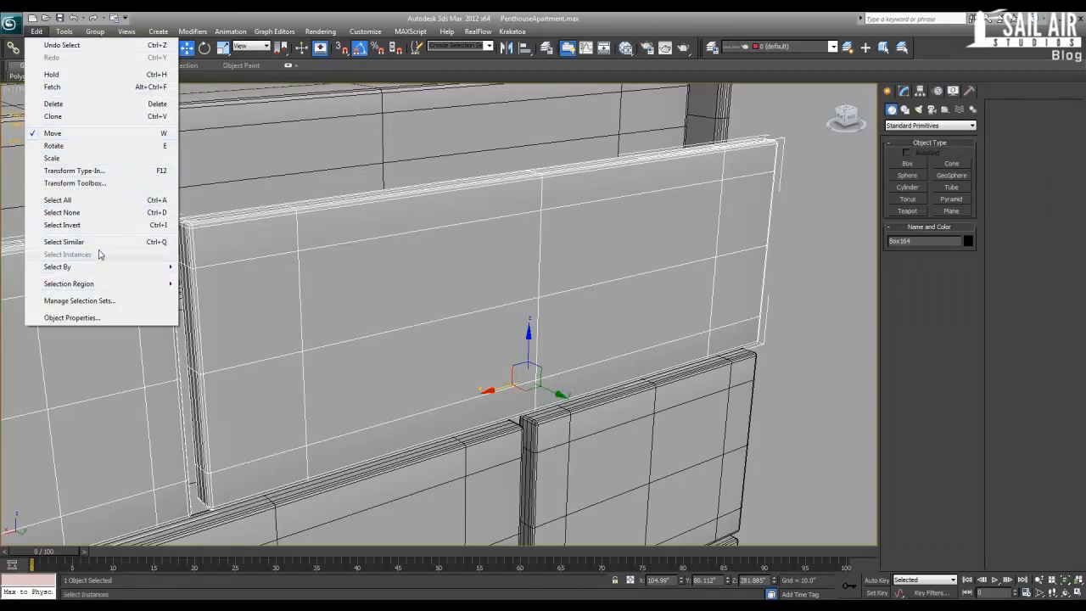
Step: Look through the Group commands available for the dresser's top drawer fronts
{"action": "mouse_move", "coordinate": [74, 32]}
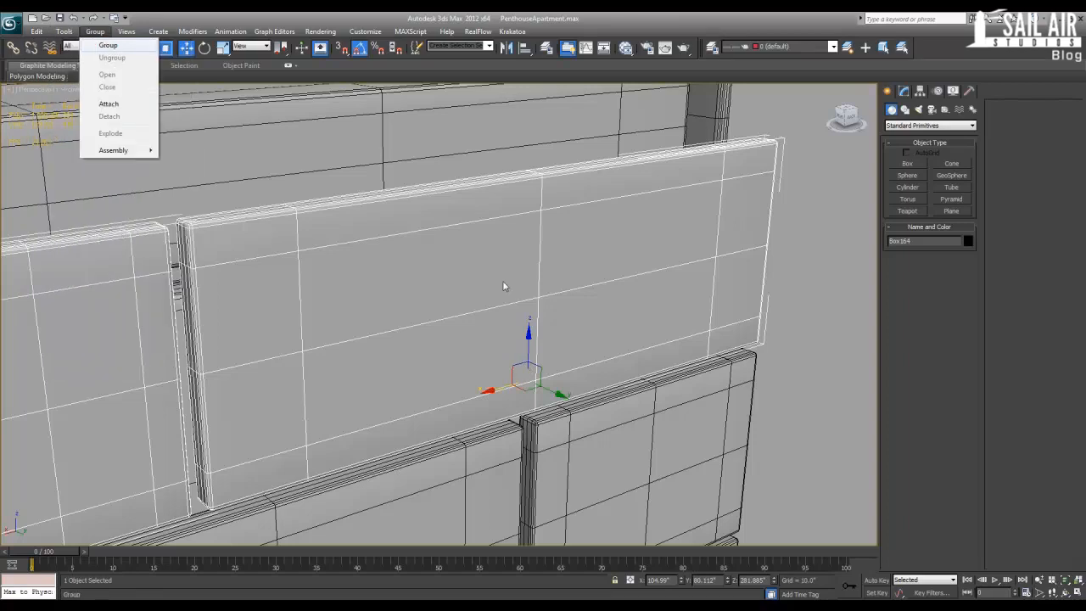
{"action": "left_click", "coordinate": [177, 16]}
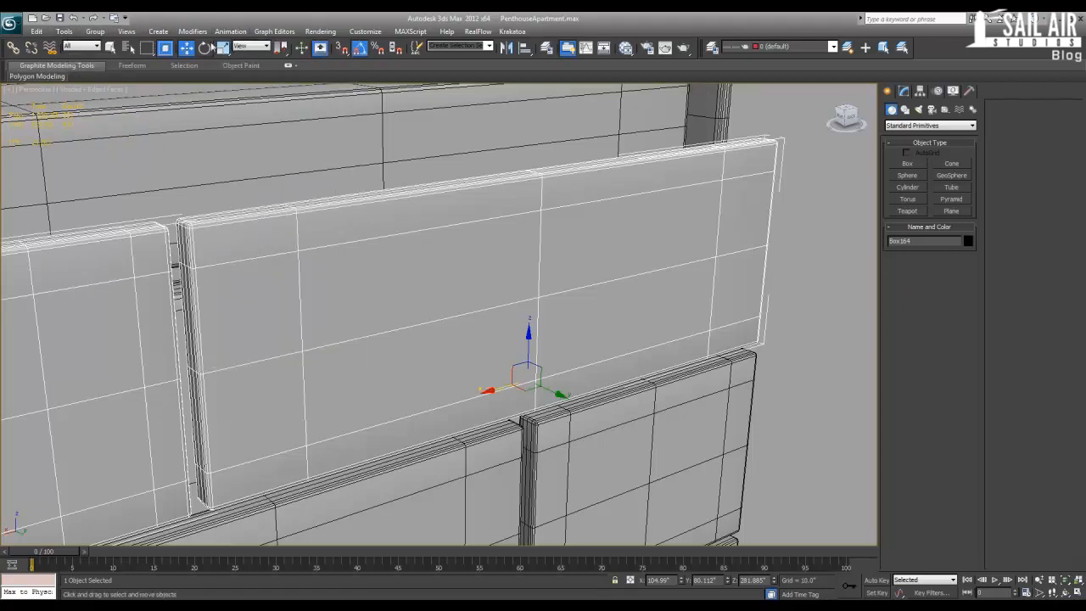
{"action": "scroll", "coordinate": [172, 199], "scroll_direction": "down", "scroll_amount": 5}
{"action": "left_click", "coordinate": [95, 31]}
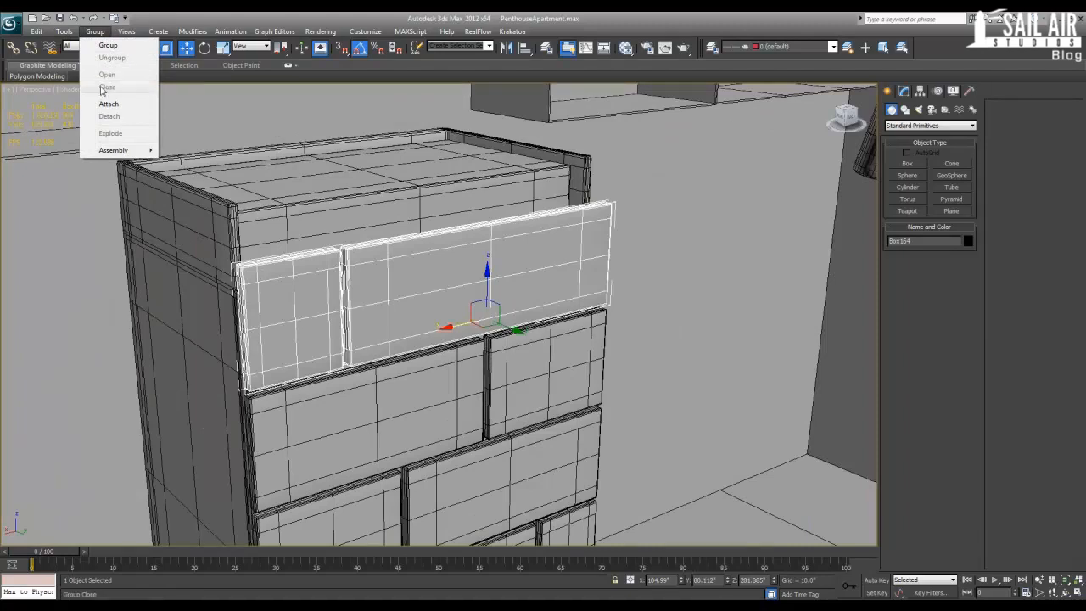
{"action": "mouse_move", "coordinate": [119, 31]}
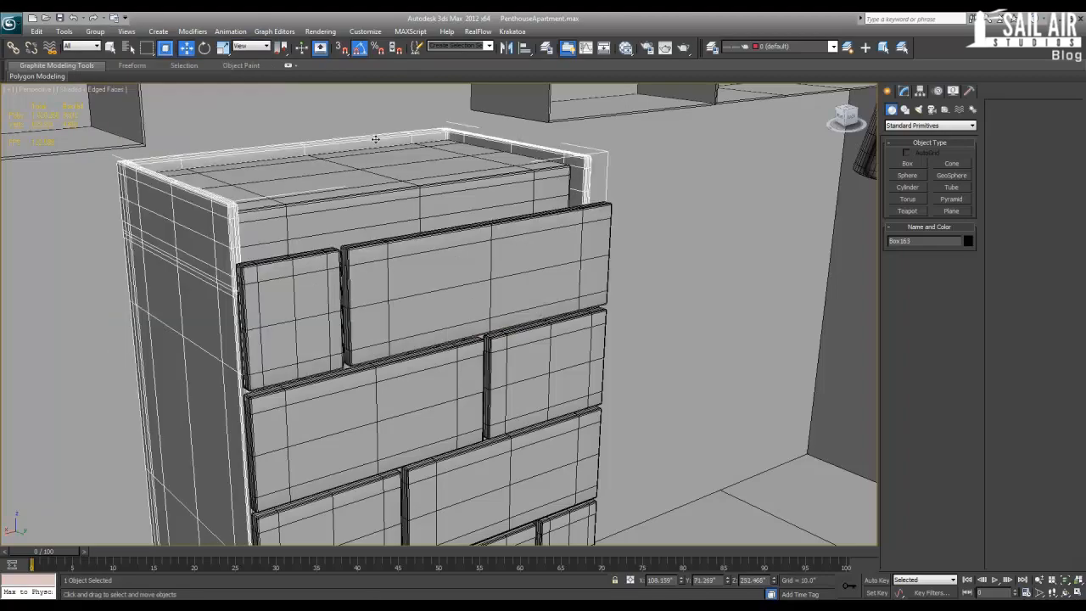
Step: Examine the whole penthouse apartment from outside and in four views, and look closely at the cube shelving on the lower floor
{"action": "middle_click_drag", "start_coordinate": [368, 207], "coordinate": [369, 206], "text": "alt"}
{"action": "scroll", "coordinate": [368, 206], "scroll_direction": "down", "scroll_amount": 5}
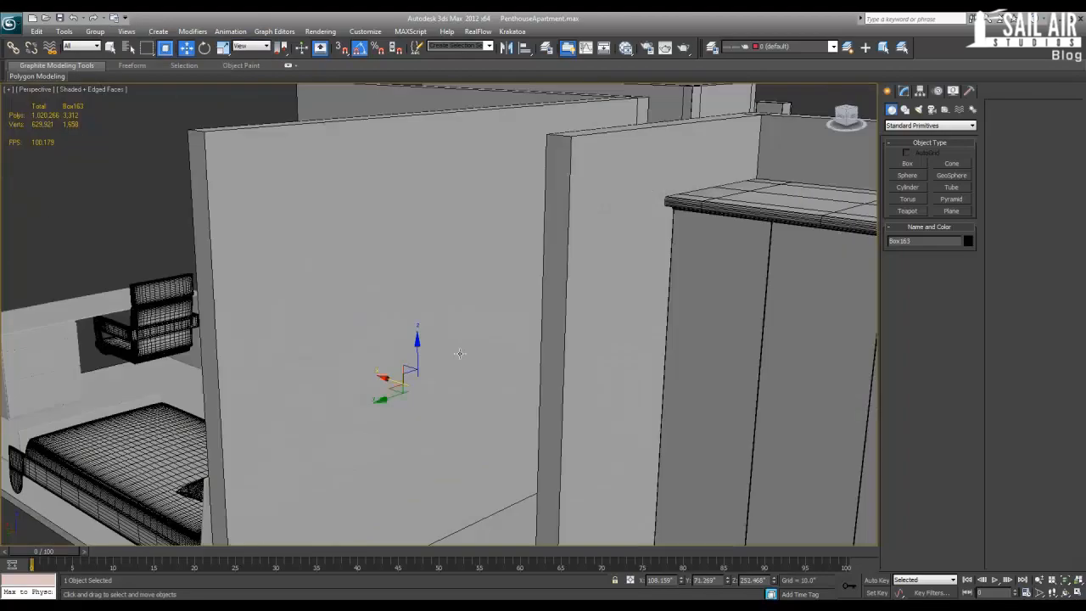
{"action": "scroll", "coordinate": [459, 353], "scroll_direction": "down", "scroll_amount": 5}
{"action": "middle_click_drag", "start_coordinate": [460, 353], "coordinate": [468, 247], "text": "alt"}
{"action": "scroll", "coordinate": [466, 249], "scroll_direction": "down", "scroll_amount": 5}
{"action": "mouse_move", "coordinate": [365, 350]}
{"action": "middle_mouse_down", "text": "alt"}
{"action": "mouse_move", "coordinate": [473, 357]}
{"action": "mouse_move", "coordinate": [374, 285]}
{"action": "mouse_move", "coordinate": [368, 387]}
{"action": "mouse_move", "coordinate": [362, 362]}
{"action": "middle_mouse_up", "text": "alt"}
{"action": "scroll", "coordinate": [362, 362], "scroll_direction": "down", "scroll_amount": 4}
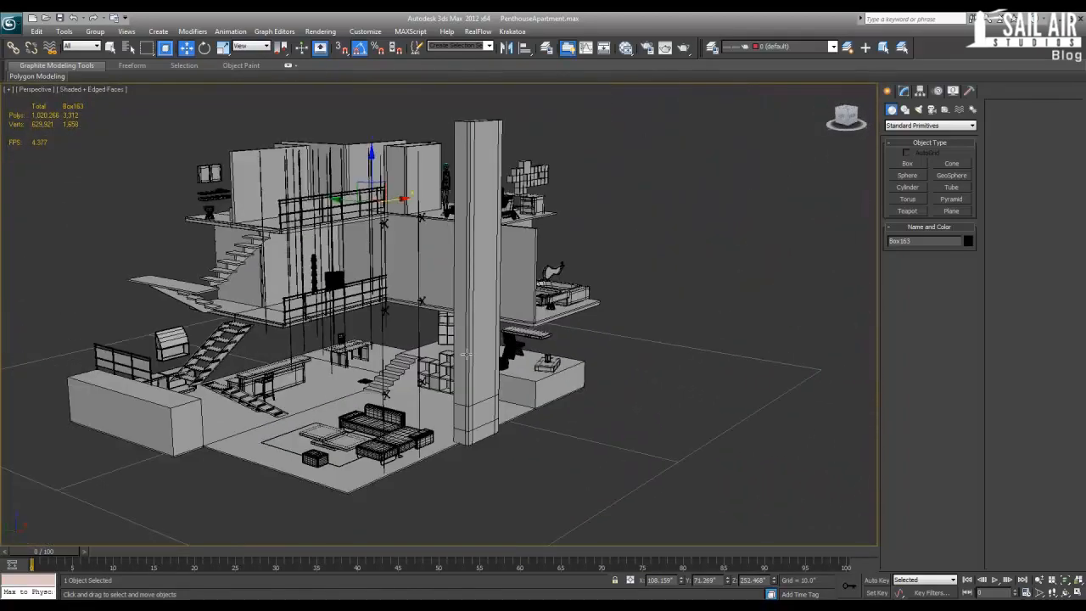
{"action": "key", "text": "alt+w"}
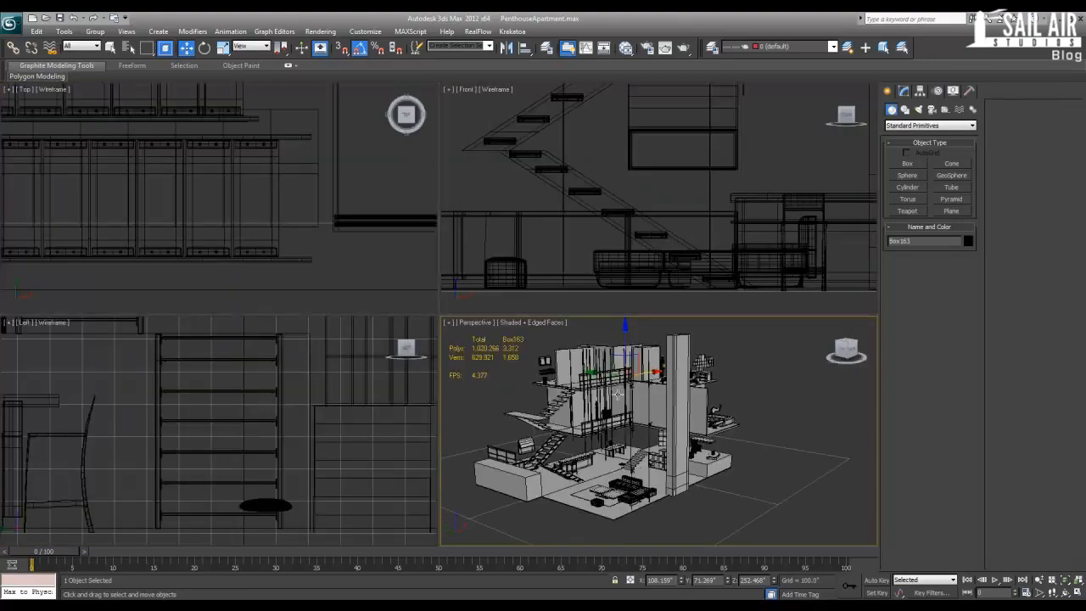
{"action": "key", "text": "alt+w"}
{"action": "middle_click_drag", "start_coordinate": [327, 337], "coordinate": [353, 349], "text": "alt"}
{"action": "scroll", "coordinate": [354, 349], "scroll_direction": "up", "scroll_amount": 3}
{"action": "scroll", "coordinate": [354, 350], "scroll_direction": "down", "scroll_amount": 3}
{"action": "scroll", "coordinate": [354, 349], "scroll_direction": "up", "scroll_amount": 5}
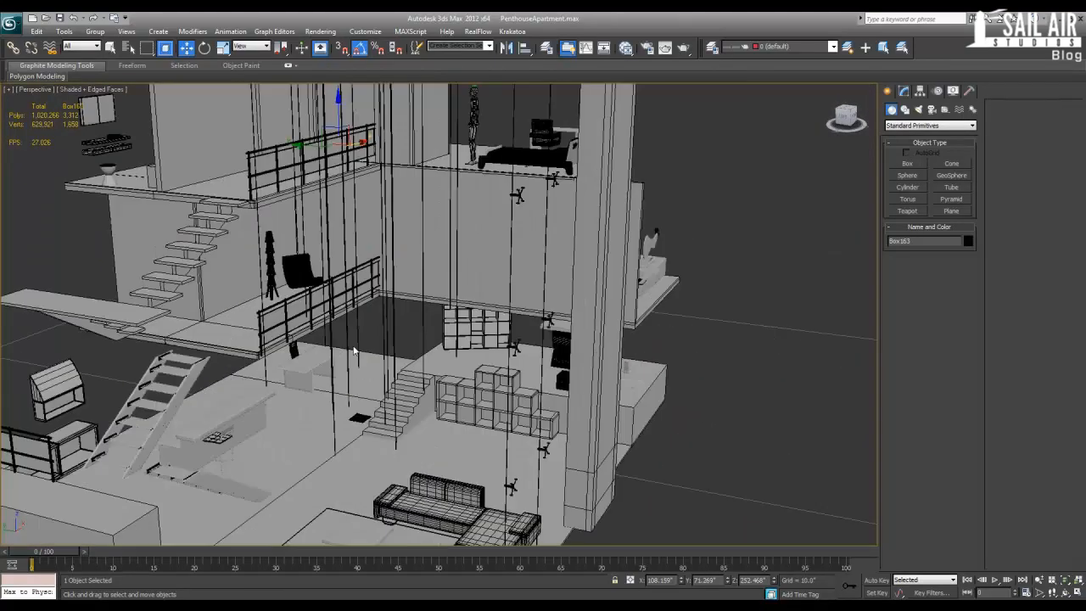
{"action": "scroll", "coordinate": [355, 350], "scroll_direction": "down", "scroll_amount": 7}
{"action": "scroll", "coordinate": [354, 349], "scroll_direction": "up", "scroll_amount": 6}
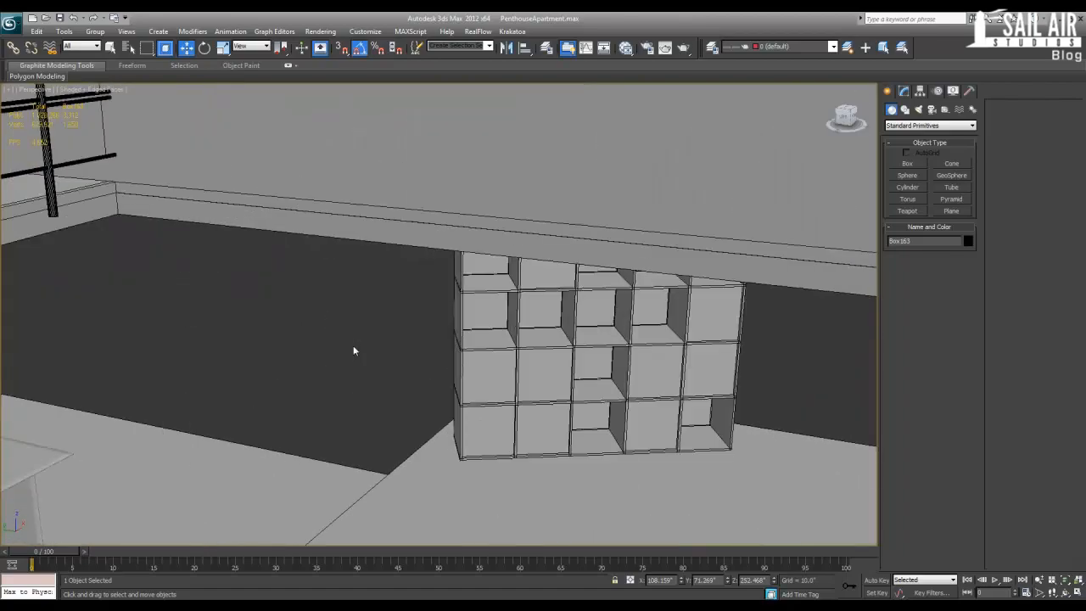
Step: Zoom in and out on the lower floor around the cube shelving, including with the Zoom tool
{"action": "scroll", "coordinate": [354, 349], "scroll_direction": "down", "scroll_amount": 6}
{"action": "scroll", "coordinate": [355, 349], "scroll_direction": "up", "scroll_amount": 8}
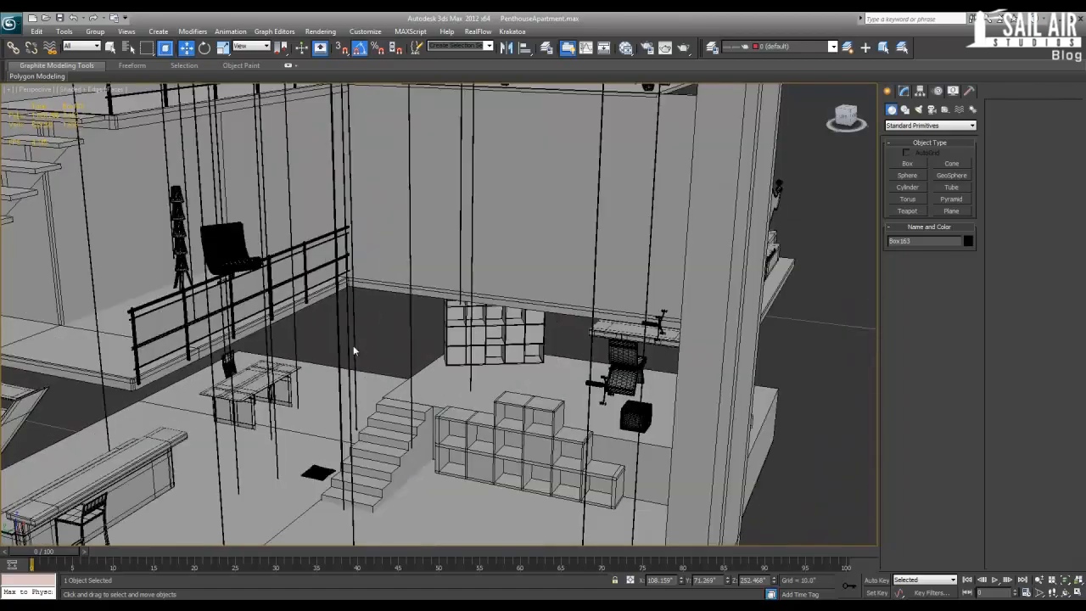
{"action": "scroll", "coordinate": [355, 350], "scroll_direction": "up", "scroll_amount": 3}
{"action": "scroll", "coordinate": [354, 349], "scroll_direction": "down", "scroll_amount": 3}
{"action": "left_click", "coordinate": [1037, 581]}
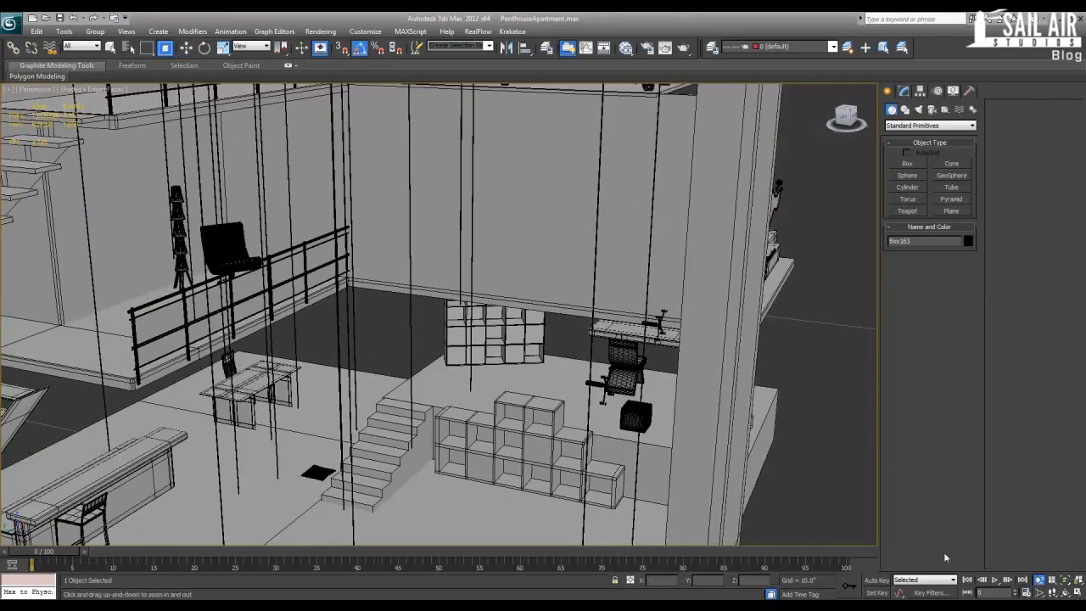
{"action": "left_click_drag", "start_coordinate": [335, 365], "coordinate": [384, 371]}
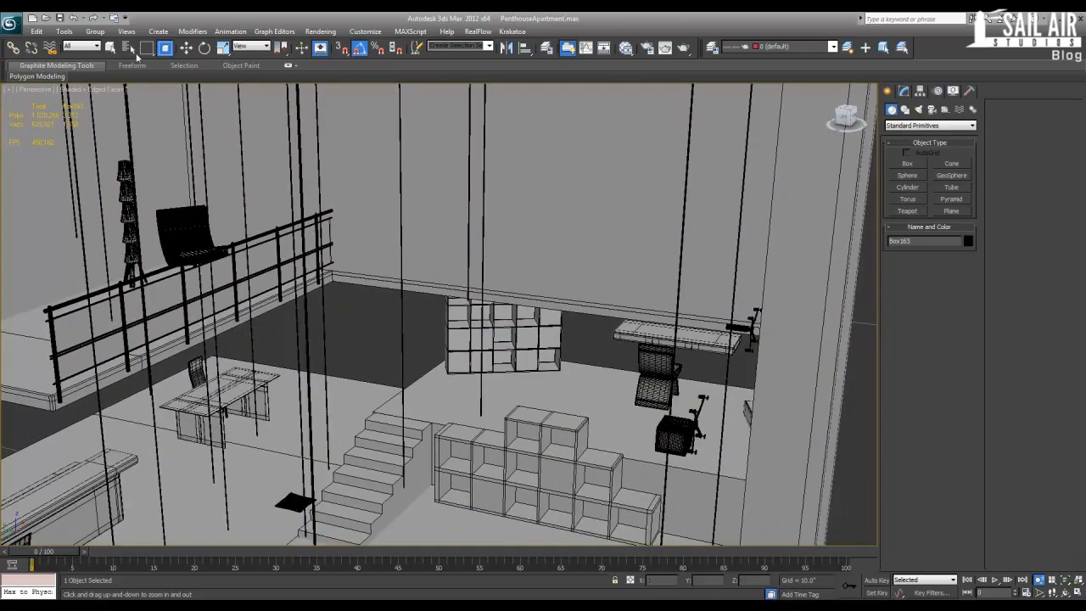
{"action": "key", "text": "w"}
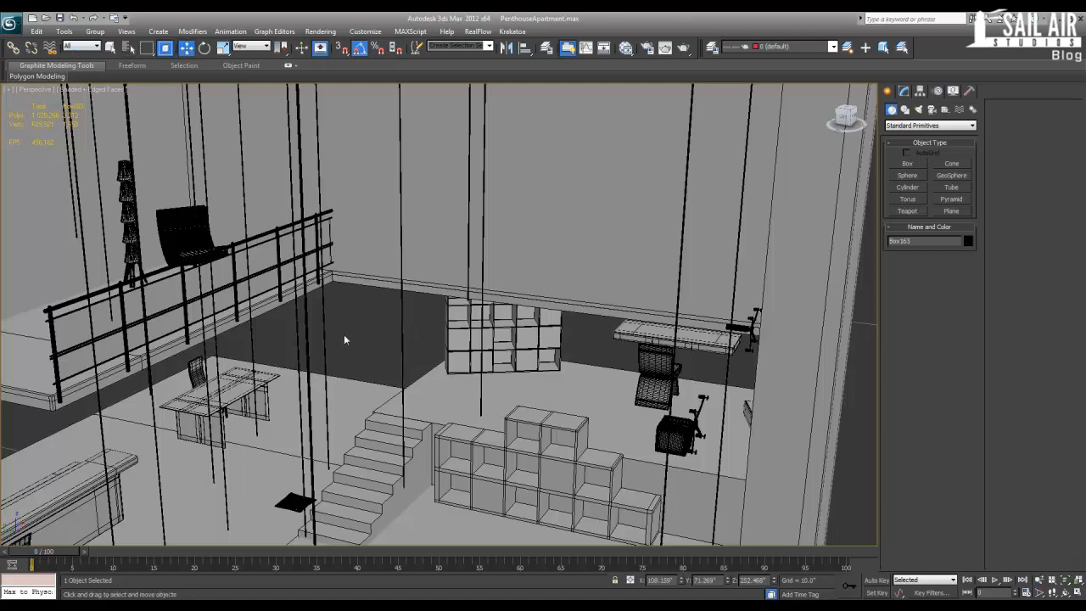
Step: Alternate between the Zoom and Move tools while viewing the lower-floor stairs and shelving more closely
{"action": "left_click", "coordinate": [1038, 582]}
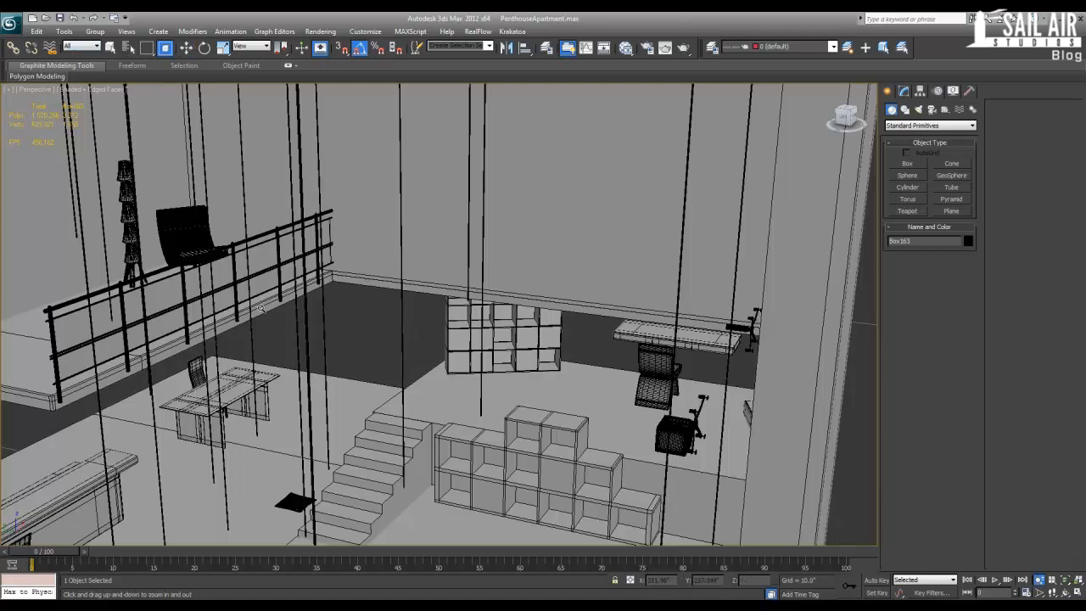
{"action": "key", "text": "w"}
{"action": "right_click", "coordinate": [381, 315]}
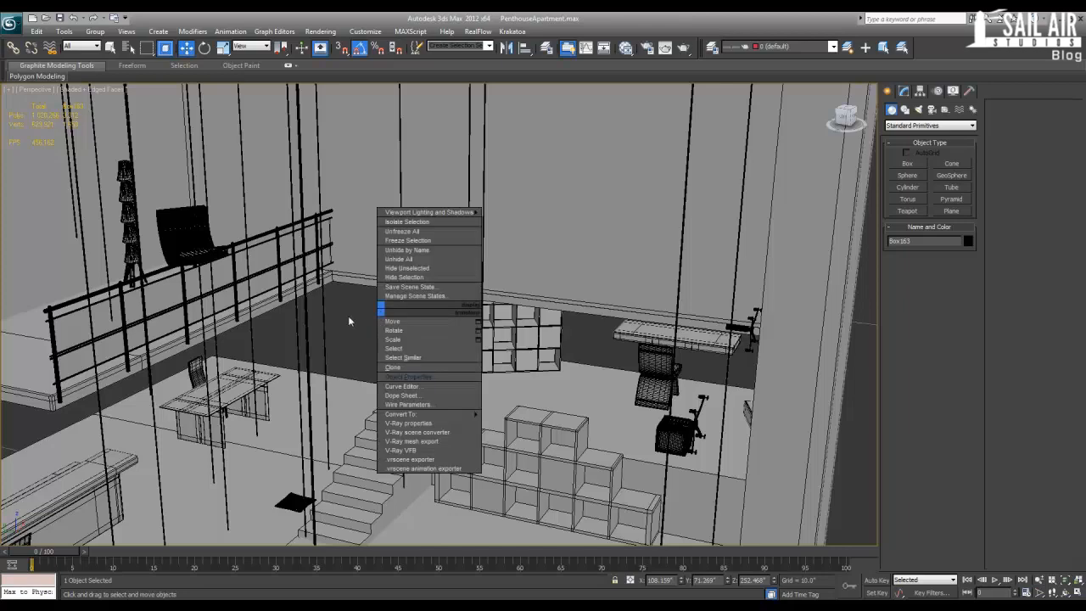
{"action": "left_click", "coordinate": [348, 315]}
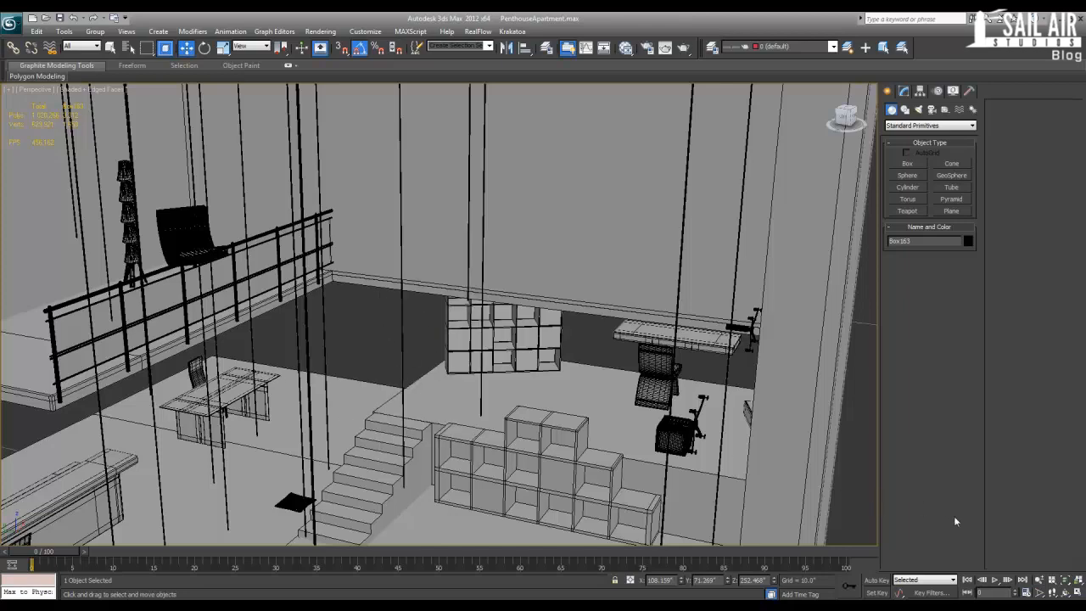
{"action": "left_click", "coordinate": [1039, 582]}
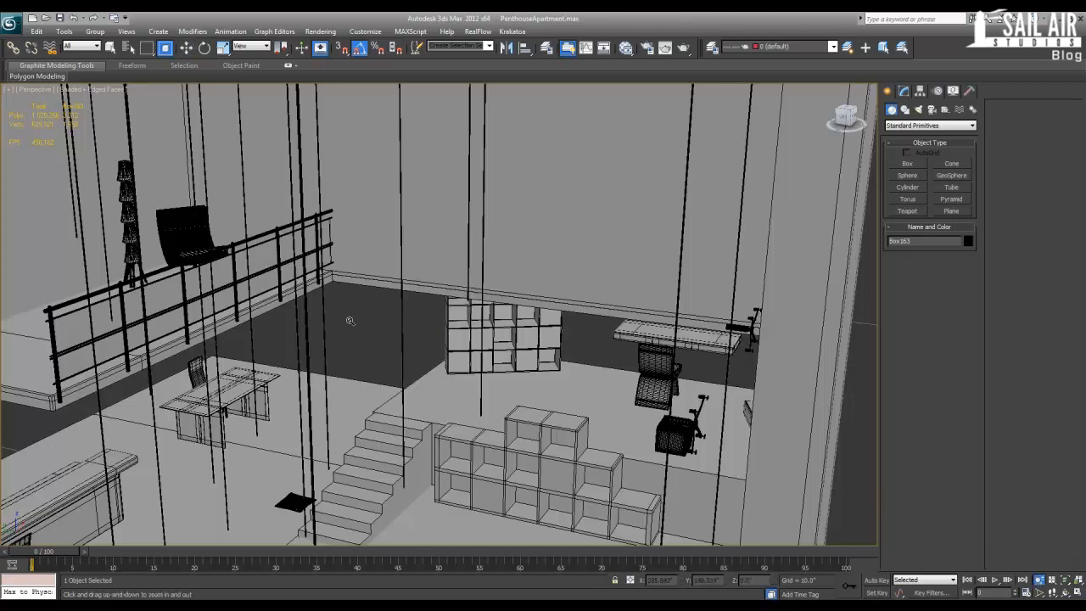
{"action": "left_click_drag", "start_coordinate": [350, 321], "coordinate": [306, 315]}
{"action": "key", "text": "w"}
{"action": "middle_click_drag", "start_coordinate": [312, 324], "coordinate": [347, 286]}
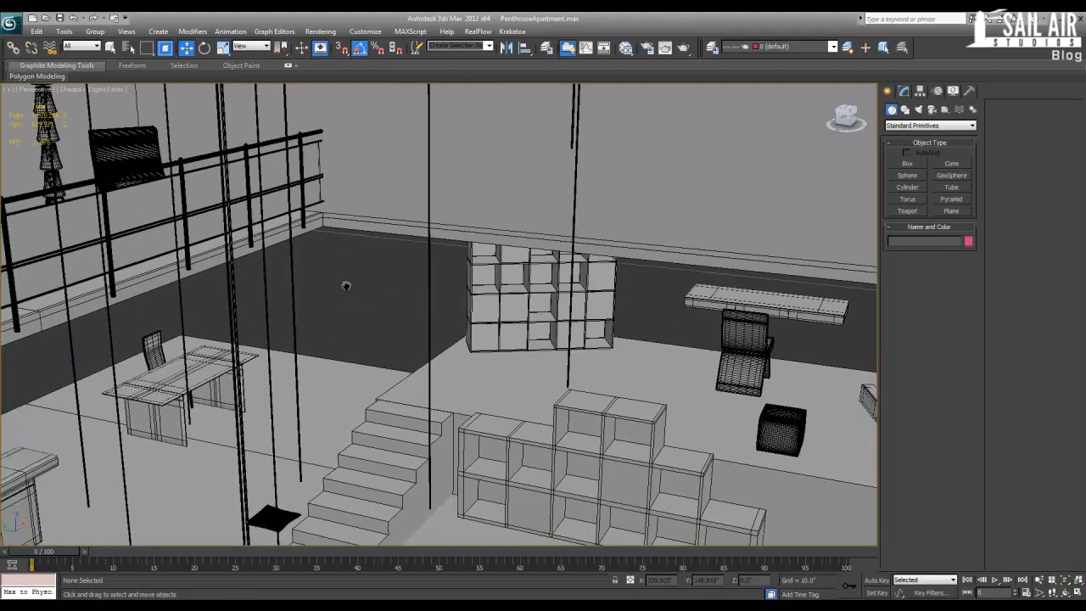
Step: Select the tall stacked-shade floor lamp beside the lounge chair on the middle floor and frame it in the view
{"action": "scroll", "coordinate": [349, 291], "scroll_direction": "down", "scroll_amount": 6}
{"action": "scroll", "coordinate": [360, 324], "scroll_direction": "up", "scroll_amount": 6}
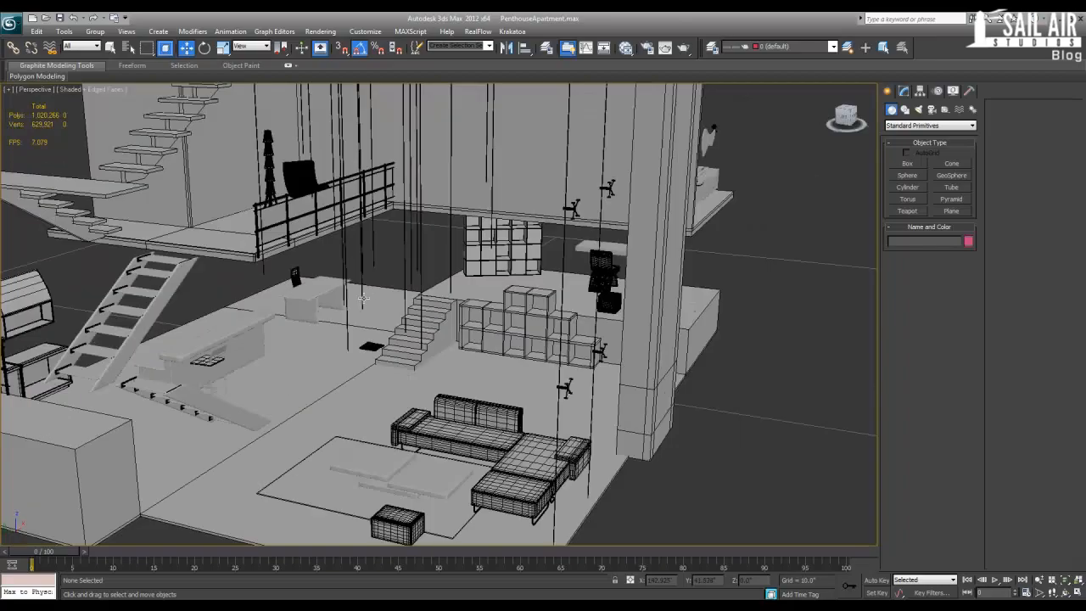
{"action": "scroll", "coordinate": [380, 319], "scroll_direction": "up", "scroll_amount": 3}
{"action": "scroll", "coordinate": [381, 319], "scroll_direction": "down", "scroll_amount": 5}
{"action": "middle_click_drag", "start_coordinate": [380, 319], "coordinate": [417, 328], "text": "alt"}
{"action": "scroll", "coordinate": [418, 329], "scroll_direction": "down", "scroll_amount": 3}
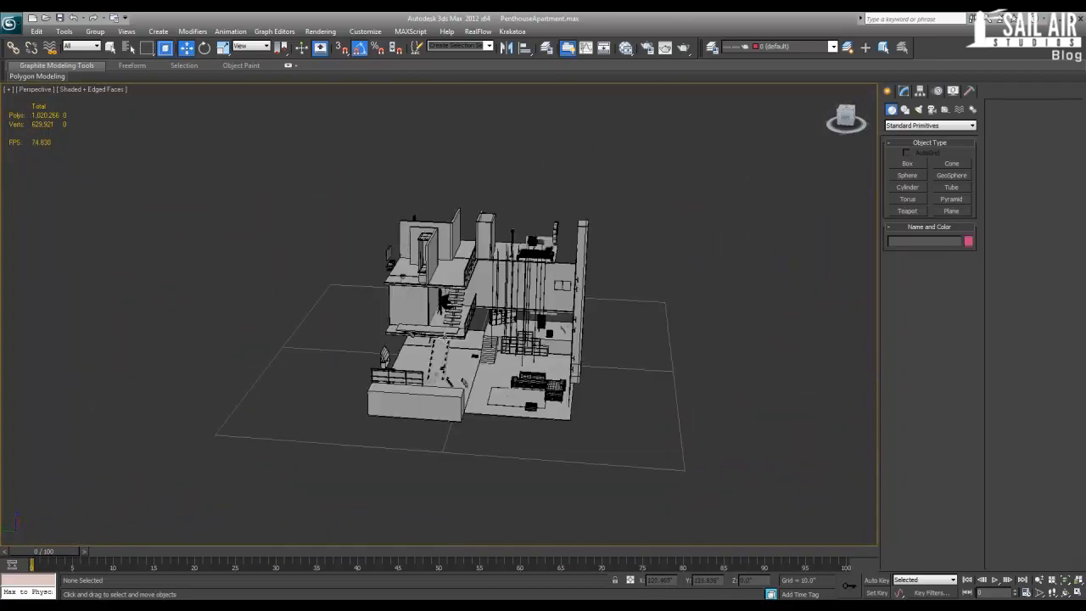
{"action": "scroll", "coordinate": [441, 339], "scroll_direction": "up", "scroll_amount": 8}
{"action": "left_click", "coordinate": [454, 265]}
{"action": "scroll", "coordinate": [454, 265], "scroll_direction": "up", "scroll_amount": 5}
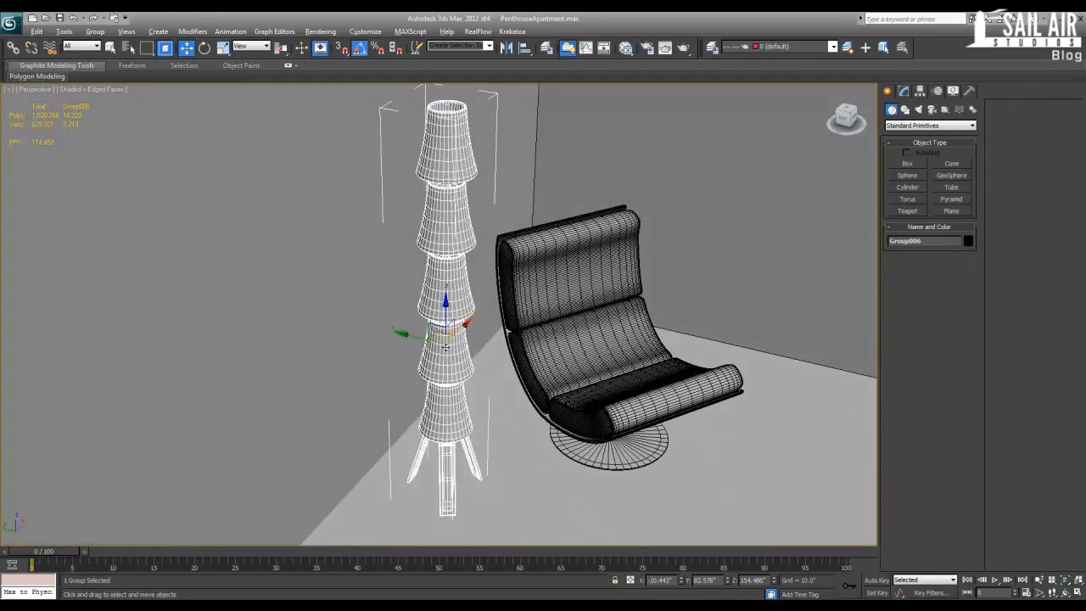
Step: Examine the floor lamp and lounge chair up close, from a distance and from different angles
{"action": "mouse_move", "coordinate": [446, 346]}
{"action": "middle_mouse_down", "text": "alt"}
{"action": "mouse_move", "coordinate": [450, 316]}
{"action": "mouse_move", "coordinate": [407, 310]}
{"action": "mouse_move", "coordinate": [465, 334]}
{"action": "mouse_move", "coordinate": [447, 326]}
{"action": "middle_mouse_up", "text": "alt"}
{"action": "scroll", "coordinate": [447, 324], "scroll_direction": "up", "scroll_amount": 6}
{"action": "scroll", "coordinate": [447, 324], "scroll_direction": "down", "scroll_amount": 6}
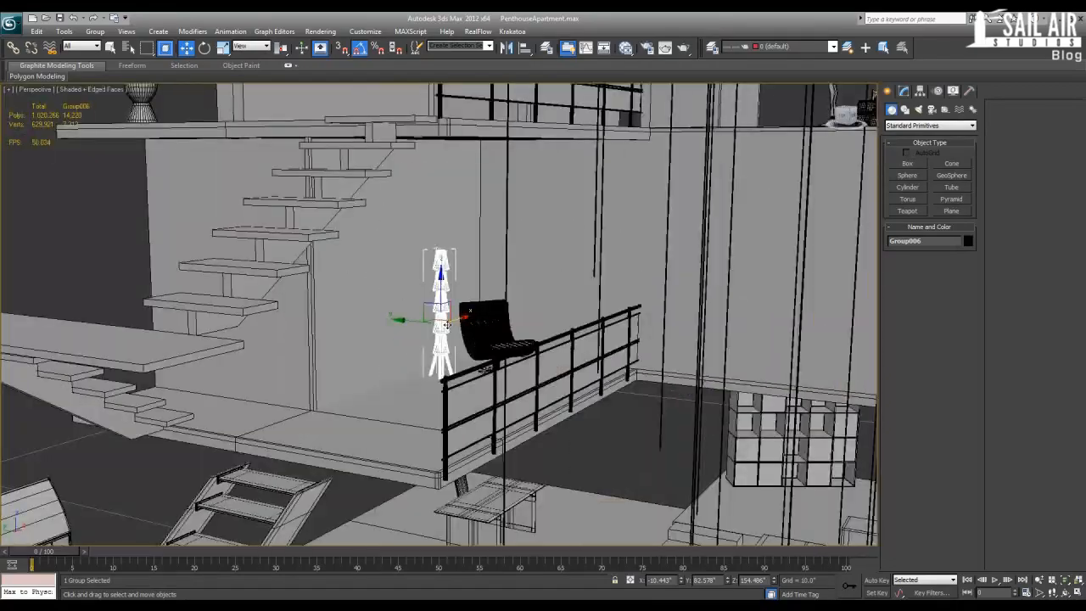
{"action": "scroll", "coordinate": [447, 324], "scroll_direction": "up", "scroll_amount": 5}
{"action": "scroll", "coordinate": [447, 324], "scroll_direction": "down", "scroll_amount": 6}
{"action": "scroll", "coordinate": [447, 324], "scroll_direction": "up", "scroll_amount": 6}
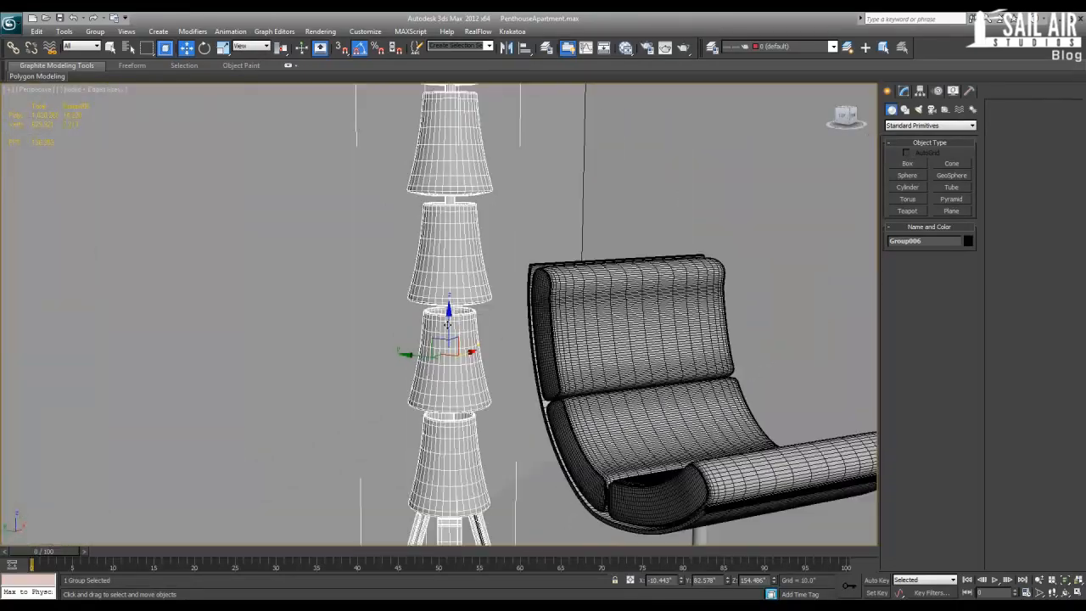
{"action": "scroll", "coordinate": [496, 321], "scroll_direction": "down", "scroll_amount": 3}
{"action": "scroll", "coordinate": [501, 319], "scroll_direction": "up", "scroll_amount": 3}
{"action": "middle_click_drag", "start_coordinate": [500, 320], "coordinate": [411, 350], "text": "alt"}
{"action": "scroll", "coordinate": [411, 349], "scroll_direction": "down", "scroll_amount": 5}
{"action": "scroll", "coordinate": [411, 350], "scroll_direction": "up", "scroll_amount": 5}
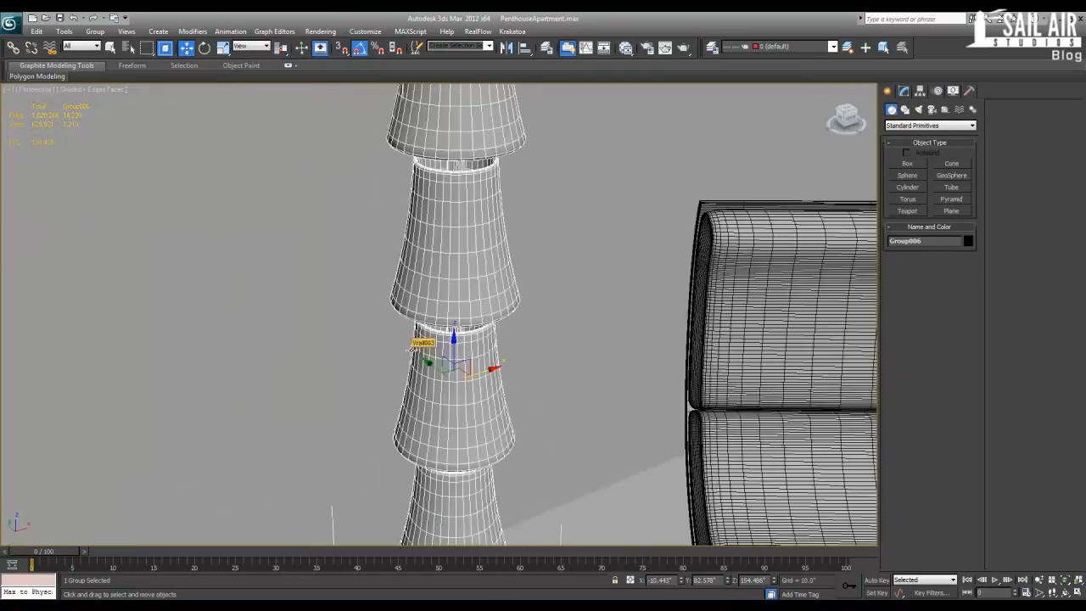
{"action": "scroll", "coordinate": [412, 350], "scroll_direction": "down", "scroll_amount": 12}
{"action": "scroll", "coordinate": [412, 350], "scroll_direction": "up", "scroll_amount": 12}
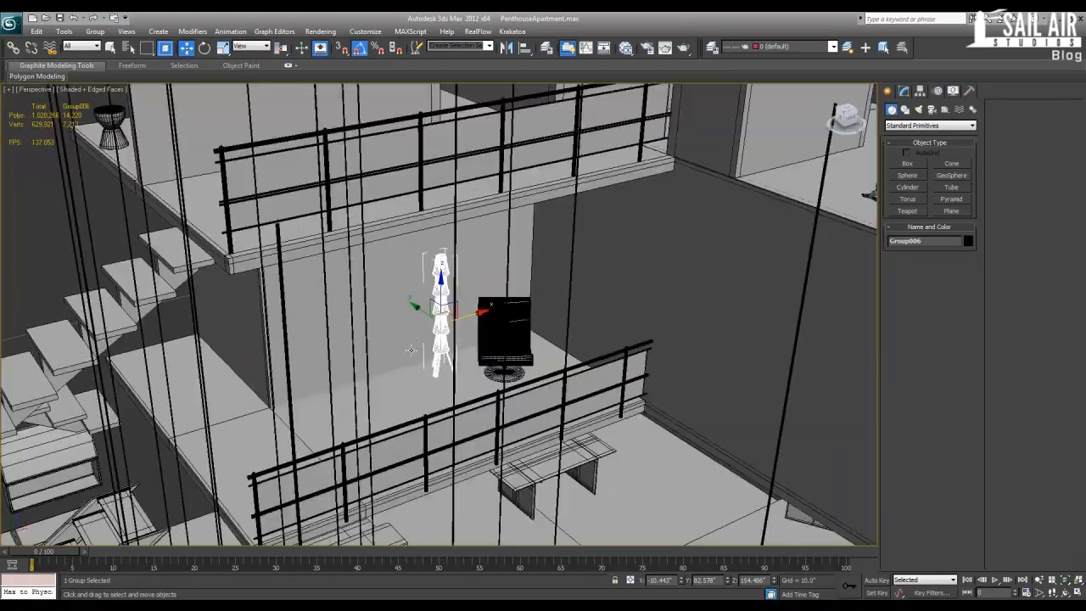
Step: Look over the whole apartment from outside, the lower-floor furniture and stairs, and the middle floor with the lamp
{"action": "middle_click_drag", "start_coordinate": [431, 331], "coordinate": [509, 189]}
{"action": "scroll", "coordinate": [535, 258], "scroll_direction": "down", "scroll_amount": 8}
{"action": "scroll", "coordinate": [536, 259], "scroll_direction": "down", "scroll_amount": 5}
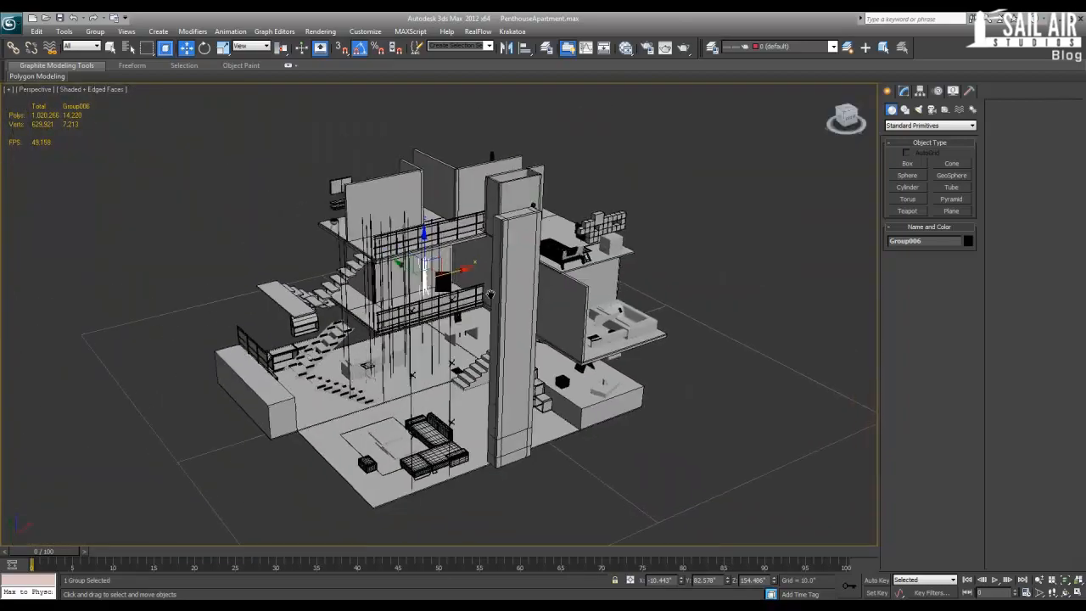
{"action": "middle_click_drag", "start_coordinate": [504, 287], "coordinate": [516, 260]}
{"action": "scroll", "coordinate": [516, 259], "scroll_direction": "up", "scroll_amount": 6}
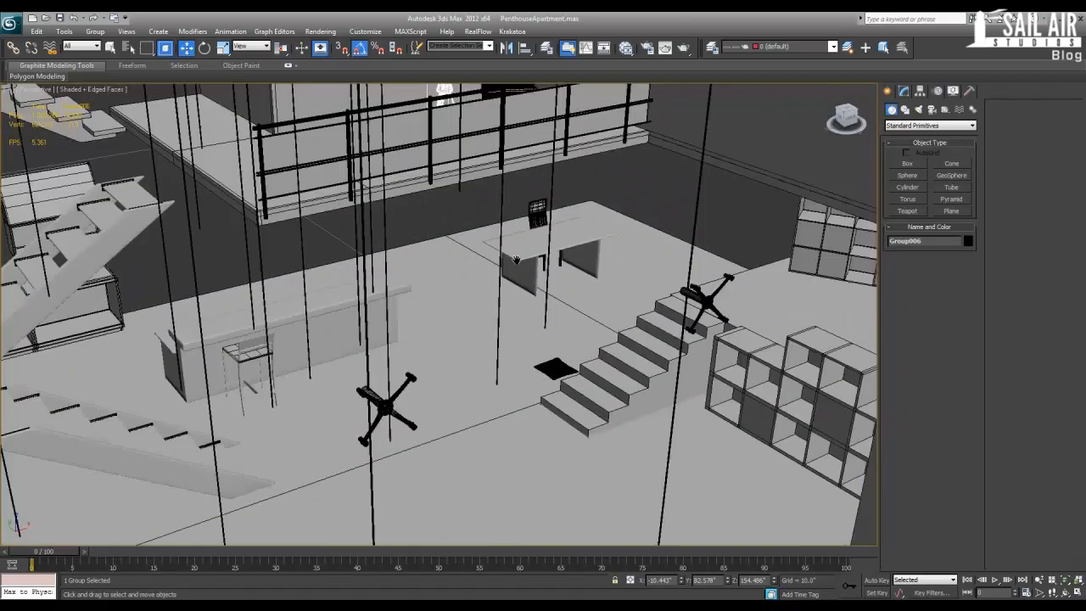
{"action": "scroll", "coordinate": [475, 297], "scroll_direction": "down", "scroll_amount": 3}
{"action": "middle_click_drag", "start_coordinate": [381, 369], "coordinate": [374, 403], "text": "alt"}
{"action": "scroll", "coordinate": [373, 448], "scroll_direction": "down", "scroll_amount": 4}
{"action": "scroll", "coordinate": [366, 382], "scroll_direction": "up", "scroll_amount": 7}
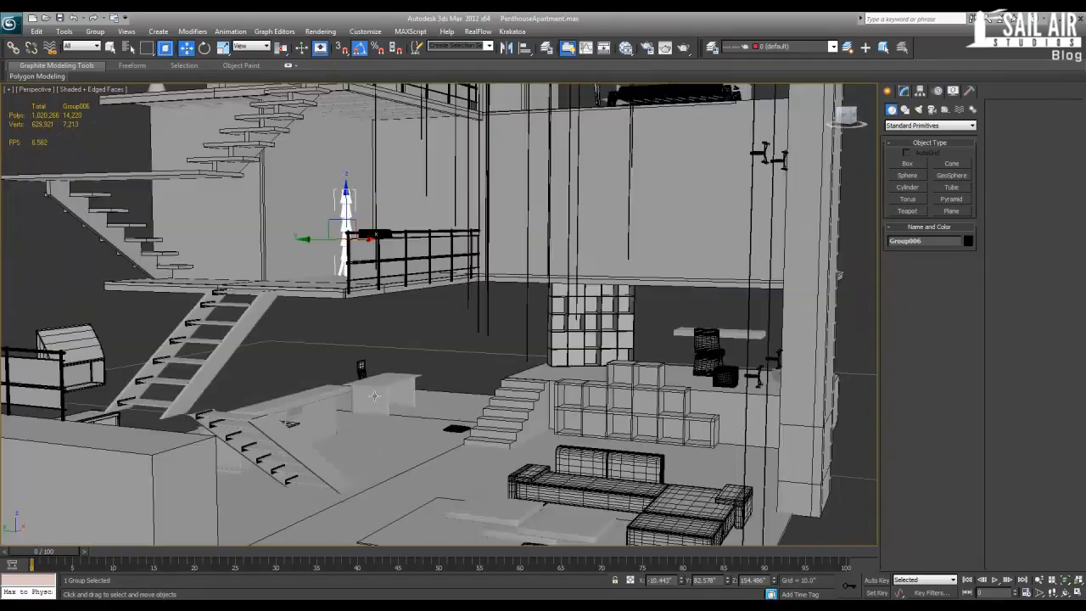
{"action": "middle_click_drag", "start_coordinate": [341, 315], "coordinate": [587, 384], "text": "alt"}
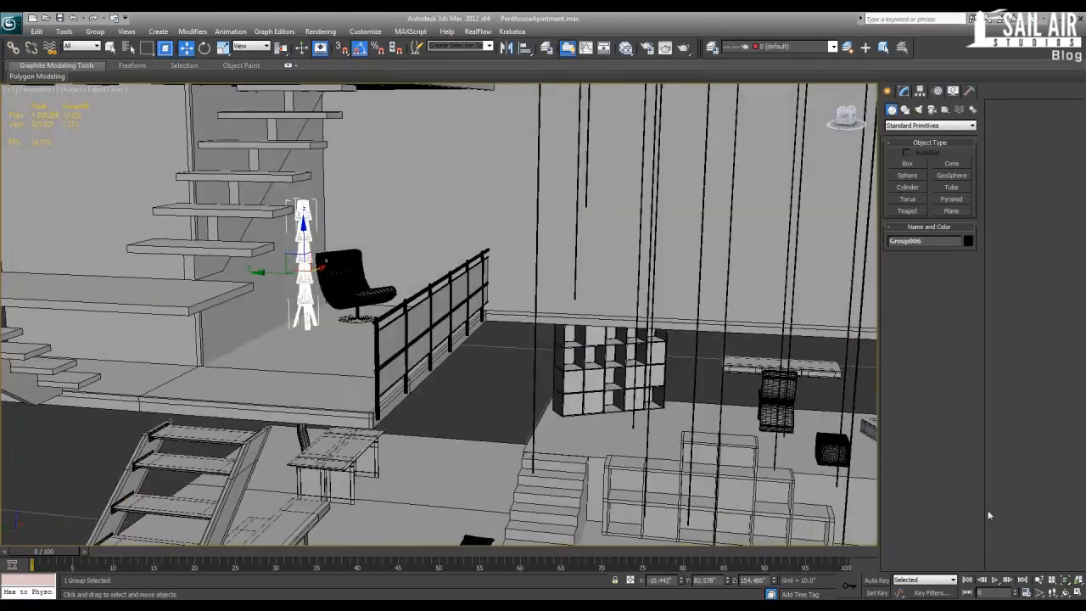
Step: Switch to the four-view layout, show the whole apartment in the Perspective view and clear the selection
{"action": "left_click", "coordinate": [1053, 580]}
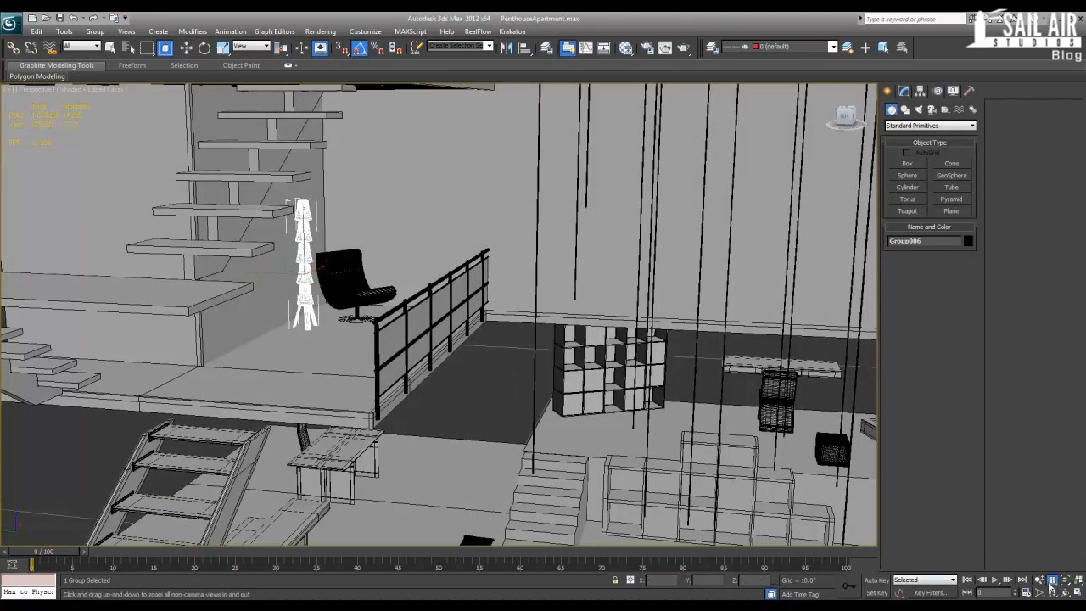
{"action": "right_click", "coordinate": [628, 349]}
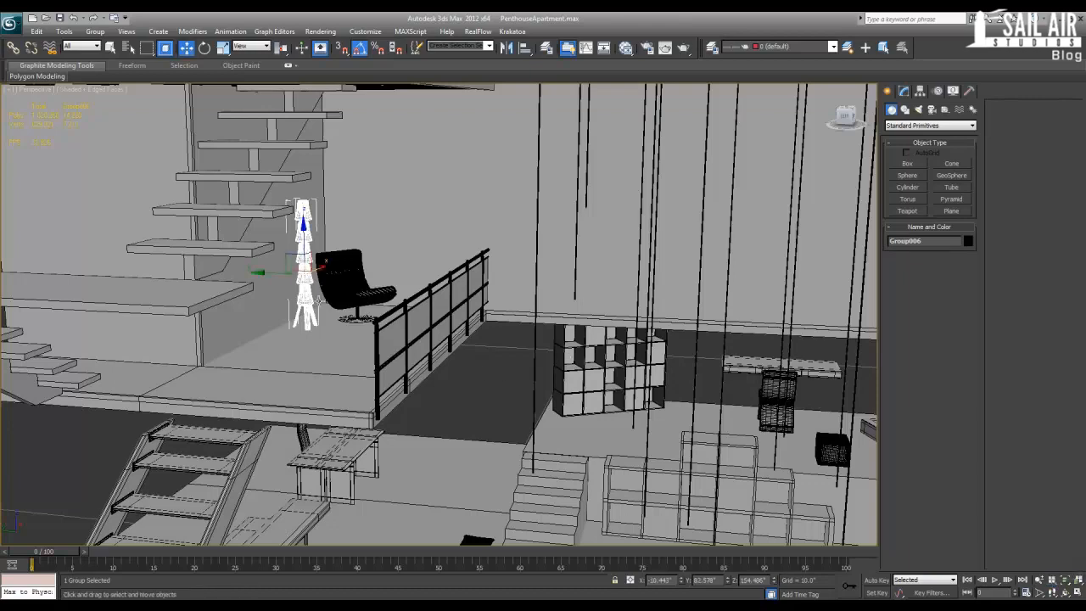
{"action": "scroll", "coordinate": [552, 291], "scroll_direction": "down", "scroll_amount": 4}
{"action": "key", "text": "alt+w"}
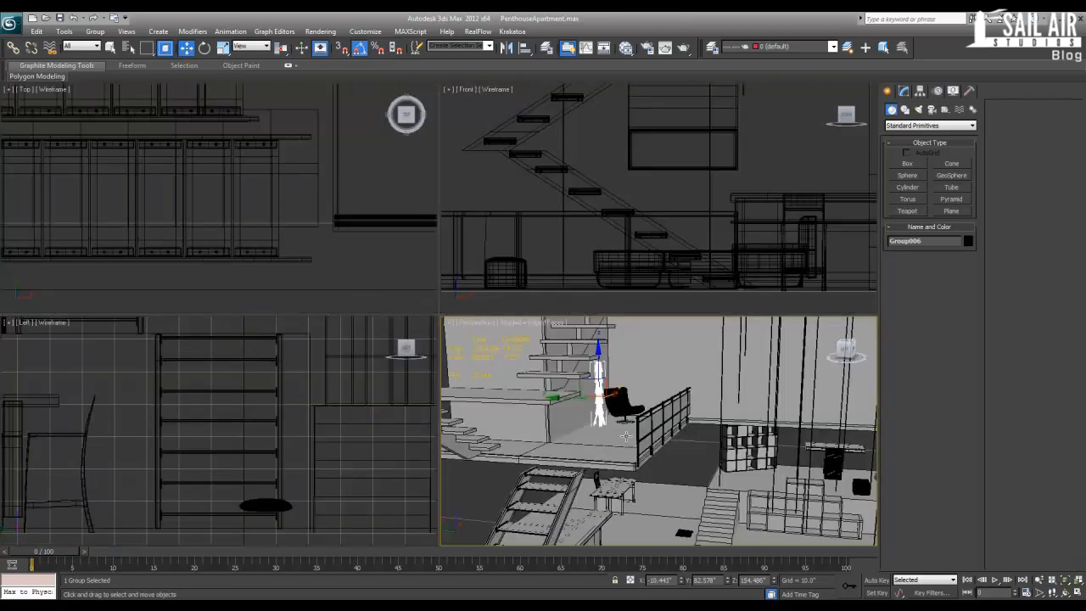
{"action": "scroll", "coordinate": [626, 435], "scroll_direction": "down", "scroll_amount": 8}
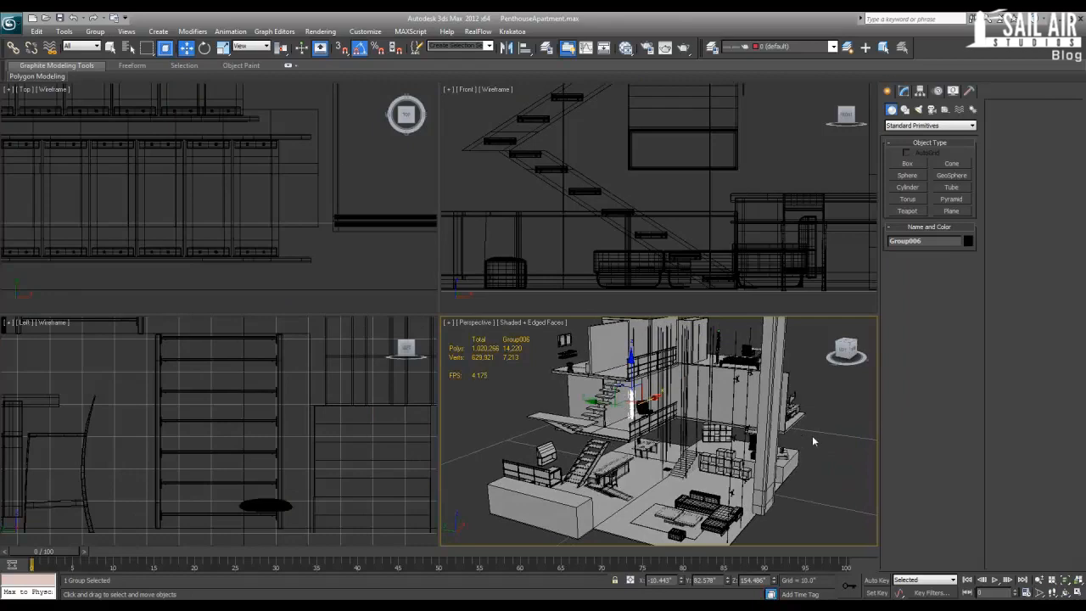
{"action": "left_click", "coordinate": [812, 435]}
Step: Maximize the Perspective, Front and Top views one after another, returning to the four-view layout each time
{"action": "key", "text": "alt+w"}
{"action": "key", "text": "alt+w"}
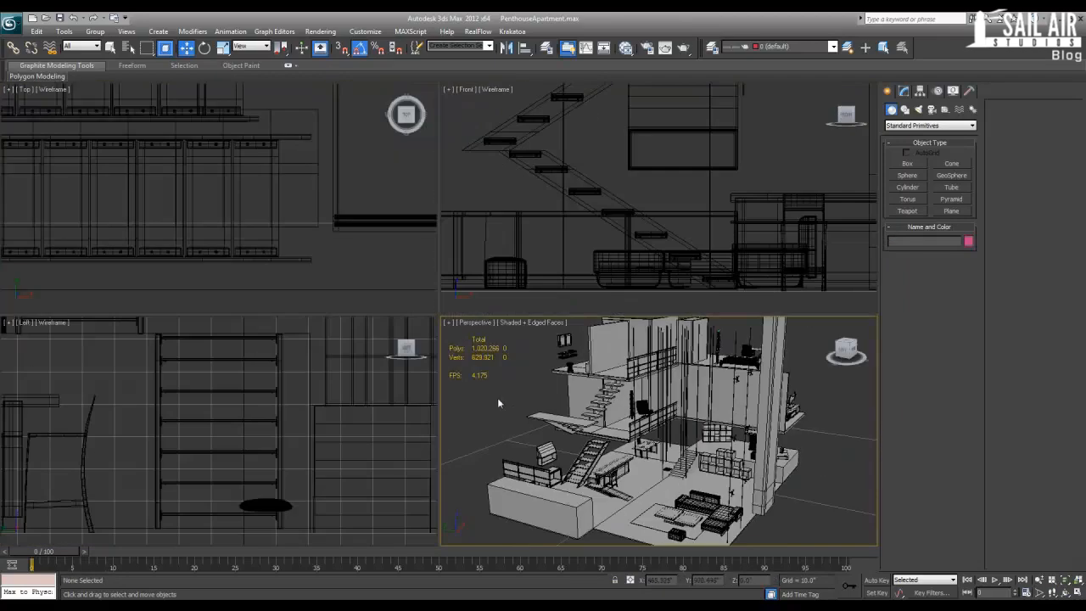
{"action": "key", "text": "alt+w"}
{"action": "key", "text": "alt+w"}
{"action": "left_click", "coordinate": [572, 253]}
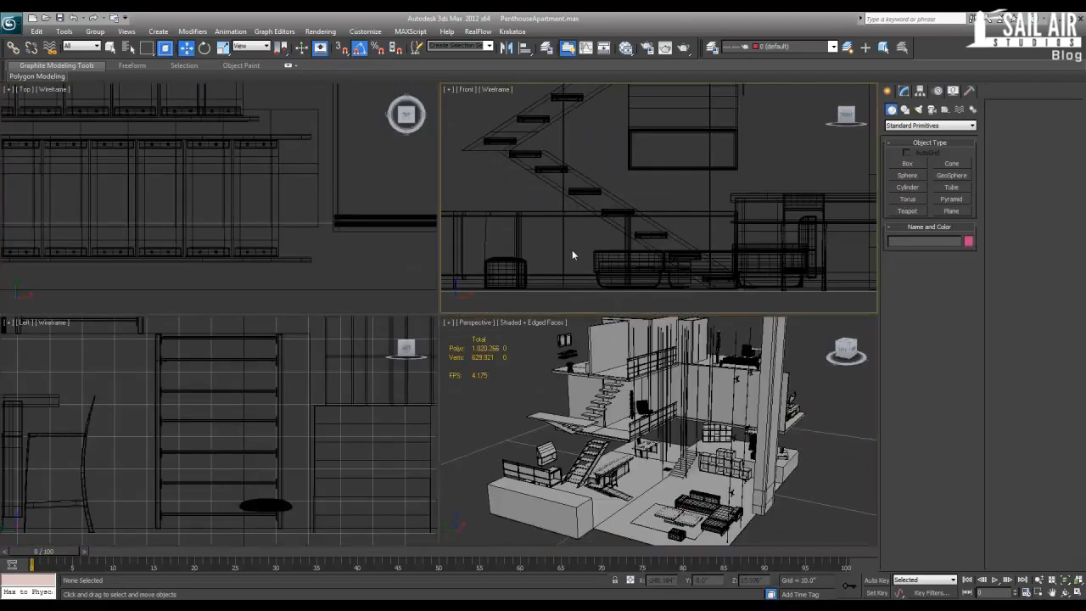
{"action": "key", "text": "alt+w"}
{"action": "key", "text": "alt+w"}
{"action": "left_click", "coordinate": [355, 263]}
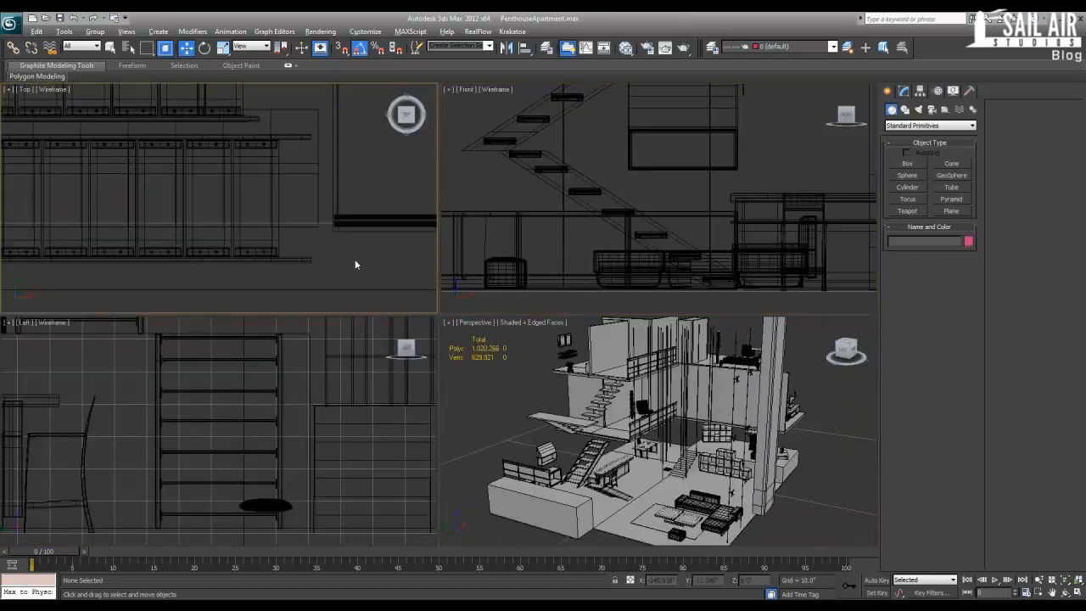
{"action": "key", "text": "alt+w"}
{"action": "key", "text": "alt+w"}
Step: Change the active view repeatedly among Left, Top, Front and Perspective, leaving nothing selected
{"action": "left_click", "coordinate": [373, 384]}
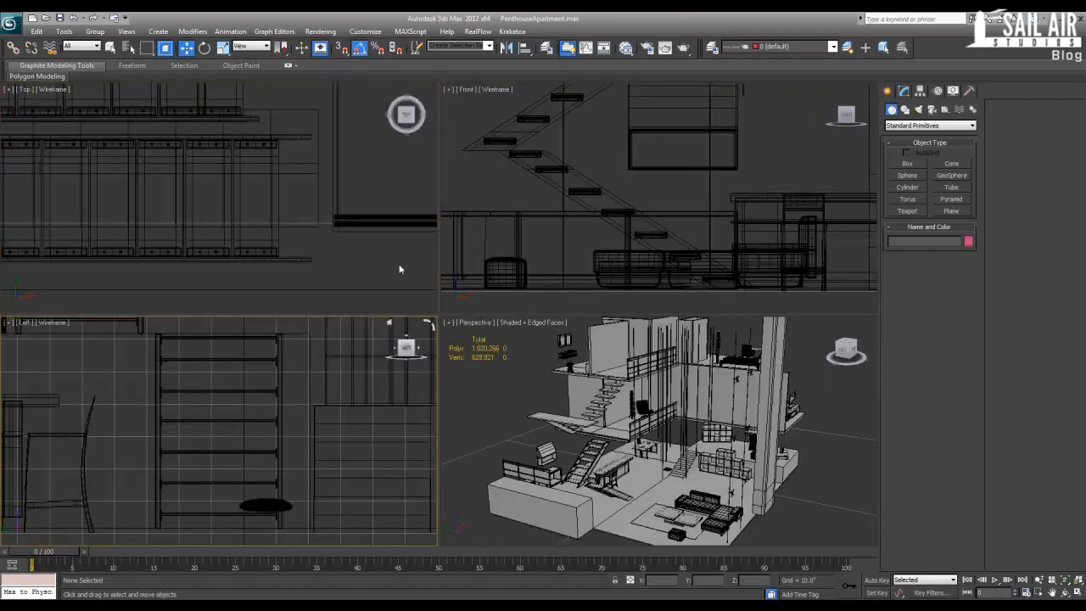
{"action": "left_click", "coordinate": [399, 269]}
{"action": "left_click", "coordinate": [496, 258]}
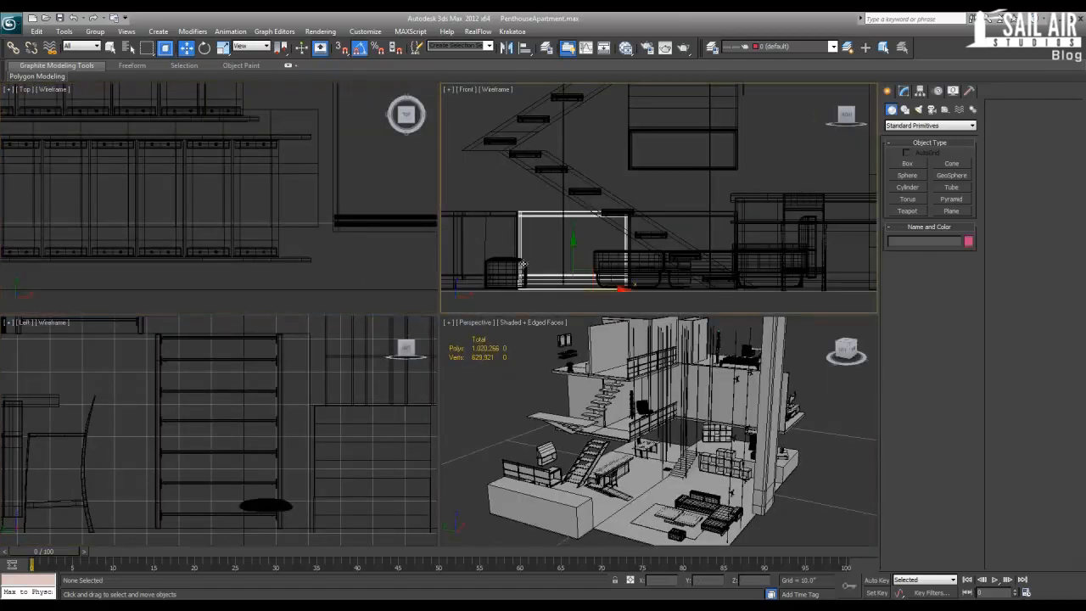
{"action": "left_click", "coordinate": [488, 195]}
{"action": "left_click", "coordinate": [393, 267]}
{"action": "left_click", "coordinate": [524, 377]}
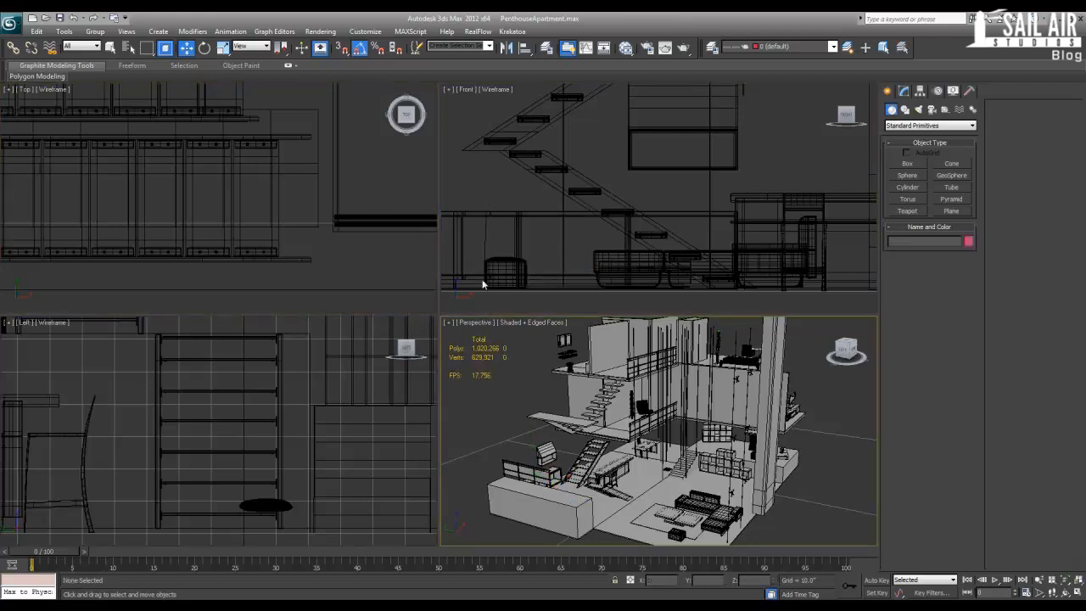
{"action": "left_click", "coordinate": [471, 252]}
{"action": "left_click", "coordinate": [404, 275]}
{"action": "left_click", "coordinate": [404, 382]}
{"action": "left_click", "coordinate": [458, 391]}
{"action": "left_click", "coordinate": [472, 168]}
{"action": "left_click", "coordinate": [411, 235]}
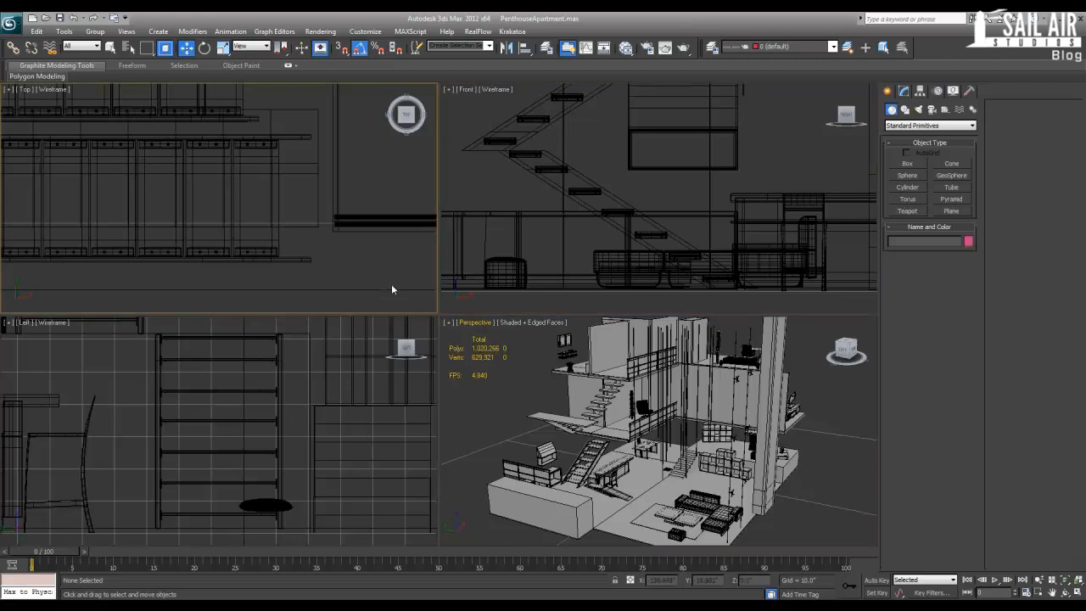
{"action": "left_click", "coordinate": [344, 391]}
{"action": "right_click", "coordinate": [369, 398]}
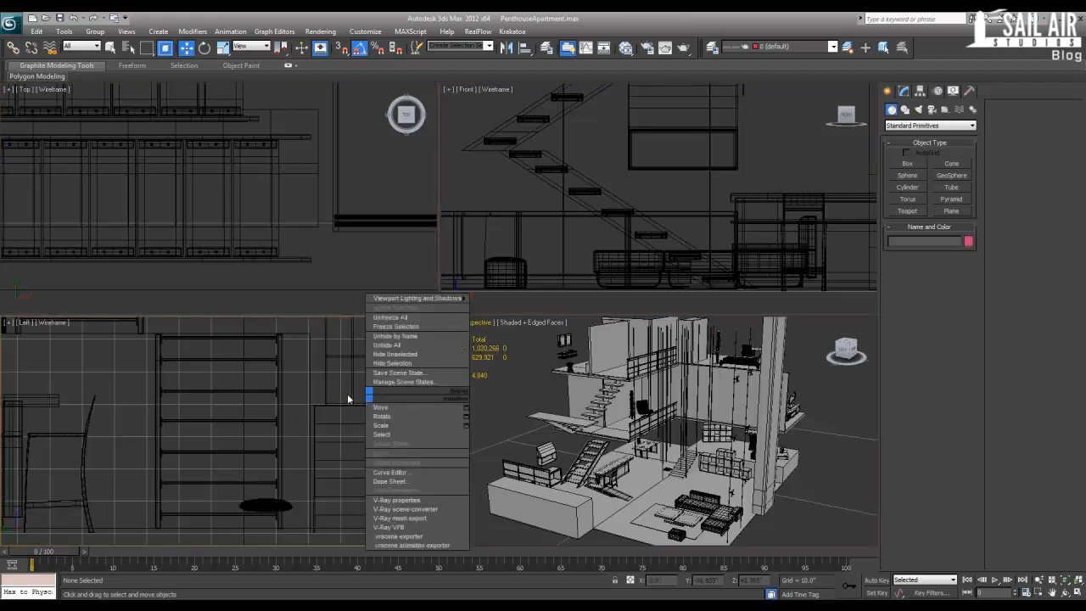
{"action": "left_click", "coordinate": [341, 371]}
{"action": "left_click", "coordinate": [516, 416]}
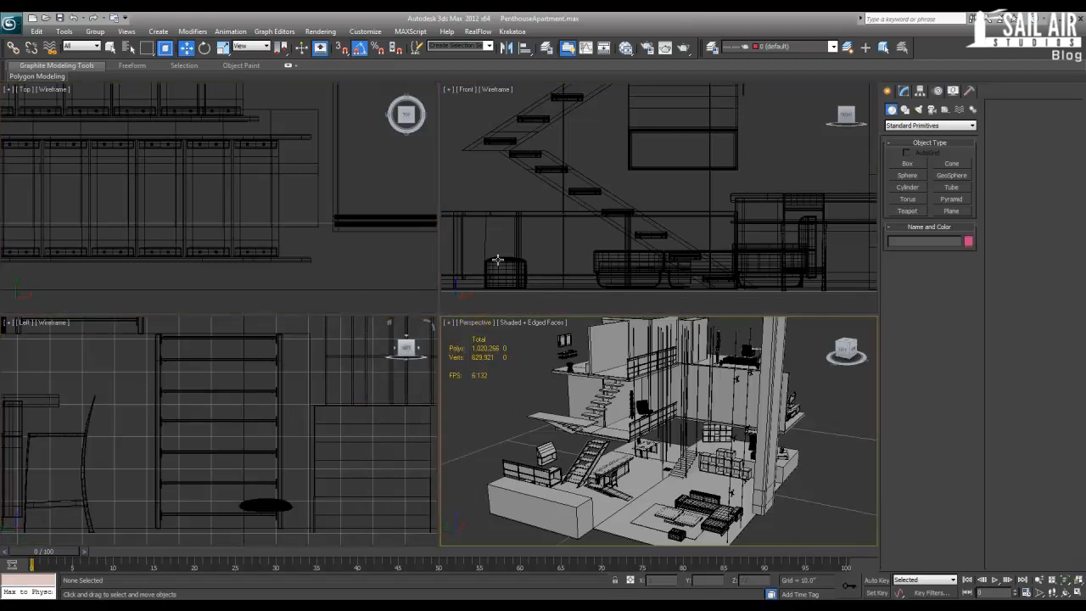
{"action": "left_click", "coordinate": [485, 205]}
{"action": "left_click", "coordinate": [357, 250]}
Step: Maximize the Perspective view, shift the apartment upward in it and return to the four-view layout
{"action": "left_click", "coordinate": [480, 463]}
{"action": "key", "text": "alt+w"}
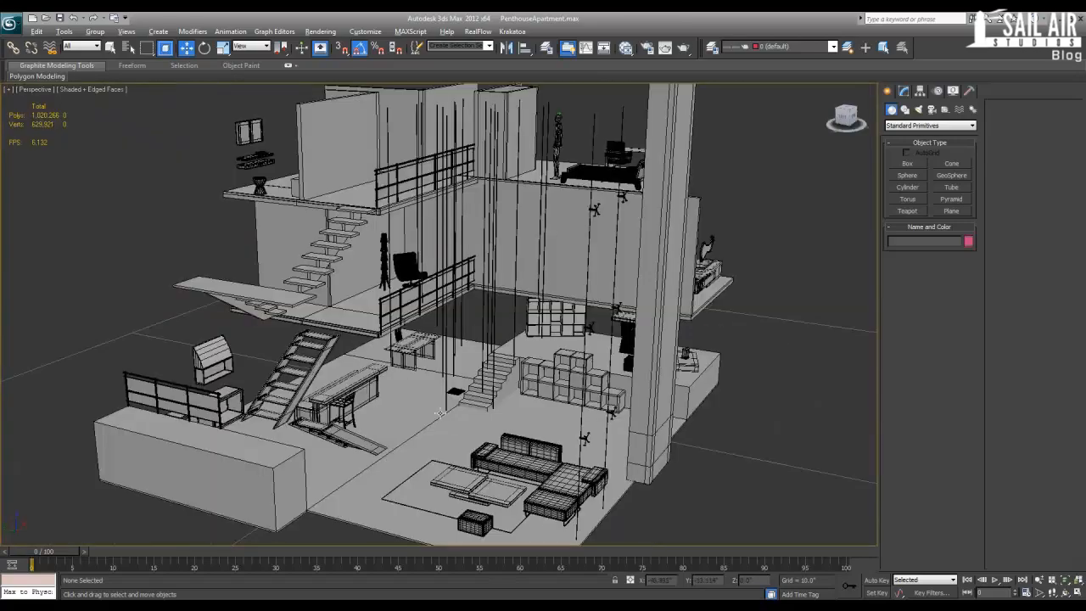
{"action": "middle_click_drag", "start_coordinate": [393, 378], "coordinate": [379, 263]}
{"action": "key", "text": "alt+w"}
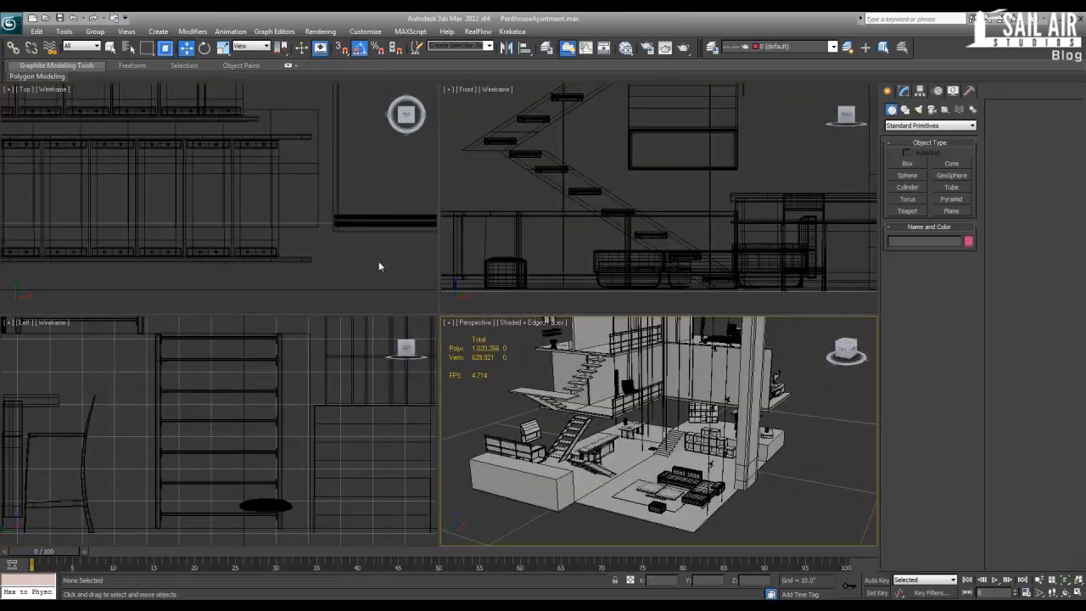
Step: Show the whole apartment plan in the Top view, select the L-shaped sofa group and widen the Left view around it
{"action": "left_click", "coordinate": [378, 267]}
{"action": "scroll", "coordinate": [310, 241], "scroll_direction": "down", "scroll_amount": 5}
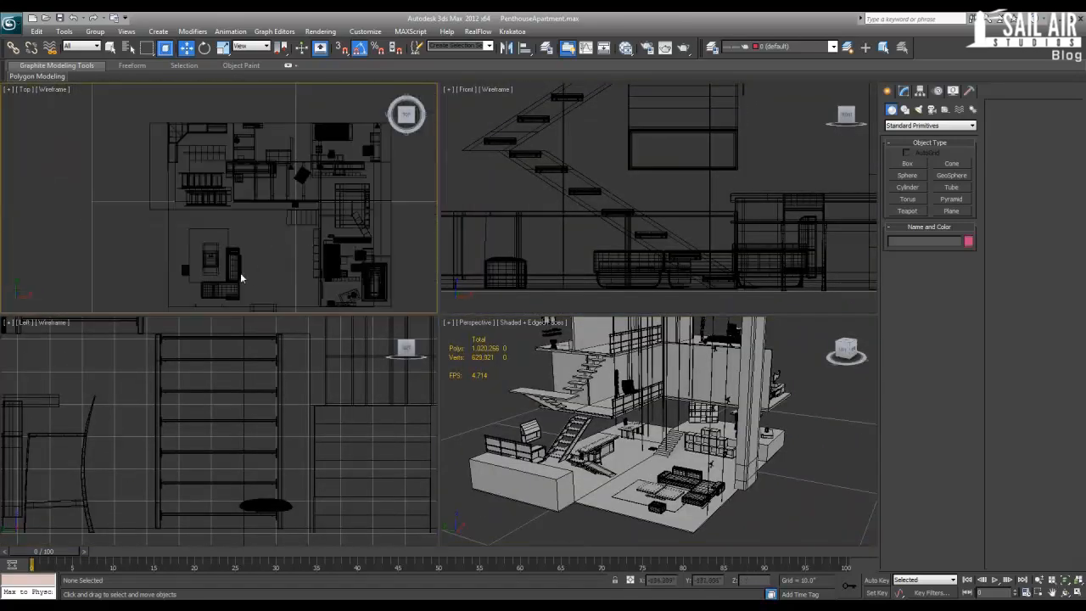
{"action": "left_click", "coordinate": [240, 273]}
{"action": "scroll", "coordinate": [322, 381], "scroll_direction": "down", "scroll_amount": 4}
{"action": "right_click", "coordinate": [322, 383]}
{"action": "scroll", "coordinate": [422, 422], "scroll_direction": "down", "scroll_amount": 6}
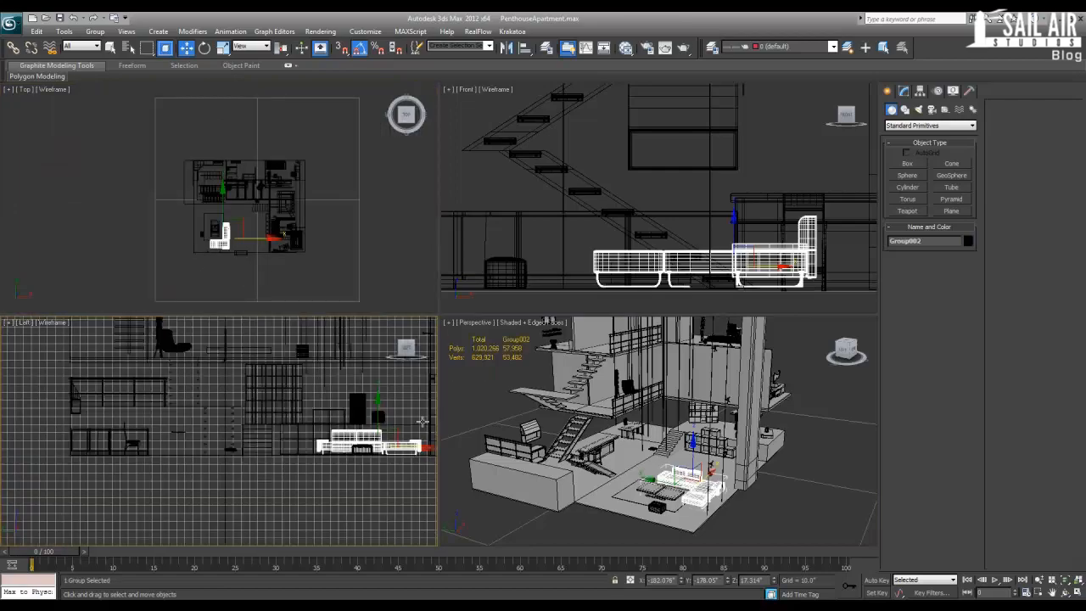
Step: Zoom all four views in together with Zoom All and clear the selection
{"action": "left_click", "coordinate": [1052, 581]}
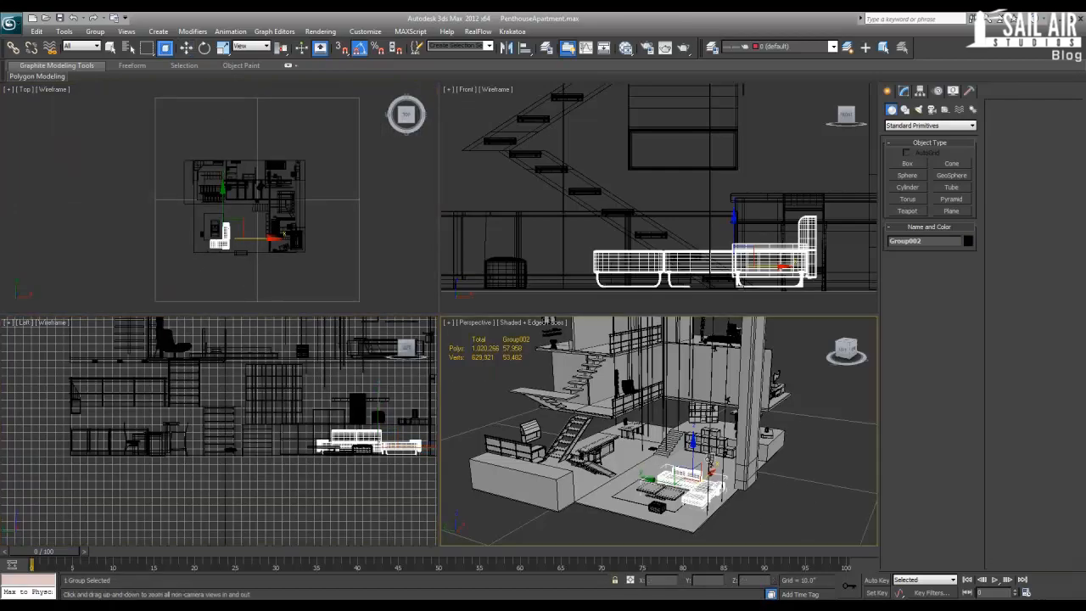
{"action": "left_click_drag", "start_coordinate": [694, 463], "coordinate": [685, 436]}
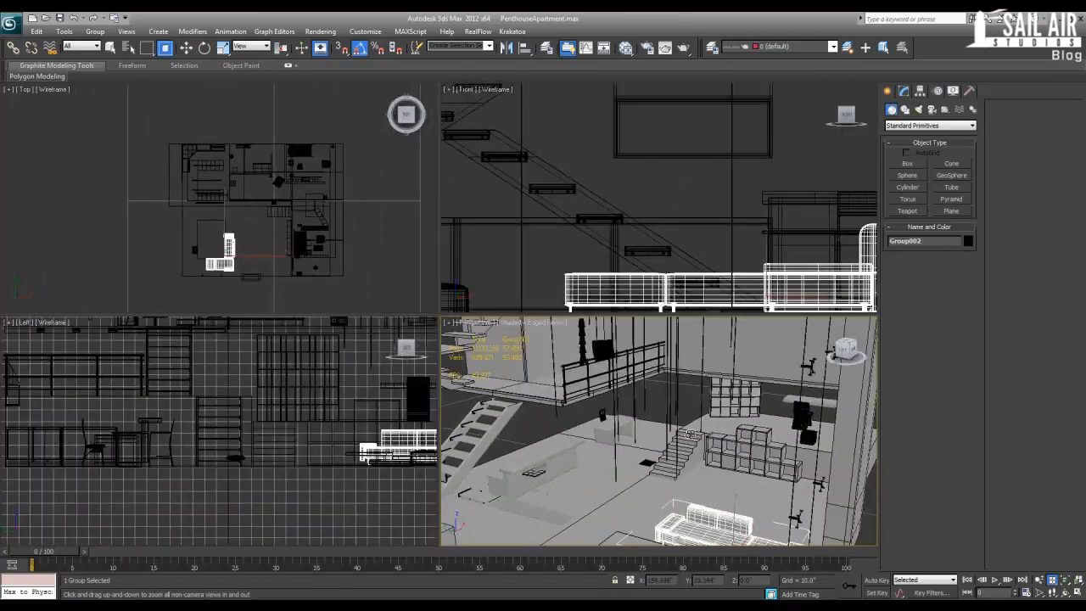
{"action": "key", "text": "ctrl+d"}
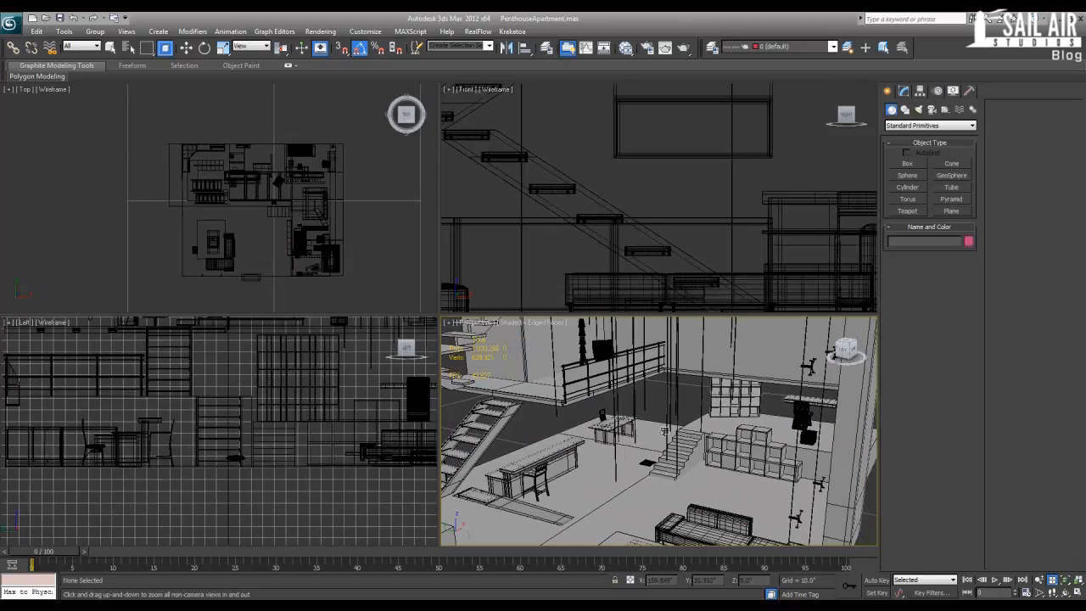
Step: Select the L-shaped sofa in the Perspective view and frame it in all four views
{"action": "key", "text": "q"}
{"action": "left_click", "coordinate": [689, 521]}
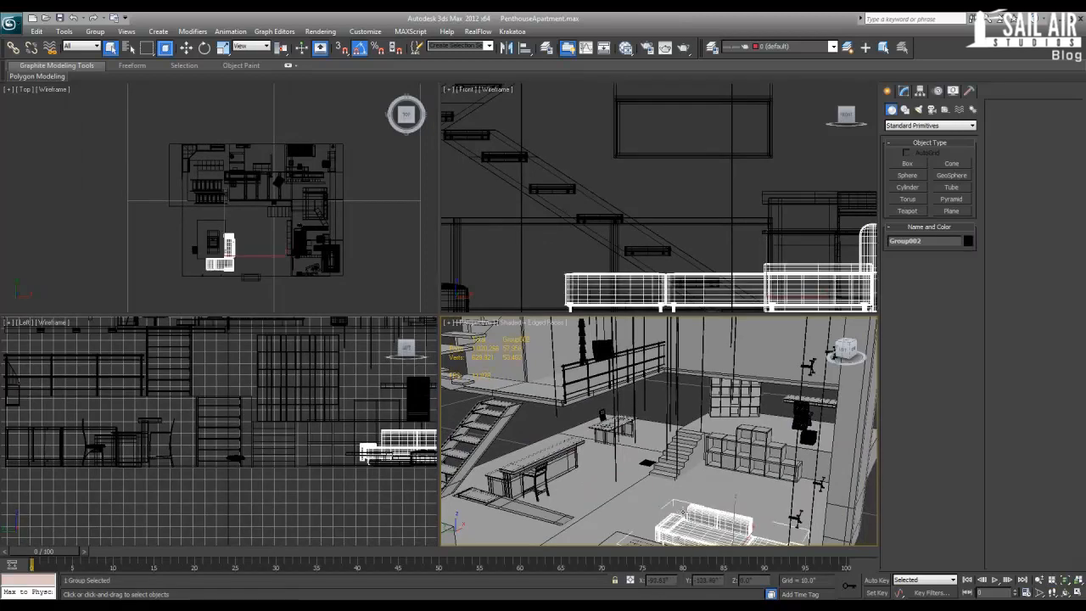
{"action": "key", "text": "z"}
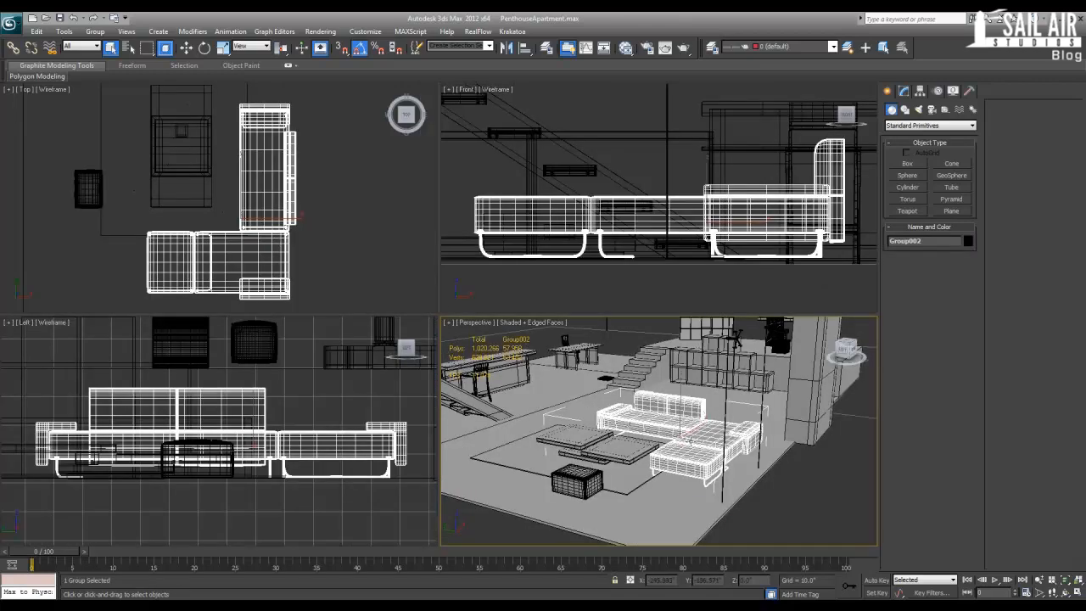
{"action": "left_click", "coordinate": [1067, 583]}
Step: Zoom out the individual views, and reframe the selected sofa in the Front, Perspective and Left views one at a time
{"action": "scroll", "coordinate": [754, 473], "scroll_direction": "down", "scroll_amount": 8}
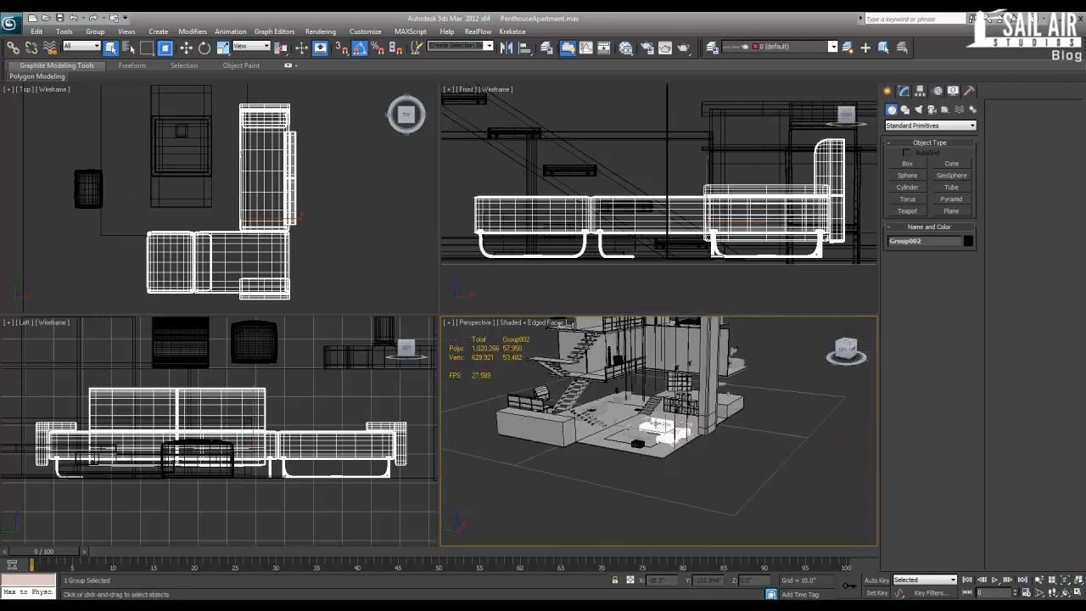
{"action": "scroll", "coordinate": [255, 373], "scroll_direction": "down", "scroll_amount": 6}
{"action": "scroll", "coordinate": [279, 188], "scroll_direction": "down", "scroll_amount": 1}
{"action": "scroll", "coordinate": [221, 197], "scroll_direction": "down", "scroll_amount": 6}
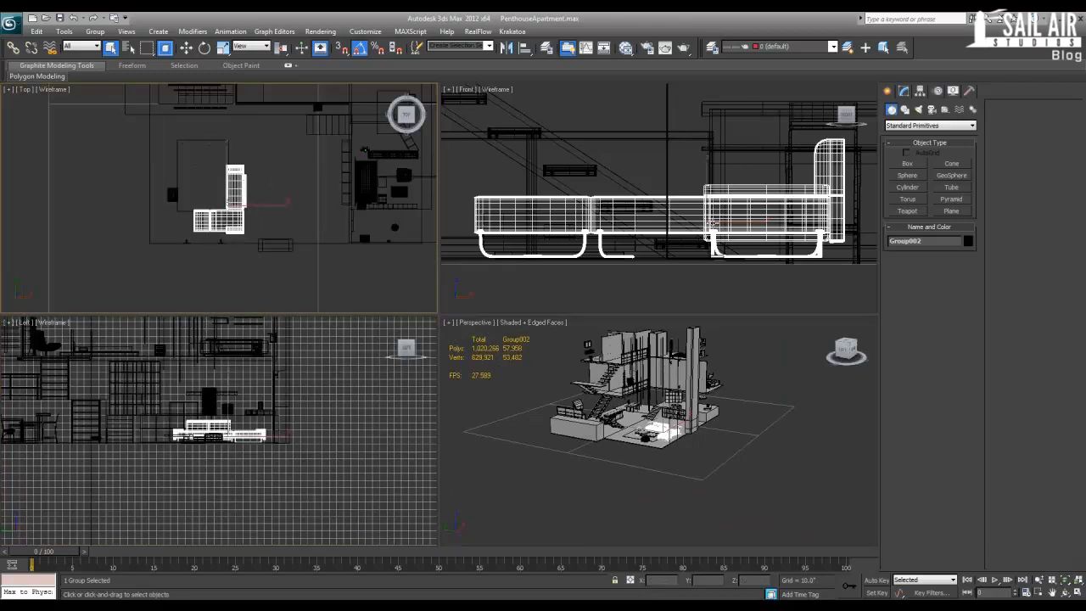
{"action": "scroll", "coordinate": [659, 202], "scroll_direction": "down", "scroll_amount": 6}
{"action": "left_click", "coordinate": [1066, 582]}
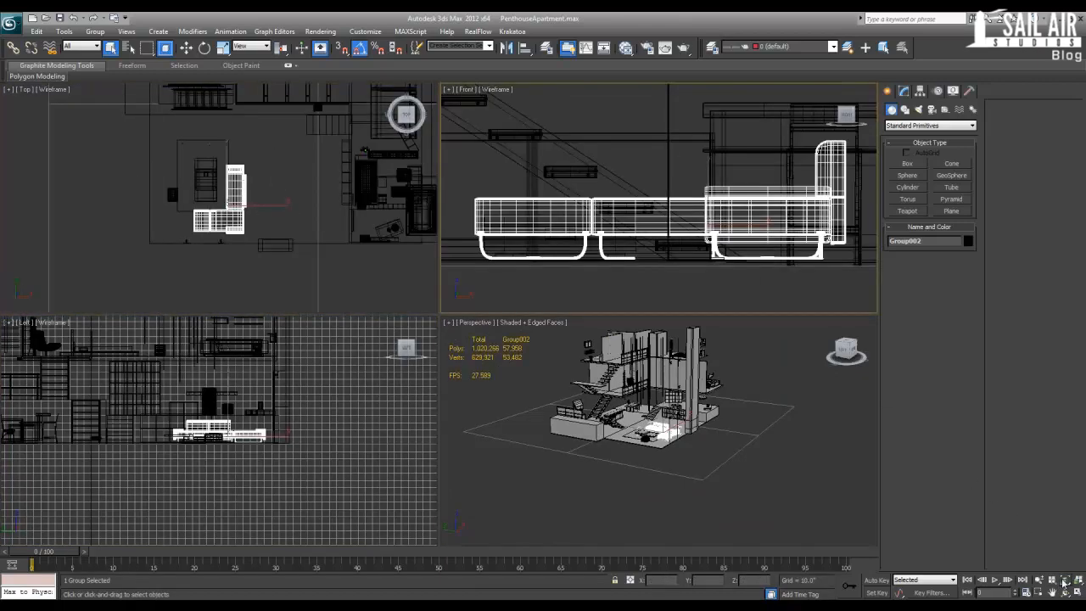
{"action": "right_click", "coordinate": [741, 410]}
{"action": "left_click", "coordinate": [1066, 582]}
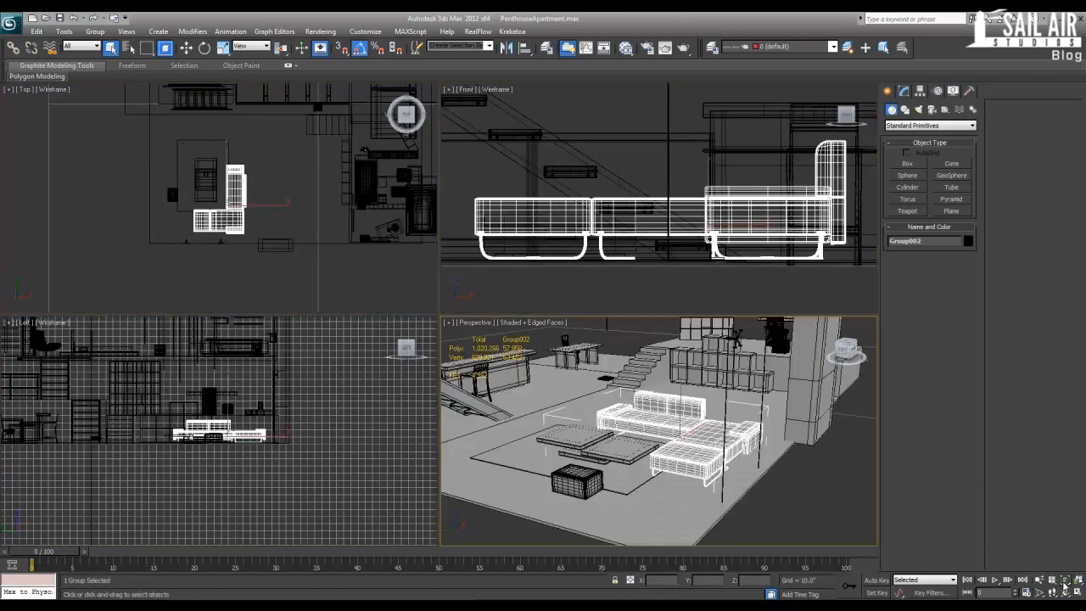
{"action": "right_click", "coordinate": [417, 462]}
{"action": "key", "text": "z"}
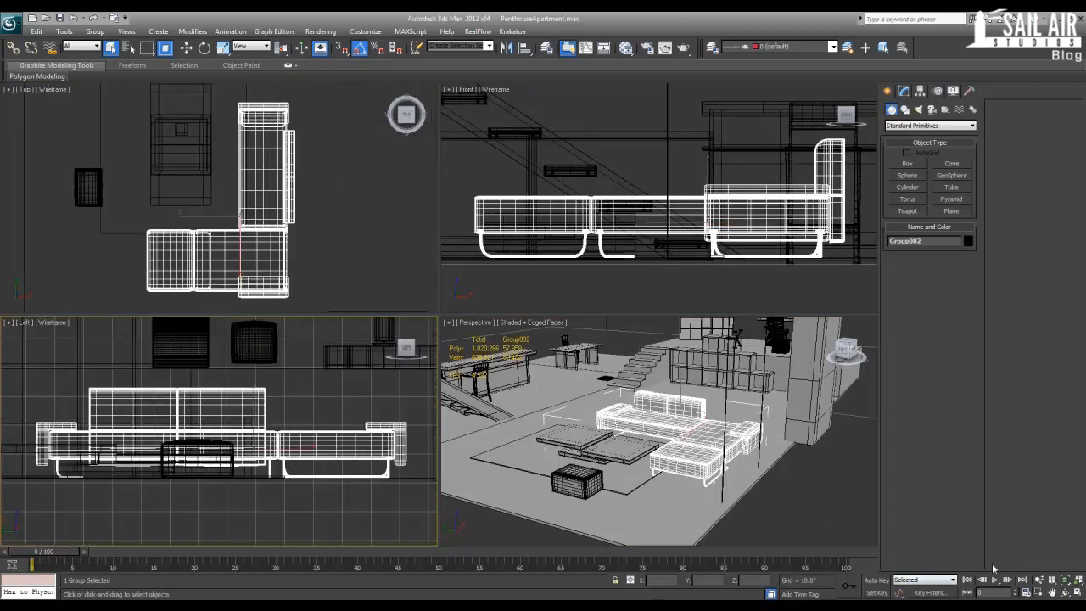
Step: Maximize the Perspective view of the sofa and return to the four-view layout
{"action": "right_click", "coordinate": [727, 433]}
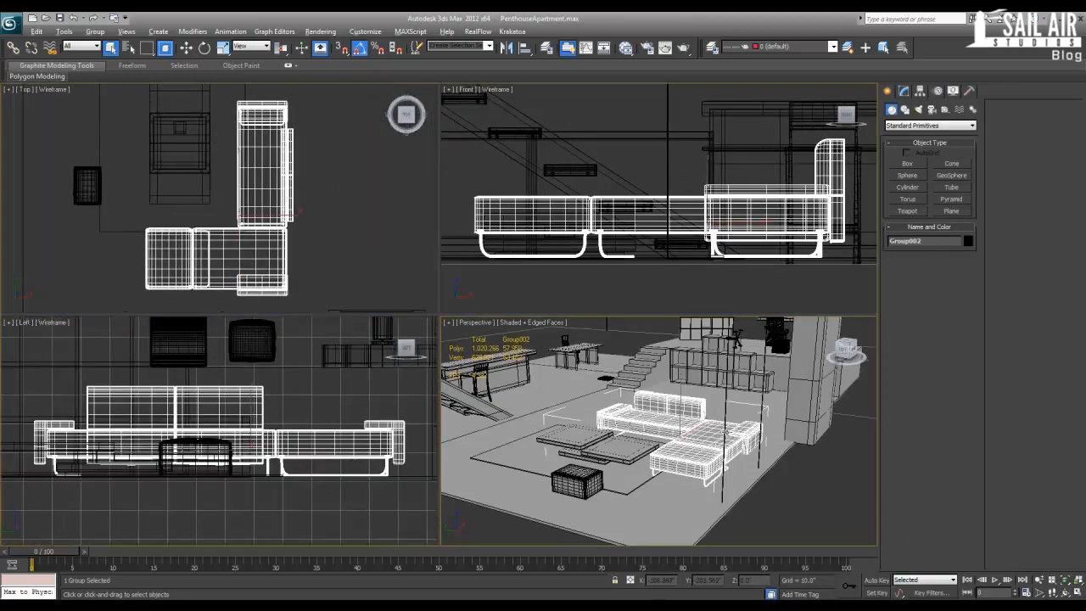
{"action": "key", "text": "alt+w"}
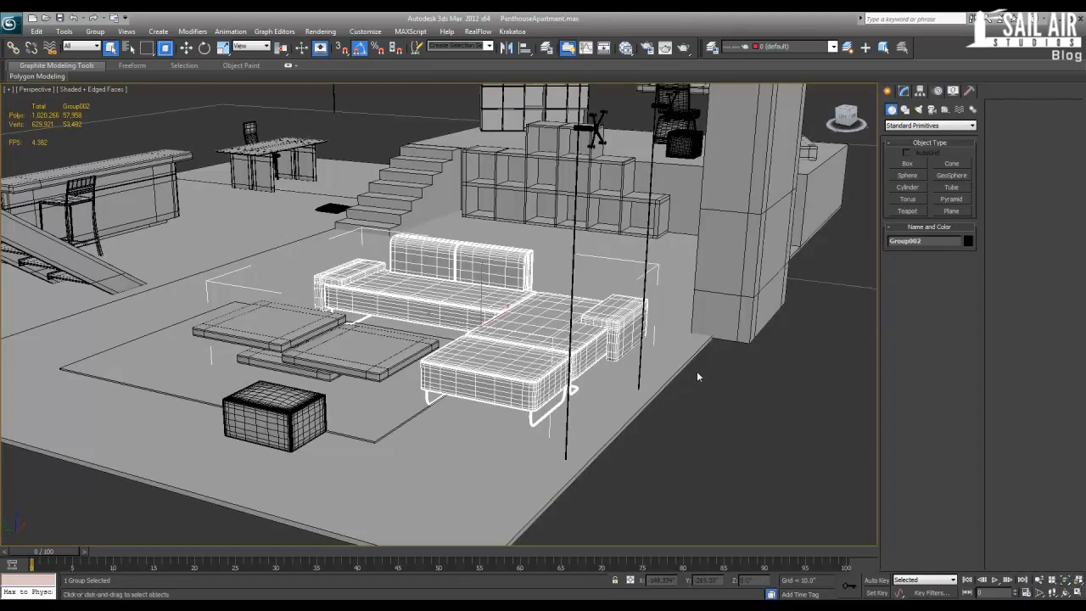
{"action": "key", "text": "alt+w"}
Step: Zoom out the orthographic views, orbit the Perspective view and reframe the sofa with Zoom Extents All Selected
{"action": "scroll", "coordinate": [692, 237], "scroll_direction": "down", "scroll_amount": 8}
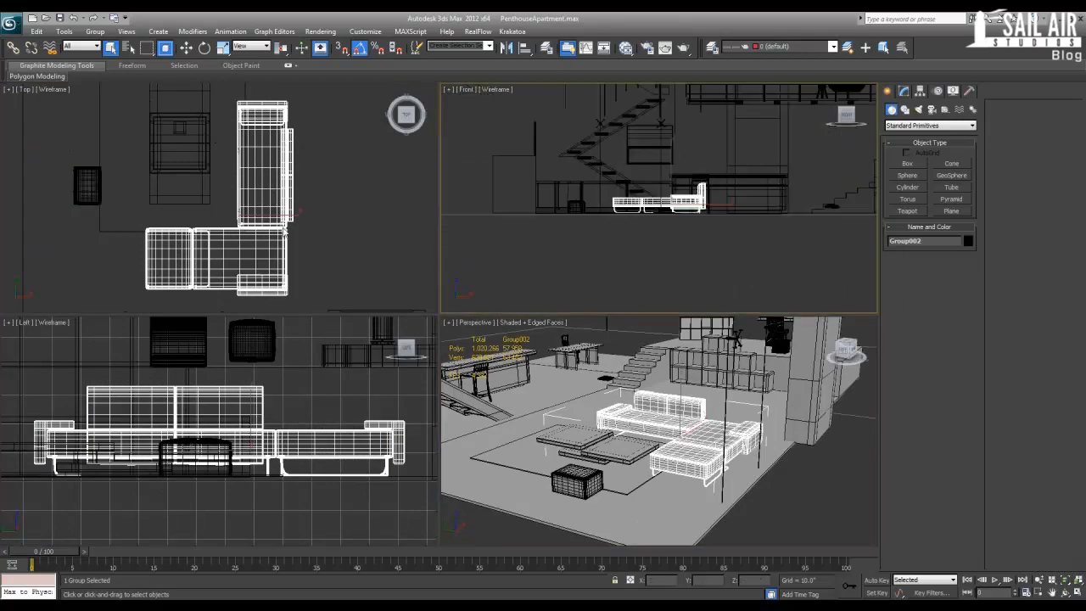
{"action": "scroll", "coordinate": [285, 230], "scroll_direction": "down", "scroll_amount": 8}
{"action": "scroll", "coordinate": [277, 356], "scroll_direction": "down", "scroll_amount": 4}
{"action": "middle_click_drag", "start_coordinate": [619, 447], "coordinate": [690, 436], "text": "alt"}
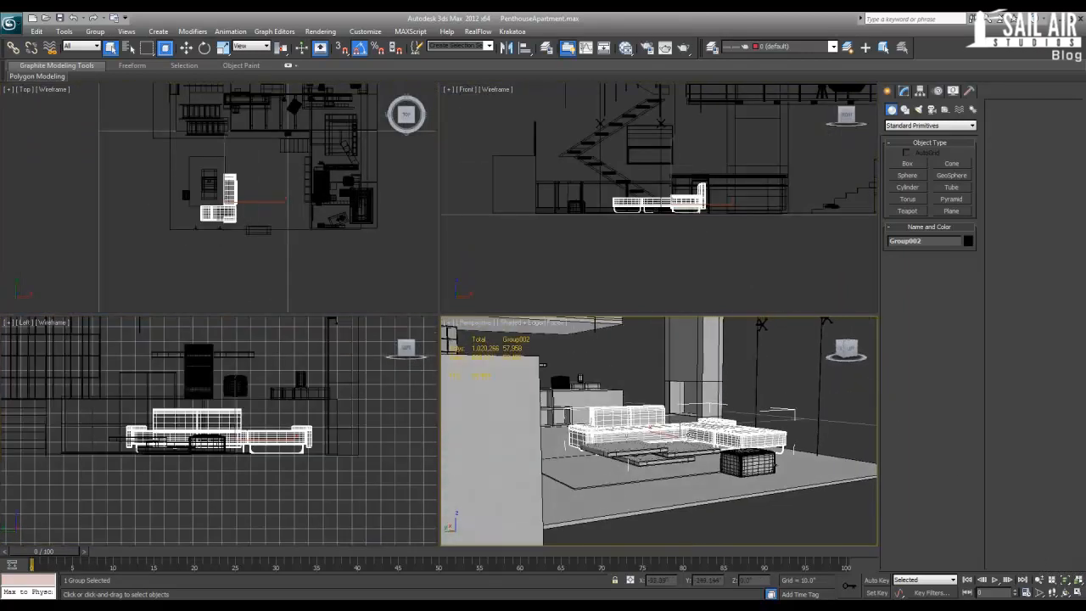
{"action": "left_click", "coordinate": [1077, 580]}
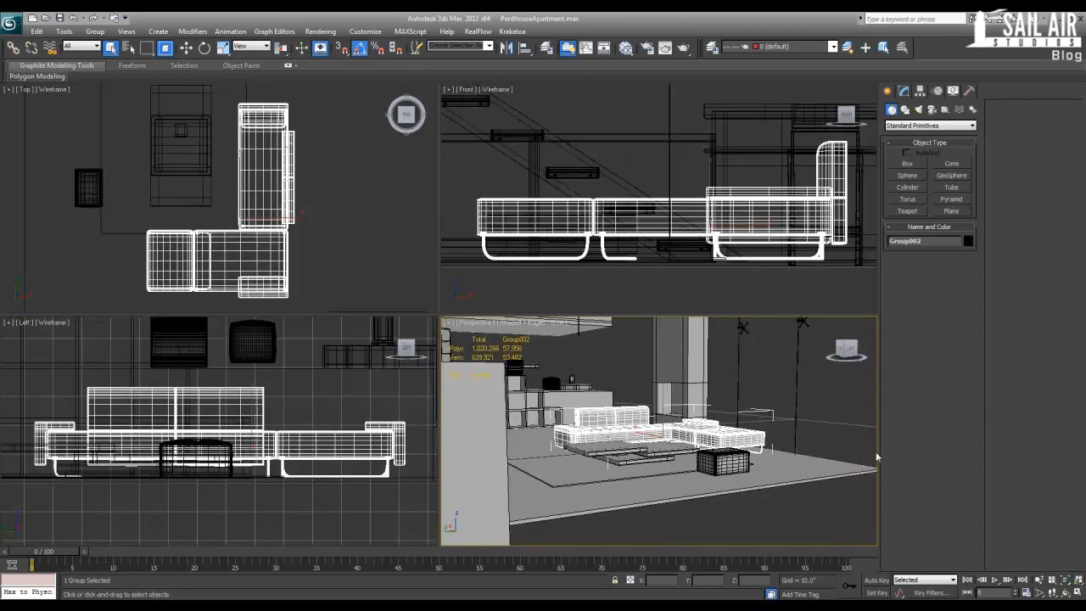
Step: Orbit around the sofa and maximize the Perspective view for a raised view of the seating area
{"action": "middle_click_drag", "start_coordinate": [719, 450], "coordinate": [572, 420], "text": "alt"}
{"action": "key", "text": "alt+w"}
{"action": "middle_click_drag", "start_coordinate": [515, 340], "coordinate": [516, 351], "text": "alt"}
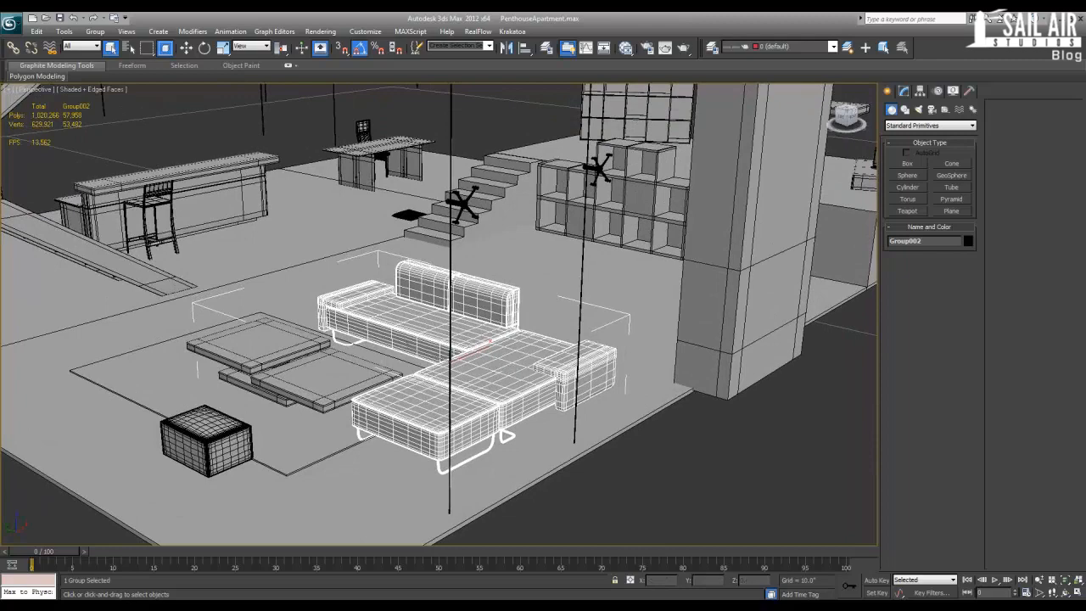
Step: Try the Field-of-View and Zoom Region tools, enlarging a region around the sofa
{"action": "left_click", "coordinate": [1039, 593]}
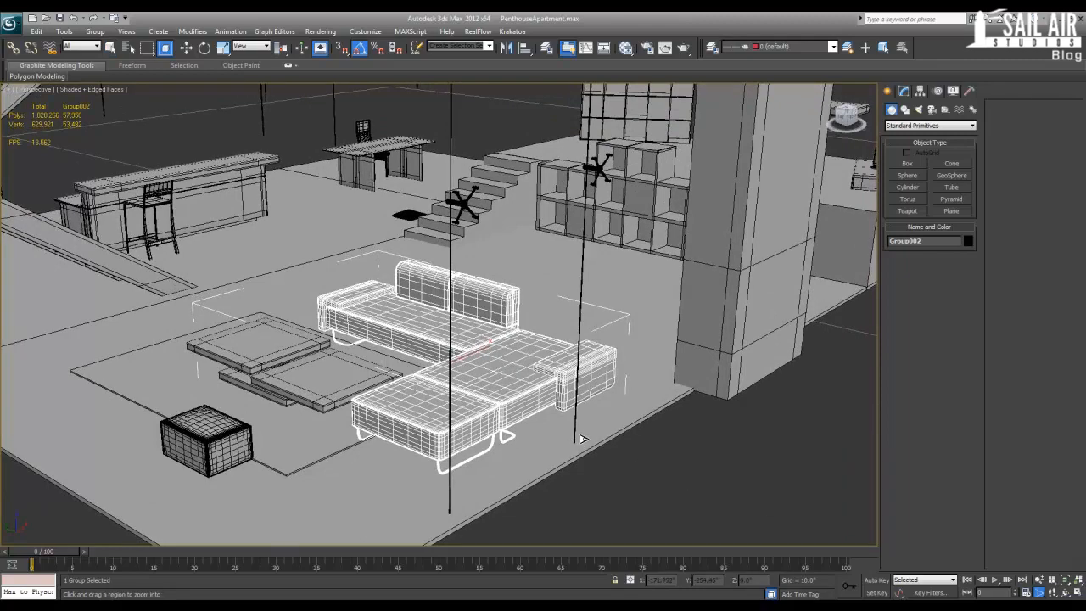
{"action": "mouse_move", "coordinate": [580, 435]}
{"action": "left_mouse_down"}
{"action": "mouse_move", "coordinate": [557, 395]}
{"action": "mouse_move", "coordinate": [552, 274]}
{"action": "mouse_move", "coordinate": [546, 283]}
{"action": "mouse_move", "coordinate": [518, 189]}
{"action": "mouse_move", "coordinate": [523, 293]}
{"action": "mouse_move", "coordinate": [518, 232]}
{"action": "mouse_move", "coordinate": [584, 559]}
{"action": "mouse_move", "coordinate": [582, 456]}
{"action": "left_mouse_up"}
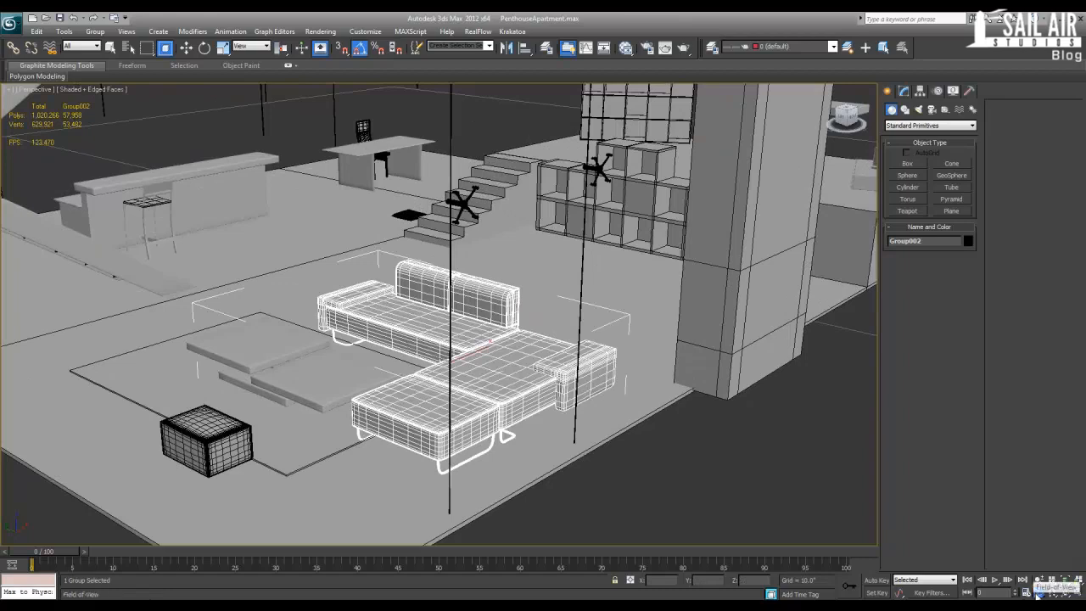
{"action": "left_click", "coordinate": [1037, 595]}
{"action": "left_click", "coordinate": [1038, 582]}
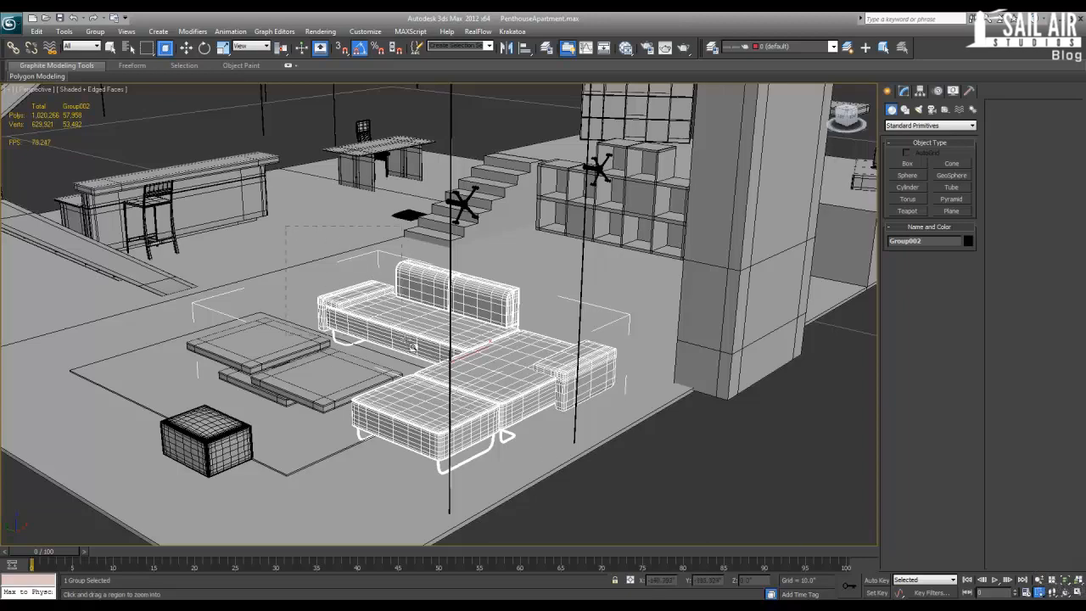
{"action": "left_click_drag", "start_coordinate": [659, 495], "coordinate": [660, 495]}
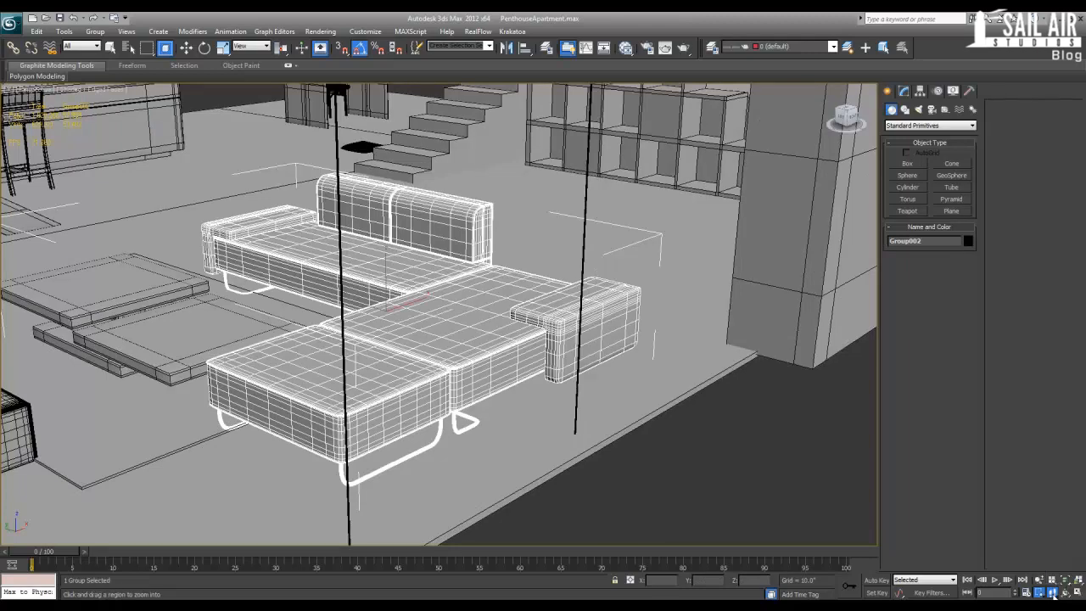
Step: Move through the living area with the Walk Through tool toward the low table, ending the walk there
{"action": "left_click_drag", "start_coordinate": [415, 348], "coordinate": [463, 353]}
{"action": "key", "text": "Up"}
{"action": "key", "text": "Left"}
{"action": "key", "text": "Up"}
{"action": "key", "text": "Up"}
{"action": "key", "text": "Up"}
{"action": "key", "text": "Up"}
{"action": "key", "text": "Up"}
{"action": "key", "text": "Down"}
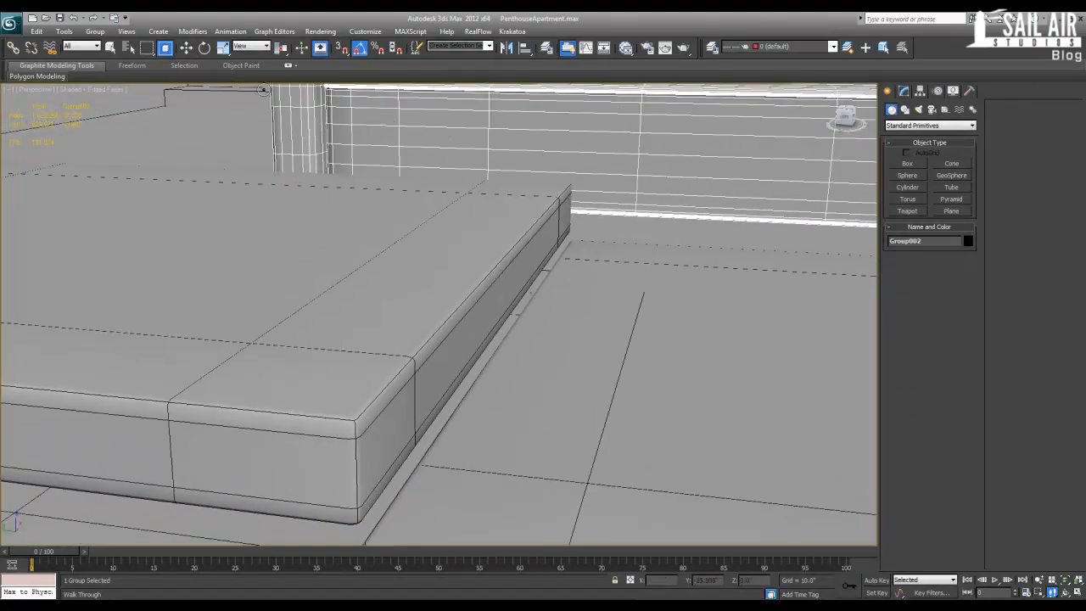
{"action": "right_click", "coordinate": [287, 127]}
Step: Practise zooming, orbiting and panning around the sofa and the ground floor in the Perspective view
{"action": "scroll", "coordinate": [323, 218], "scroll_direction": "down", "scroll_amount": 12}
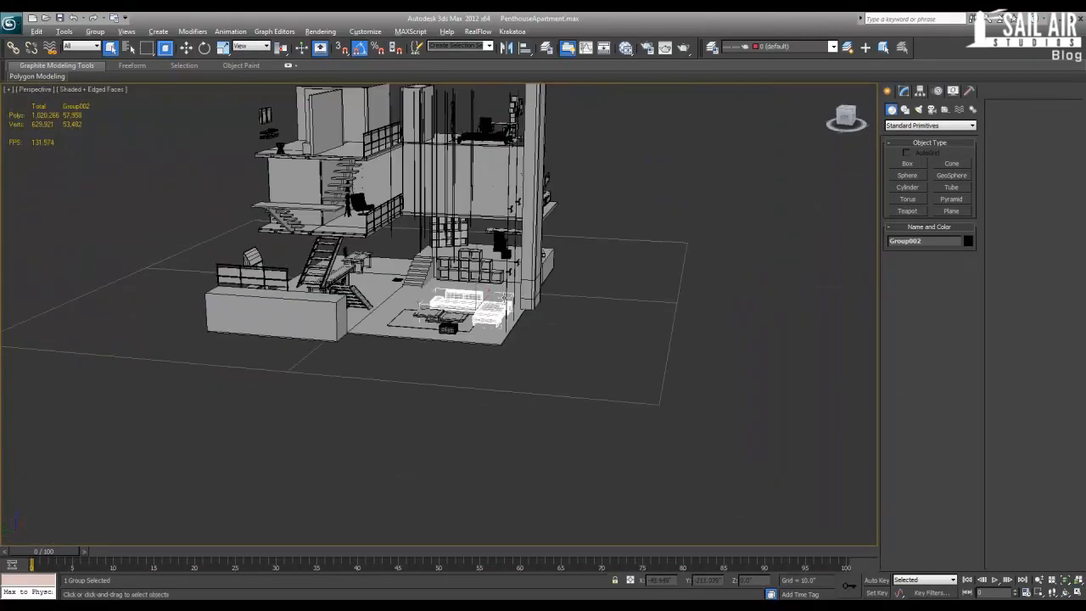
{"action": "middle_click_drag", "start_coordinate": [488, 258], "coordinate": [446, 291], "text": "alt"}
{"action": "middle_click_drag", "start_coordinate": [446, 291], "coordinate": [475, 378]}
{"action": "scroll", "coordinate": [449, 387], "scroll_direction": "up", "scroll_amount": 3}
{"action": "scroll", "coordinate": [477, 381], "scroll_direction": "down", "scroll_amount": 8}
{"action": "scroll", "coordinate": [477, 380], "scroll_direction": "up", "scroll_amount": 10}
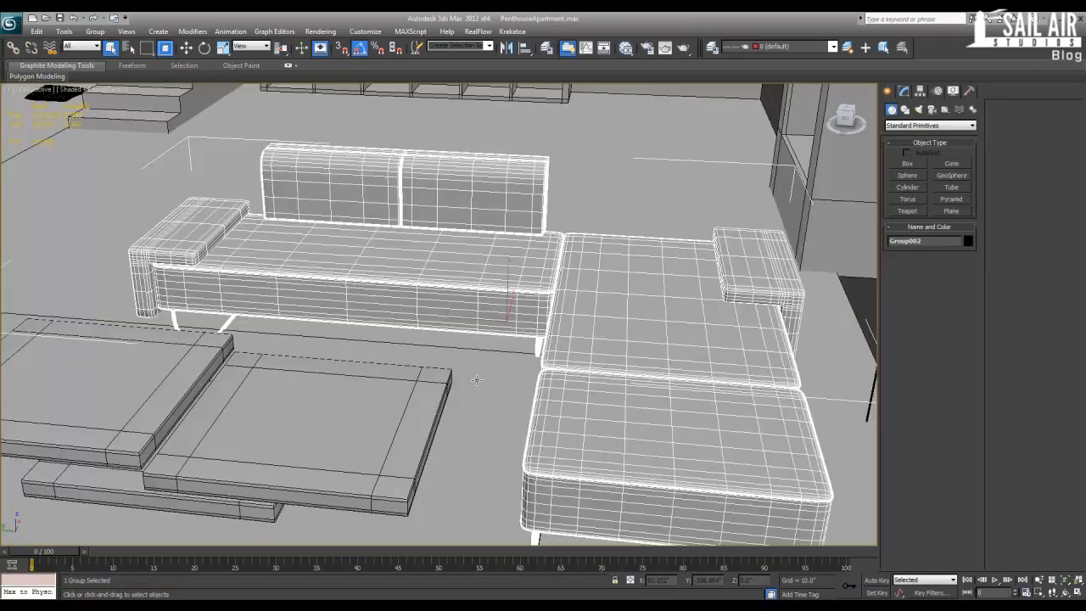
{"action": "scroll", "coordinate": [479, 373], "scroll_direction": "down", "scroll_amount": 5}
{"action": "scroll", "coordinate": [481, 365], "scroll_direction": "up", "scroll_amount": 6}
{"action": "scroll", "coordinate": [449, 350], "scroll_direction": "down", "scroll_amount": 10}
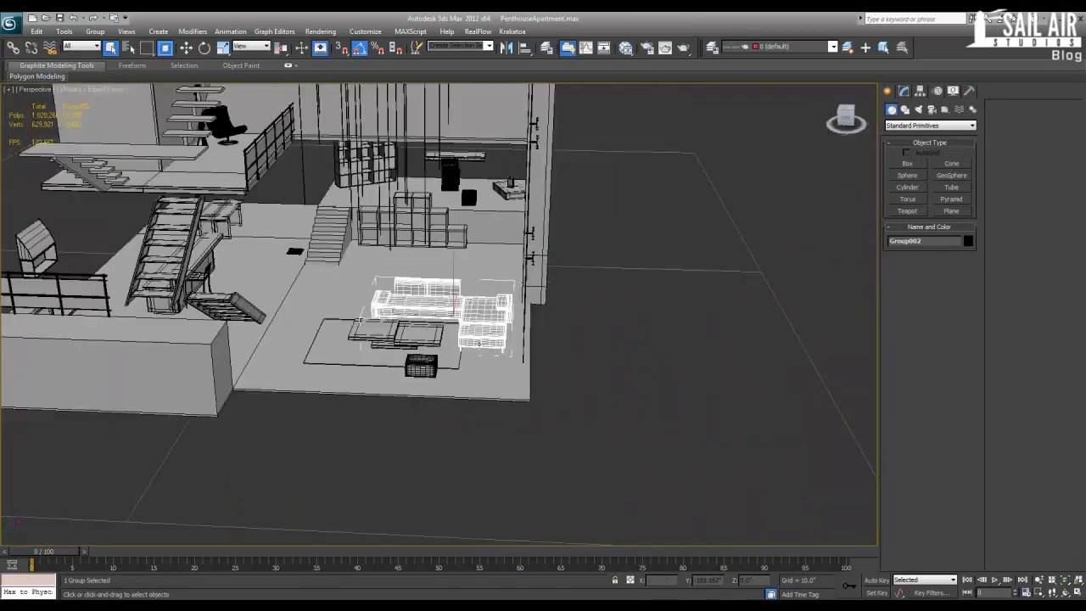
{"action": "middle_click_drag", "start_coordinate": [450, 351], "coordinate": [535, 341]}
{"action": "scroll", "coordinate": [492, 384], "scroll_direction": "up", "scroll_amount": 7}
{"action": "scroll", "coordinate": [479, 365], "scroll_direction": "down", "scroll_amount": 7}
Step: Select the low tabletop beside the sofa, frame it and view it within the living area
{"action": "left_click", "coordinate": [451, 372]}
{"action": "middle_click_drag", "start_coordinate": [451, 371], "coordinate": [494, 405], "text": "alt"}
{"action": "key", "text": "z"}
{"action": "scroll", "coordinate": [495, 404], "scroll_direction": "down", "scroll_amount": 10}
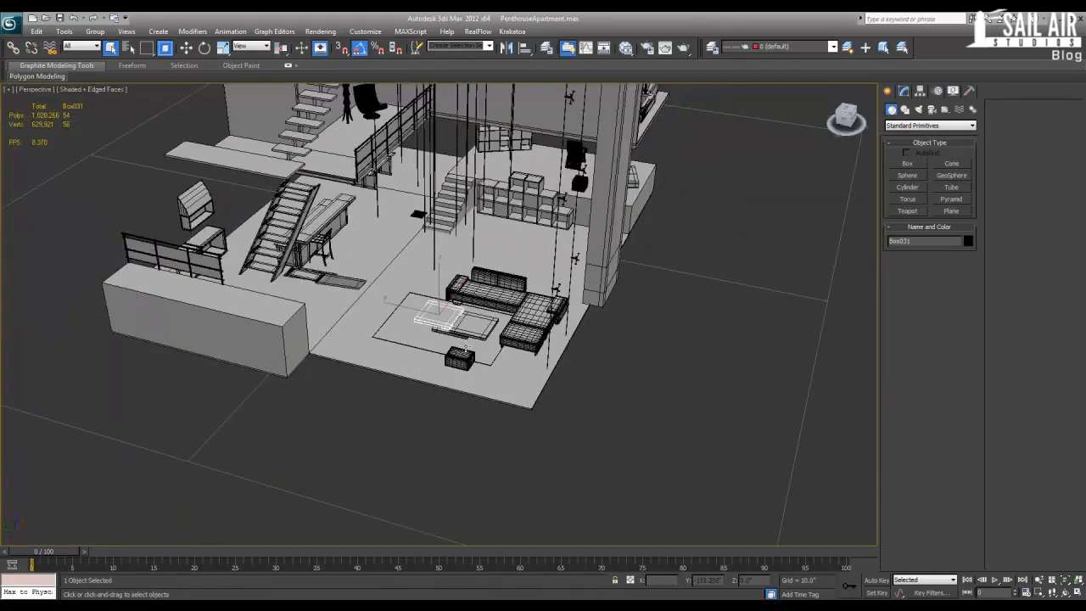
{"action": "scroll", "coordinate": [466, 340], "scroll_direction": "up", "scroll_amount": 8}
{"action": "scroll", "coordinate": [480, 325], "scroll_direction": "down", "scroll_amount": 6}
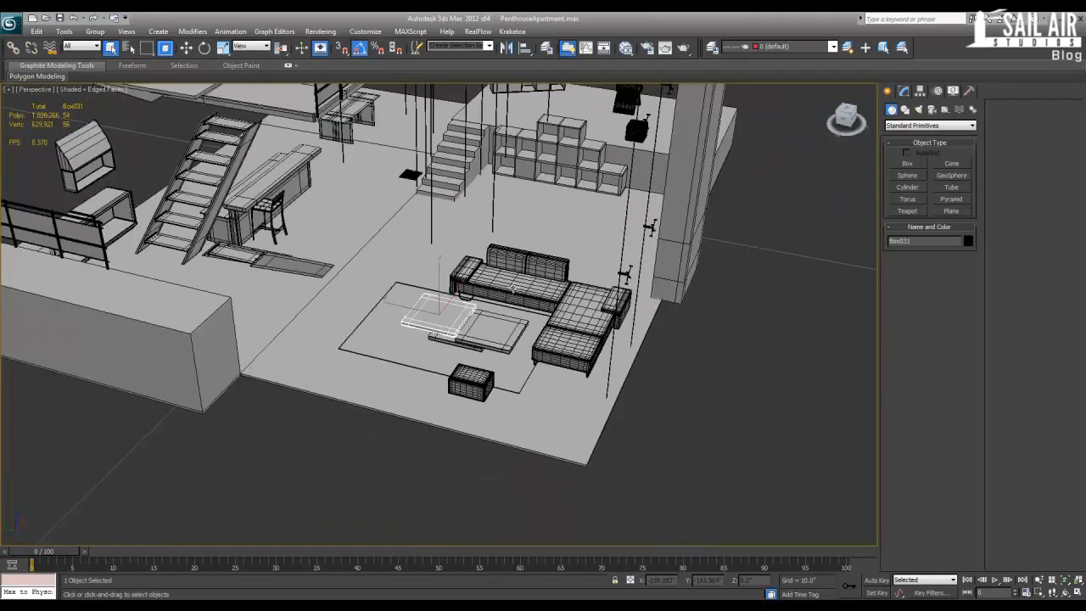
Step: Select the desk behind the bar counter, frame it and orbit to the opposite side of the apartment
{"action": "left_click", "coordinate": [365, 107]}
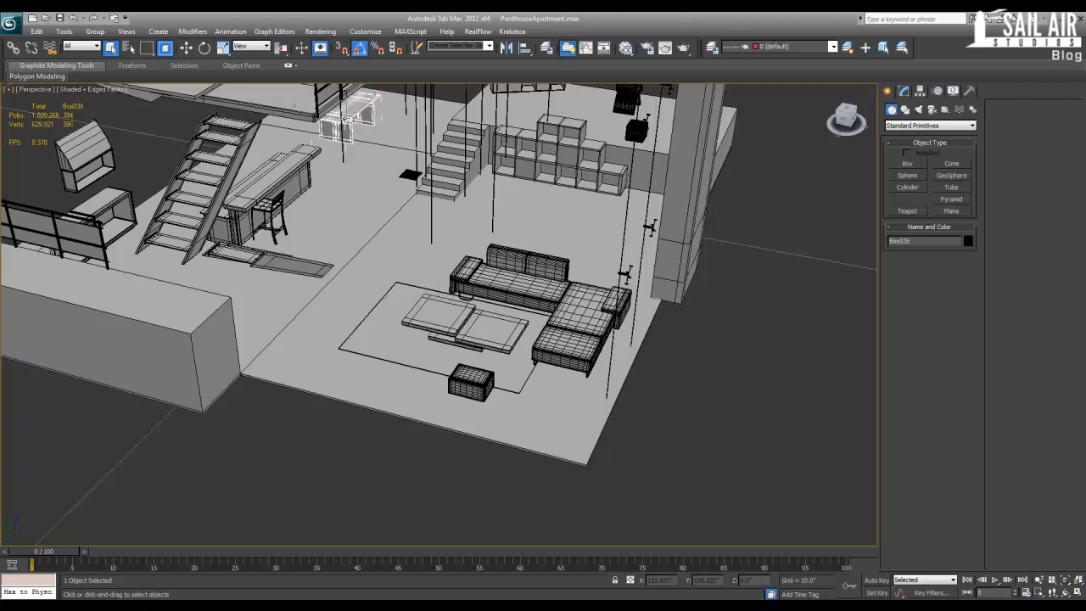
{"action": "key", "text": "z"}
{"action": "middle_click_drag", "start_coordinate": [365, 301], "coordinate": [454, 268], "text": "alt"}
{"action": "scroll", "coordinate": [462, 253], "scroll_direction": "down", "scroll_amount": 10}
{"action": "scroll", "coordinate": [449, 274], "scroll_direction": "up", "scroll_amount": 5}
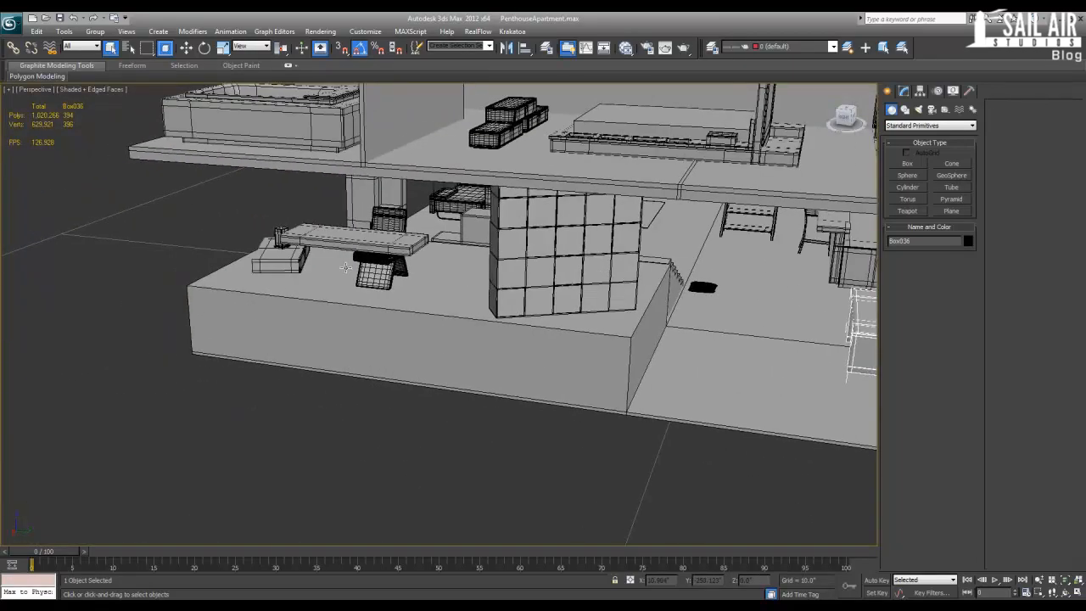
Step: Select and frame the ground-floor base, then the small object on the middle floor, and show the whole apartment
{"action": "left_click", "coordinate": [346, 267]}
{"action": "key", "text": "z"}
{"action": "middle_click_drag", "start_coordinate": [355, 261], "coordinate": [411, 245], "text": "alt"}
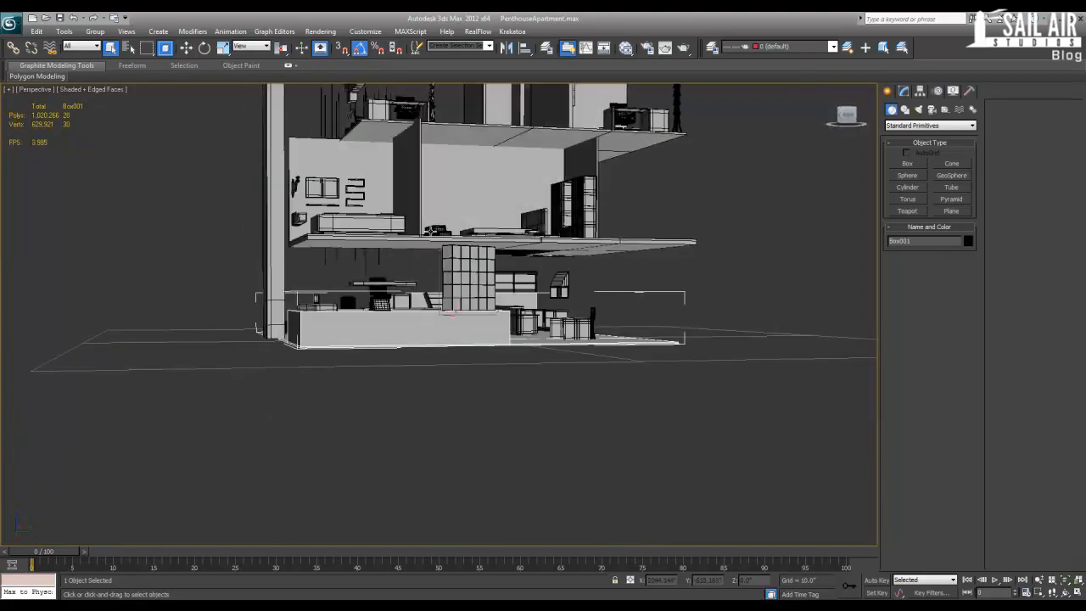
{"action": "left_click", "coordinate": [433, 231]}
{"action": "key", "text": "z"}
{"action": "scroll", "coordinate": [539, 225], "scroll_direction": "down", "scroll_amount": 12}
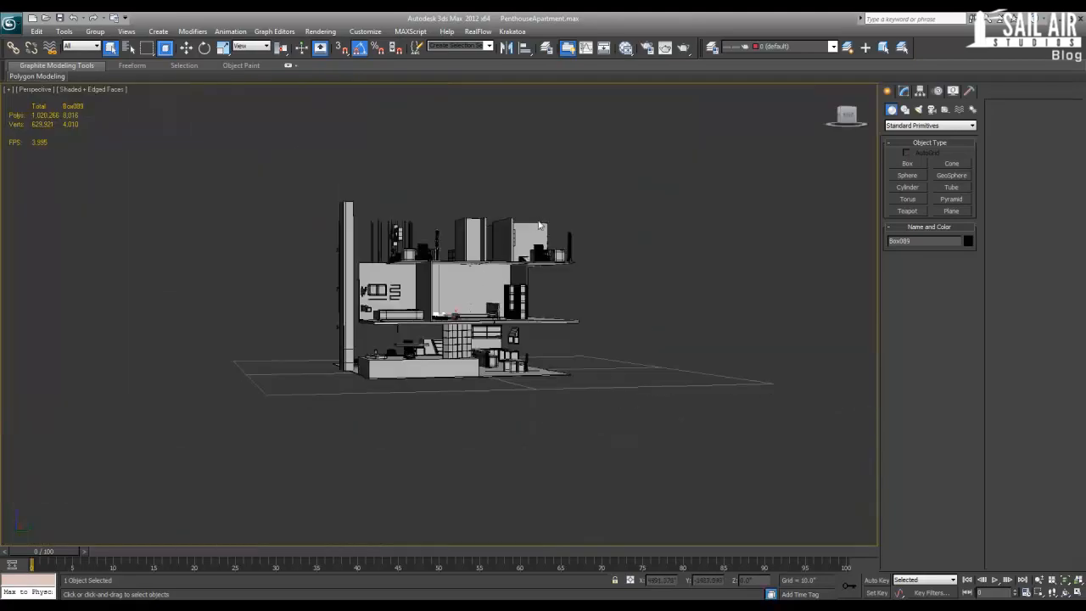
Step: Select and frame the small object by the top-floor desk, and bring the surrounding bedroom and lower floors into view
{"action": "left_click", "coordinate": [539, 254]}
{"action": "key", "text": "z"}
{"action": "middle_click_drag", "start_coordinate": [557, 315], "coordinate": [442, 343], "text": "alt"}
{"action": "scroll", "coordinate": [442, 344], "scroll_direction": "down", "scroll_amount": 6}
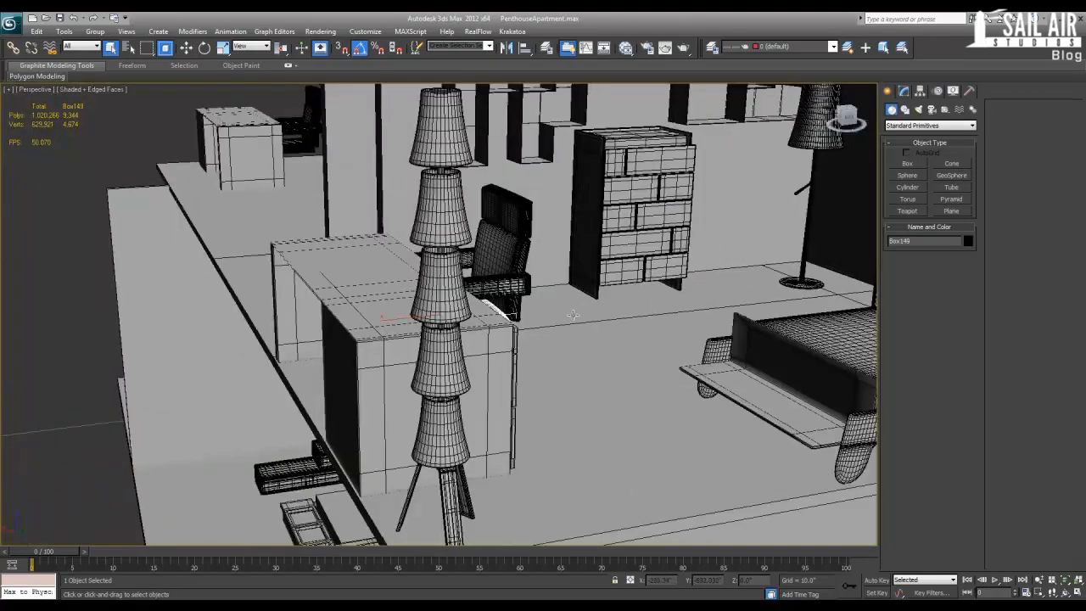
{"action": "middle_click_drag", "start_coordinate": [574, 315], "coordinate": [277, 405]}
{"action": "scroll", "coordinate": [434, 420], "scroll_direction": "down", "scroll_amount": 3}
{"action": "scroll", "coordinate": [486, 387], "scroll_direction": "down", "scroll_amount": 8}
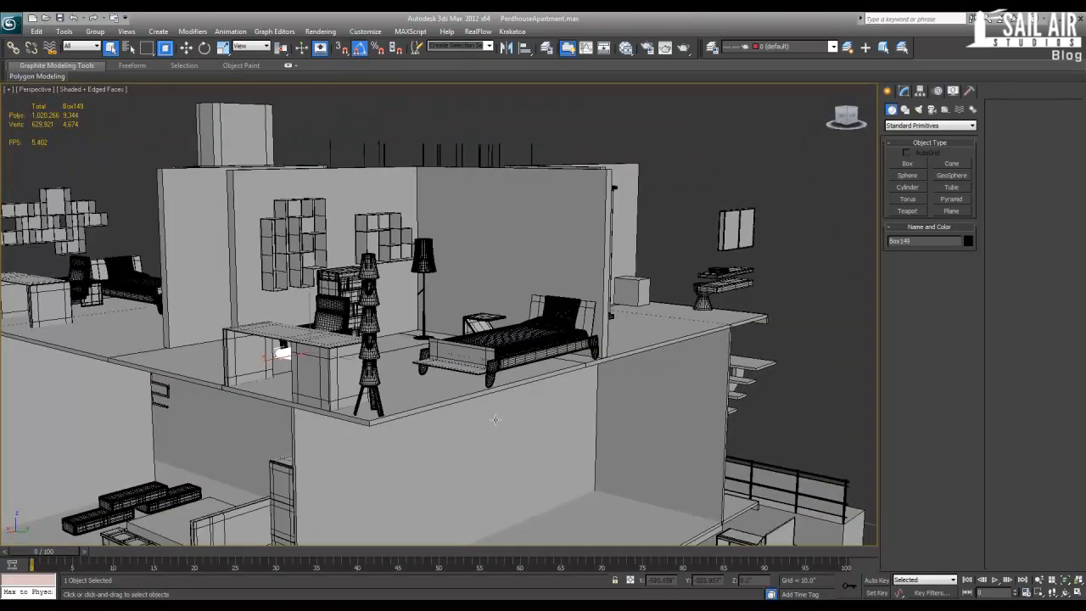
{"action": "middle_click_drag", "start_coordinate": [494, 423], "coordinate": [491, 262]}
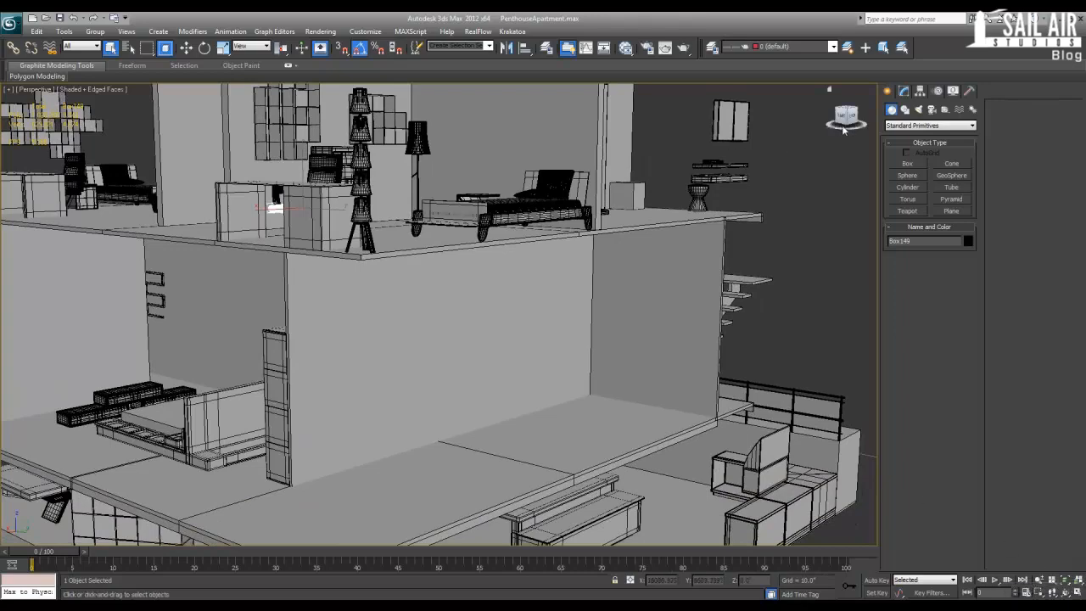
Step: Look at the apartment straight on from the front and another side with the ViewCube, and return to an angled overview
{"action": "scroll", "coordinate": [478, 236], "scroll_direction": "down", "scroll_amount": 4}
{"action": "mouse_move", "coordinate": [469, 267]}
{"action": "middle_mouse_down", "text": "alt"}
{"action": "mouse_move", "coordinate": [435, 270]}
{"action": "mouse_move", "coordinate": [479, 286]}
{"action": "middle_mouse_up", "text": "alt"}
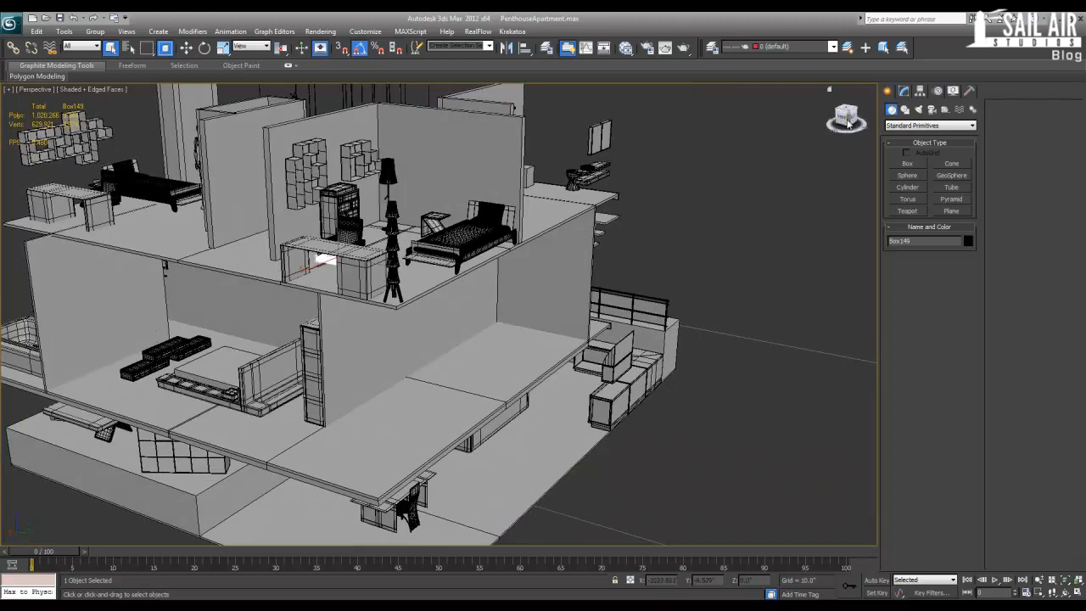
{"action": "middle_click_drag", "start_coordinate": [495, 291], "coordinate": [552, 258]}
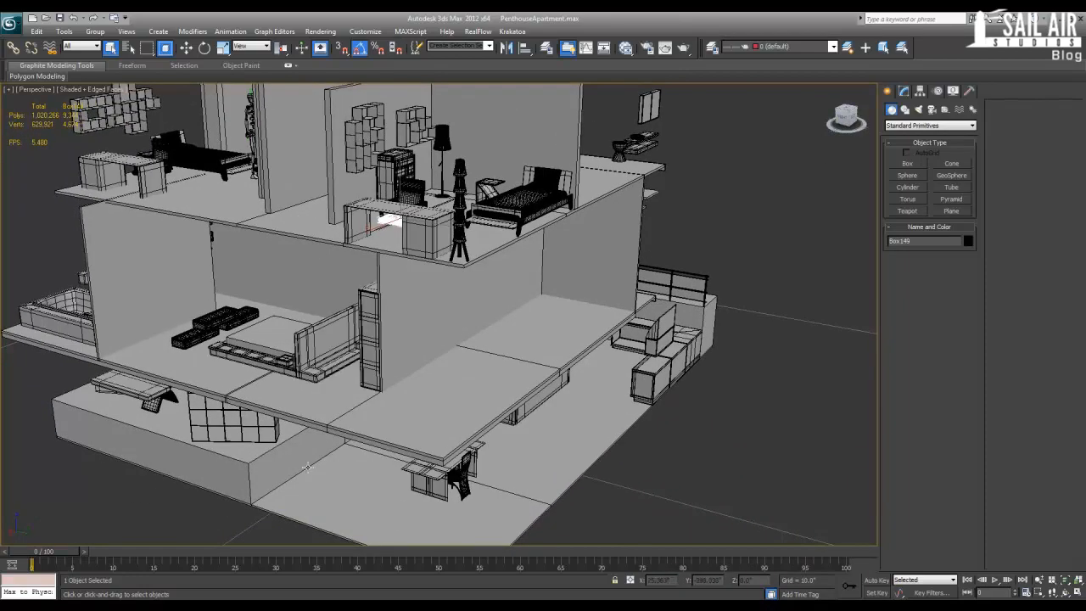
{"action": "left_click", "coordinate": [840, 123]}
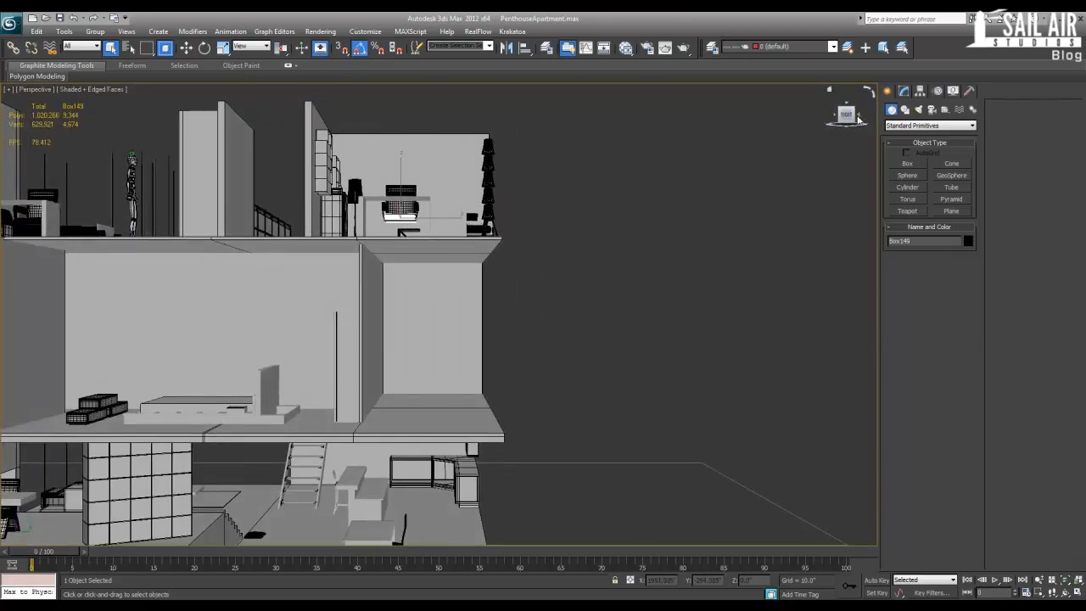
{"action": "left_click", "coordinate": [858, 119]}
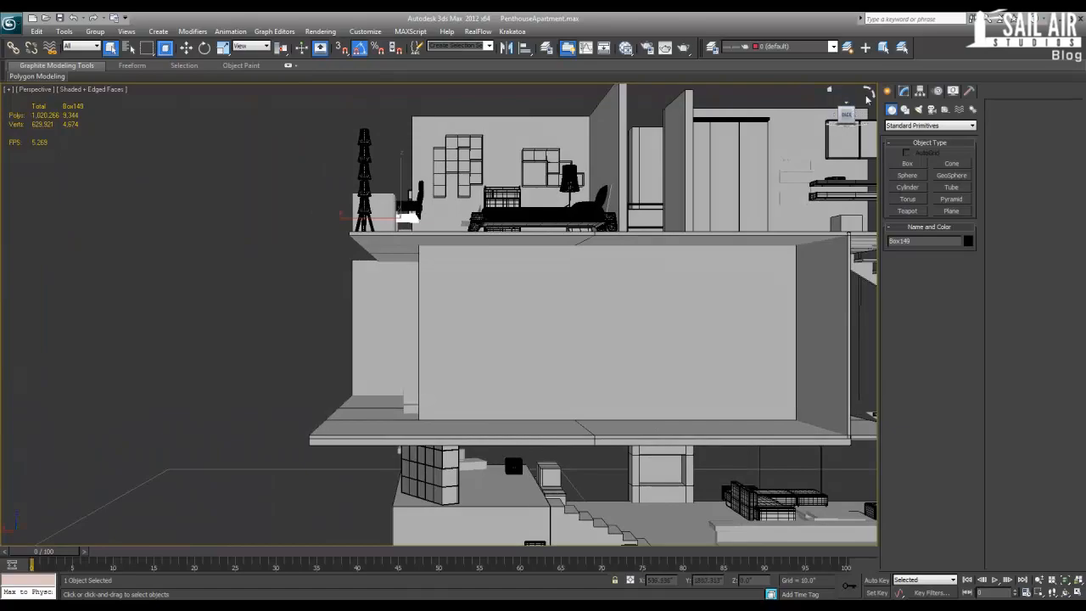
{"action": "middle_click_drag", "start_coordinate": [531, 303], "coordinate": [785, 329], "text": "alt"}
{"action": "scroll", "coordinate": [785, 329], "scroll_direction": "down", "scroll_amount": 5}
{"action": "middle_click_drag", "start_coordinate": [571, 370], "coordinate": [674, 246], "text": "alt"}
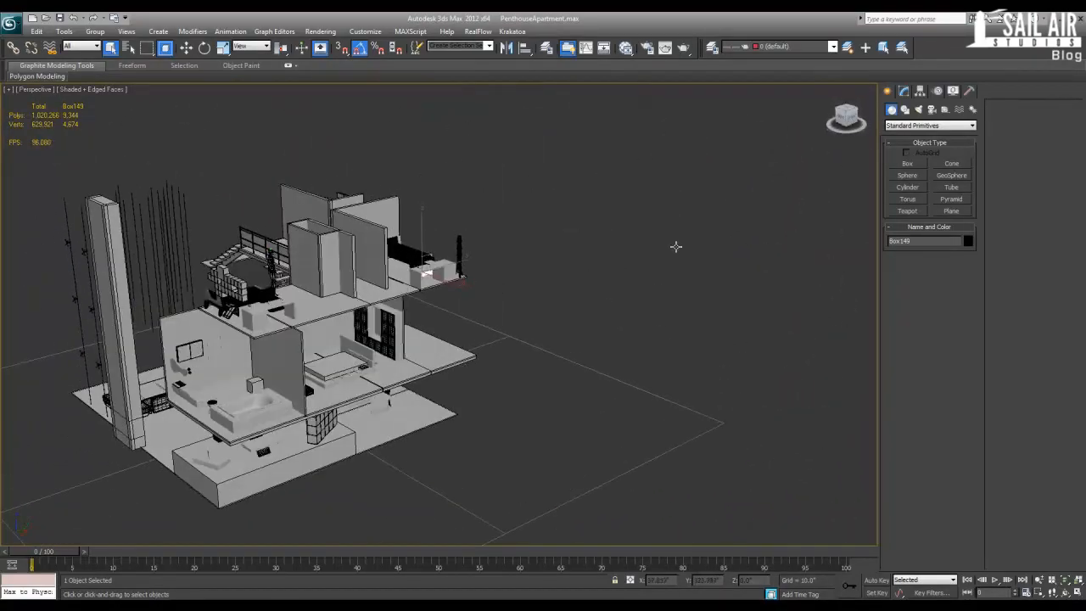
Step: View the apartment from a low and a raised ViewCube angle, and frame the whole scene with nothing selected
{"action": "left_click", "coordinate": [845, 121]}
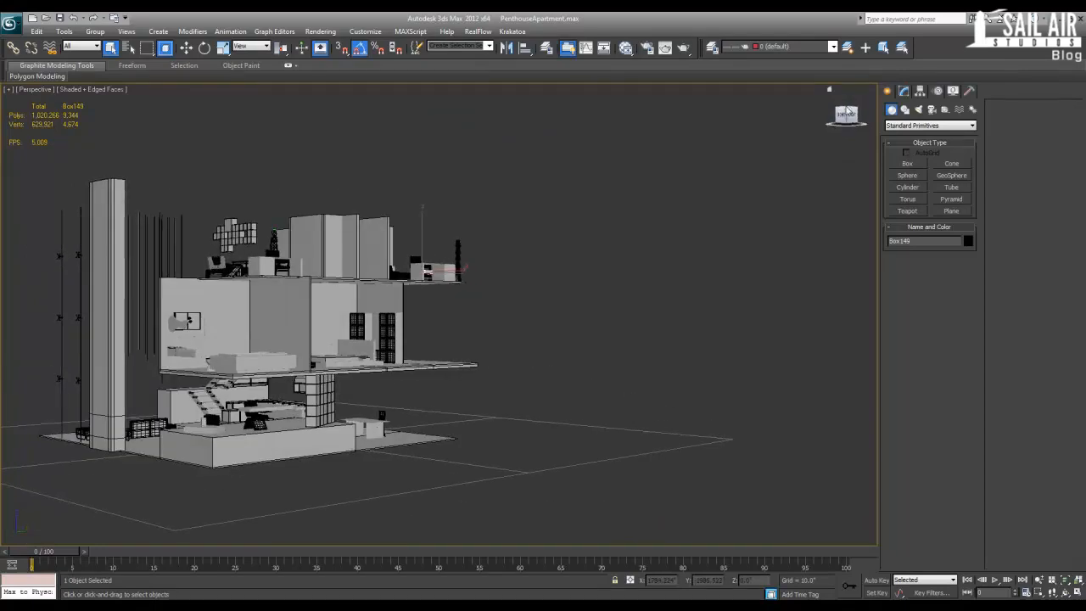
{"action": "left_click", "coordinate": [845, 112]}
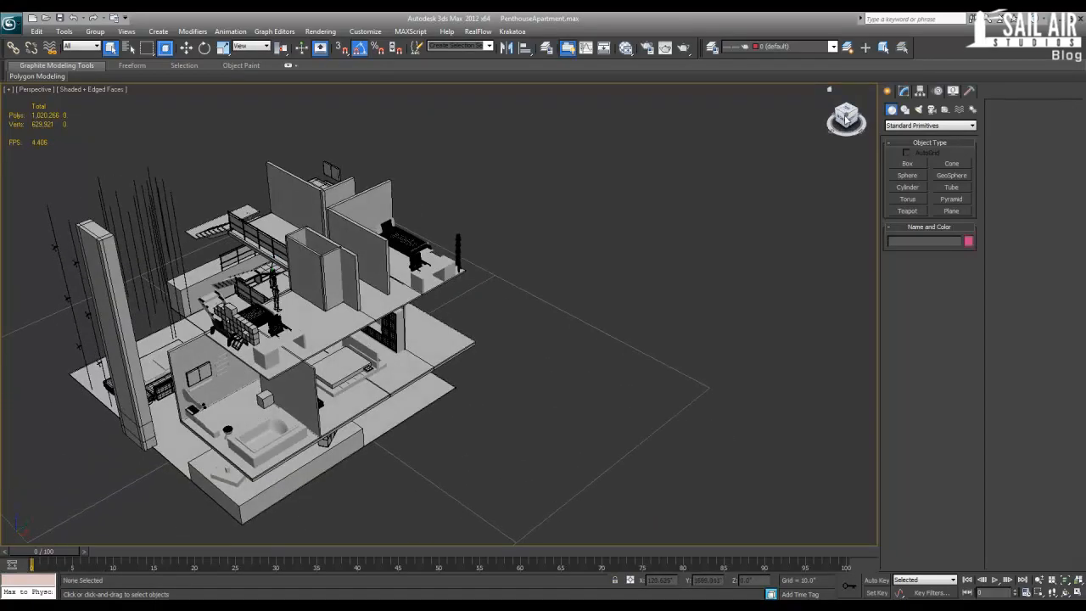
{"action": "key", "text": "z"}
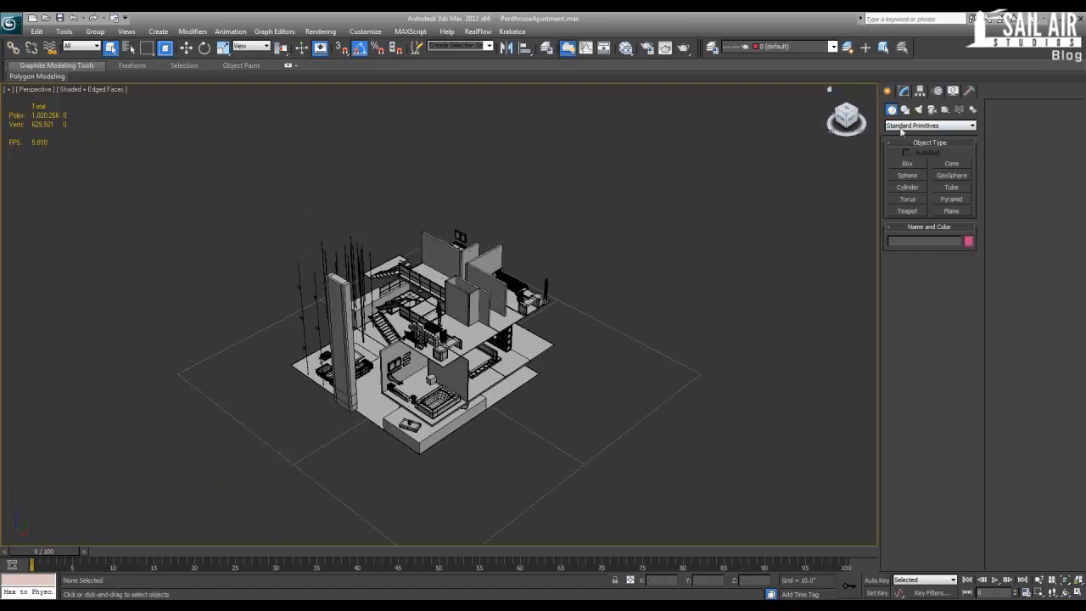
Step: Look at the apartment from the front and the top with the ViewCube, and rotate the top view in quarter turns
{"action": "left_click", "coordinate": [844, 124]}
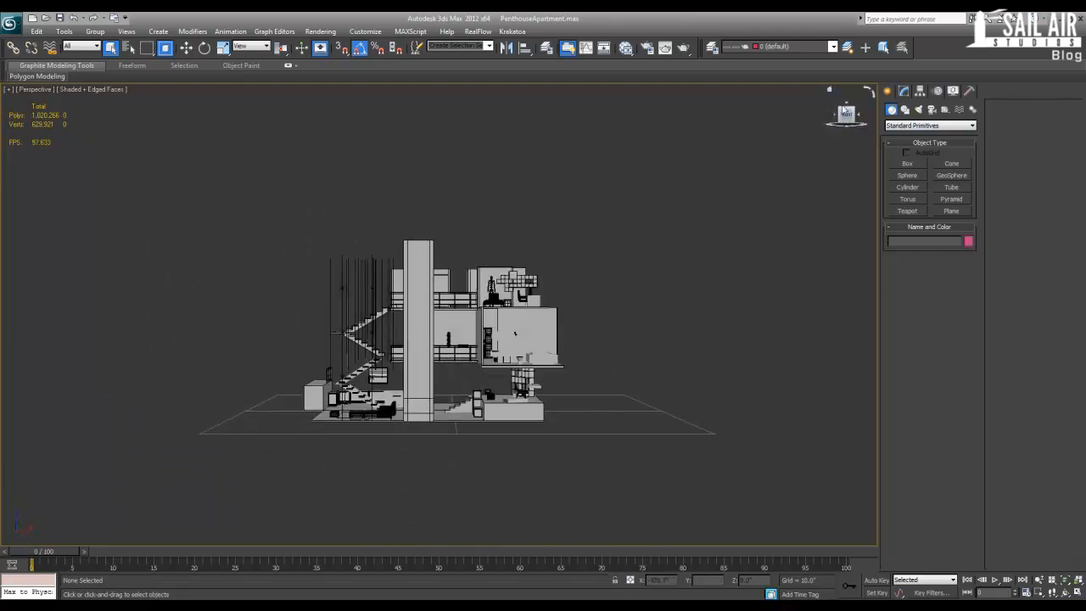
{"action": "left_click", "coordinate": [846, 107]}
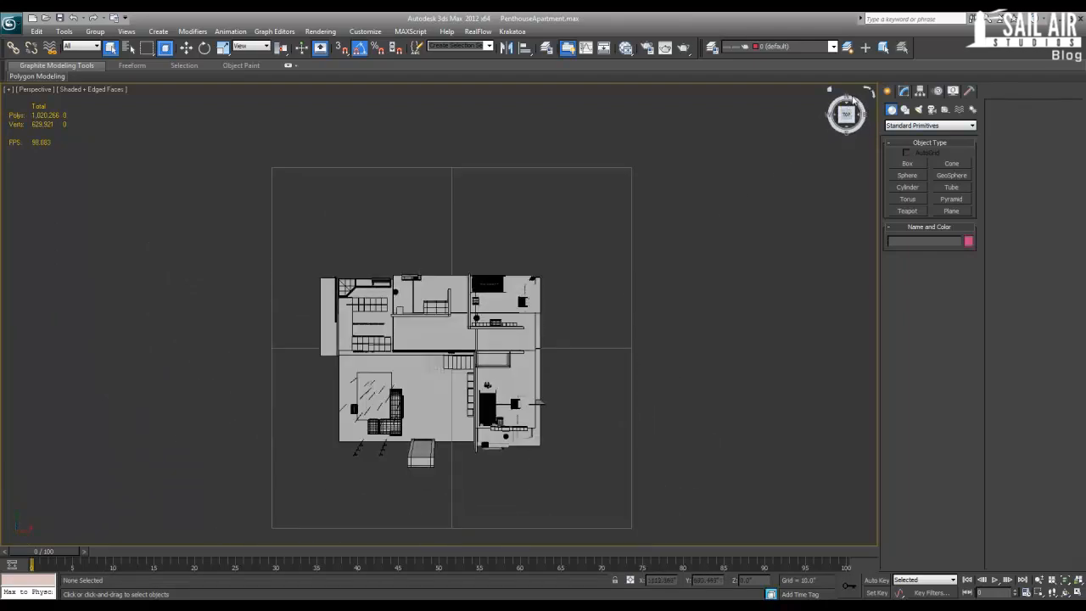
{"action": "left_click", "coordinate": [869, 93]}
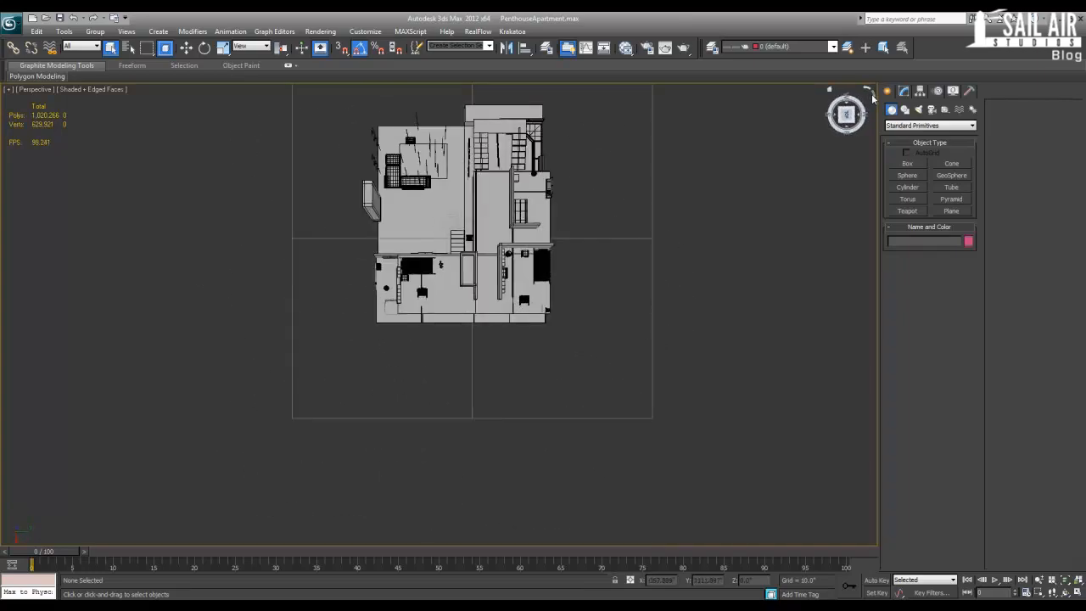
{"action": "left_click", "coordinate": [869, 94]}
{"action": "left_click", "coordinate": [869, 93]}
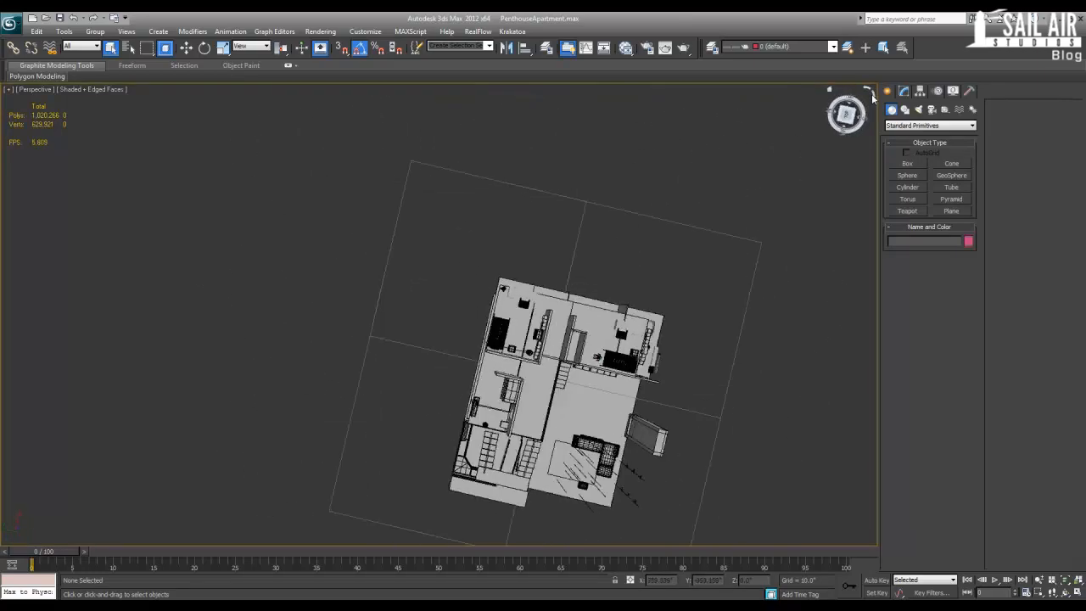
Step: Orbit from the plan view to an angled view, inspect the interior stairs and railing up close, and show the apartment again
{"action": "middle_click_drag", "start_coordinate": [557, 351], "coordinate": [645, 280]}
{"action": "mouse_move", "coordinate": [542, 307]}
{"action": "middle_mouse_down", "text": "alt"}
{"action": "mouse_move", "coordinate": [469, 304]}
{"action": "mouse_move", "coordinate": [543, 293]}
{"action": "middle_mouse_up", "text": "alt"}
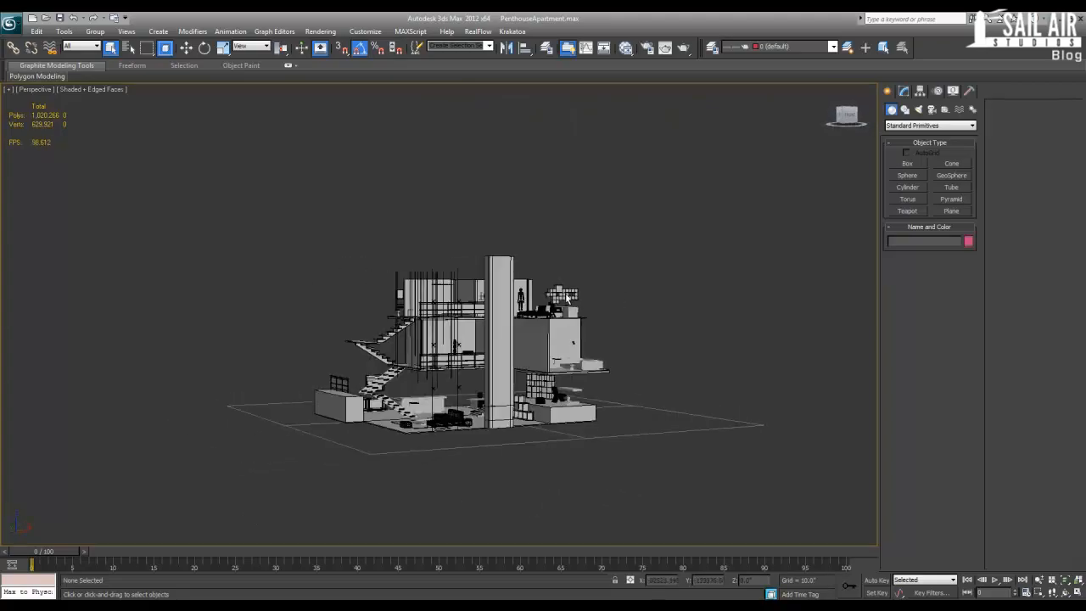
{"action": "scroll", "coordinate": [475, 314], "scroll_direction": "up", "scroll_amount": 5}
{"action": "middle_click_drag", "start_coordinate": [428, 318], "coordinate": [440, 231], "text": "alt"}
{"action": "scroll", "coordinate": [417, 269], "scroll_direction": "up", "scroll_amount": 5}
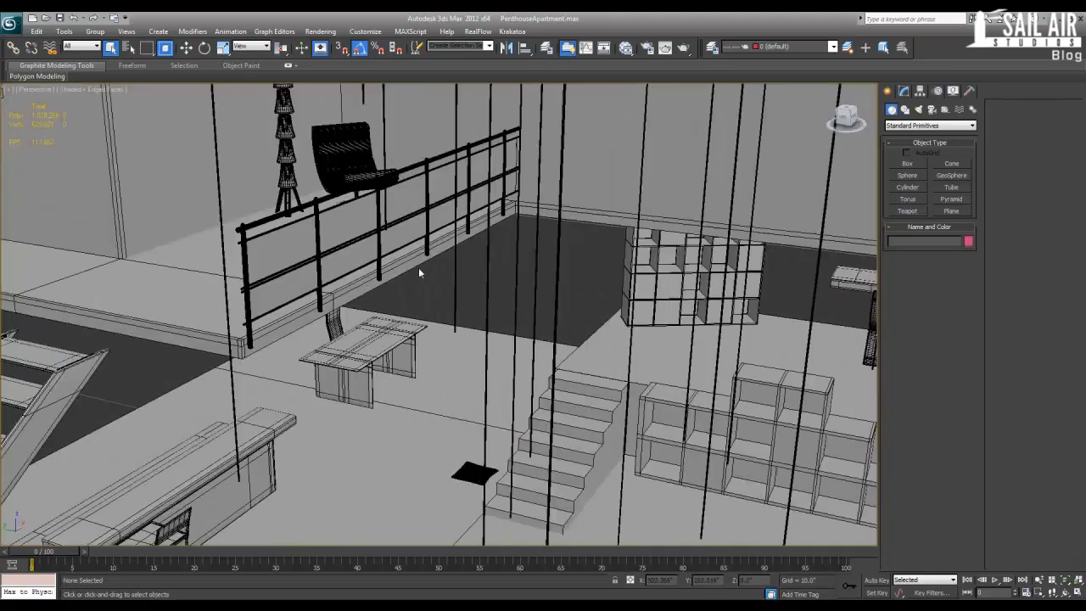
{"action": "middle_click_drag", "start_coordinate": [418, 271], "coordinate": [469, 278], "text": "alt"}
{"action": "scroll", "coordinate": [468, 282], "scroll_direction": "down", "scroll_amount": 10}
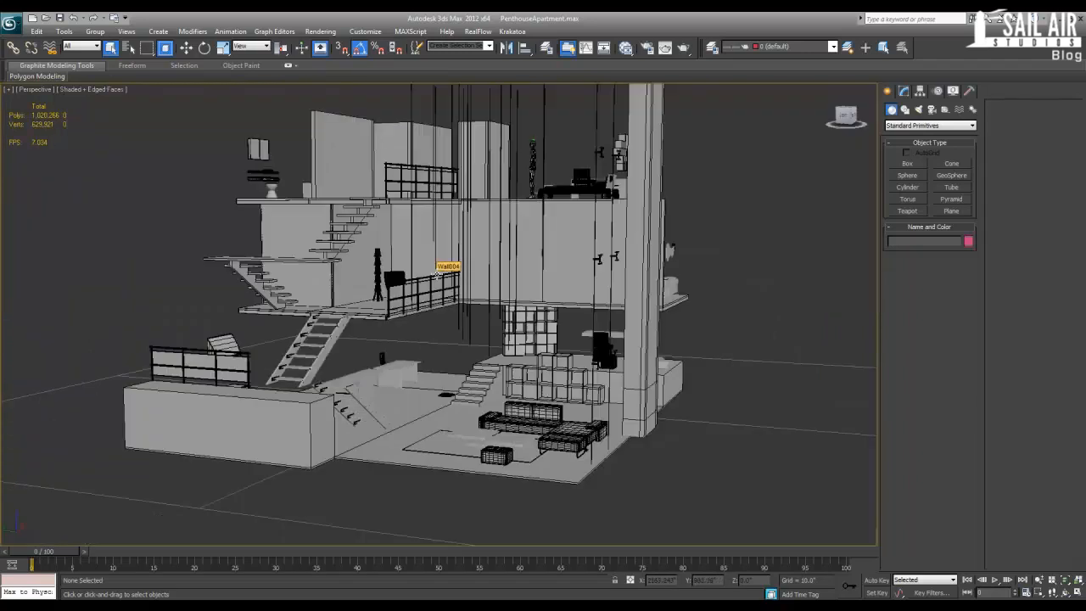
Step: Restore the four-viewport layout through the perspective viewport's general options
{"action": "mouse_move", "coordinate": [21, 80]}
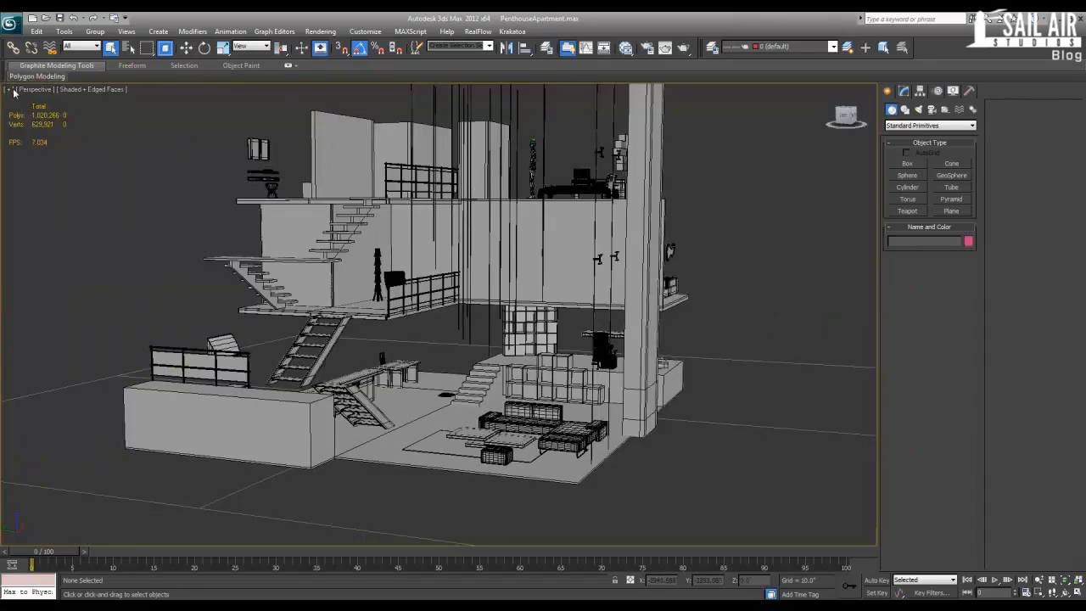
{"action": "left_click", "coordinate": [10, 89]}
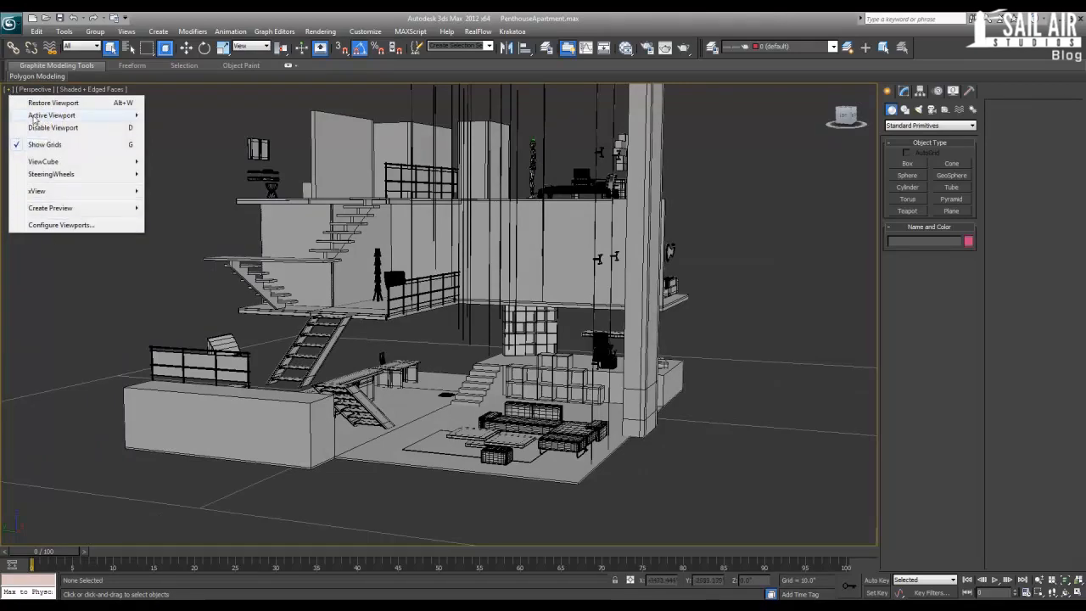
{"action": "left_click", "coordinate": [162, 141]}
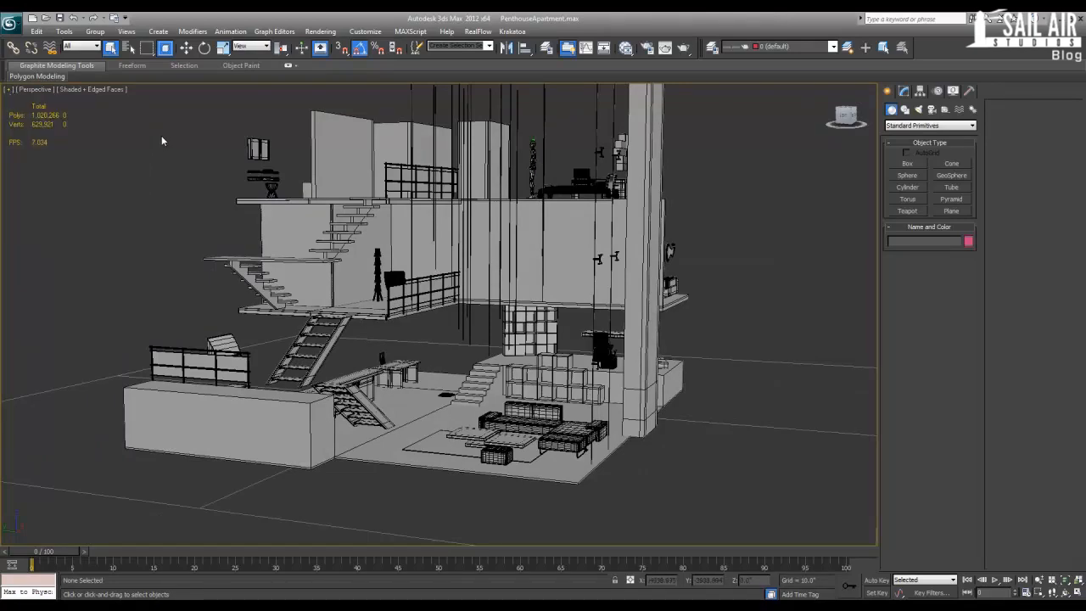
{"action": "left_click", "coordinate": [8, 89]}
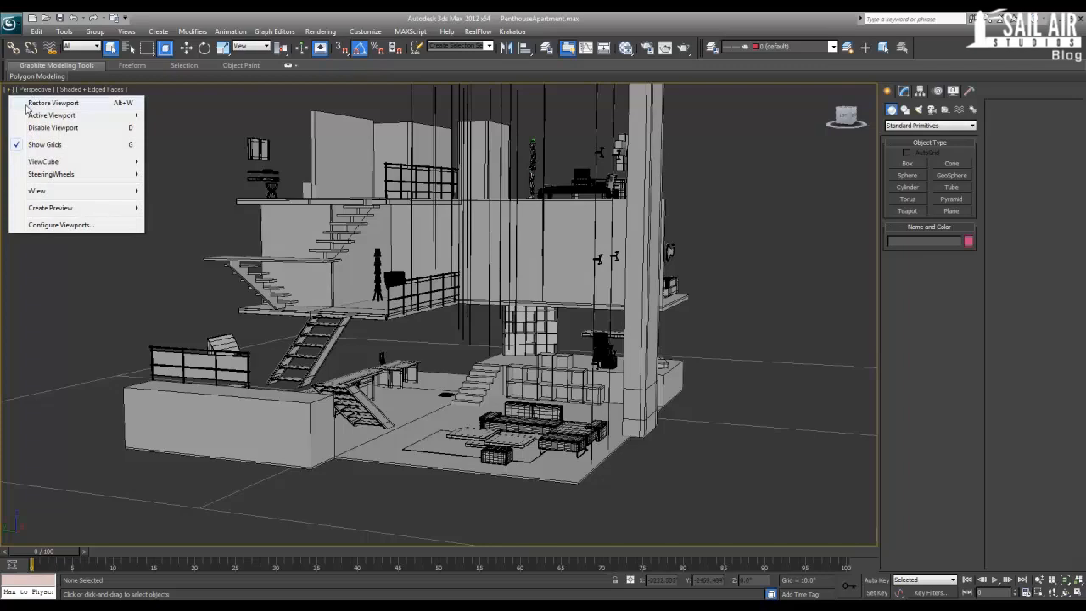
{"action": "left_click", "coordinate": [19, 103]}
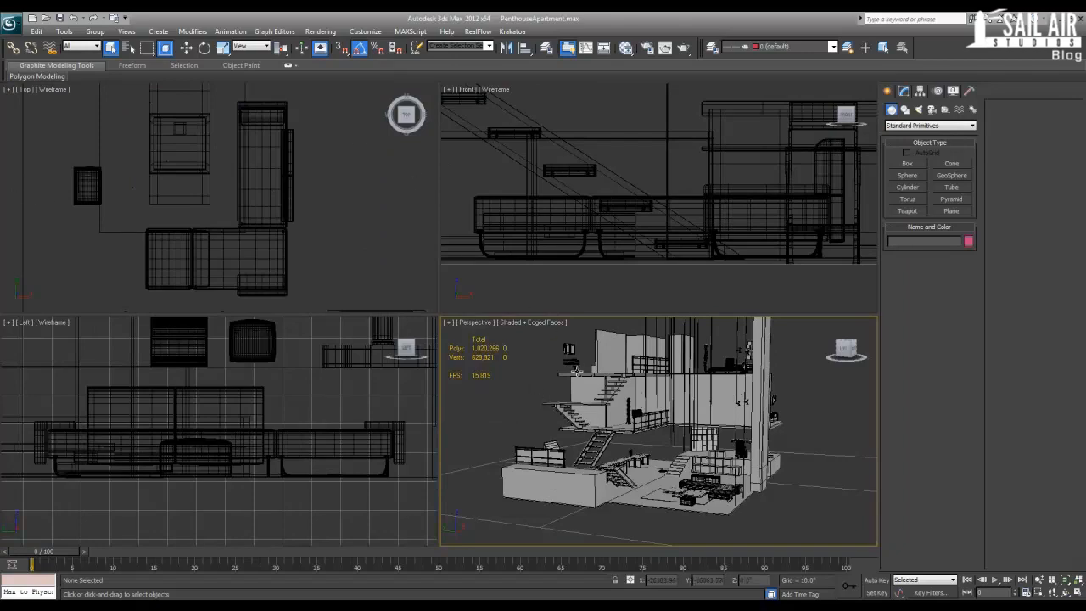
Step: Toggle the perspective viewport between full size and the four-viewport layout several times, ending with it maximized
{"action": "key", "text": "alt+w"}
{"action": "key", "text": "alt+w"}
{"action": "key", "text": "alt+w"}
{"action": "key", "text": "alt+w"}
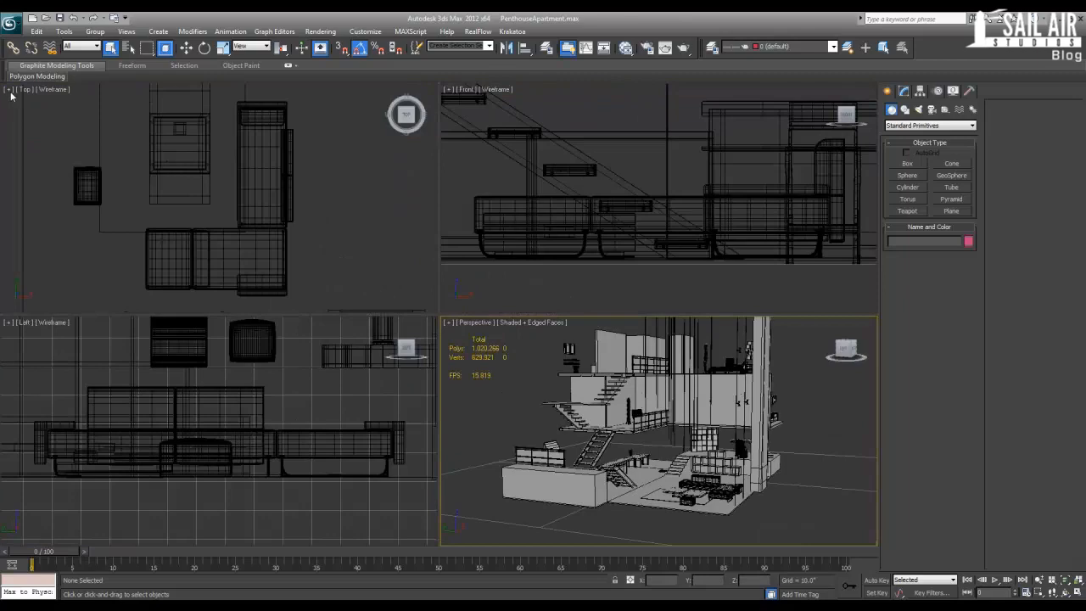
{"action": "left_click", "coordinate": [11, 95]}
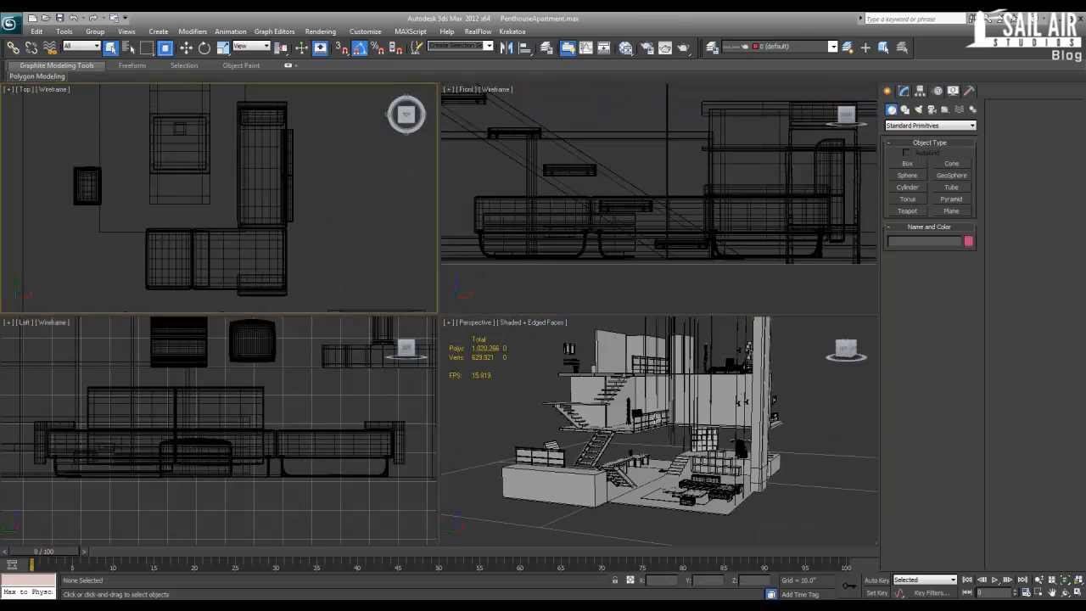
{"action": "left_click", "coordinate": [615, 400]}
{"action": "key", "text": "alt+w"}
{"action": "key", "text": "alt+w"}
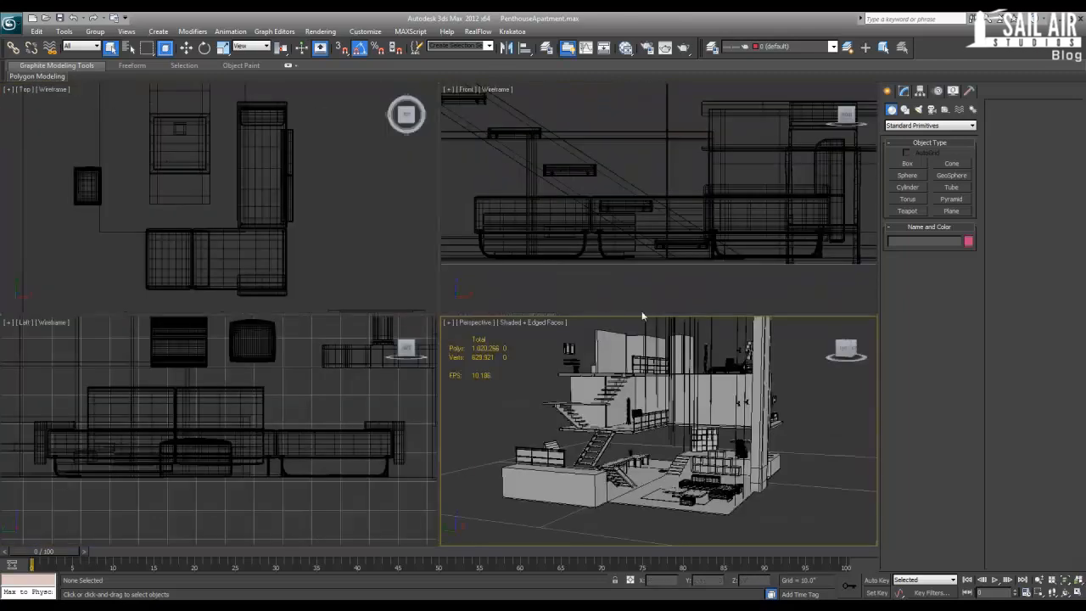
{"action": "left_click", "coordinate": [449, 323]}
{"action": "left_click", "coordinate": [465, 331]}
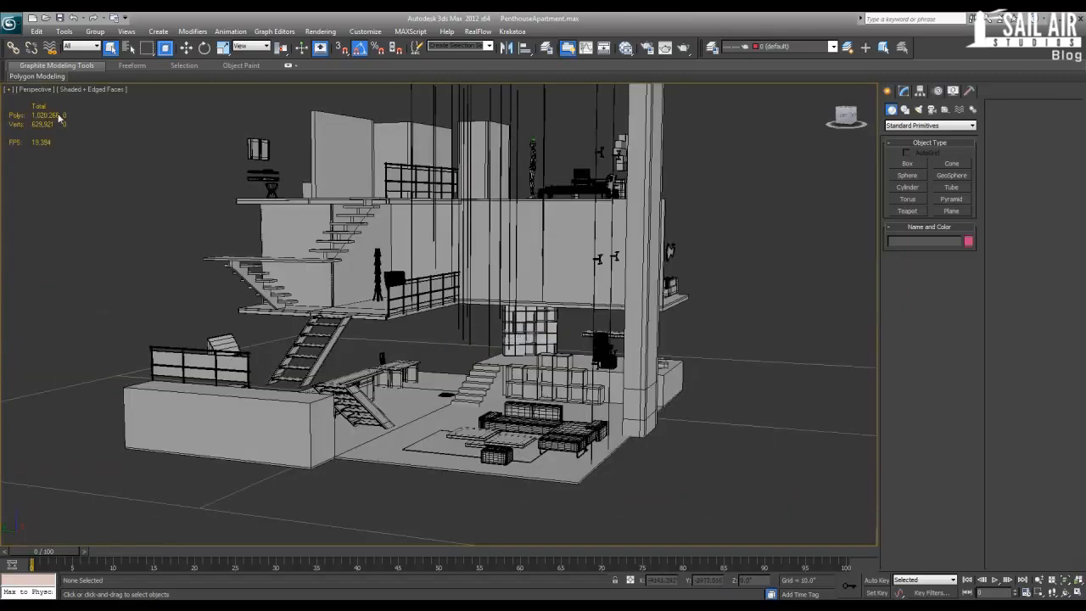
Step: Switch the active viewport from Perspective to Front, to Top and back to Perspective through the viewport's general options
{"action": "mouse_move", "coordinate": [37, 76]}
{"action": "left_click", "coordinate": [7, 89]}
{"action": "mouse_move", "coordinate": [51, 115]}
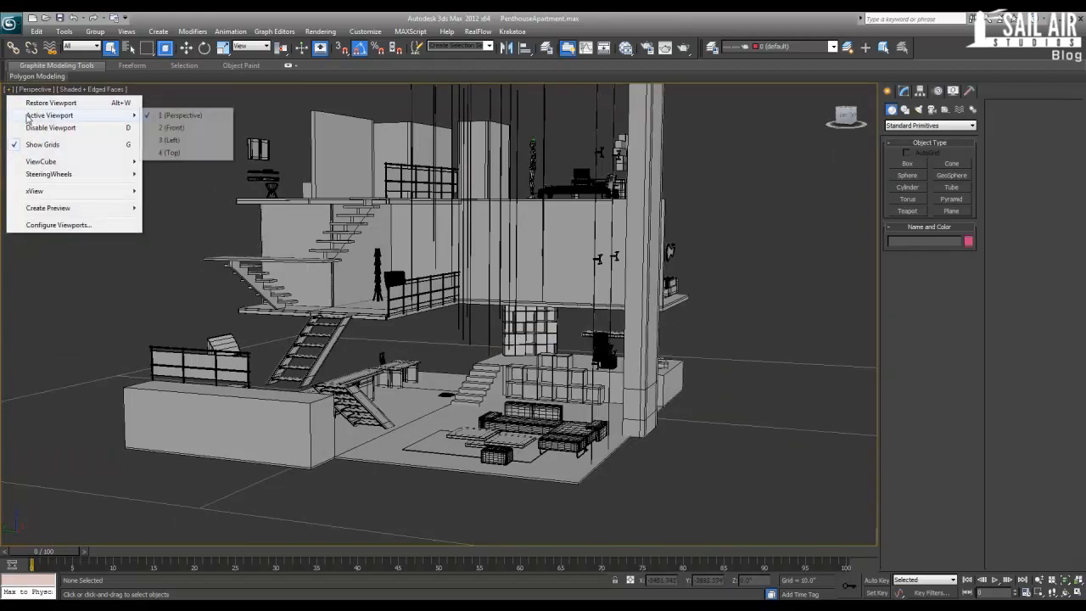
{"action": "left_click", "coordinate": [173, 128]}
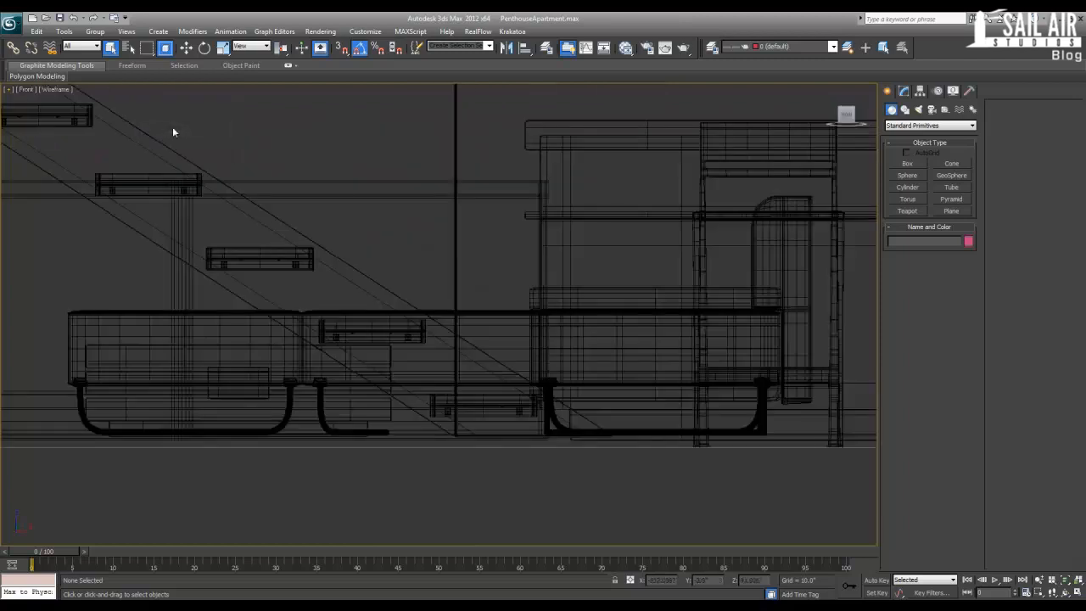
{"action": "left_click", "coordinate": [7, 90]}
{"action": "mouse_move", "coordinate": [94, 116]}
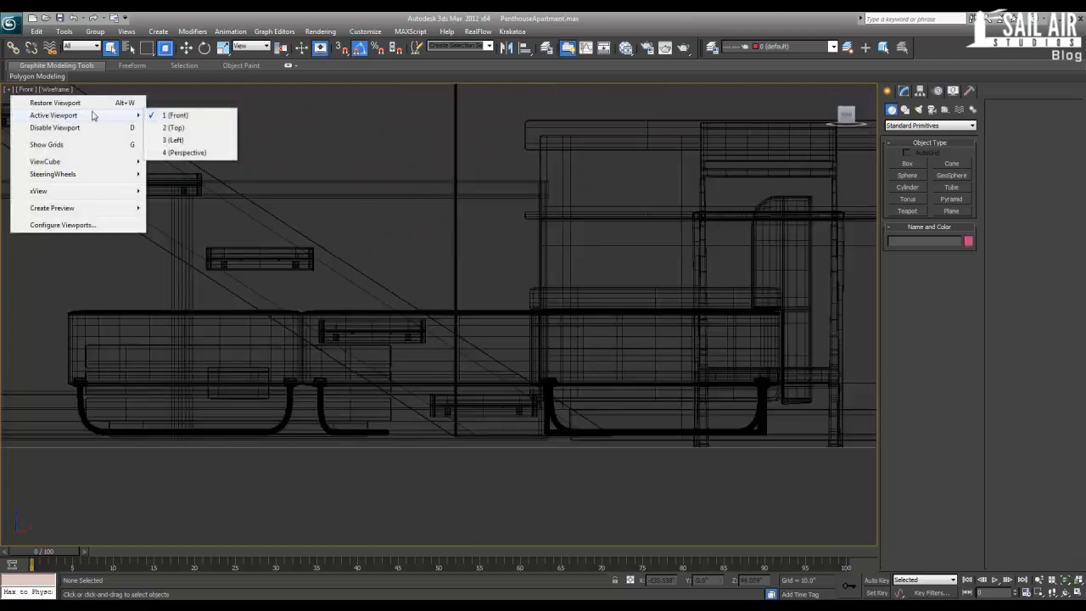
{"action": "left_click", "coordinate": [174, 128]}
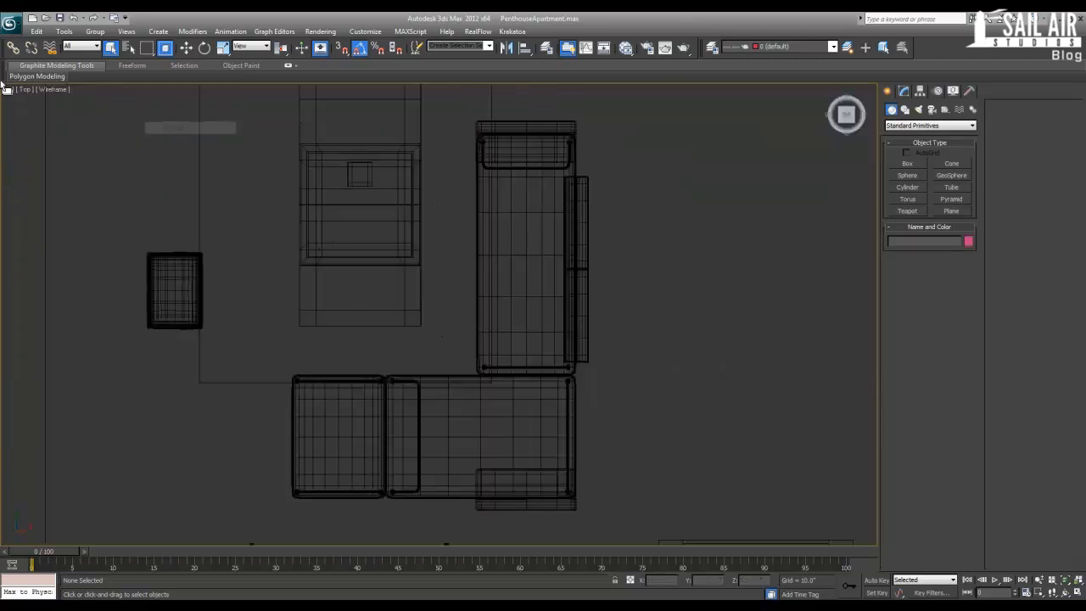
{"action": "left_click", "coordinate": [8, 90]}
{"action": "mouse_move", "coordinate": [87, 123]}
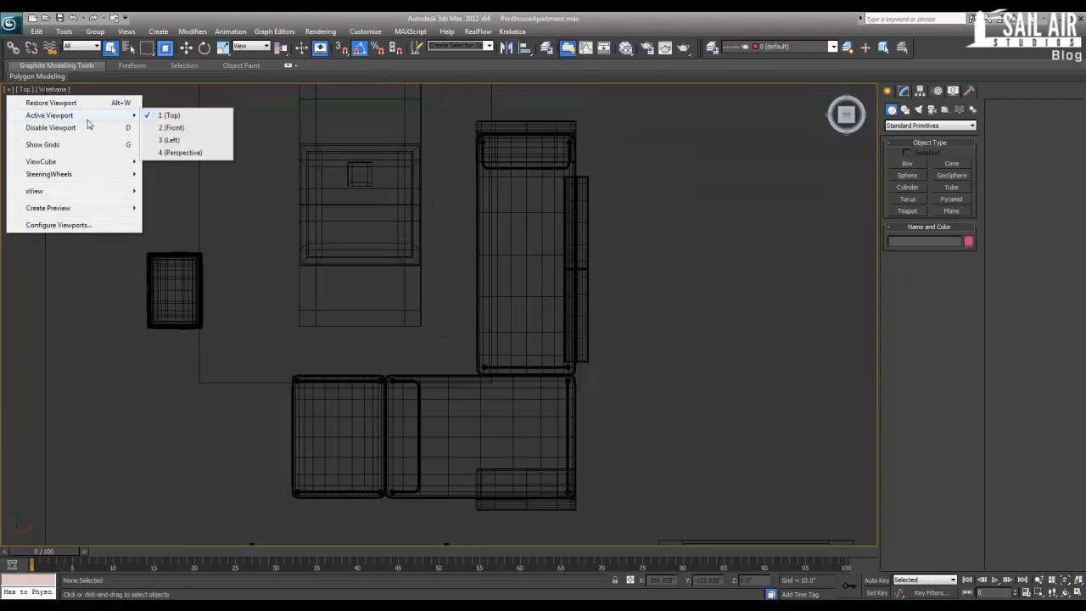
{"action": "left_click", "coordinate": [181, 153]}
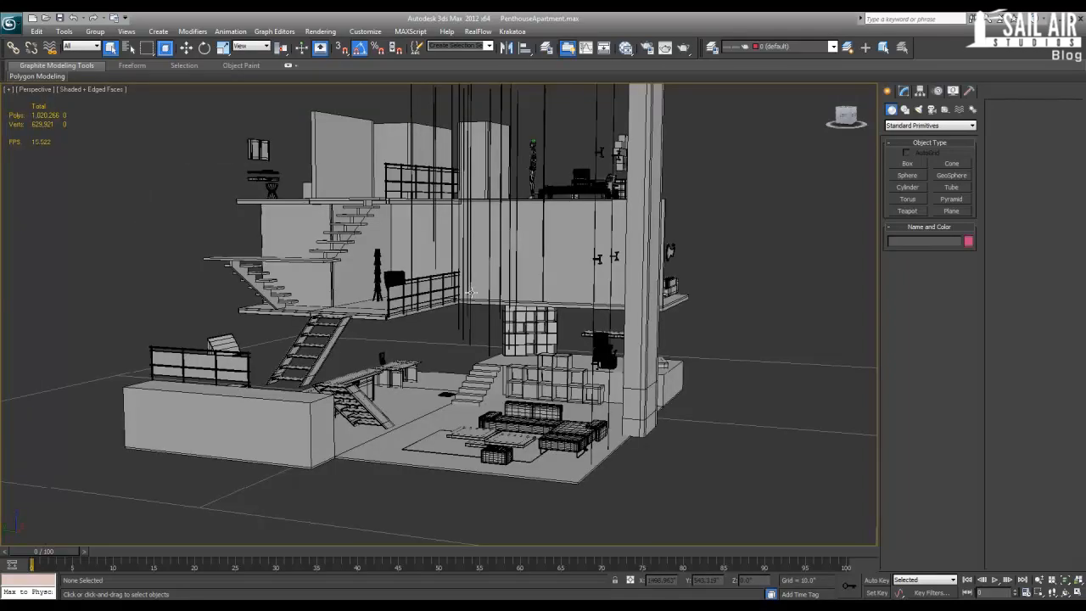
Step: Toggle the four-viewport layout, change the maximized viewport to Front, Top, Bottom and Left views, and return to Perspective
{"action": "key", "text": "alt+w"}
{"action": "key", "text": "alt+w"}
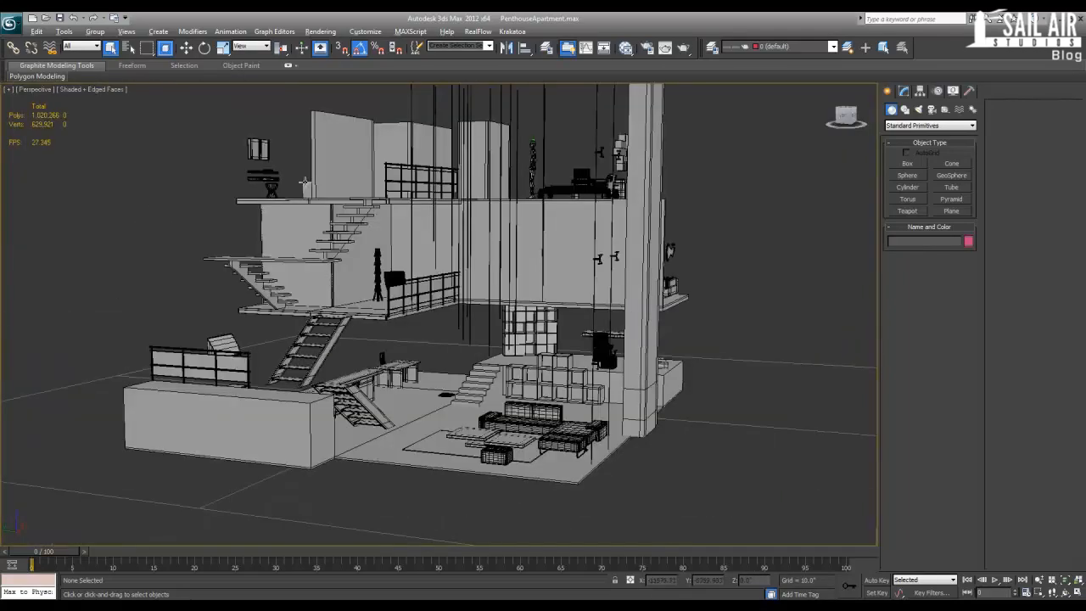
{"action": "key", "text": "f"}
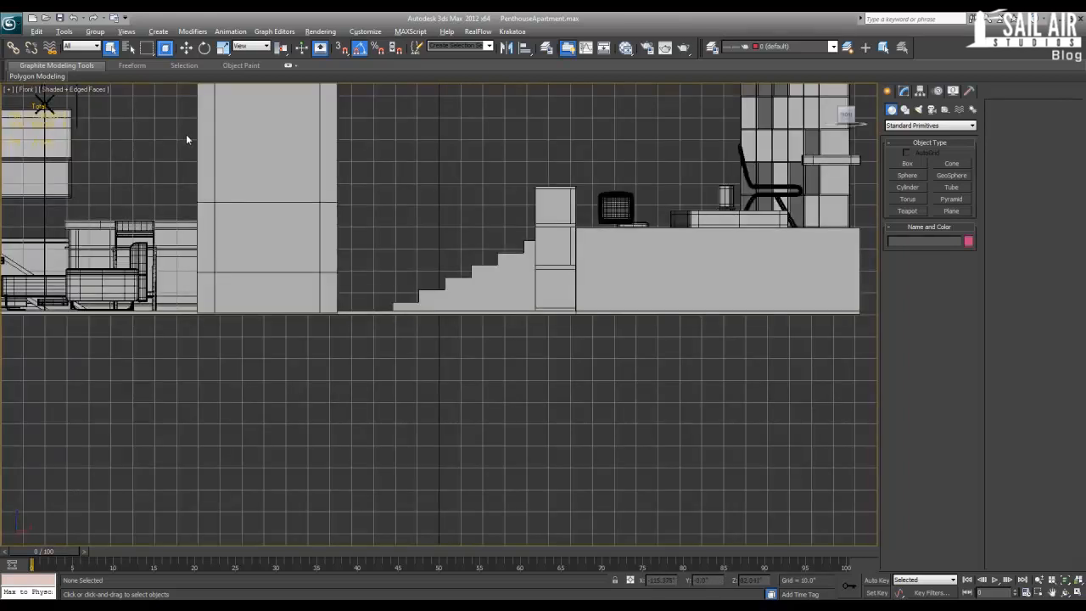
{"action": "key", "text": "t"}
{"action": "key", "text": "b"}
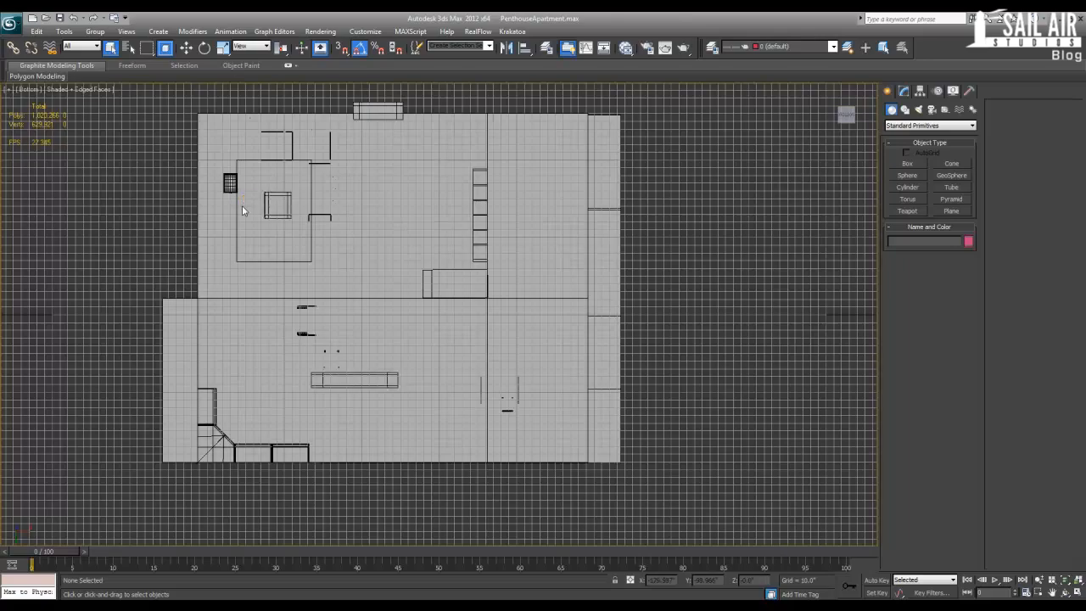
{"action": "key", "text": "l"}
{"action": "scroll", "coordinate": [414, 339], "scroll_direction": "up", "scroll_amount": 5}
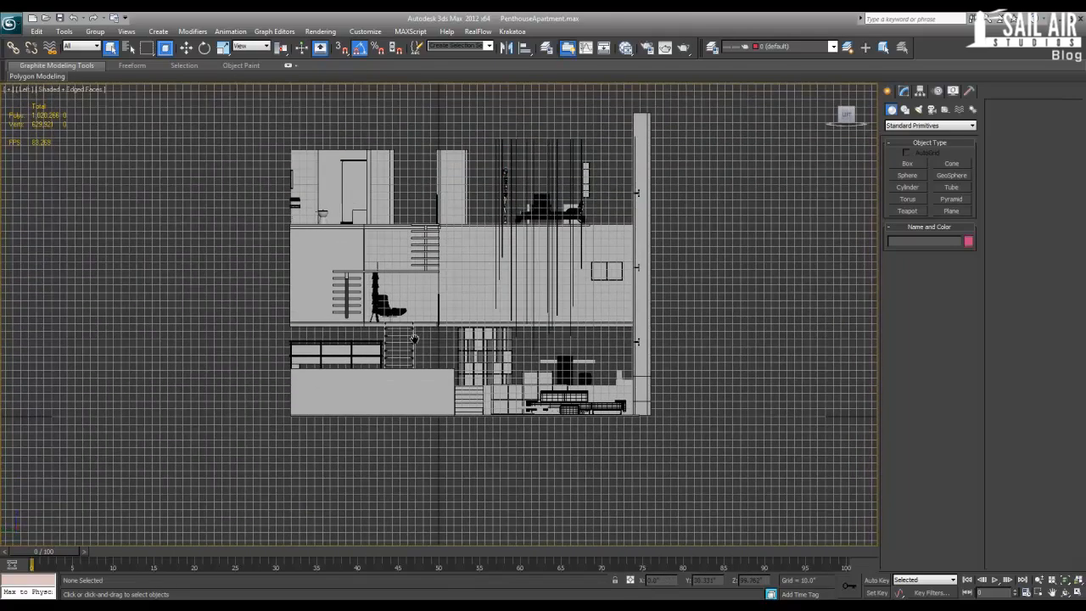
{"action": "scroll", "coordinate": [414, 339], "scroll_direction": "down", "scroll_amount": 5}
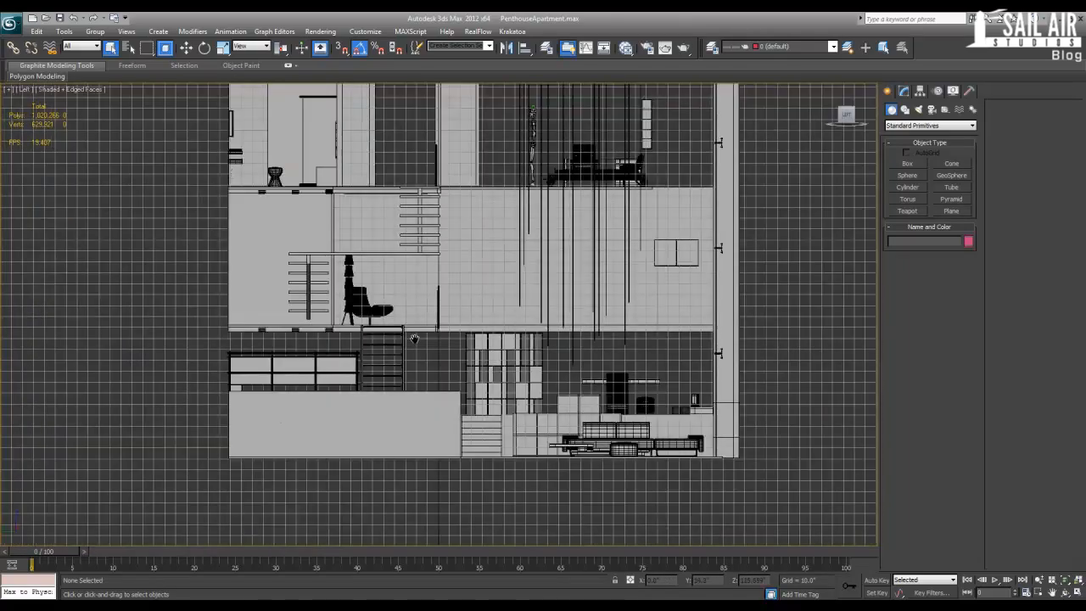
{"action": "key", "text": "p"}
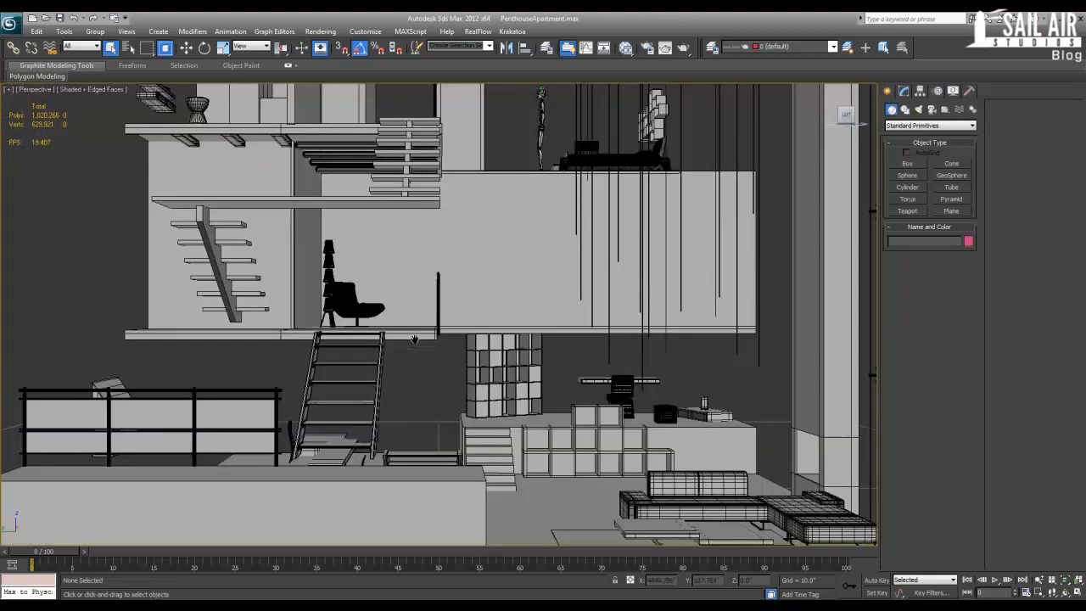
Step: Frame the whole apartment in the perspective view and open the viewport's ViewCube options
{"action": "scroll", "coordinate": [462, 326], "scroll_direction": "up", "scroll_amount": 1}
{"action": "key", "text": "z"}
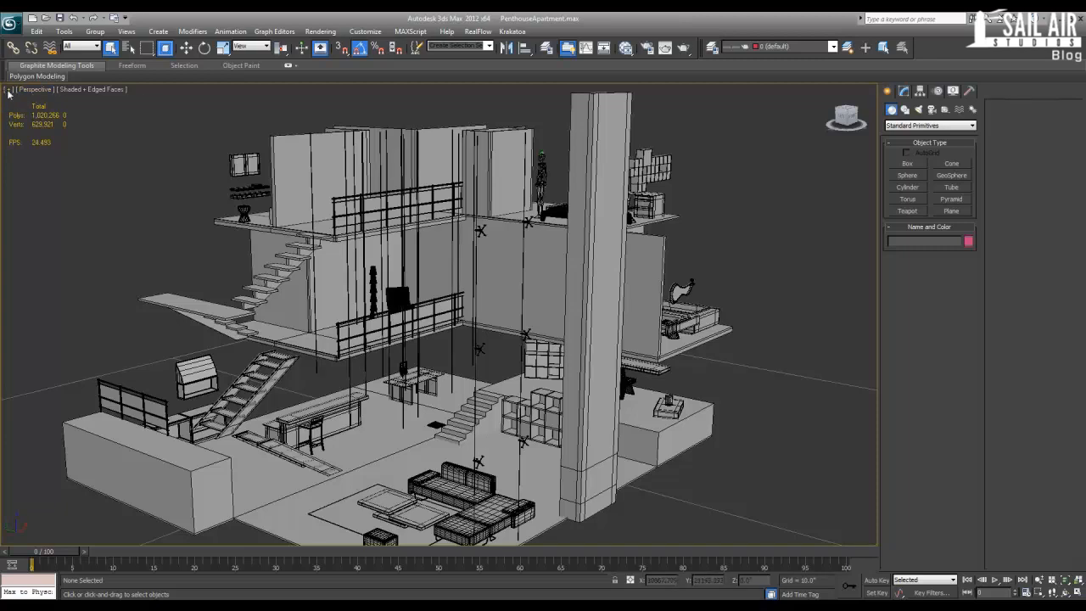
{"action": "left_click", "coordinate": [8, 90]}
{"action": "mouse_move", "coordinate": [117, 161]}
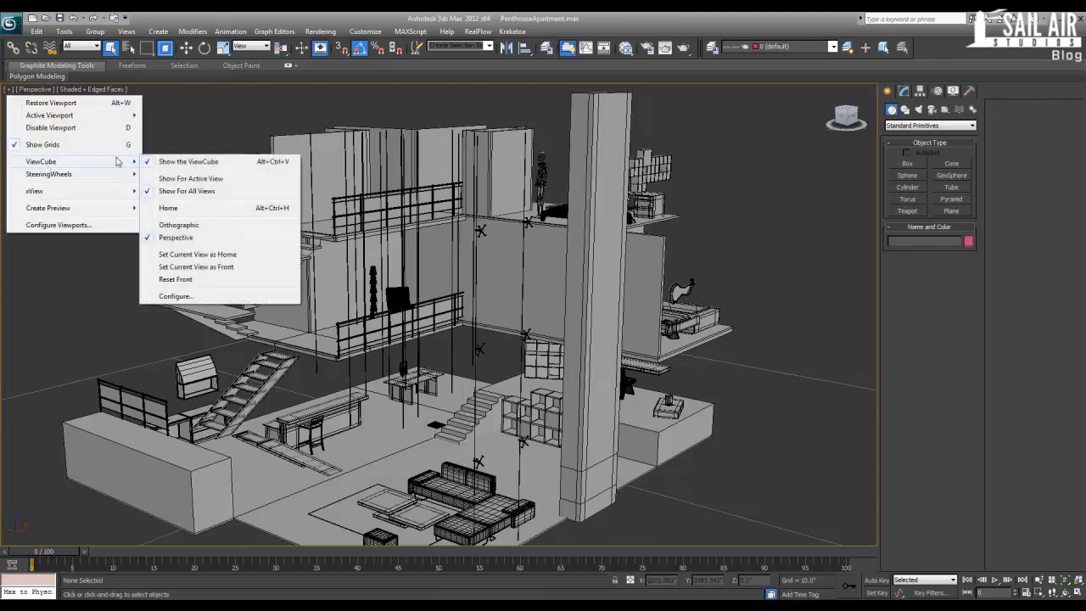
Step: Turn the ViewCube off and back on in the Perspective viewport, and save the scene
{"action": "left_click", "coordinate": [192, 162]}
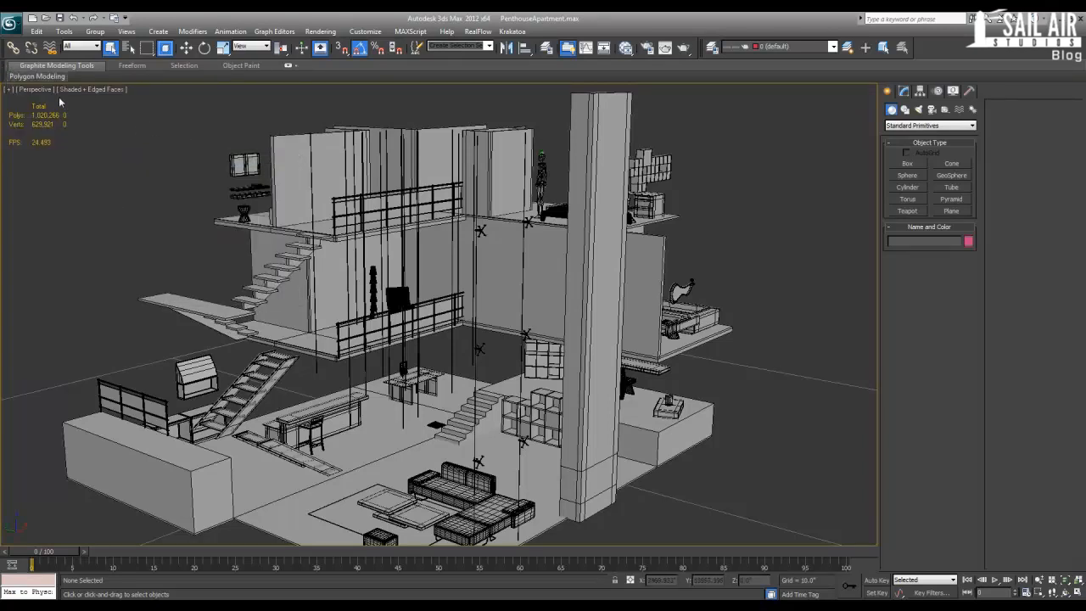
{"action": "left_click", "coordinate": [8, 90]}
{"action": "mouse_move", "coordinate": [85, 161]}
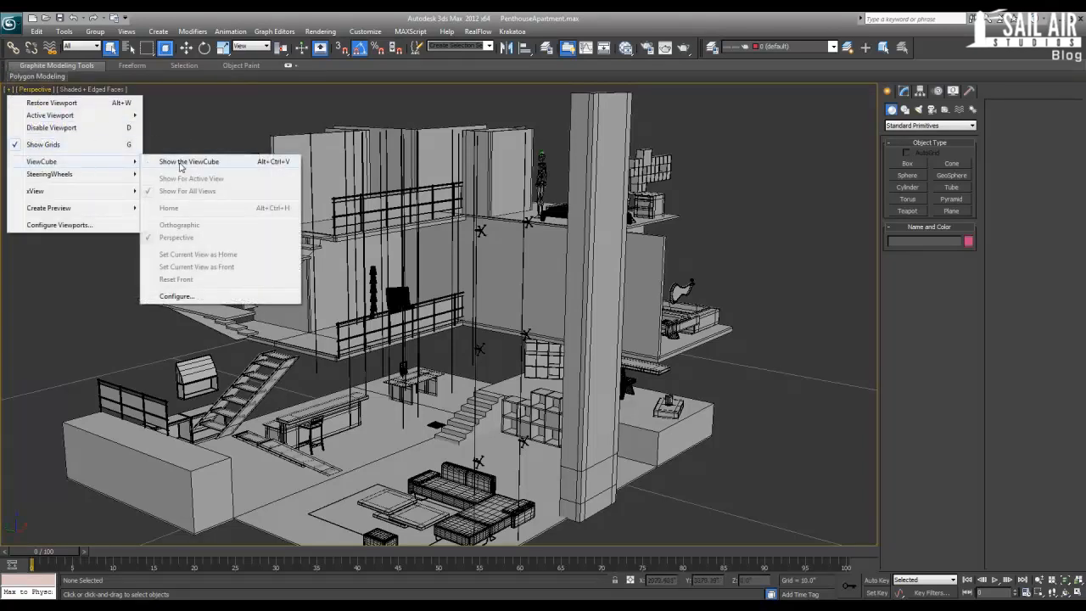
{"action": "left_click", "coordinate": [180, 162]}
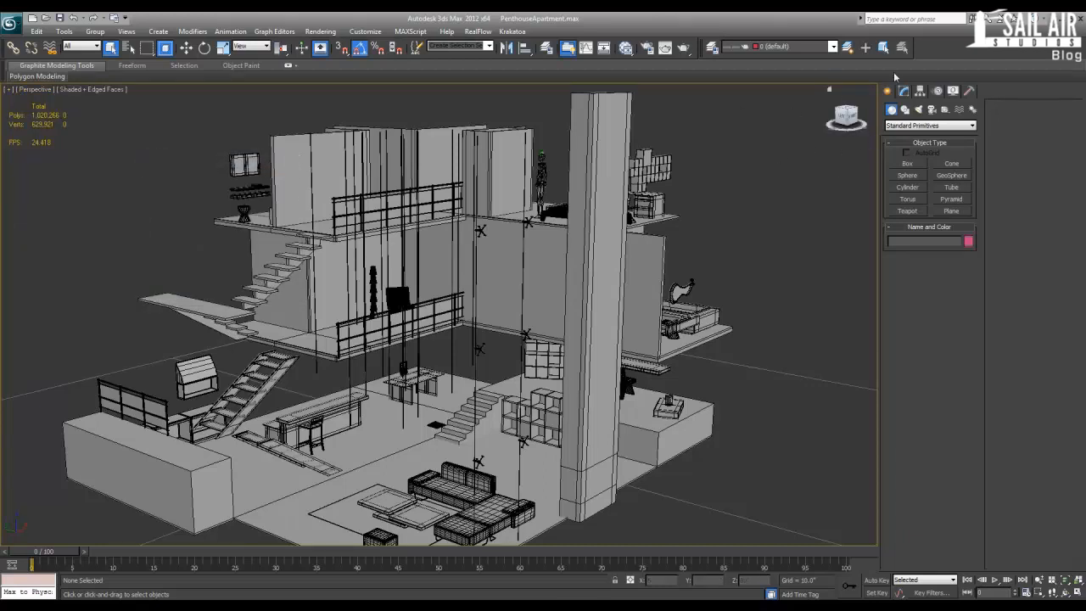
{"action": "key", "text": "ctrl+s"}
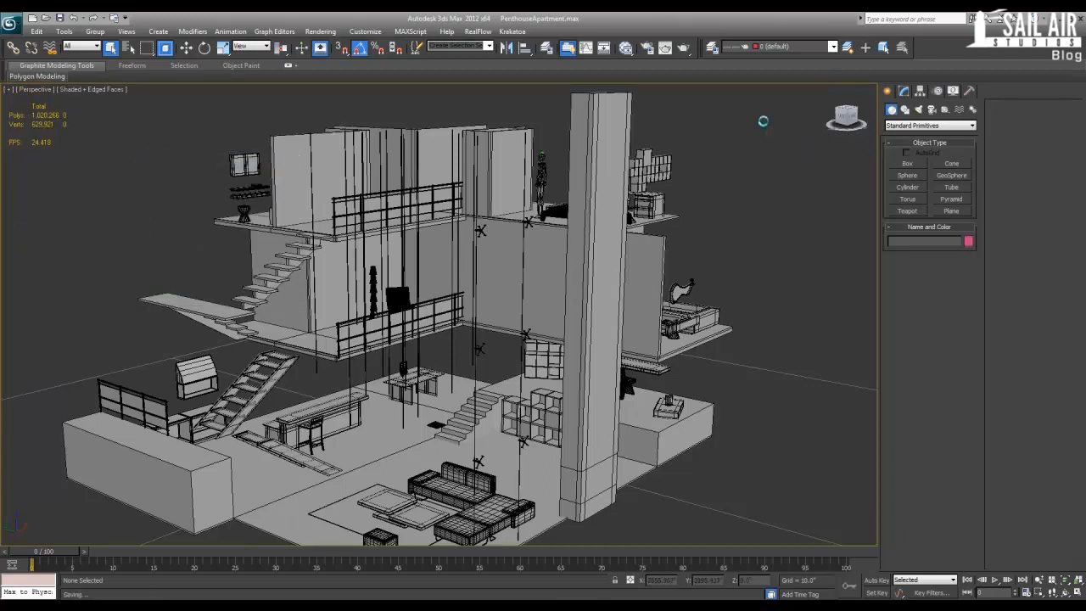
Step: Set the ViewCube to show for the active view only and restore the four-viewport layout
{"action": "left_click", "coordinate": [10, 89]}
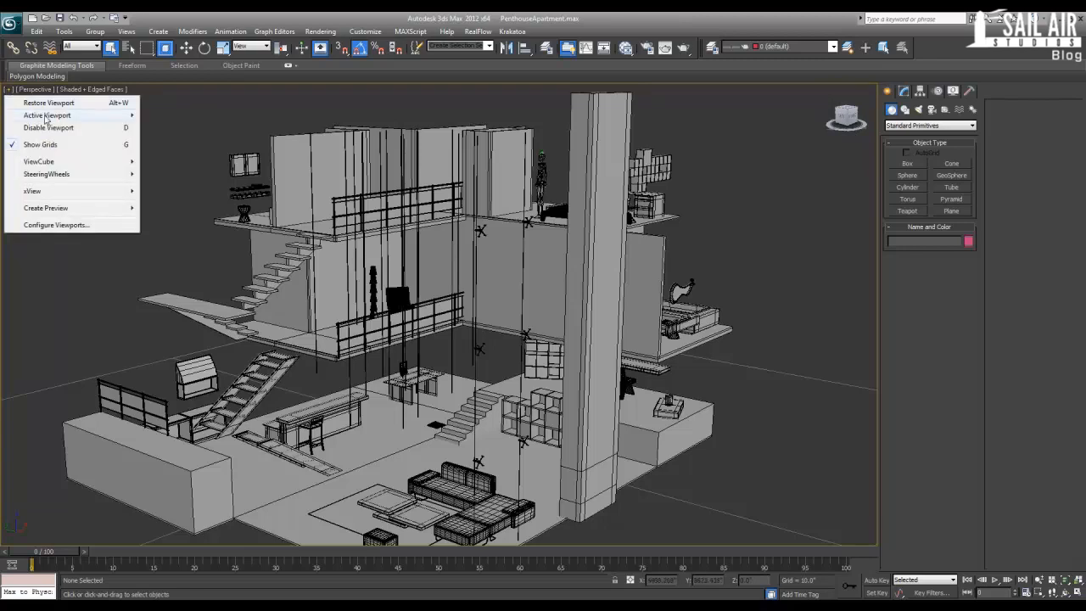
{"action": "mouse_move", "coordinate": [59, 162]}
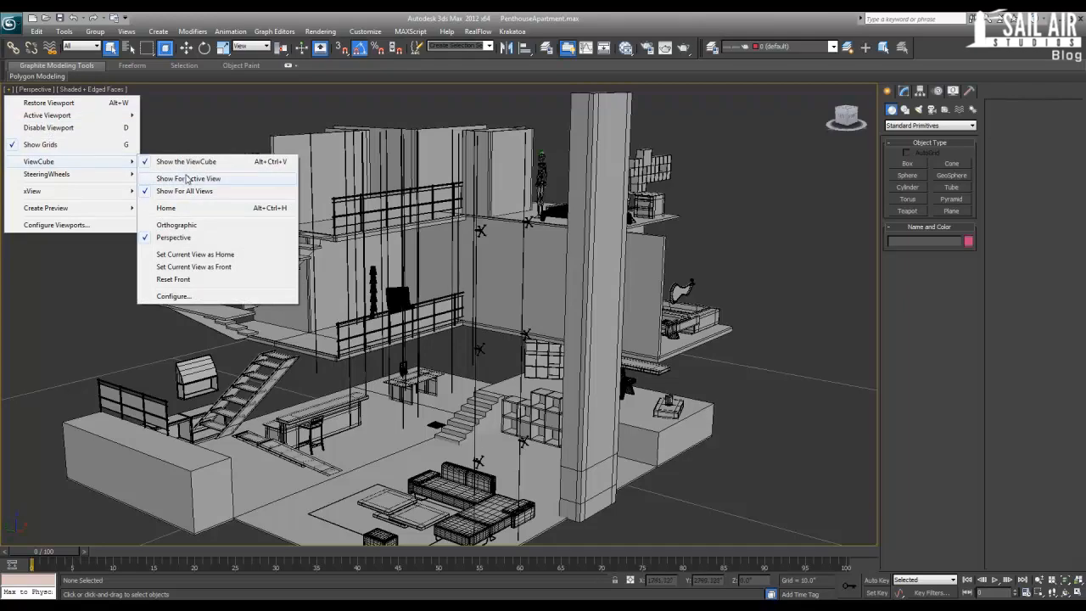
{"action": "left_click", "coordinate": [188, 179]}
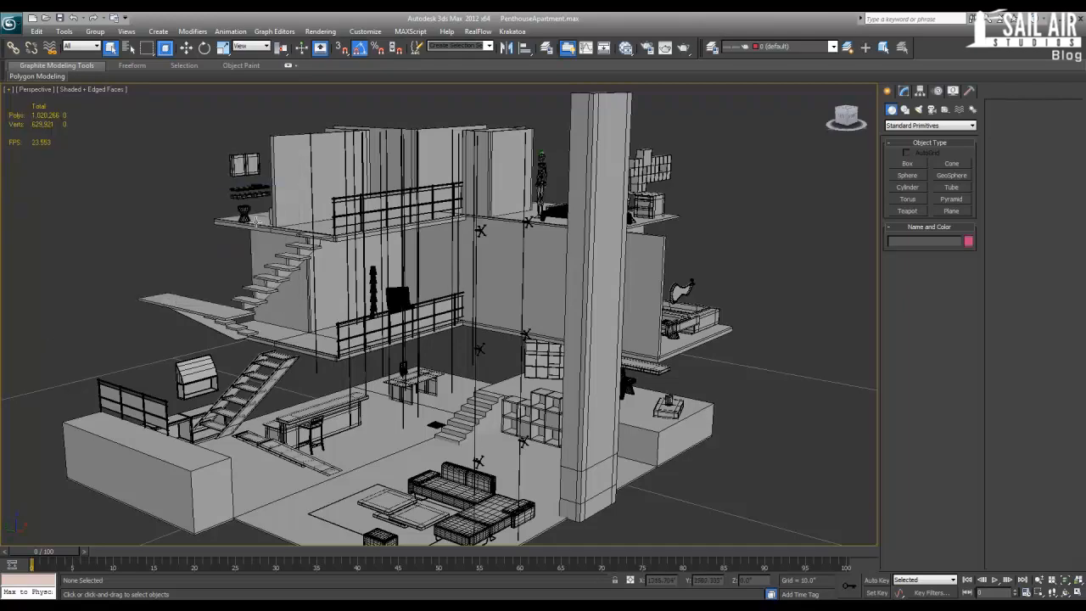
{"action": "key", "text": "alt+w"}
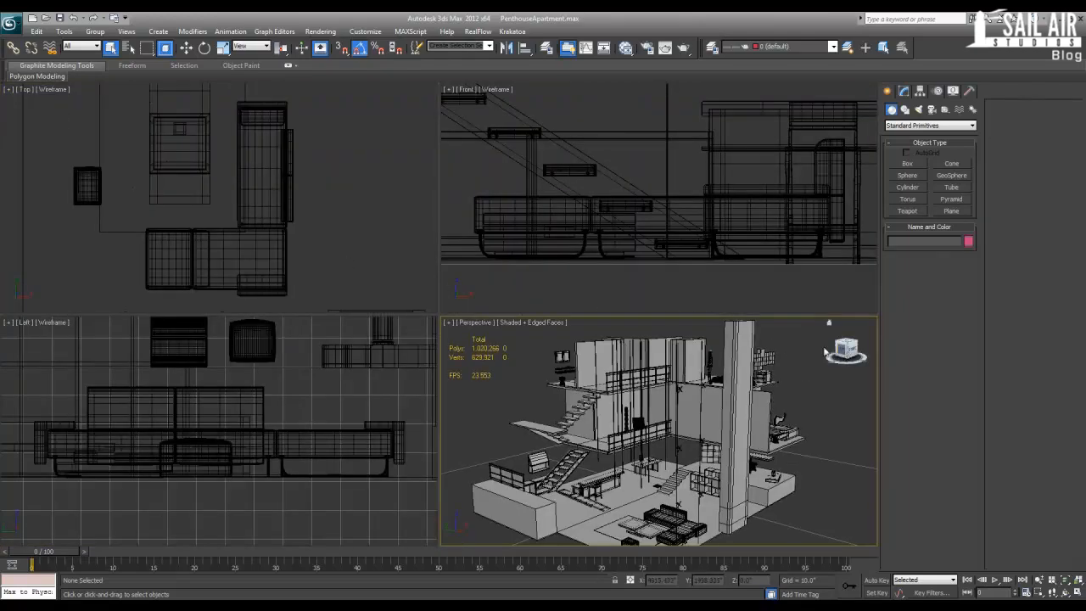
Step: Show the ViewCube for all views and activate the Front, Left, Top and Perspective viewports to check it
{"action": "left_click", "coordinate": [10, 90]}
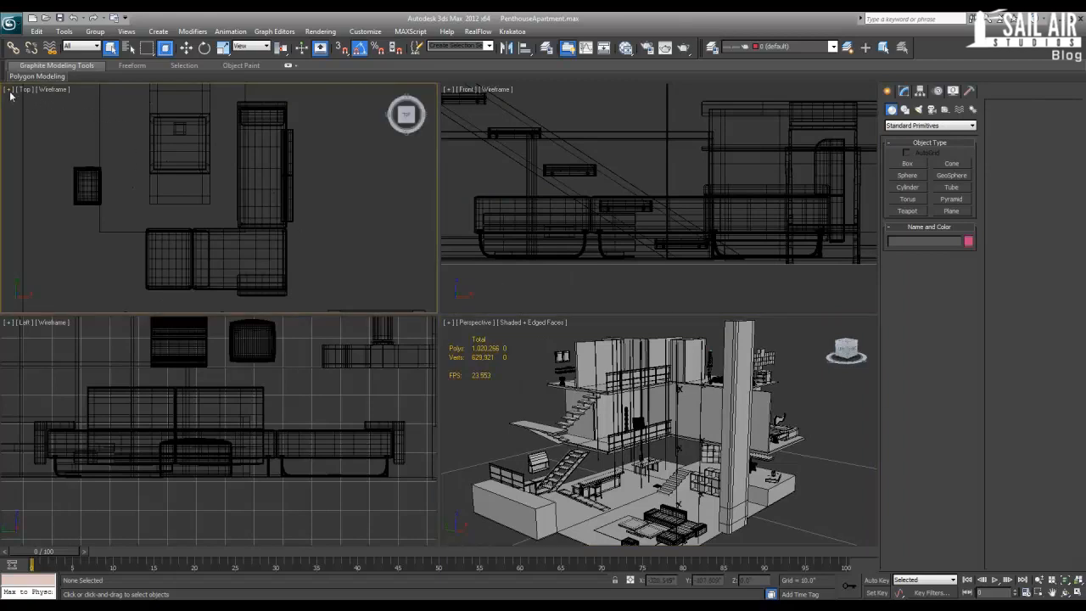
{"action": "mouse_move", "coordinate": [68, 173]}
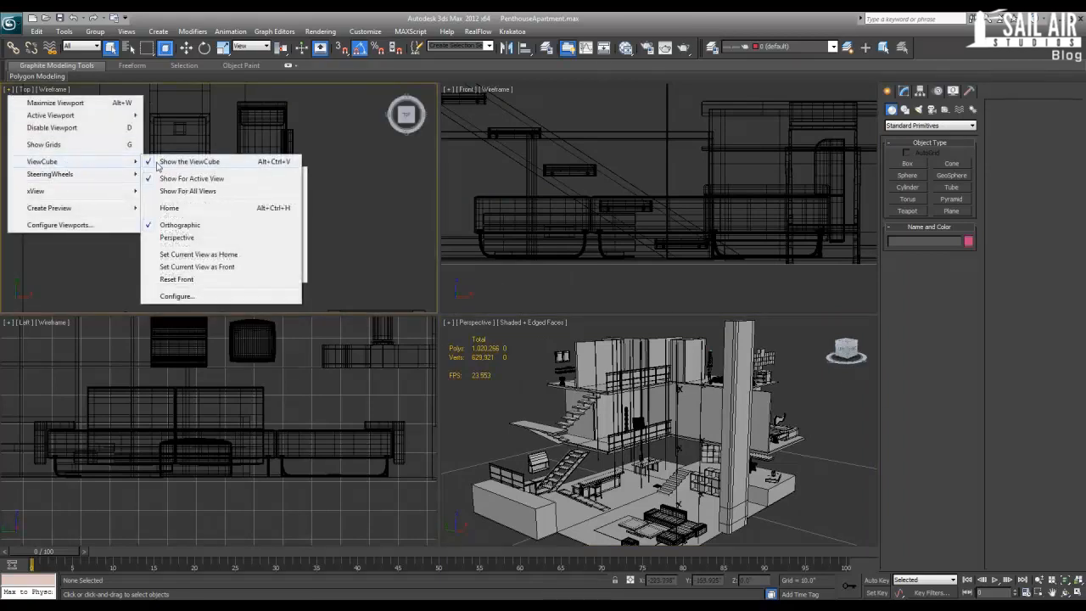
{"action": "left_click", "coordinate": [200, 191]}
{"action": "left_click", "coordinate": [842, 166]}
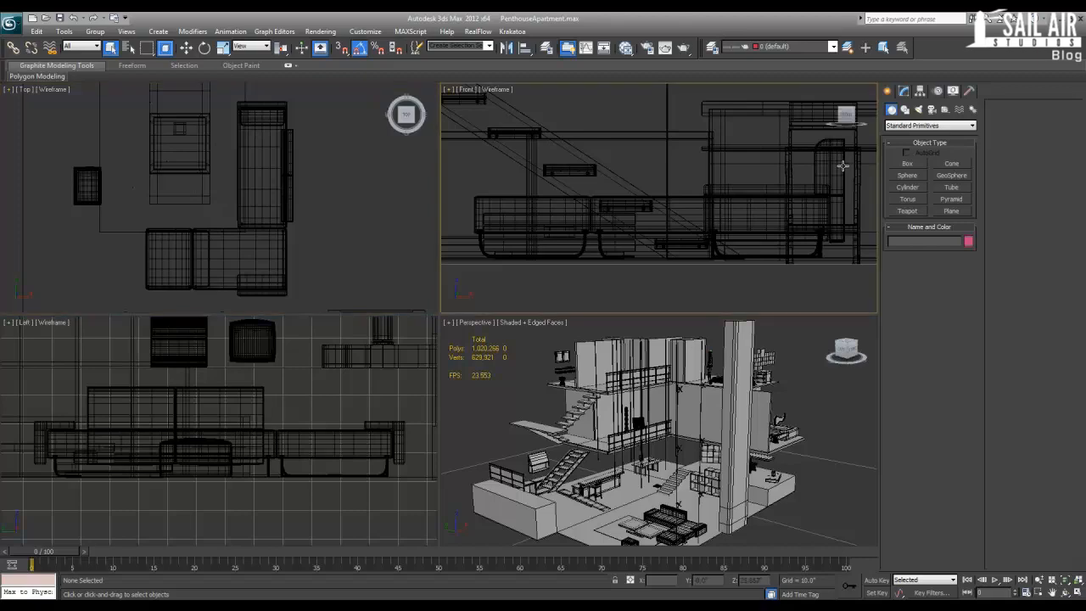
{"action": "left_click", "coordinate": [287, 430]}
{"action": "left_click", "coordinate": [713, 393]}
{"action": "middle_click", "coordinate": [670, 254]}
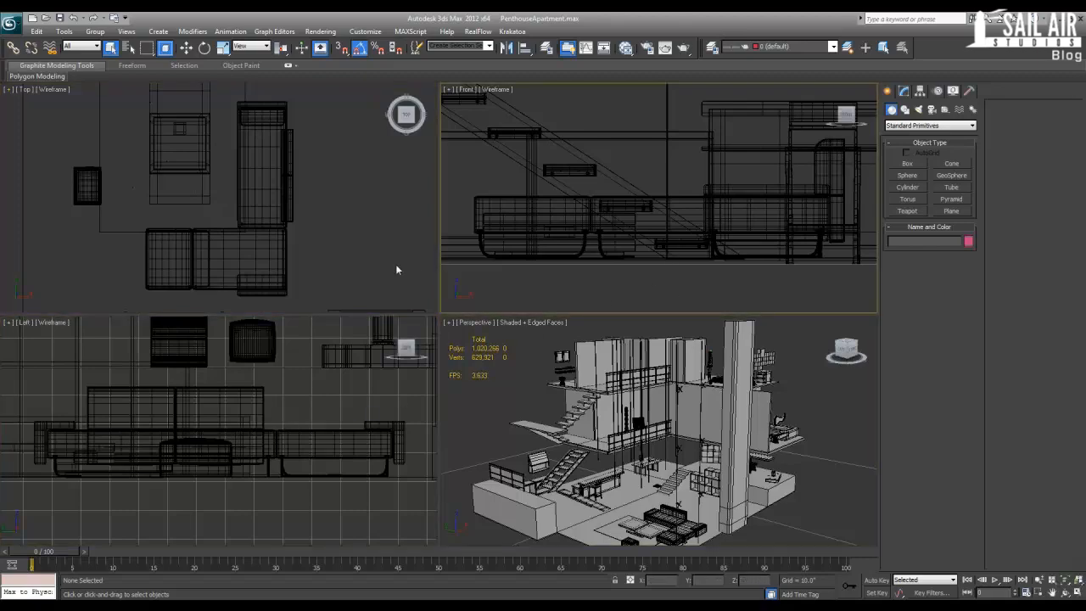
{"action": "middle_click", "coordinate": [396, 264]}
{"action": "middle_click_drag", "start_coordinate": [609, 432], "coordinate": [597, 449]}
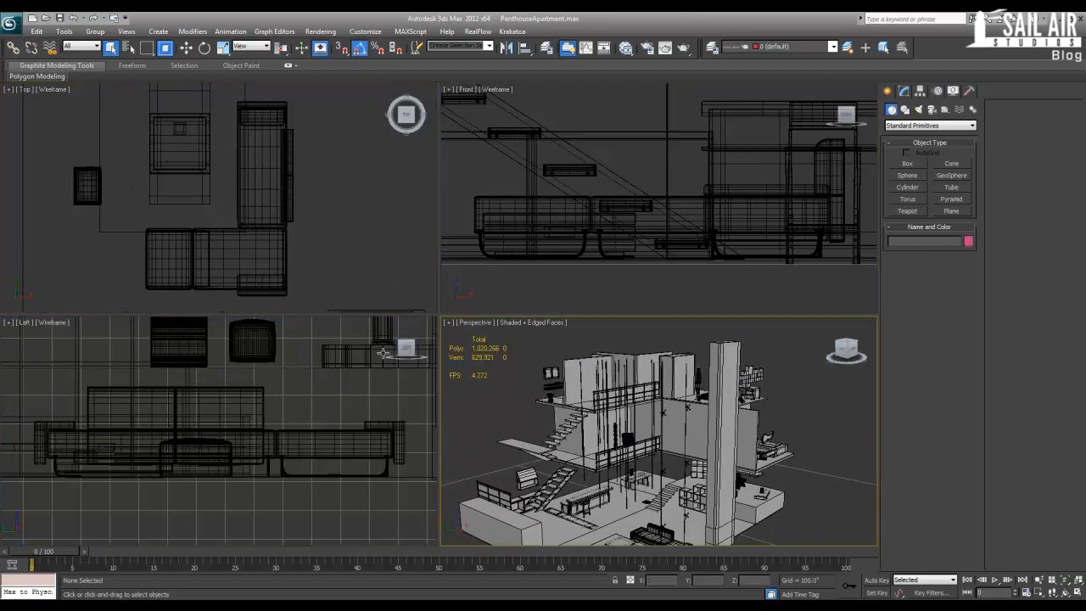
{"action": "left_click", "coordinate": [8, 93]}
{"action": "left_click", "coordinate": [9, 90]}
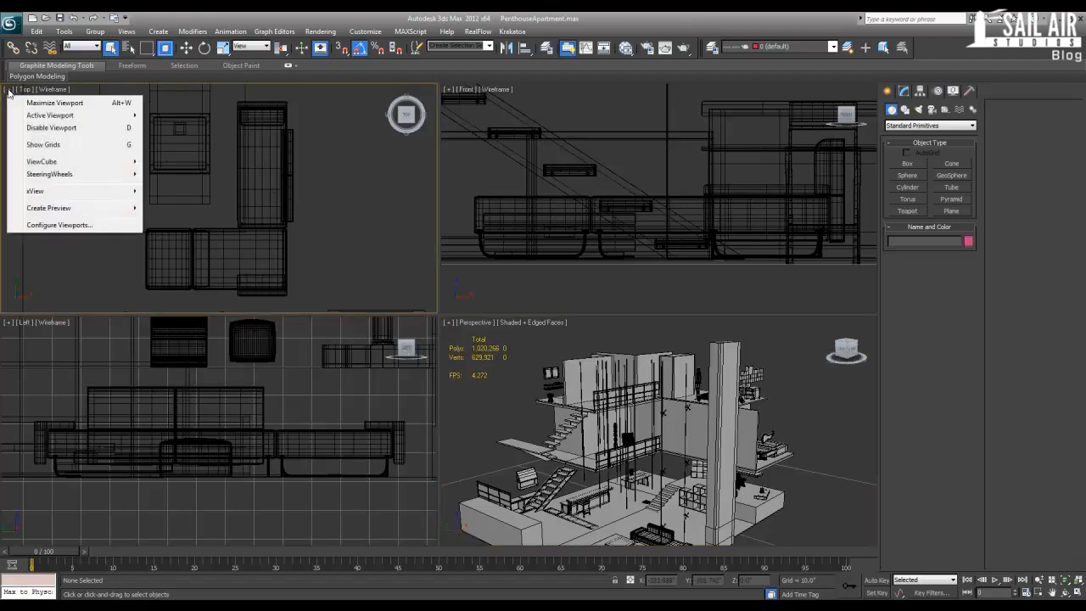
{"action": "mouse_move", "coordinate": [57, 163]}
{"action": "mouse_move", "coordinate": [63, 197]}
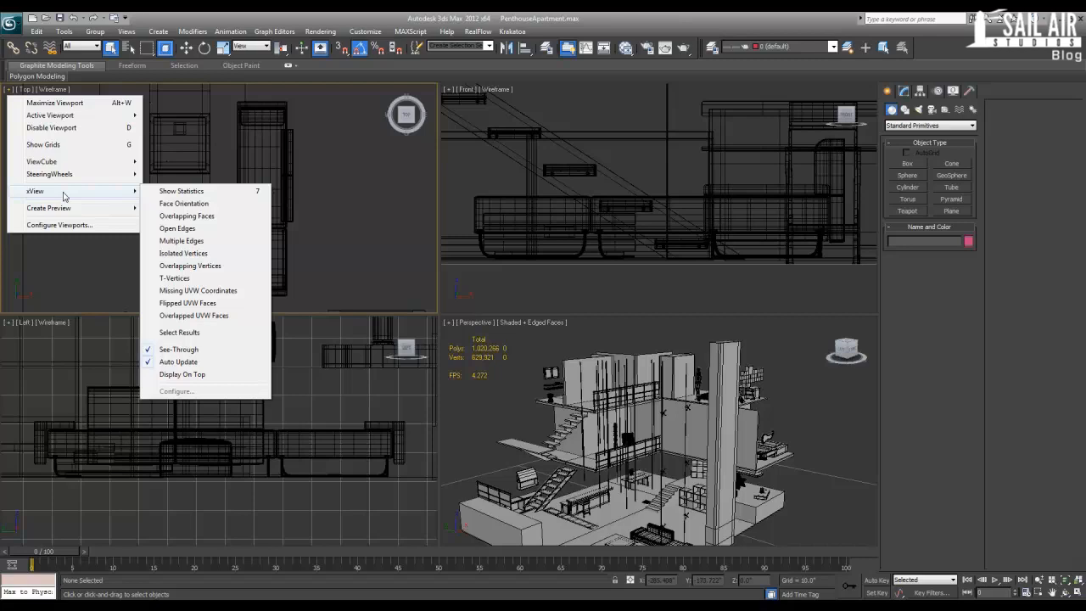
{"action": "left_click", "coordinate": [571, 339]}
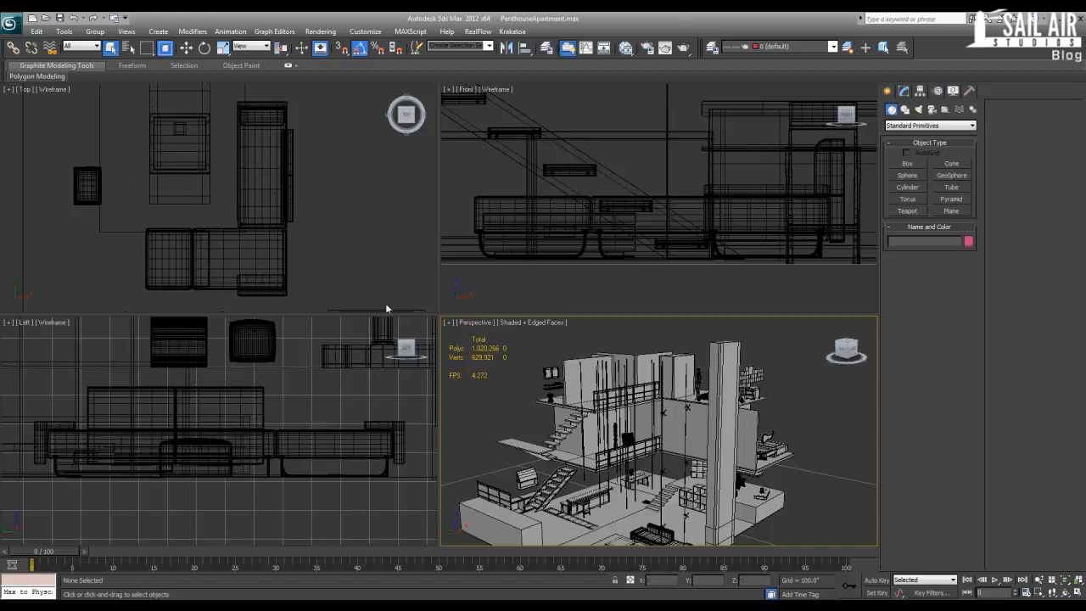
{"action": "left_click", "coordinate": [492, 323]}
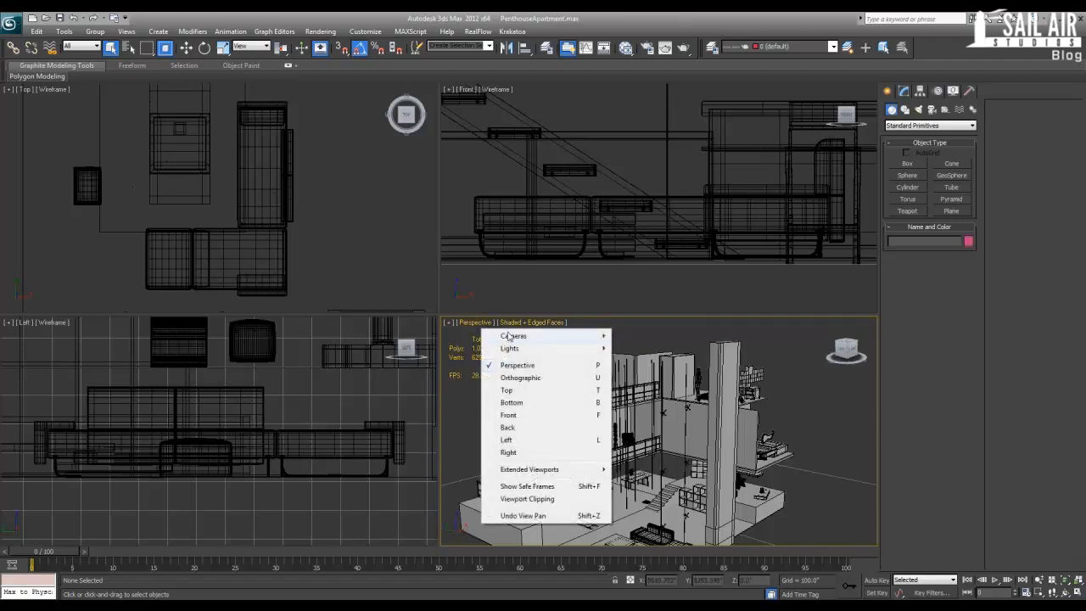
{"action": "left_click", "coordinate": [458, 324]}
{"action": "left_click", "coordinate": [447, 324]}
Step: Switch the Perspective viewport to the Orthographic view and maximize it
{"action": "left_click", "coordinate": [477, 323]}
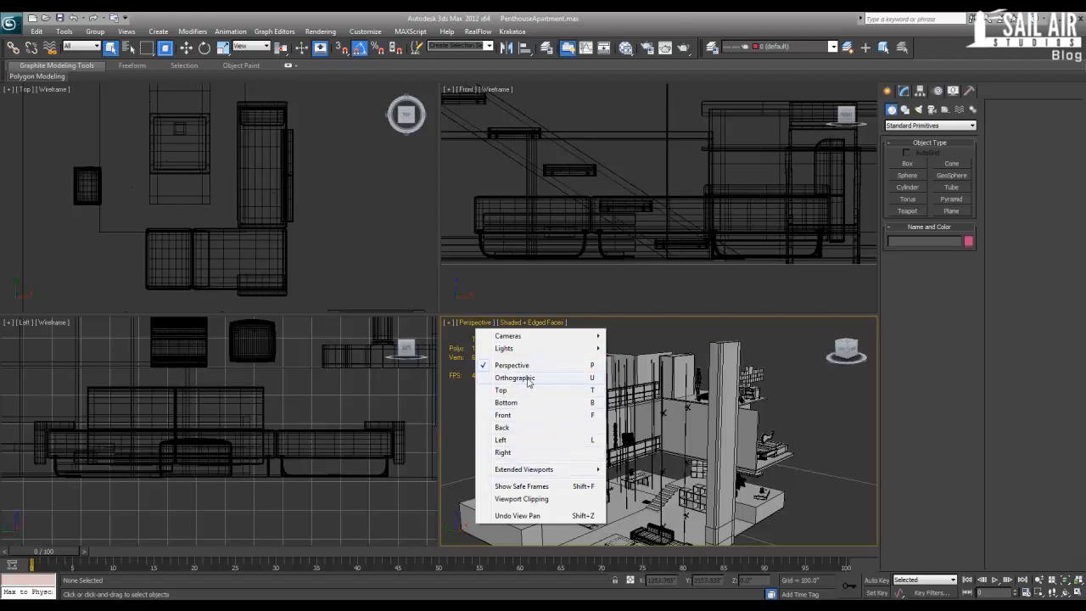
{"action": "left_click", "coordinate": [529, 379]}
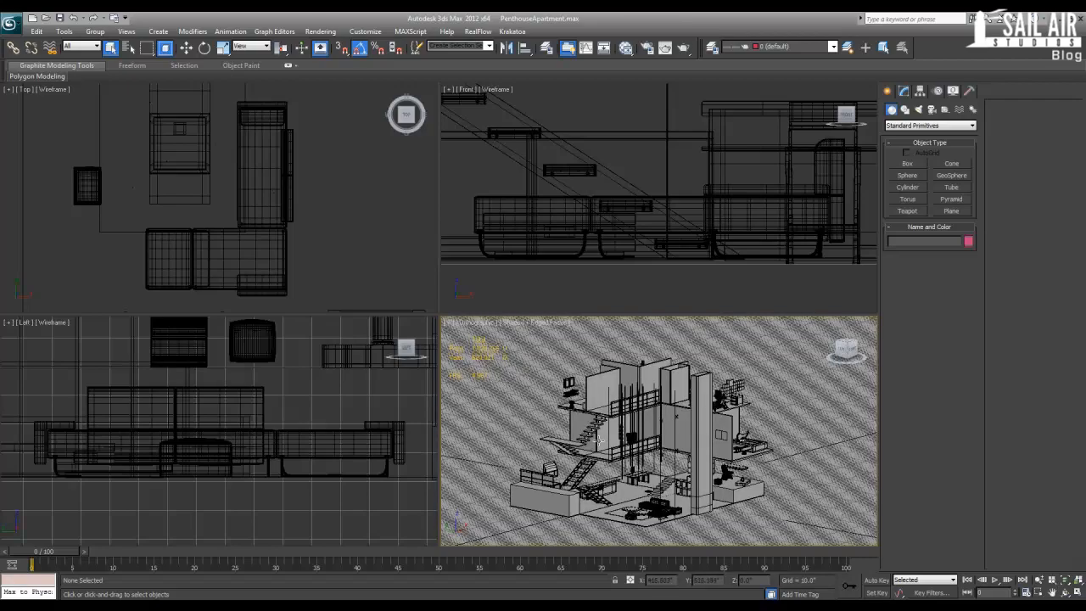
{"action": "scroll", "coordinate": [597, 424], "scroll_direction": "up", "scroll_amount": 5}
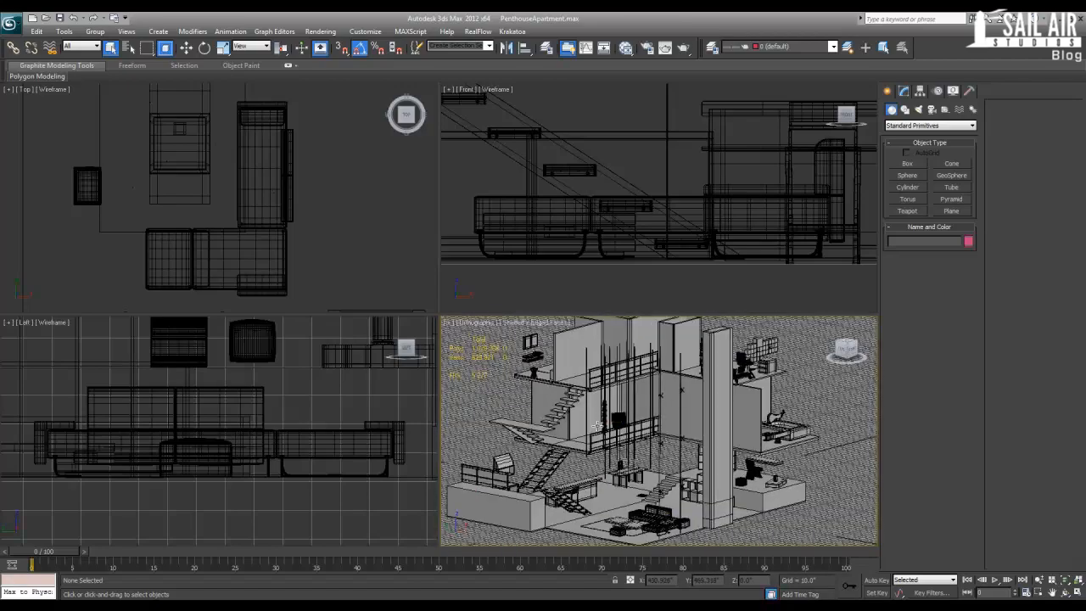
{"action": "key", "text": "alt+w"}
{"action": "middle_click_drag", "start_coordinate": [492, 370], "coordinate": [250, 345]}
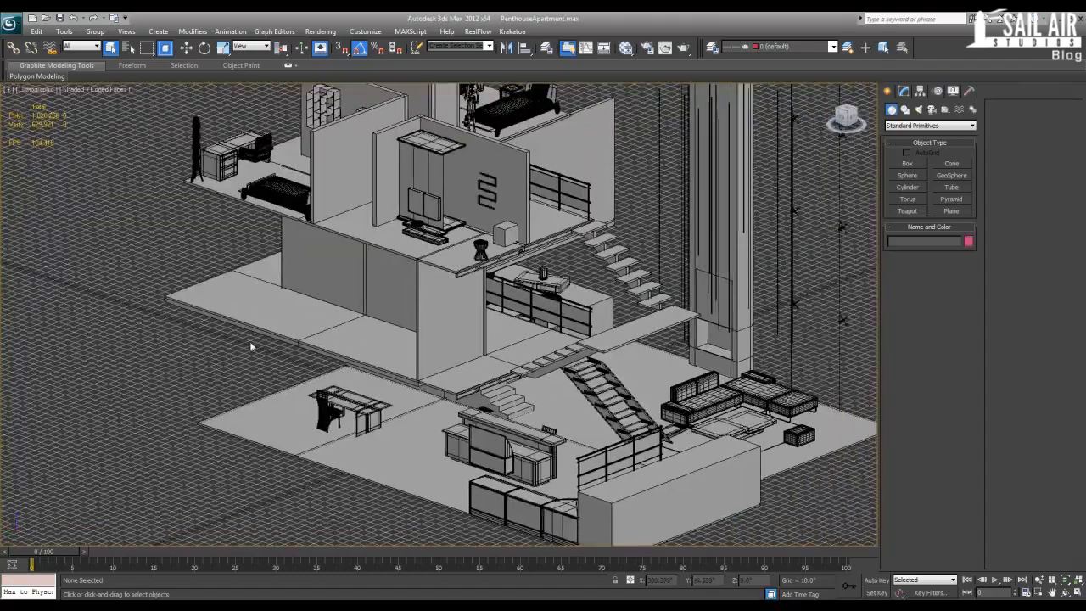
Step: Toggle the maximized viewport repeatedly between Perspective and Orthographic to compare the projections, finishing in Perspective
{"action": "key", "text": "p"}
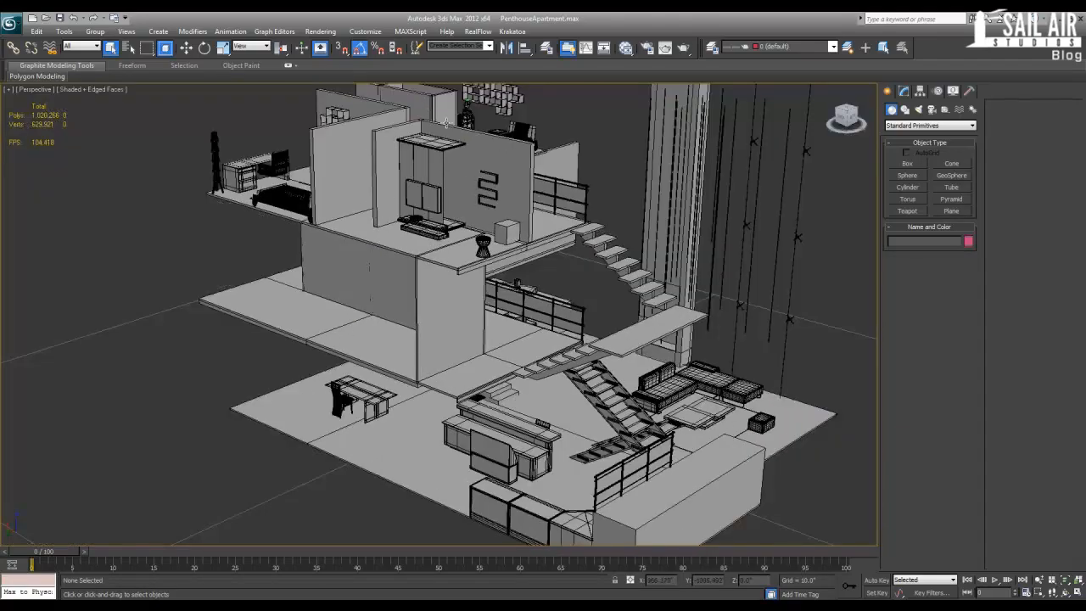
{"action": "middle_click_drag", "start_coordinate": [446, 123], "coordinate": [435, 241], "text": "alt"}
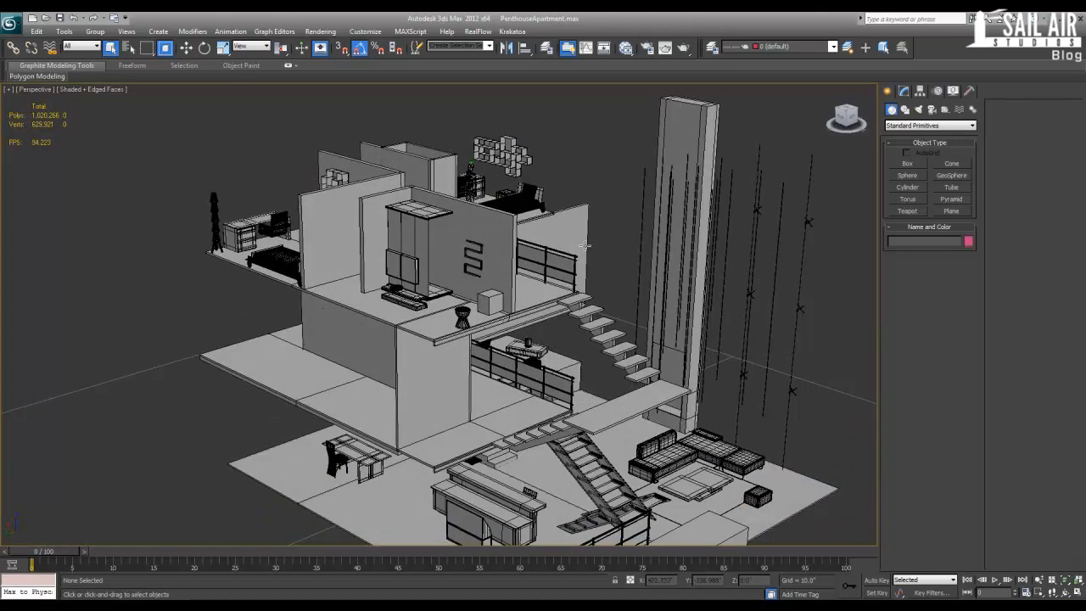
{"action": "key", "text": "u"}
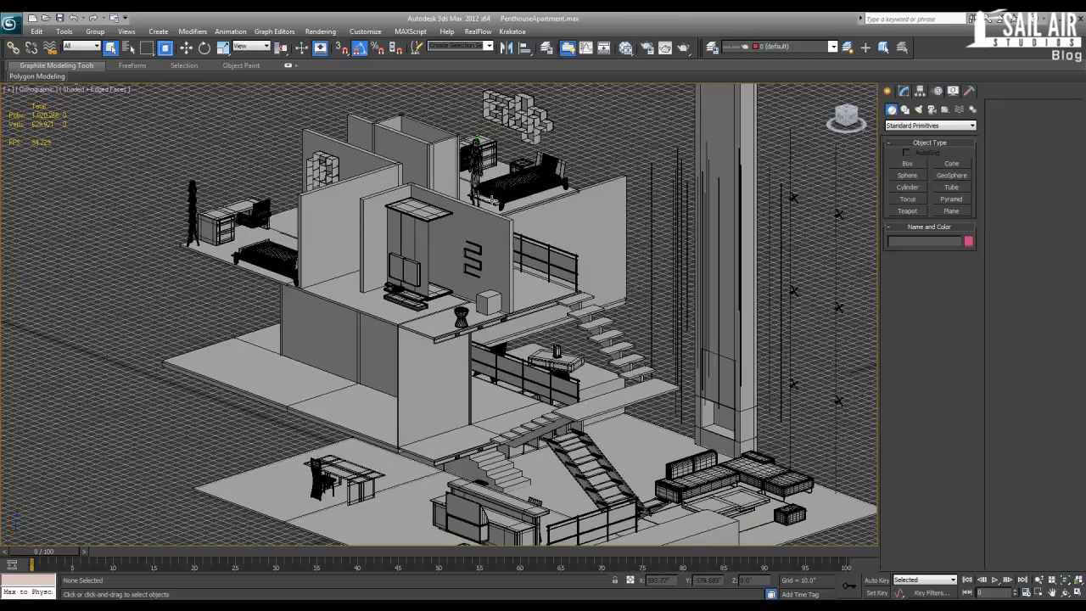
{"action": "key", "text": "p"}
{"action": "key", "text": "u"}
{"action": "key", "text": "p"}
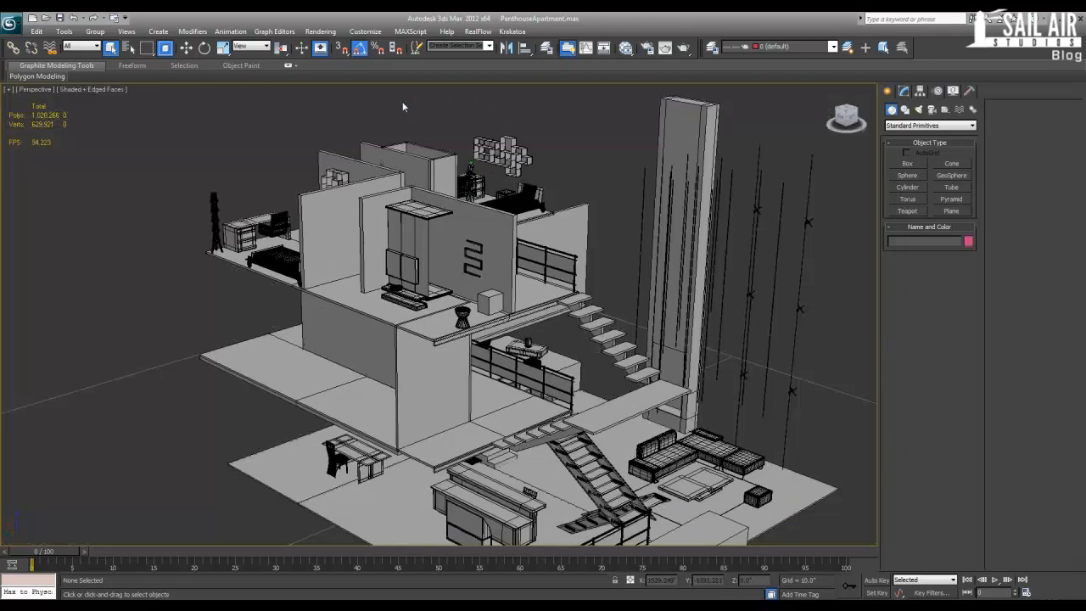
{"action": "key", "text": "u"}
{"action": "key", "text": "p"}
{"action": "key", "text": "u"}
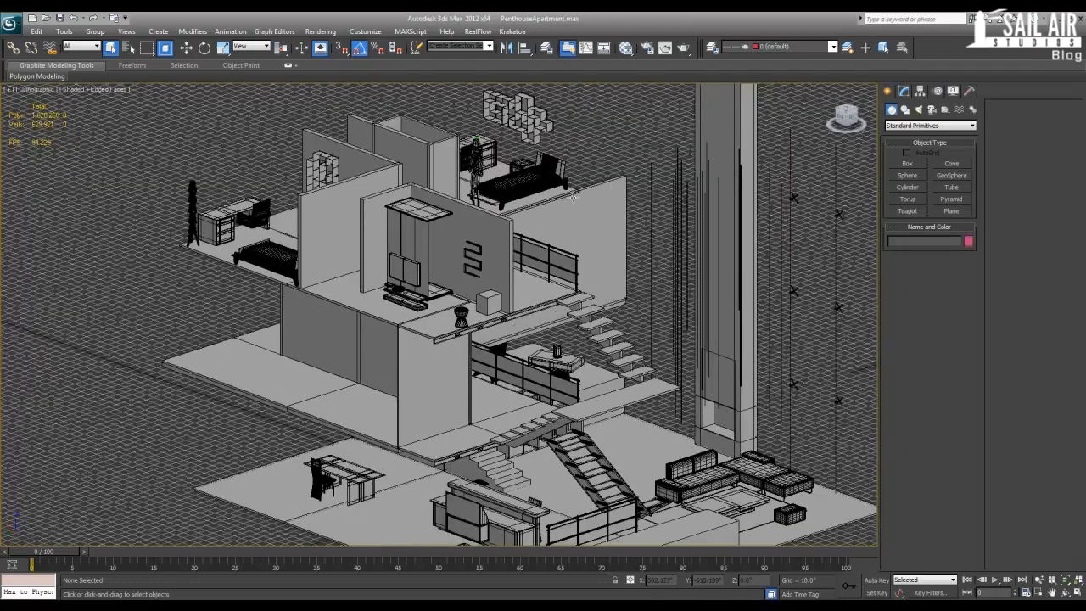
{"action": "key", "text": "p"}
{"action": "key", "text": "u"}
{"action": "key", "text": "p"}
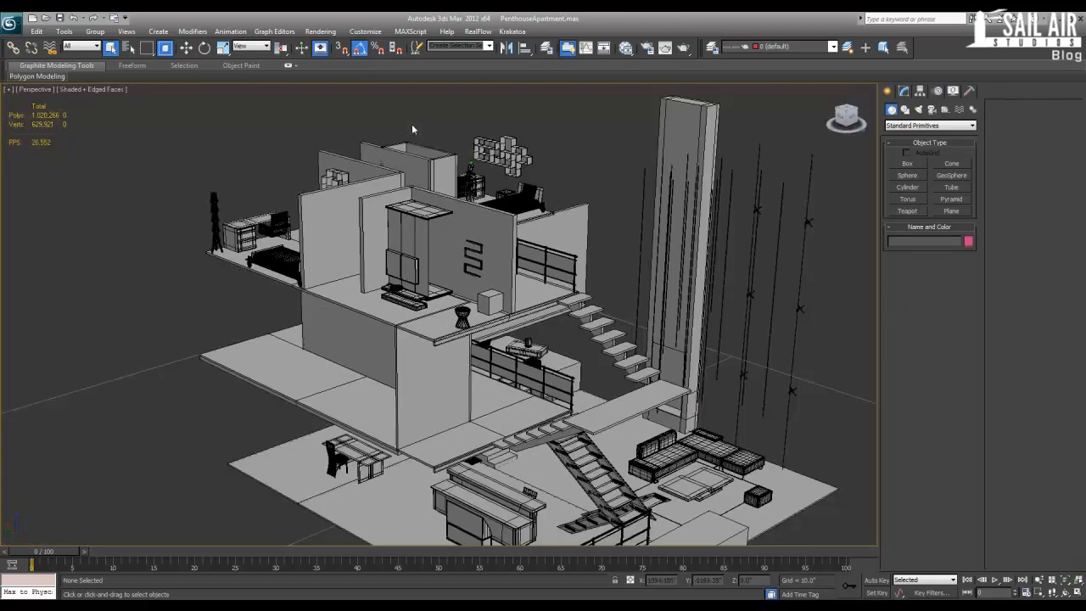
{"action": "key", "text": "u"}
{"action": "key", "text": "p"}
{"action": "middle_click_drag", "start_coordinate": [484, 313], "coordinate": [392, 259], "text": "alt"}
{"action": "scroll", "coordinate": [380, 228], "scroll_direction": "down", "scroll_amount": 6}
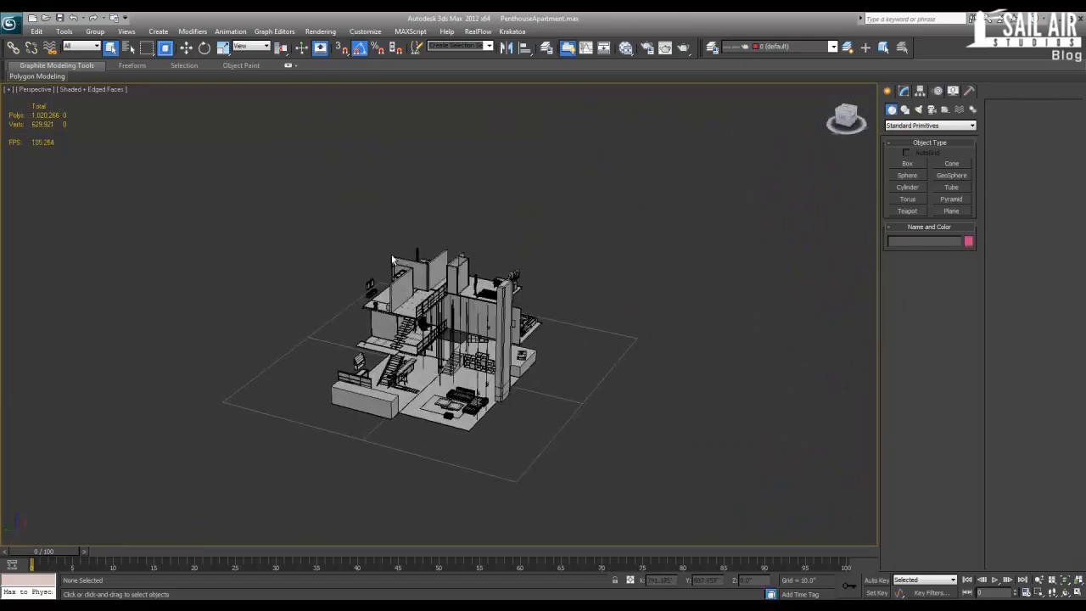
{"action": "scroll", "coordinate": [392, 259], "scroll_direction": "up", "scroll_amount": 6}
Step: Replace the maximized Perspective view with a new Scene Explorer extended viewport
{"action": "left_click", "coordinate": [41, 90]}
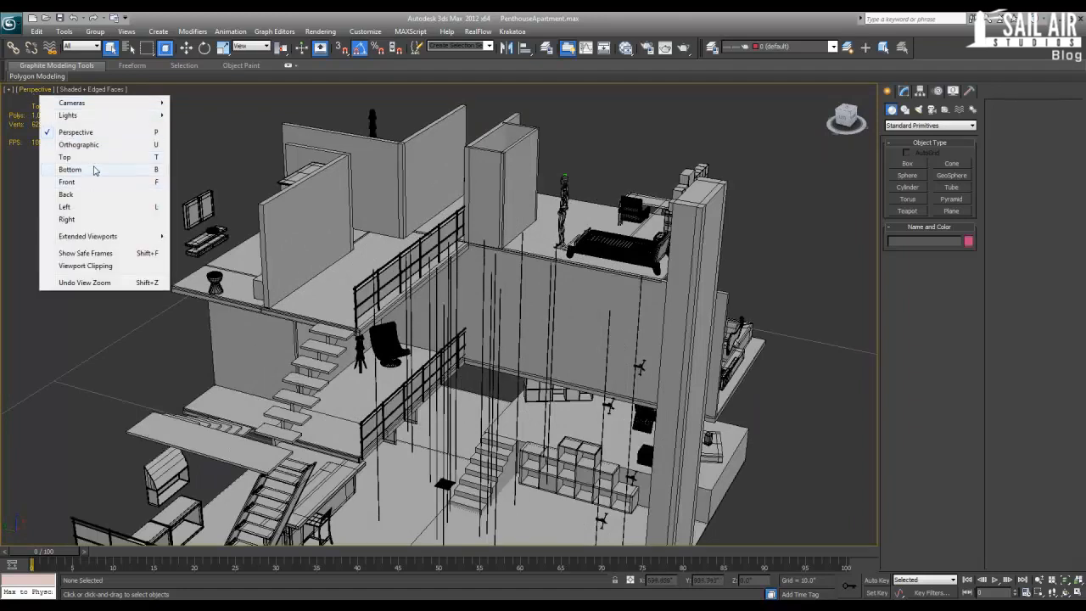
{"action": "mouse_move", "coordinate": [107, 241]}
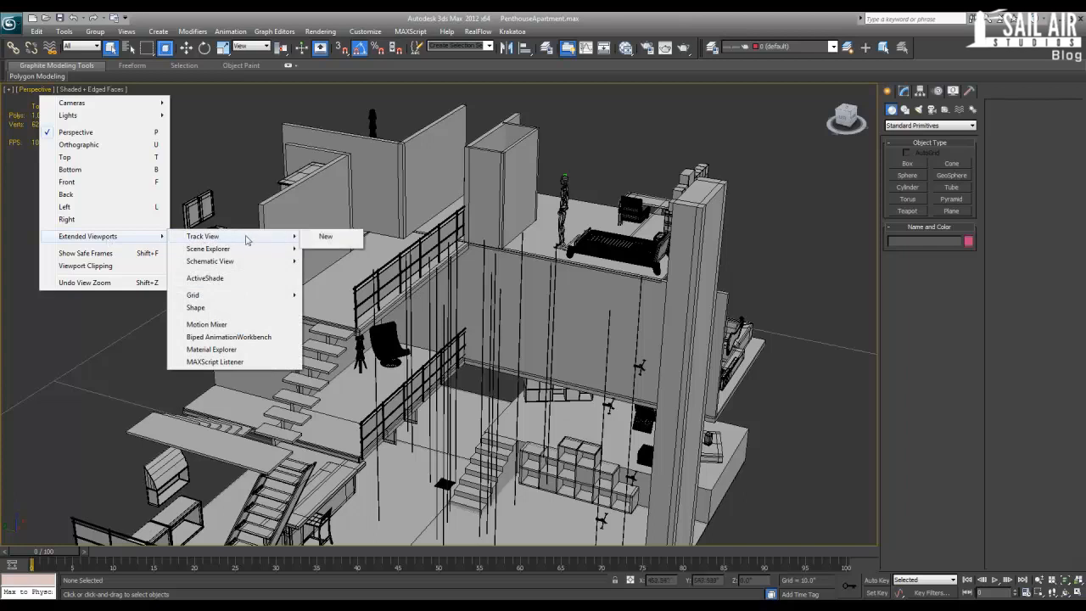
{"action": "mouse_move", "coordinate": [275, 254]}
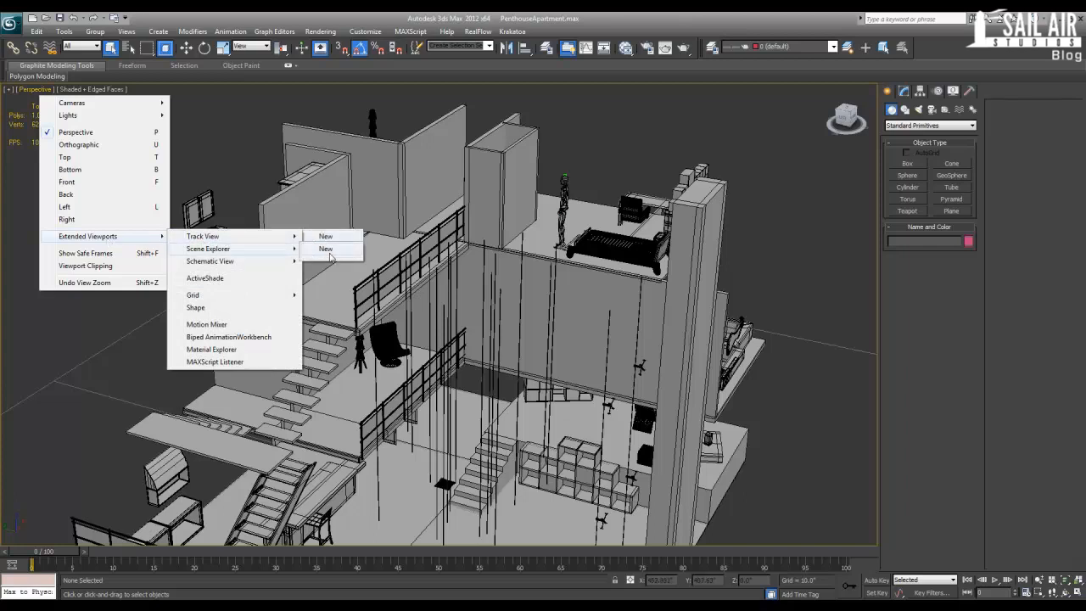
{"action": "left_click", "coordinate": [326, 249]}
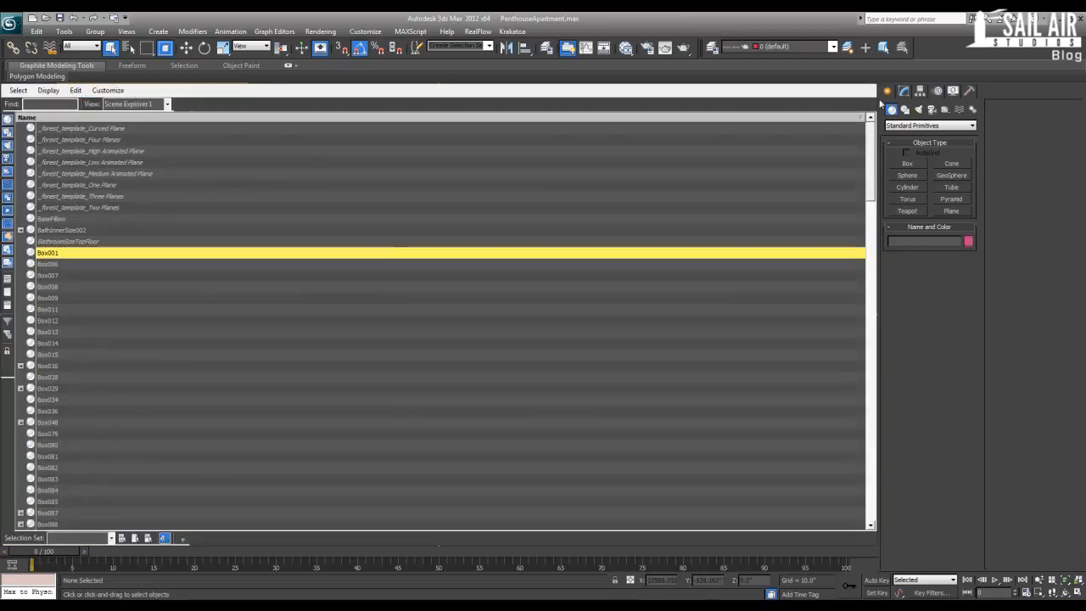
Step: Select the object Box016 in the Scene Explorer's object list
{"action": "left_click", "coordinate": [47, 90]}
{"action": "left_click", "coordinate": [36, 77]}
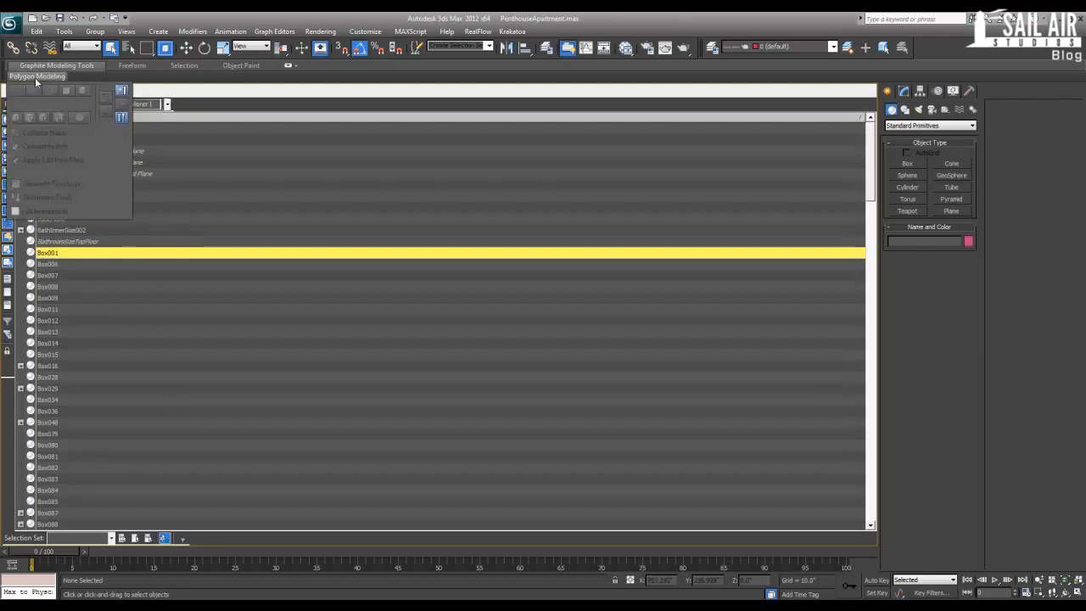
{"action": "left_click", "coordinate": [525, 103]}
{"action": "left_click", "coordinate": [196, 366]}
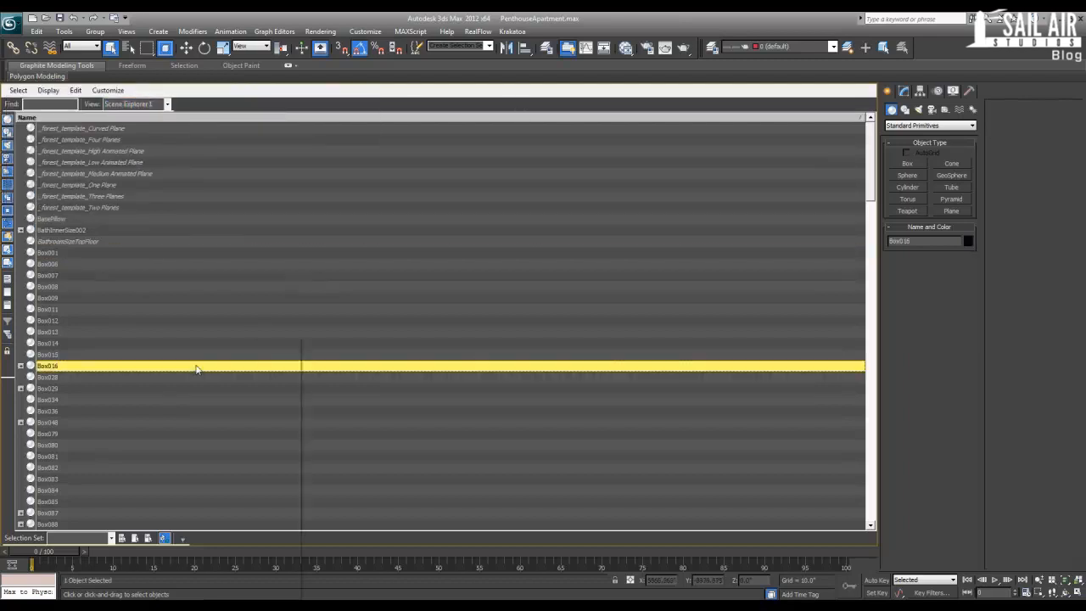
{"action": "right_click", "coordinate": [196, 366]}
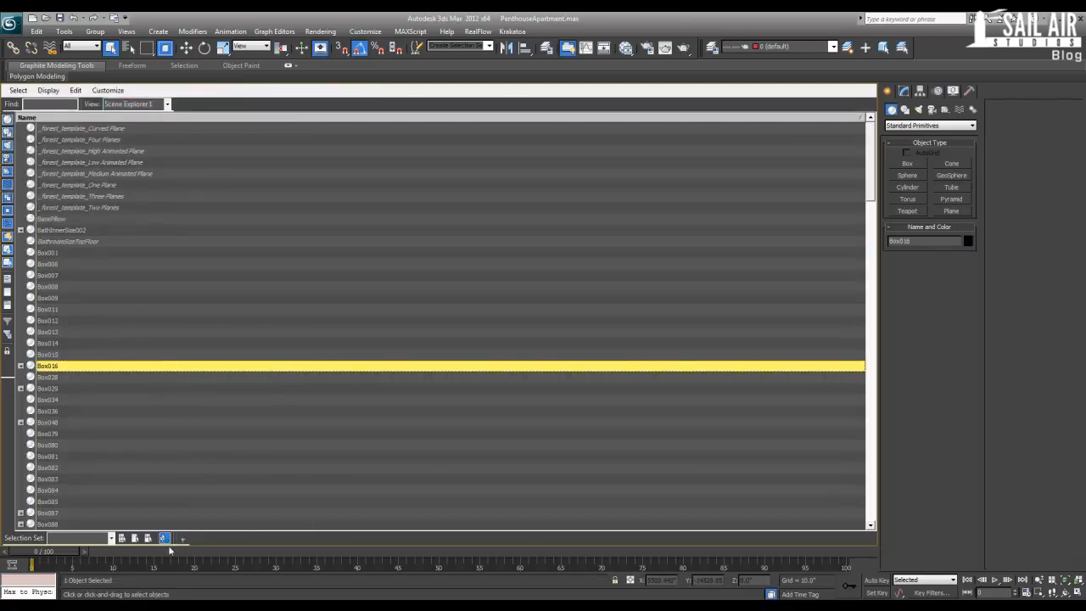
Step: Examine the selection, display and customization commands available in the Scene Explorer viewport
{"action": "left_click_drag", "start_coordinate": [63, 552], "coordinate": [86, 550]}
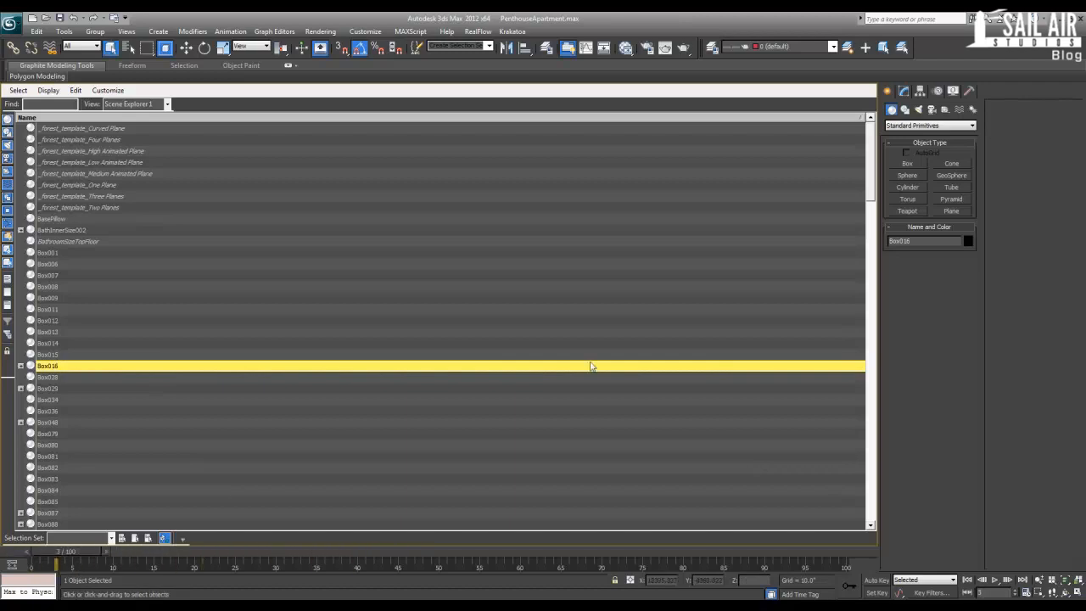
{"action": "left_click", "coordinate": [47, 90]}
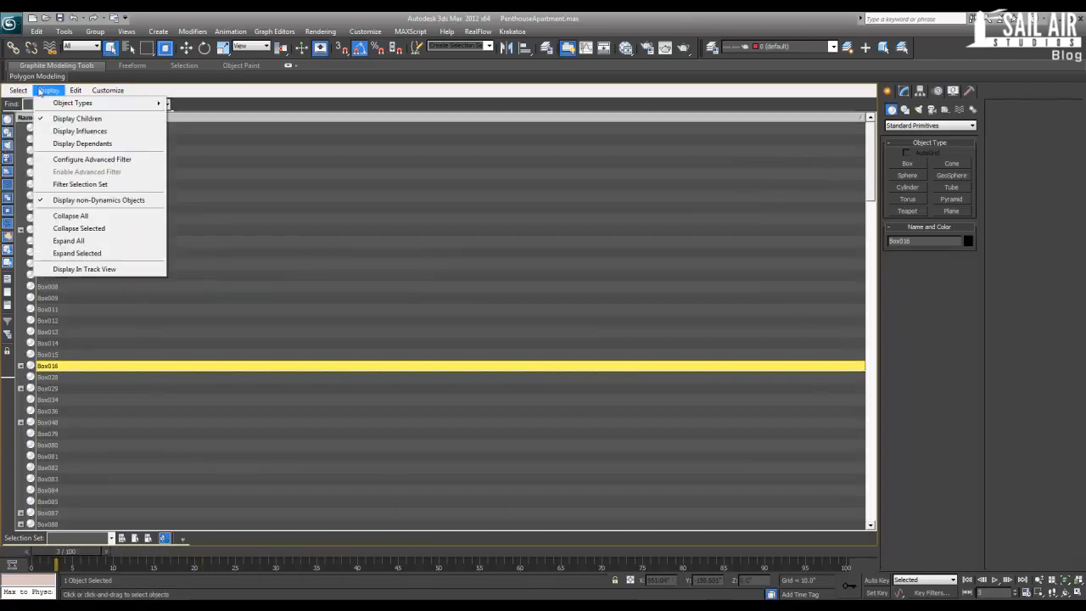
{"action": "mouse_move", "coordinate": [21, 92]}
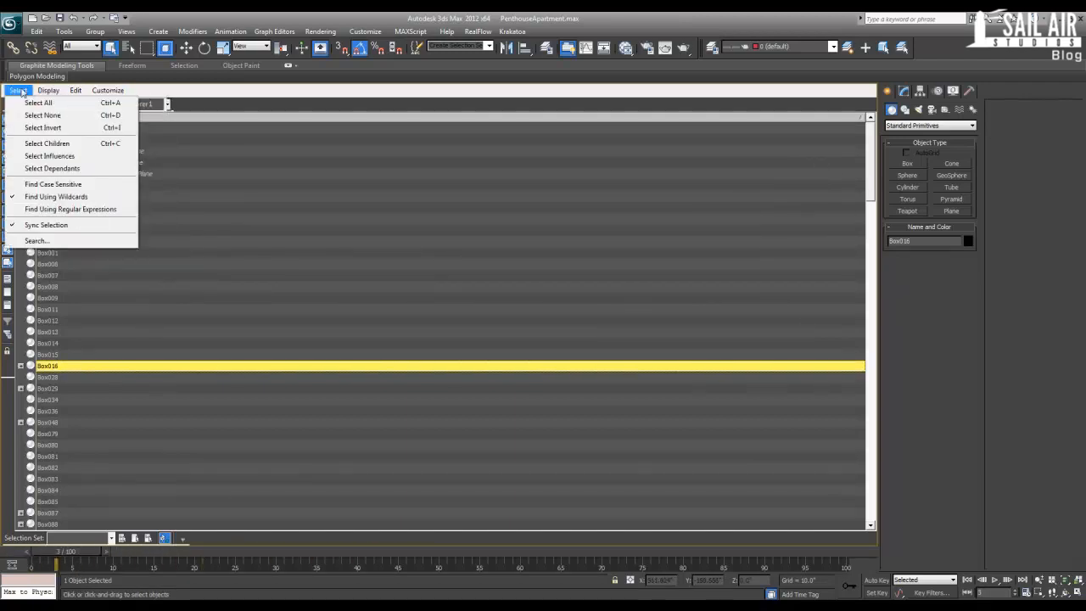
{"action": "left_click", "coordinate": [96, 92]}
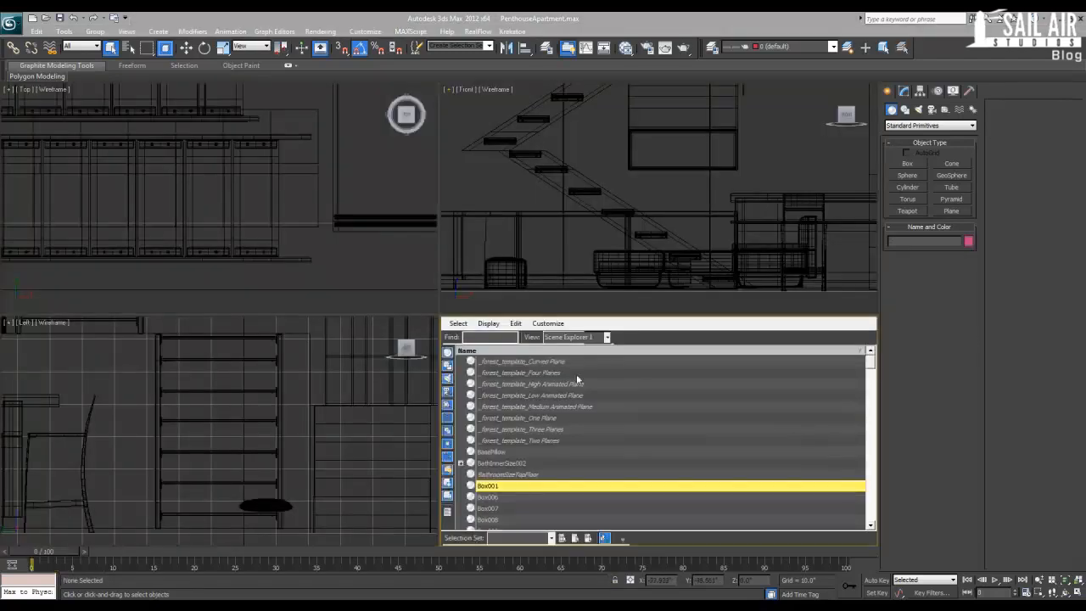
{"action": "left_click", "coordinate": [487, 323]}
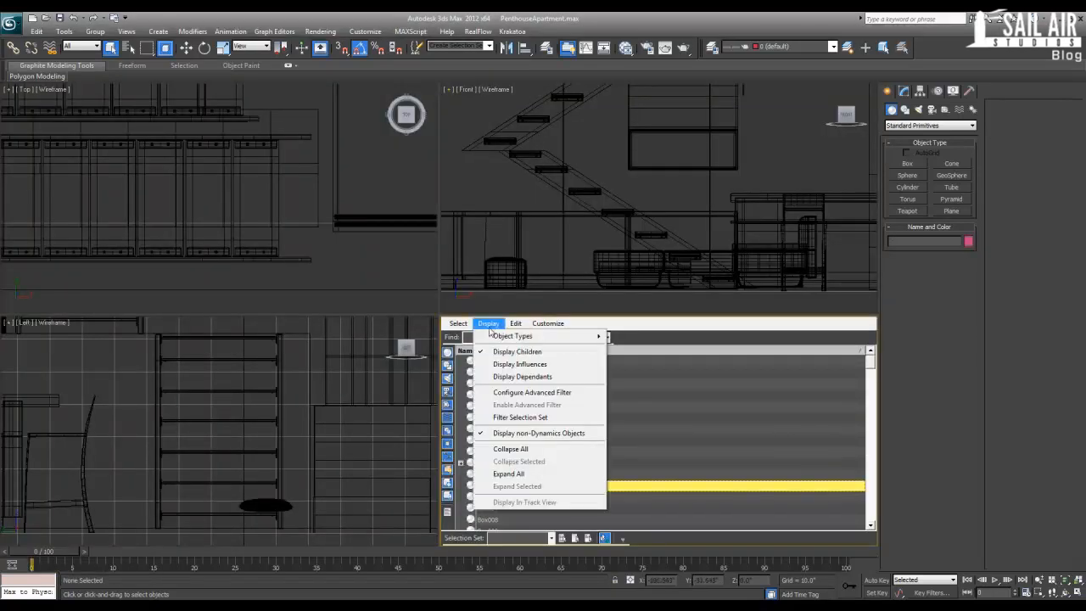
{"action": "left_click", "coordinate": [694, 359]}
Step: Replace the Scene Explorer viewport with the Perspective view and maximize it
{"action": "right_click", "coordinate": [661, 324]}
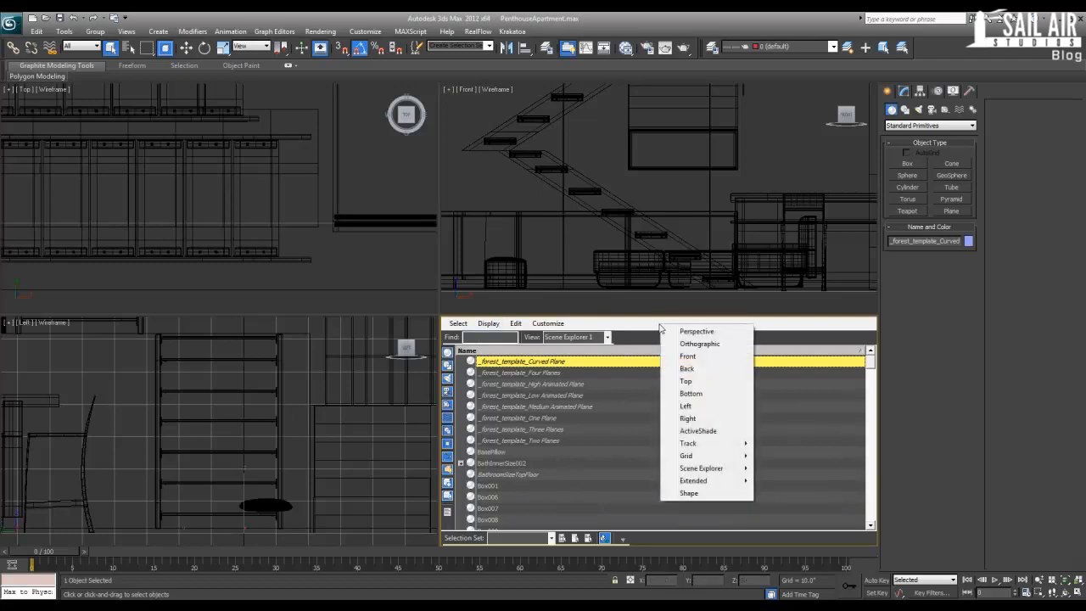
{"action": "left_click", "coordinate": [646, 337]}
{"action": "right_click", "coordinate": [649, 322]}
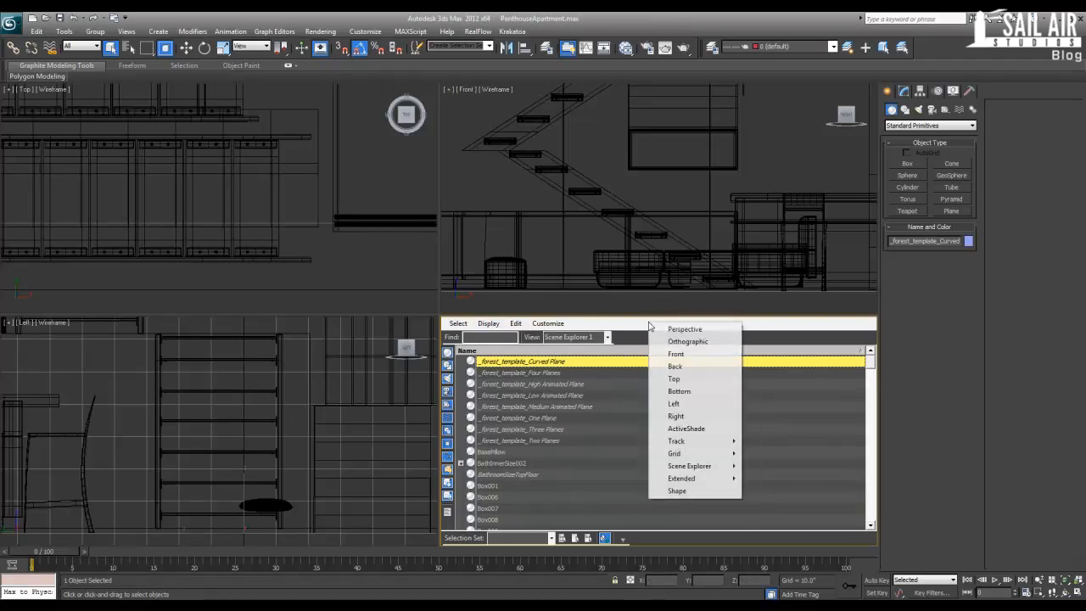
{"action": "left_click", "coordinate": [684, 329]}
{"action": "middle_click_drag", "start_coordinate": [518, 390], "coordinate": [480, 370], "text": "alt"}
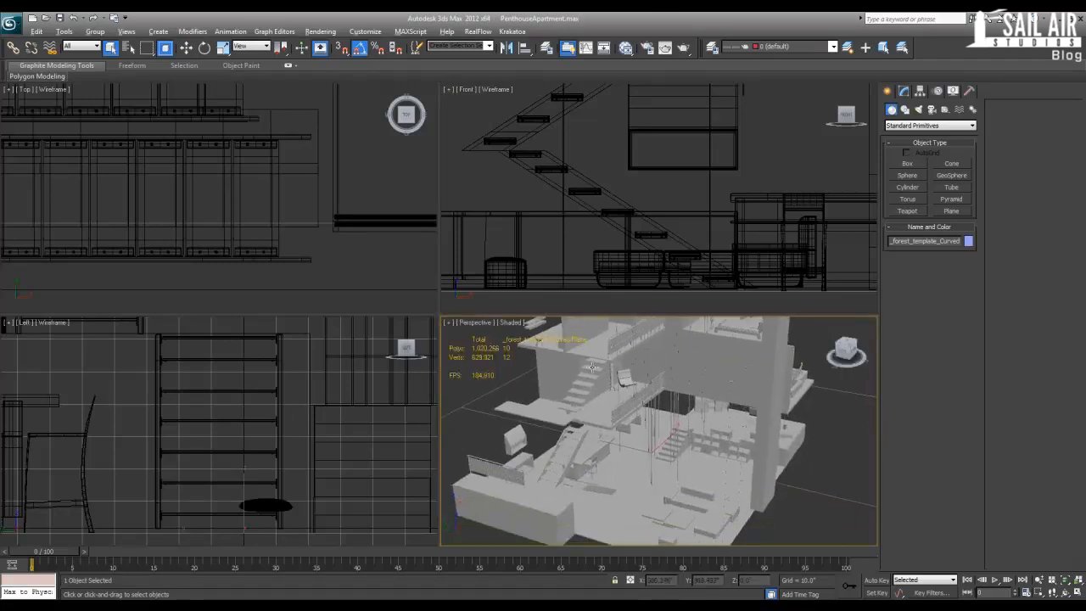
{"action": "key", "text": "alt+w"}
{"action": "scroll", "coordinate": [479, 371], "scroll_direction": "down", "scroll_amount": 10}
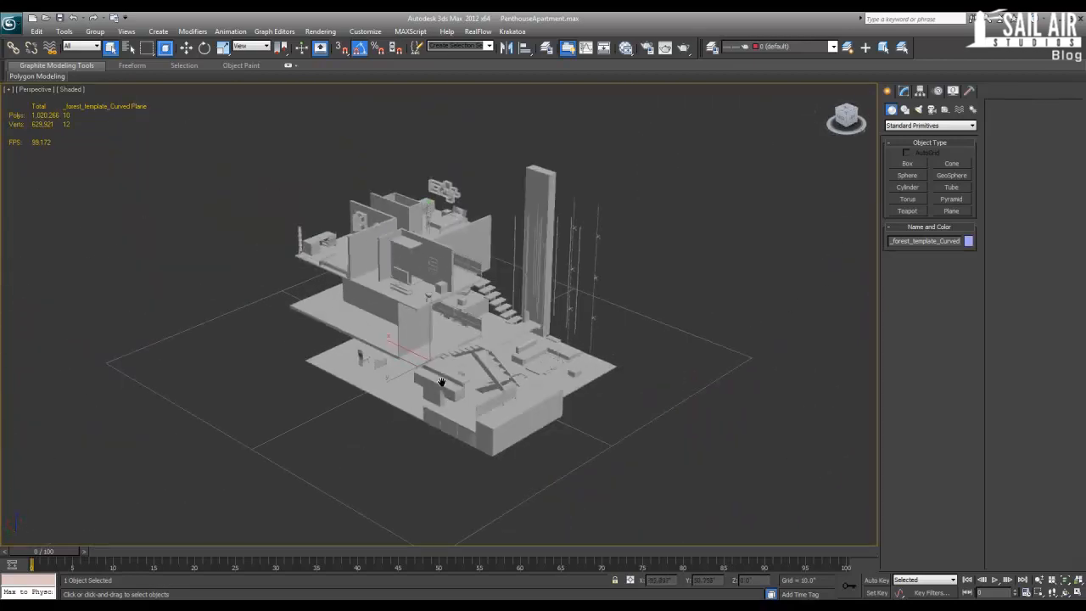
Step: Clear the object selection and toggle the Perspective viewport between the four-view layout and full size, finishing maximized
{"action": "key", "text": "alt+w"}
{"action": "key", "text": "alt+w"}
{"action": "left_click", "coordinate": [323, 160]}
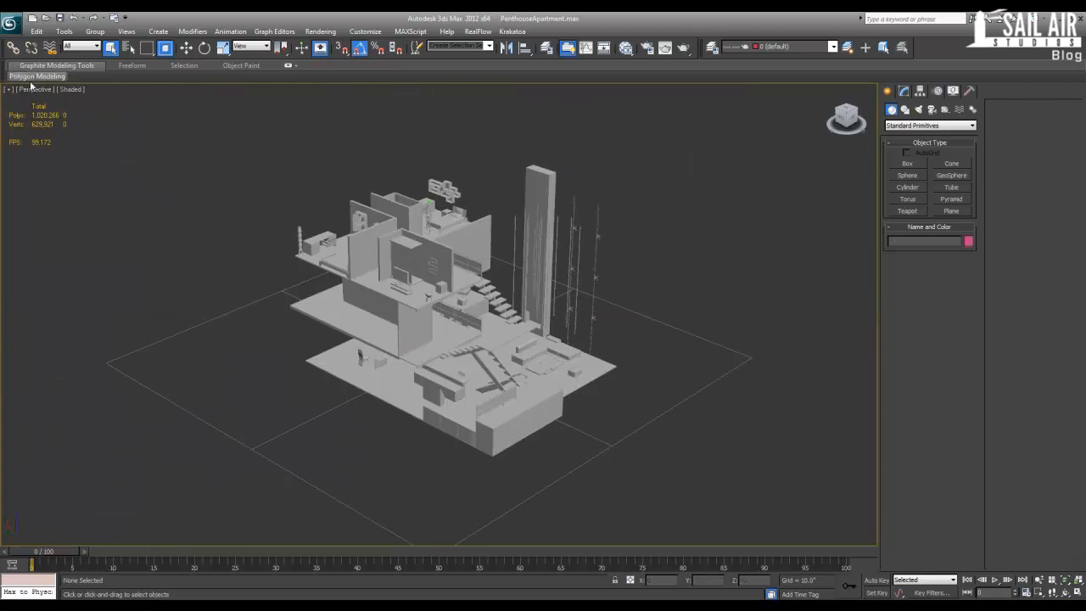
{"action": "key", "text": "alt+w"}
{"action": "left_click", "coordinate": [279, 194]}
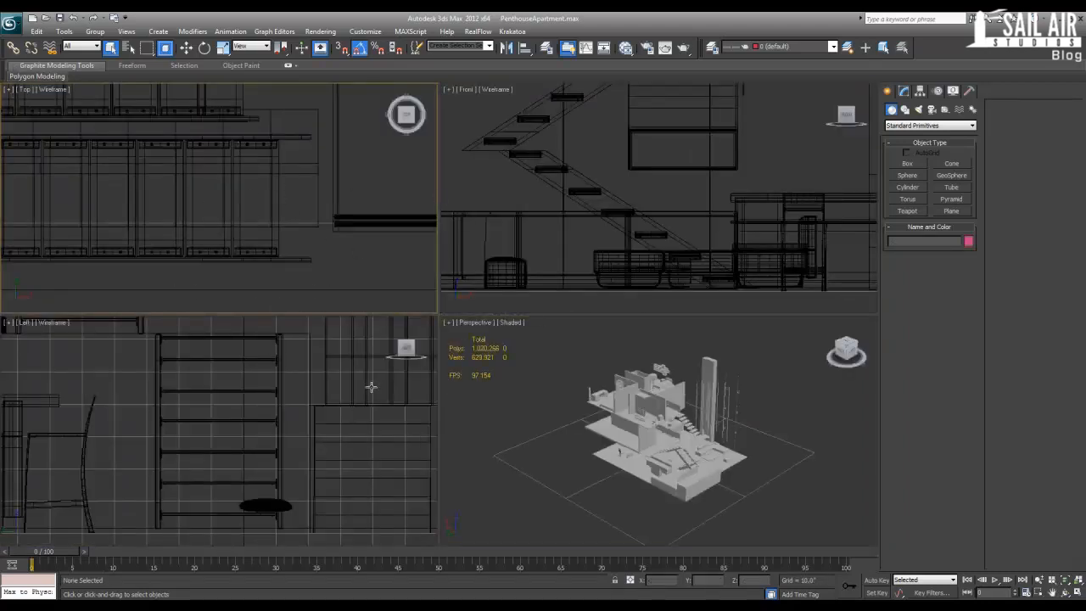
{"action": "left_click", "coordinate": [507, 359]}
{"action": "key", "text": "alt+w"}
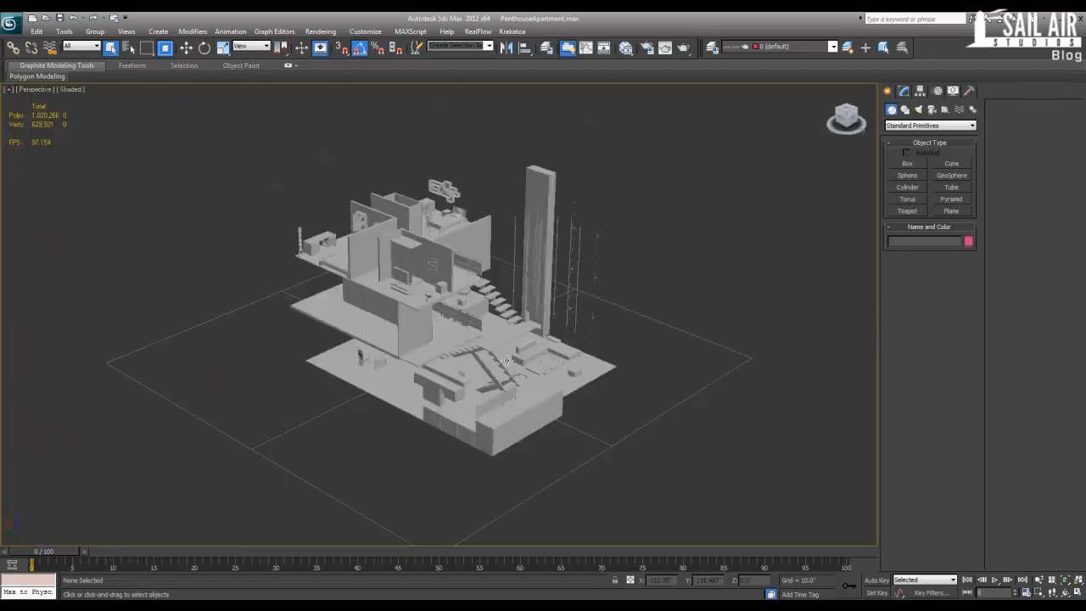
{"action": "key", "text": "alt+w"}
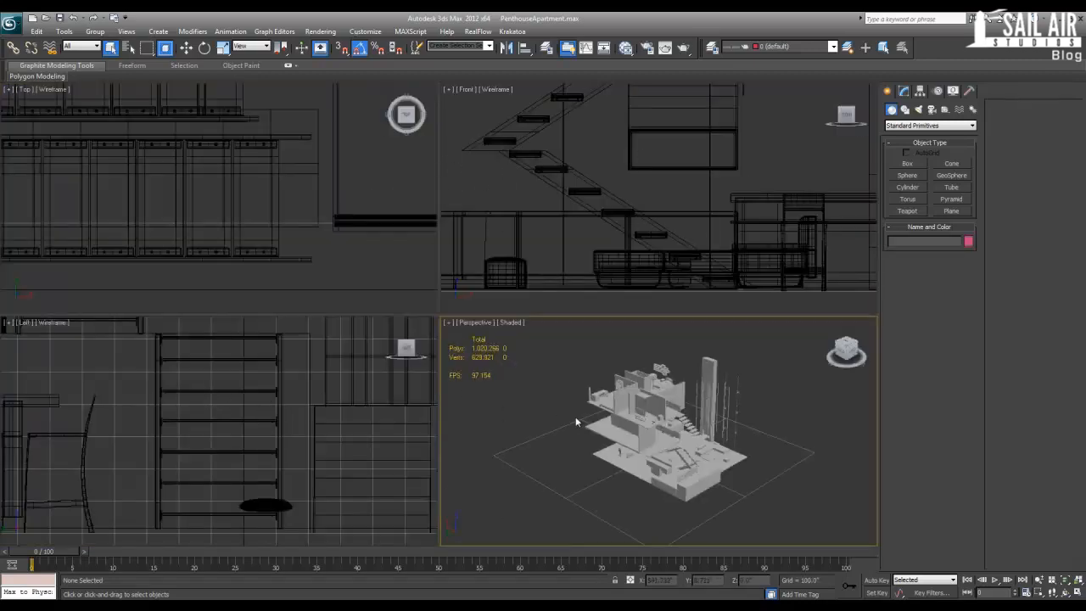
{"action": "key", "text": "alt+w"}
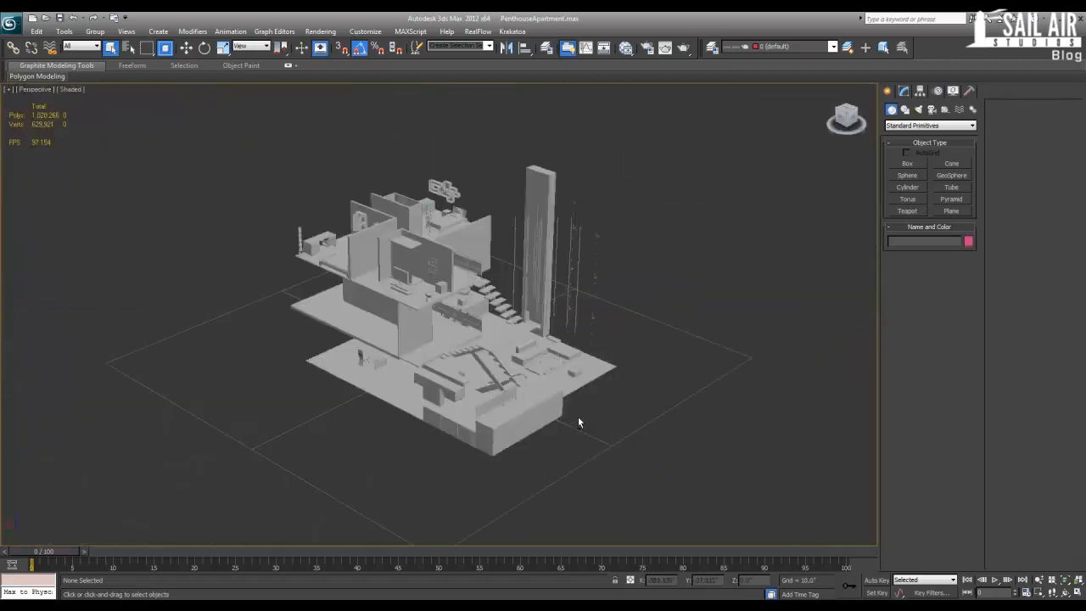
Step: Examine the apartment model from several angles and distances in the maximized Perspective viewport
{"action": "middle_click_drag", "start_coordinate": [550, 422], "coordinate": [424, 382], "text": "alt"}
{"action": "scroll", "coordinate": [434, 378], "scroll_direction": "up", "scroll_amount": 3}
{"action": "scroll", "coordinate": [474, 393], "scroll_direction": "down", "scroll_amount": 3}
{"action": "scroll", "coordinate": [427, 374], "scroll_direction": "up", "scroll_amount": 6}
{"action": "scroll", "coordinate": [414, 371], "scroll_direction": "down", "scroll_amount": 4}
{"action": "scroll", "coordinate": [424, 382], "scroll_direction": "up", "scroll_amount": 4}
{"action": "middle_click_drag", "start_coordinate": [424, 382], "coordinate": [412, 357]}
{"action": "scroll", "coordinate": [413, 356], "scroll_direction": "up", "scroll_amount": 6}
{"action": "scroll", "coordinate": [412, 357], "scroll_direction": "down", "scroll_amount": 8}
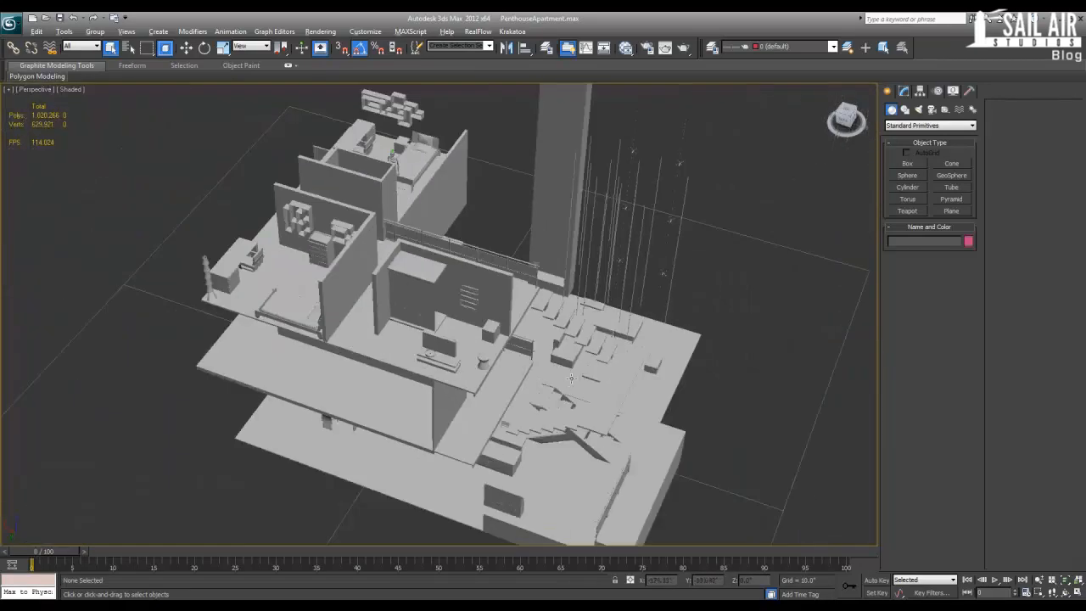
{"action": "middle_click_drag", "start_coordinate": [797, 280], "coordinate": [690, 232], "text": "alt"}
Step: Review the available extended viewport types and turn on safe frames in the Perspective viewport
{"action": "left_click", "coordinate": [46, 91]}
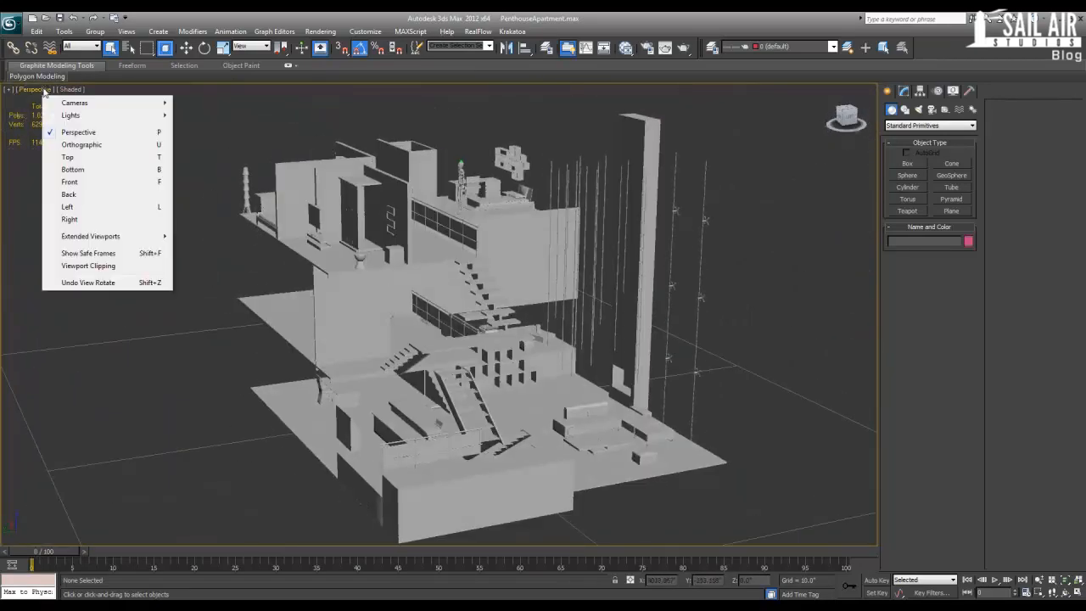
{"action": "mouse_move", "coordinate": [93, 236]}
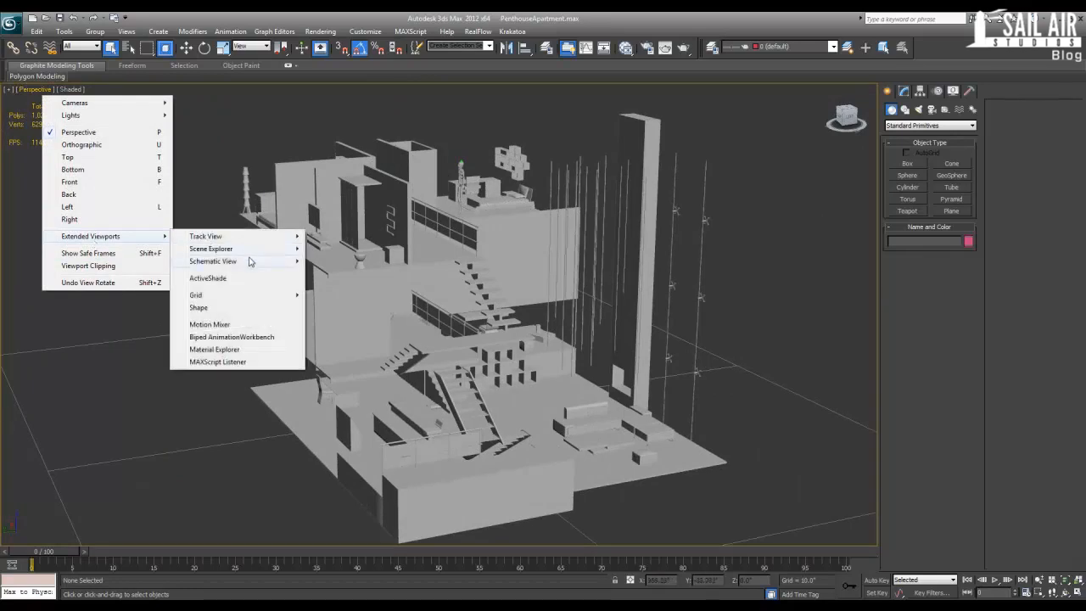
{"action": "mouse_move", "coordinate": [246, 249]}
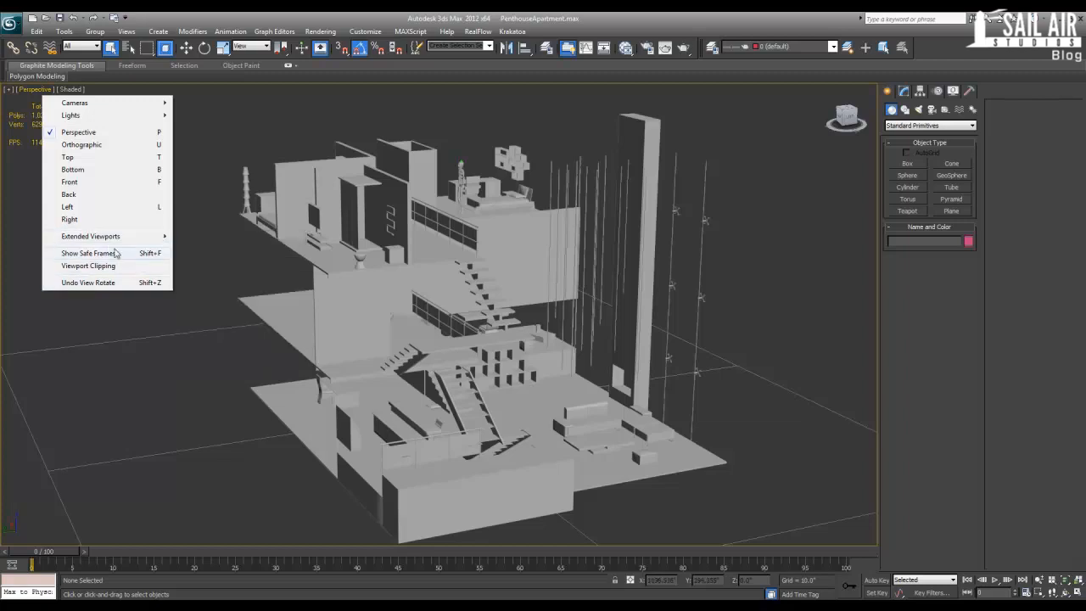
{"action": "left_click", "coordinate": [116, 253]}
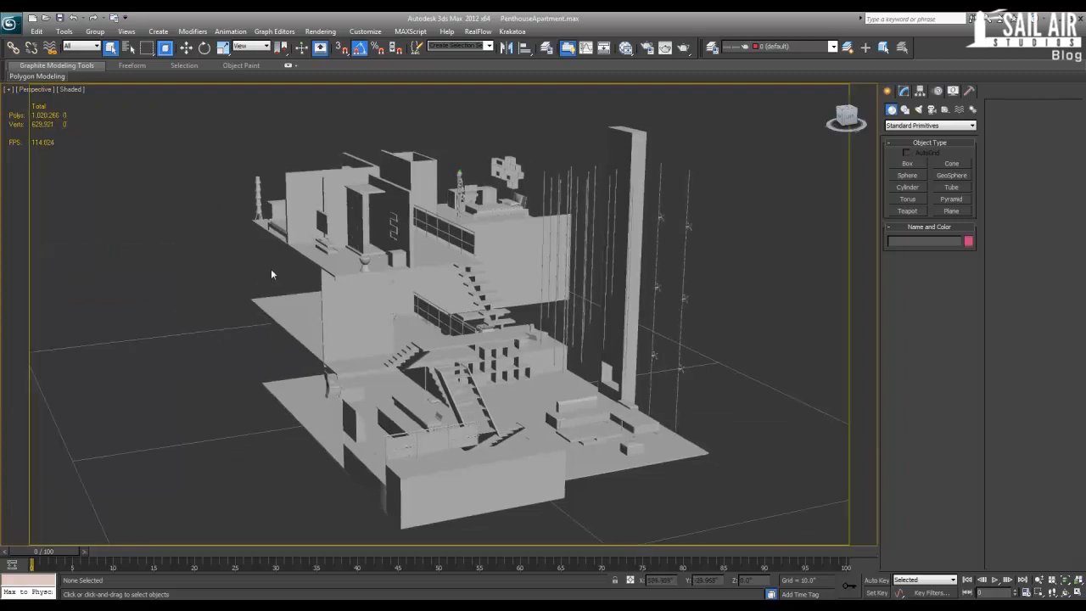
Step: Check the output width and height in the Render Setup dialog, then close it
{"action": "key", "text": "F10"}
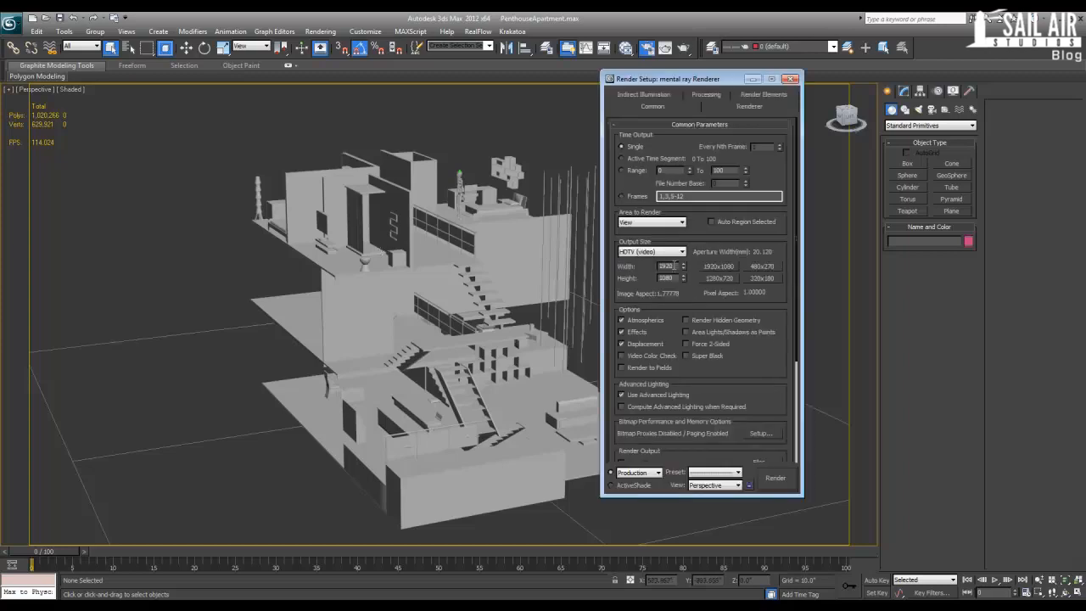
{"action": "double_click", "coordinate": [674, 264]}
{"action": "left_click", "coordinate": [791, 79]}
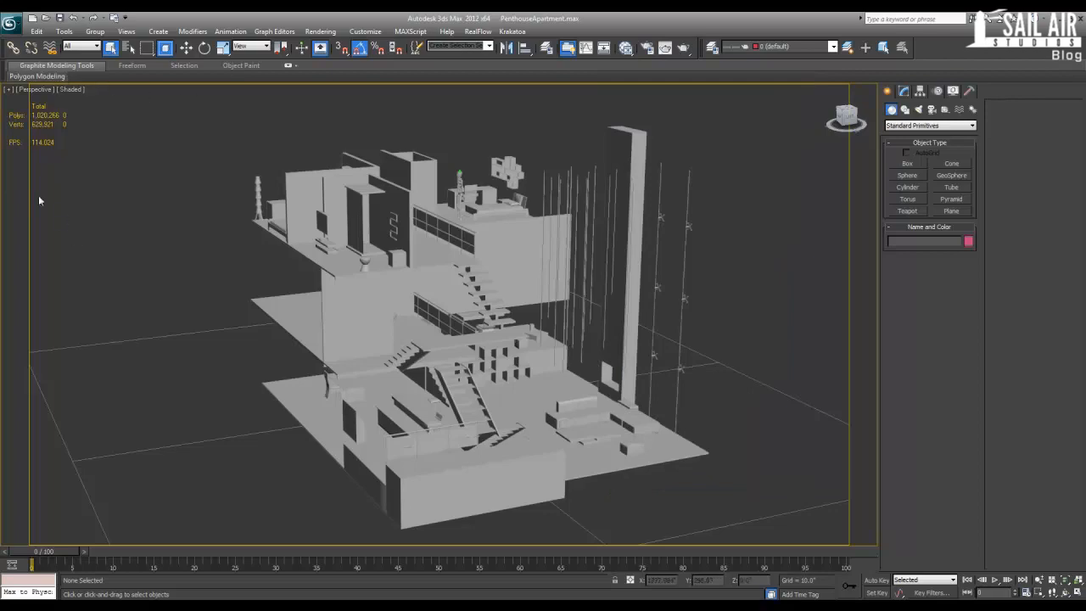
Step: Turn off safe frames in the Perspective viewport and bring the staircase area in close
{"action": "left_click", "coordinate": [36, 89]}
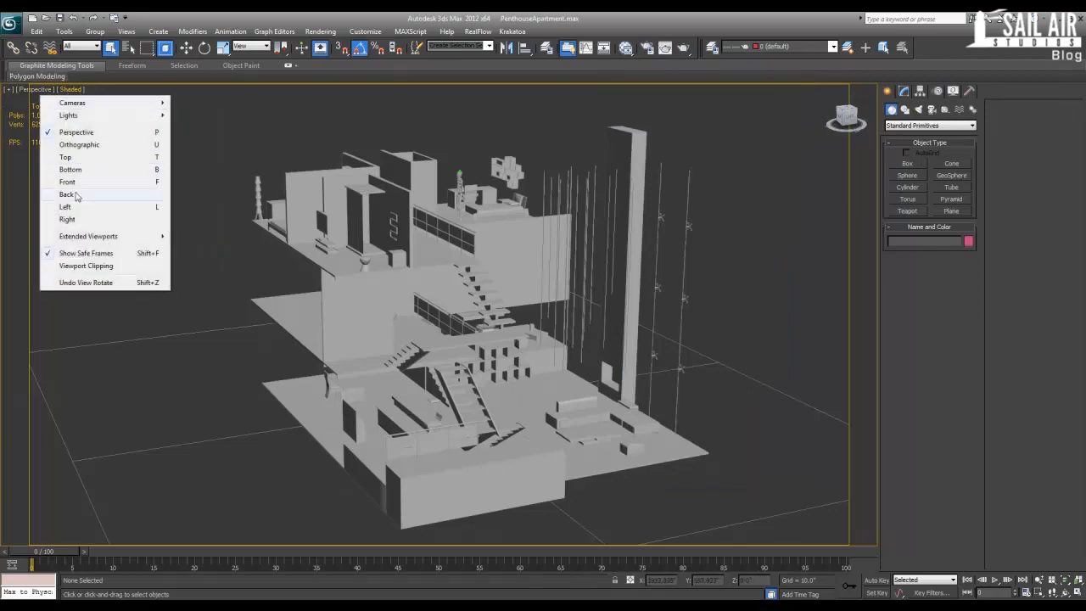
{"action": "left_click", "coordinate": [85, 252]}
{"action": "scroll", "coordinate": [352, 311], "scroll_direction": "up", "scroll_amount": 5}
{"action": "mouse_move", "coordinate": [341, 362]}
{"action": "middle_mouse_down"}
{"action": "mouse_move", "coordinate": [352, 311]}
{"action": "mouse_move", "coordinate": [350, 345]}
{"action": "middle_mouse_up"}
{"action": "scroll", "coordinate": [339, 331], "scroll_direction": "down", "scroll_amount": 1}
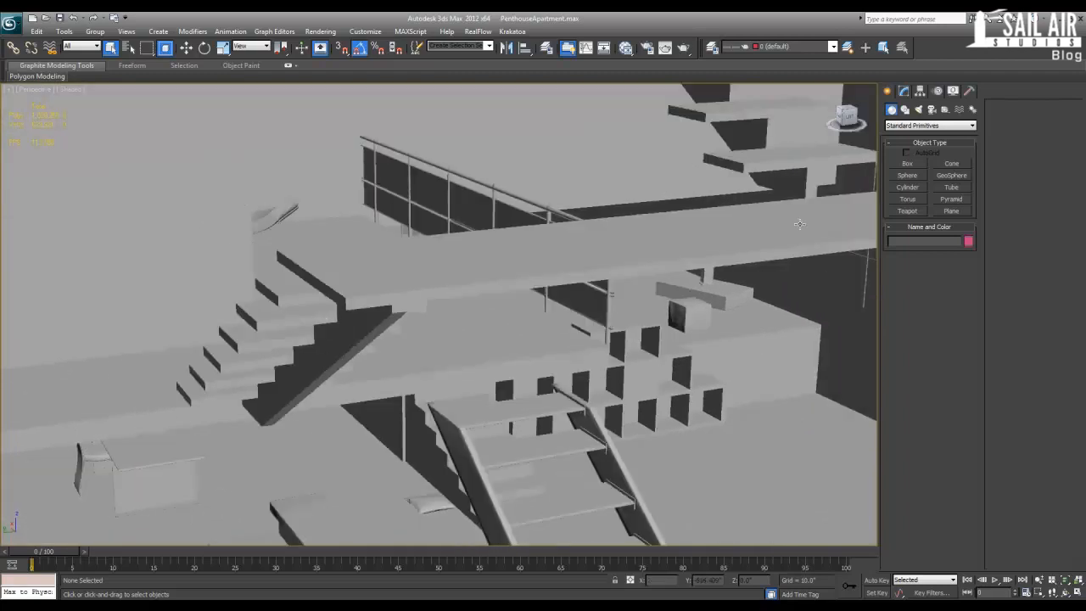
Step: Show safe frames on the staircase close-up, hide them again, and fit the whole apartment in the viewport
{"action": "left_click", "coordinate": [54, 93]}
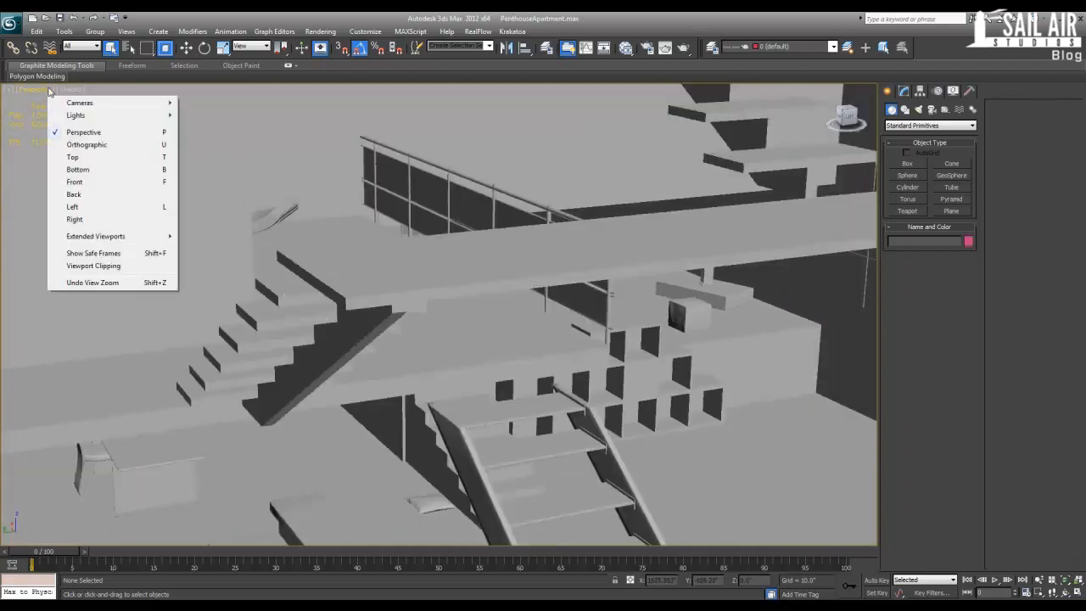
{"action": "left_click", "coordinate": [115, 253]}
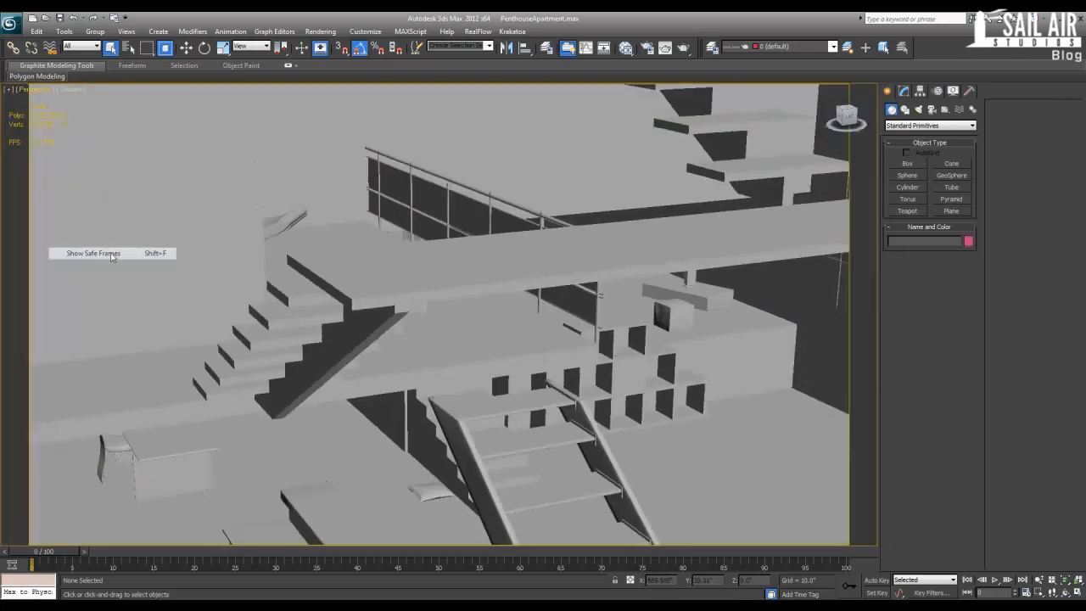
{"action": "left_click", "coordinate": [28, 92]}
{"action": "left_click", "coordinate": [78, 251]}
{"action": "key", "text": "z"}
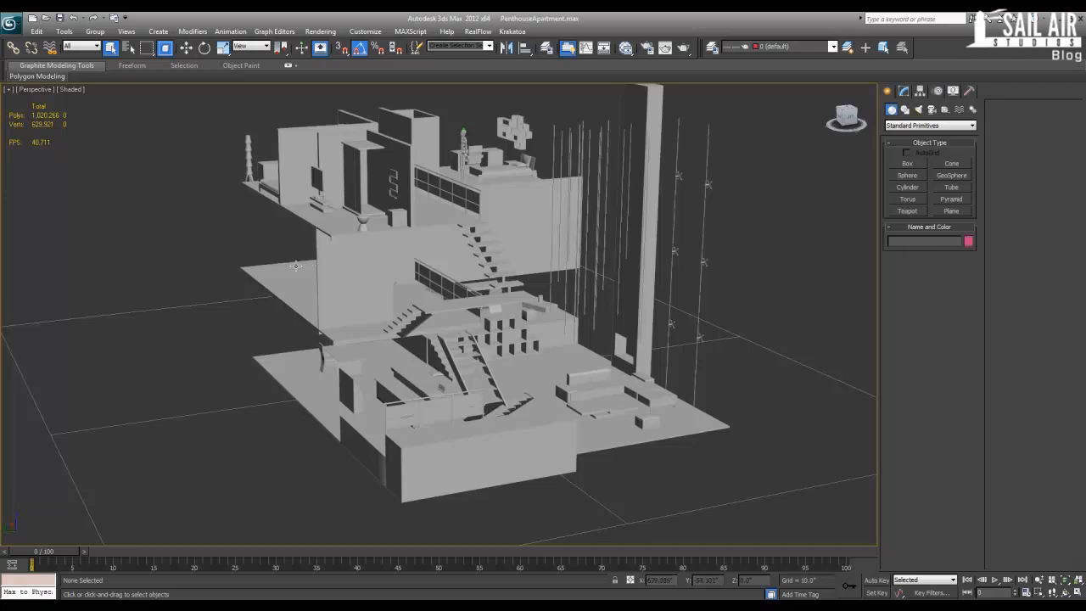
Step: Step back and forth through the recent Perspective view changes with view undo and redo
{"action": "left_click", "coordinate": [35, 90]}
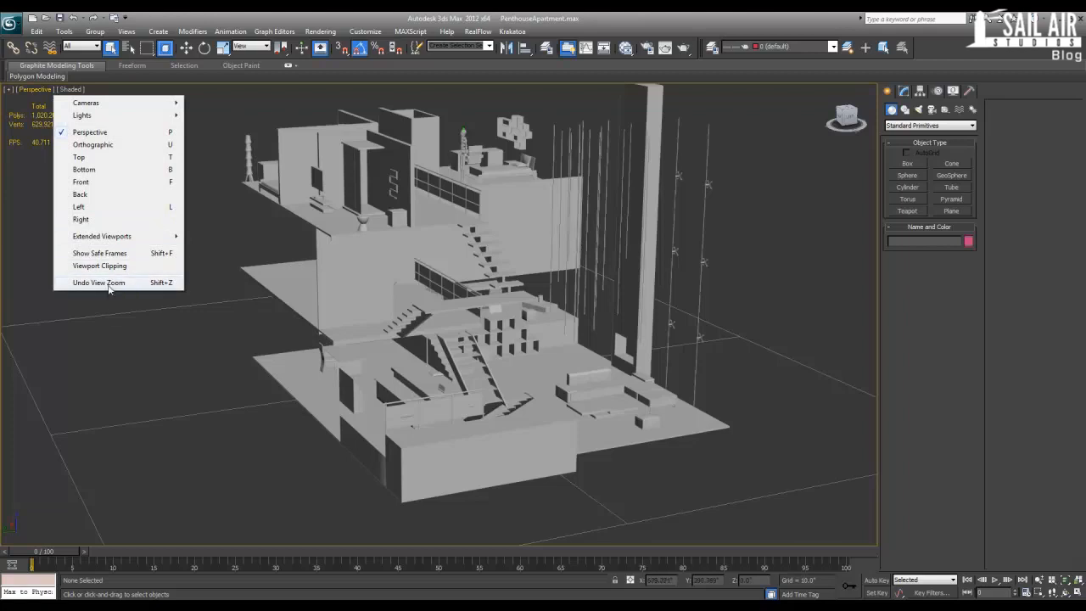
{"action": "left_click", "coordinate": [196, 323]}
{"action": "scroll", "coordinate": [196, 323], "scroll_direction": "up", "scroll_amount": 6}
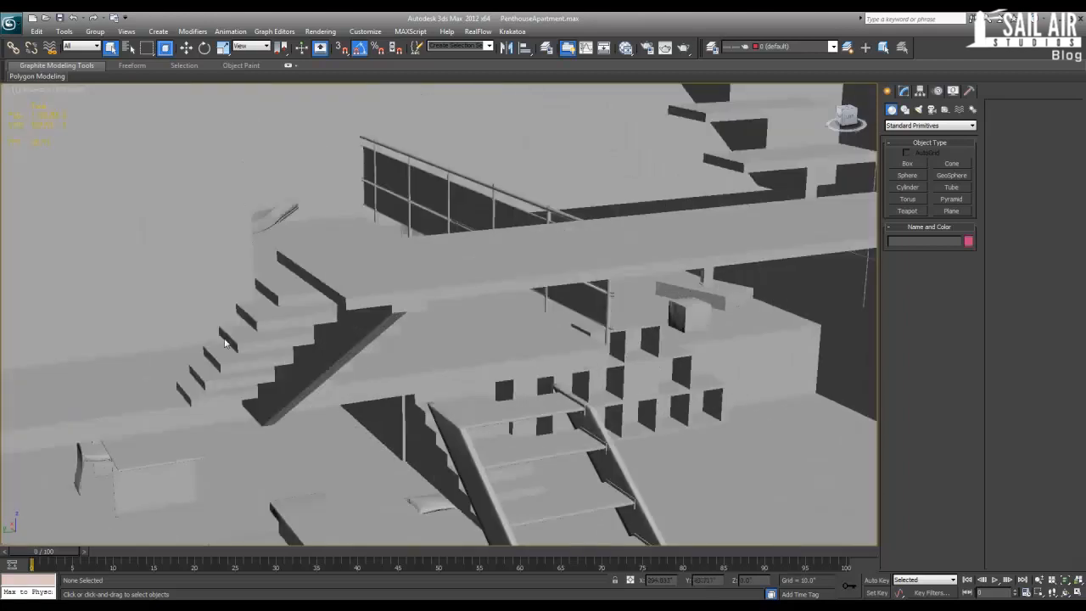
{"action": "key", "text": "shift+y"}
{"action": "key", "text": "shift+z"}
{"action": "key", "text": "shift+y"}
Step: Select the object Box113 beside the shelving block and frame it in the Perspective viewport
{"action": "scroll", "coordinate": [253, 324], "scroll_direction": "down", "scroll_amount": 3}
{"action": "scroll", "coordinate": [471, 312], "scroll_direction": "down", "scroll_amount": 5}
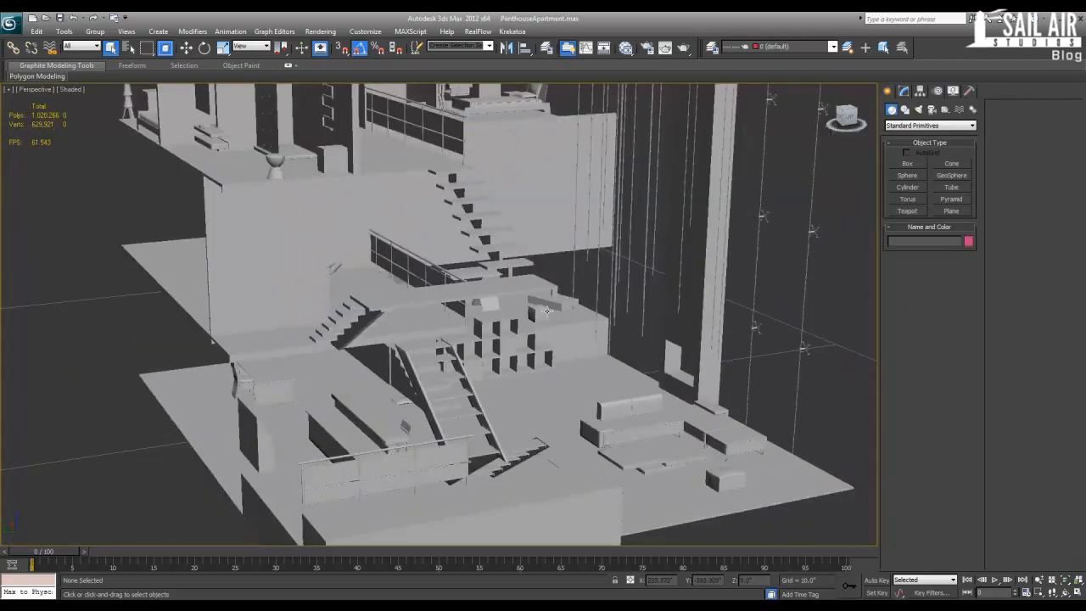
{"action": "left_click", "coordinate": [532, 316]}
{"action": "key", "text": "z"}
{"action": "scroll", "coordinate": [449, 346], "scroll_direction": "up", "scroll_amount": 4}
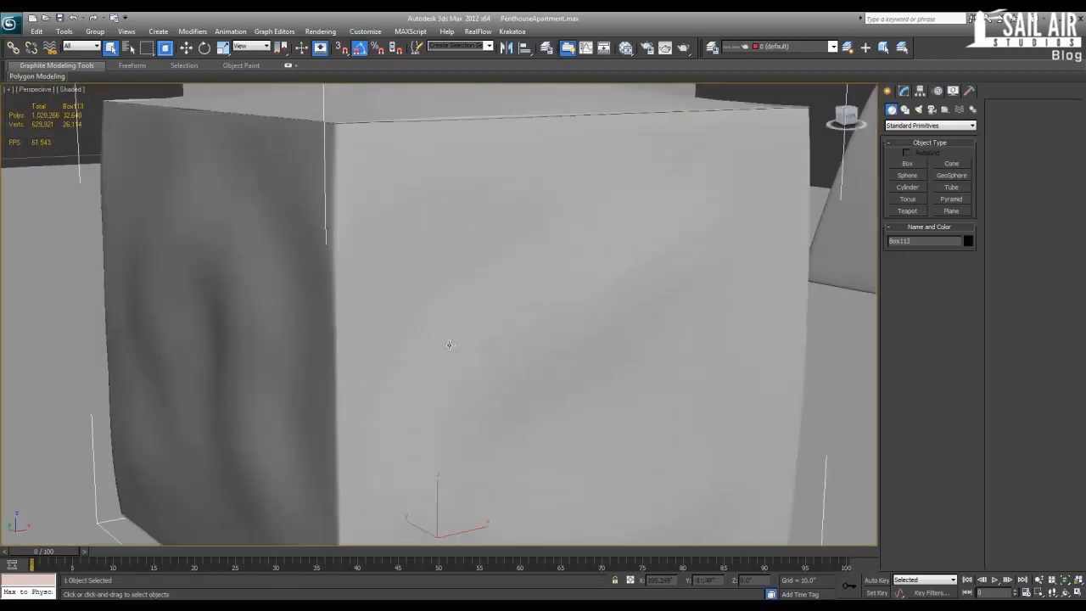
Step: Move the view away to the chair, frame Box113 again, and undo that last view change
{"action": "middle_click_drag", "start_coordinate": [449, 344], "coordinate": [141, 545]}
{"action": "scroll", "coordinate": [509, 328], "scroll_direction": "down", "scroll_amount": 6}
{"action": "middle_click_drag", "start_coordinate": [509, 328], "coordinate": [176, 487]}
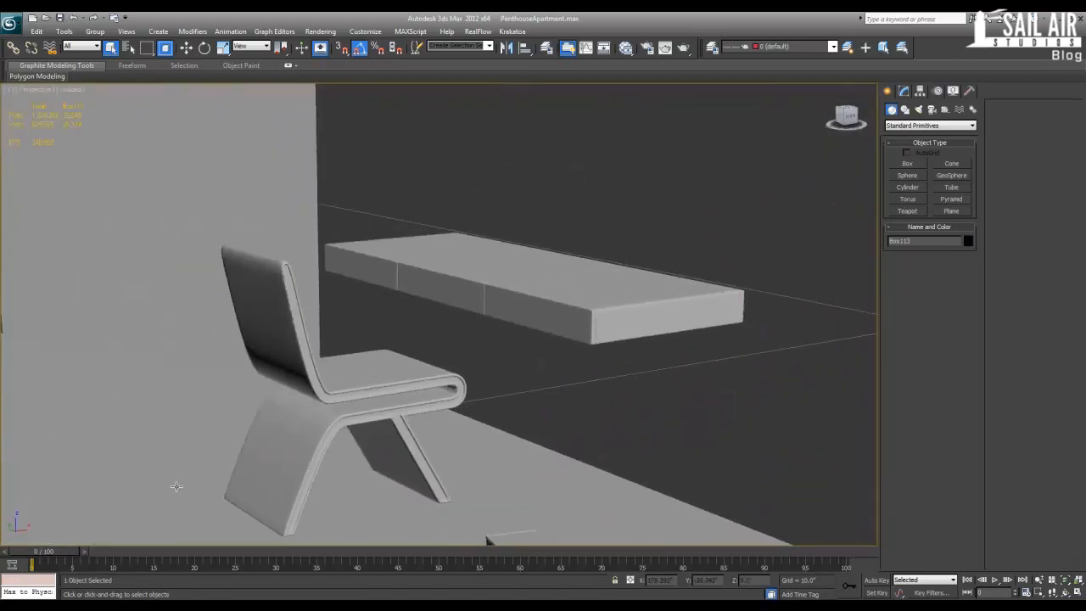
{"action": "key", "text": "z"}
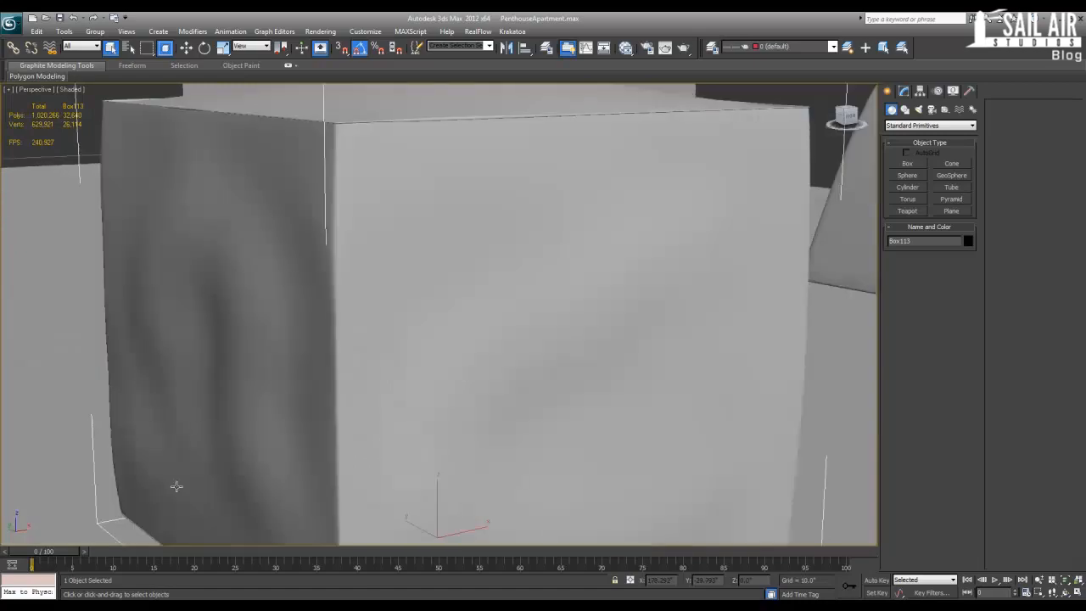
{"action": "key", "text": "shift+z"}
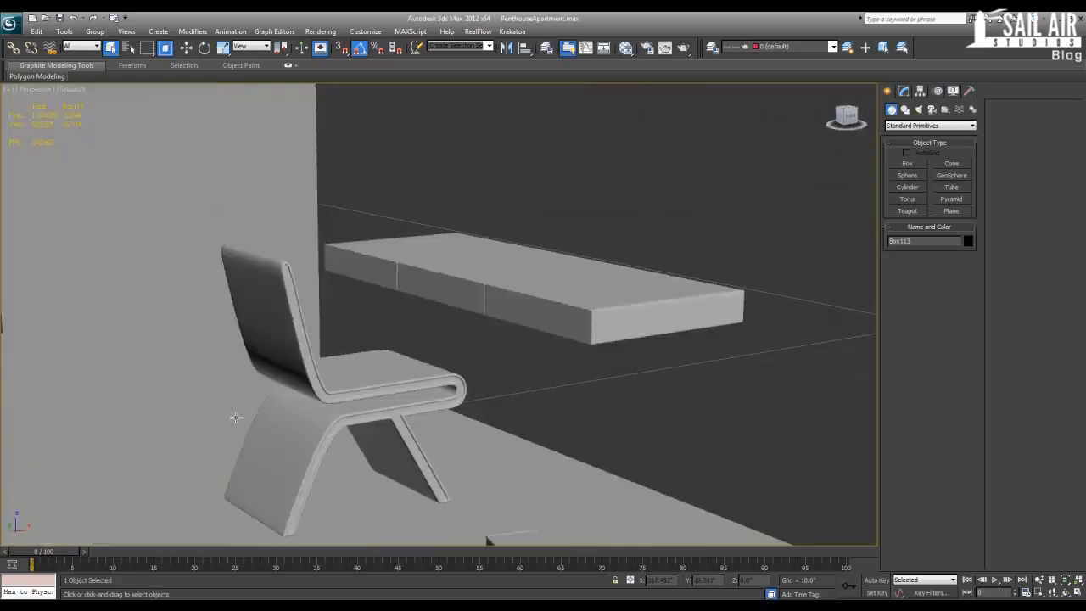
Step: Bring the whole apartment back into the Perspective view, clear the selection, and turn on edged faces over the shaded display
{"action": "scroll", "coordinate": [236, 417], "scroll_direction": "down", "scroll_amount": 10}
{"action": "middle_click_drag", "start_coordinate": [236, 417], "coordinate": [328, 419], "text": "alt"}
{"action": "scroll", "coordinate": [352, 352], "scroll_direction": "up", "scroll_amount": 6}
{"action": "scroll", "coordinate": [332, 363], "scroll_direction": "down", "scroll_amount": 4}
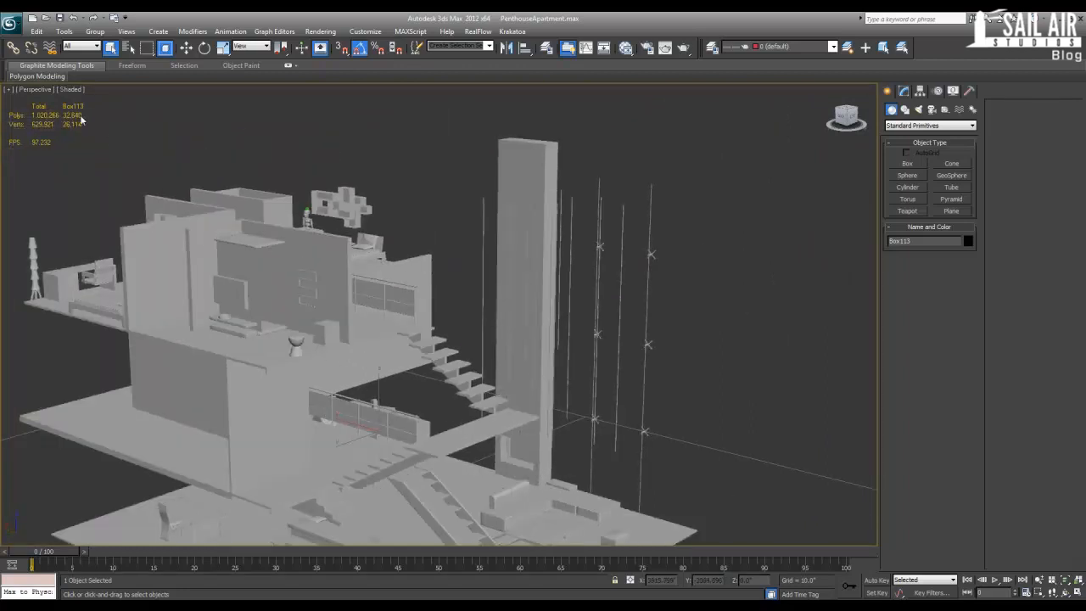
{"action": "left_click", "coordinate": [75, 89]}
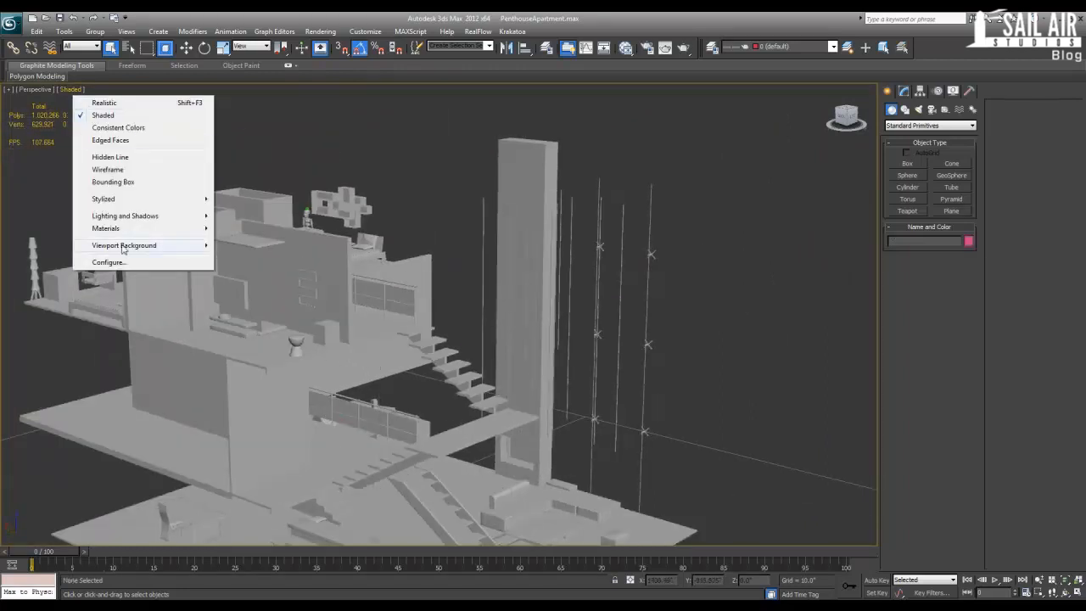
{"action": "left_click", "coordinate": [368, 344]}
{"action": "middle_click_drag", "start_coordinate": [366, 346], "coordinate": [440, 246]}
{"action": "scroll", "coordinate": [440, 246], "scroll_direction": "down", "scroll_amount": 3}
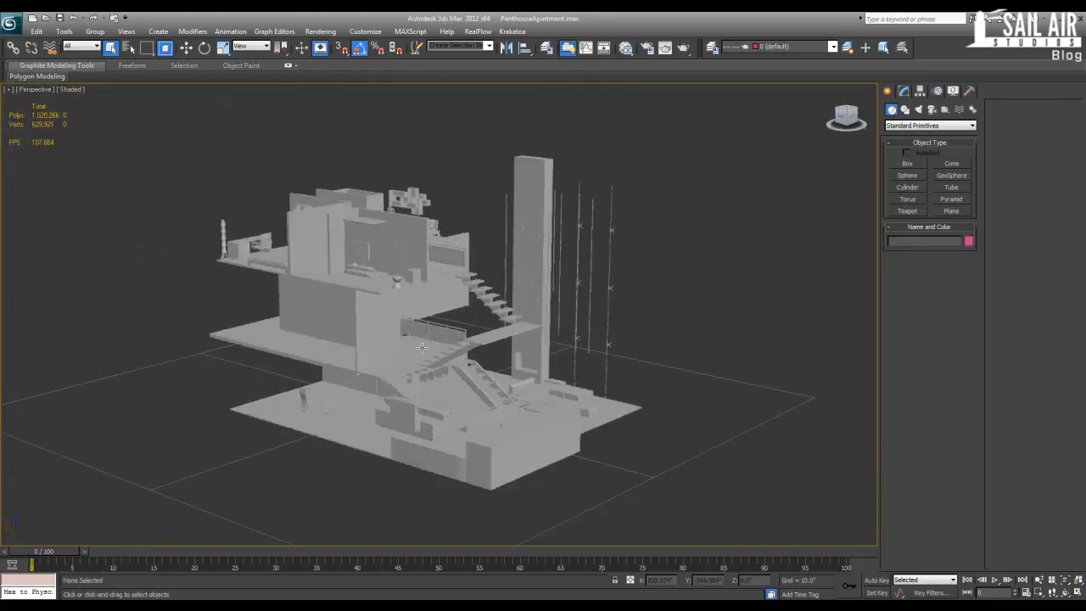
{"action": "key", "text": "F4"}
Step: Switch the Perspective viewport's shading to Realistic while keeping the edged faces
{"action": "middle_click_drag", "start_coordinate": [422, 355], "coordinate": [451, 316]}
{"action": "scroll", "coordinate": [452, 316], "scroll_direction": "up", "scroll_amount": 3}
{"action": "scroll", "coordinate": [167, 121], "scroll_direction": "up", "scroll_amount": 1}
{"action": "left_click", "coordinate": [95, 89]}
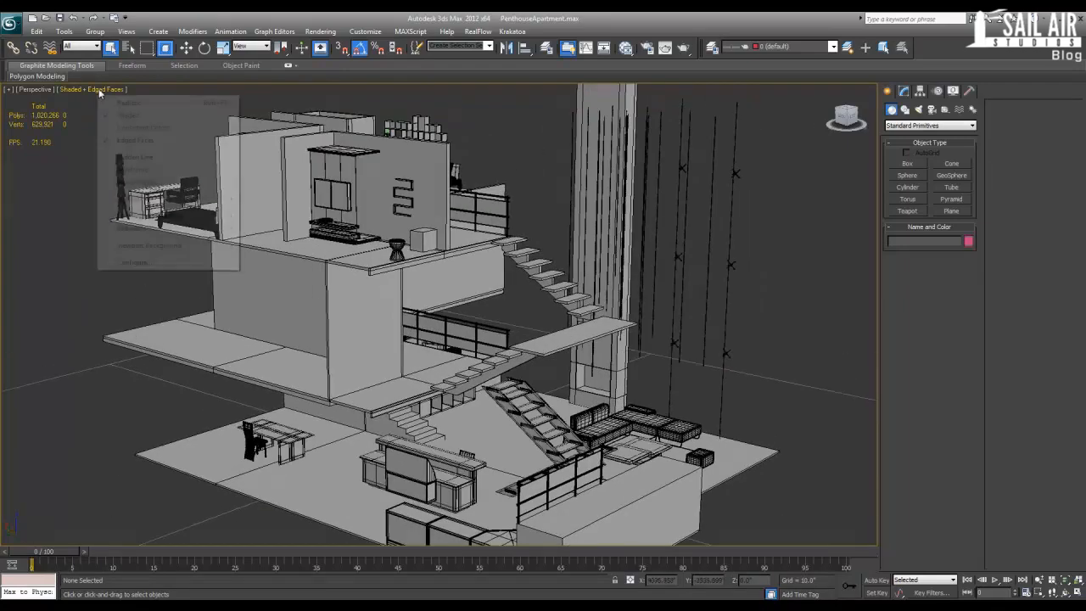
{"action": "left_click", "coordinate": [187, 108]}
Step: Examine the apartment's lighting and shadows in Realistic shading, from the overall view down to the shelving and steps
{"action": "mouse_move", "coordinate": [187, 108]}
{"action": "middle_mouse_down", "text": "alt"}
{"action": "mouse_move", "coordinate": [327, 333]}
{"action": "mouse_move", "coordinate": [335, 389]}
{"action": "mouse_move", "coordinate": [234, 321]}
{"action": "middle_mouse_up", "text": "alt"}
{"action": "scroll", "coordinate": [335, 388], "scroll_direction": "up", "scroll_amount": 5}
{"action": "key", "text": "z"}
{"action": "scroll", "coordinate": [257, 161], "scroll_direction": "down", "scroll_amount": 5}
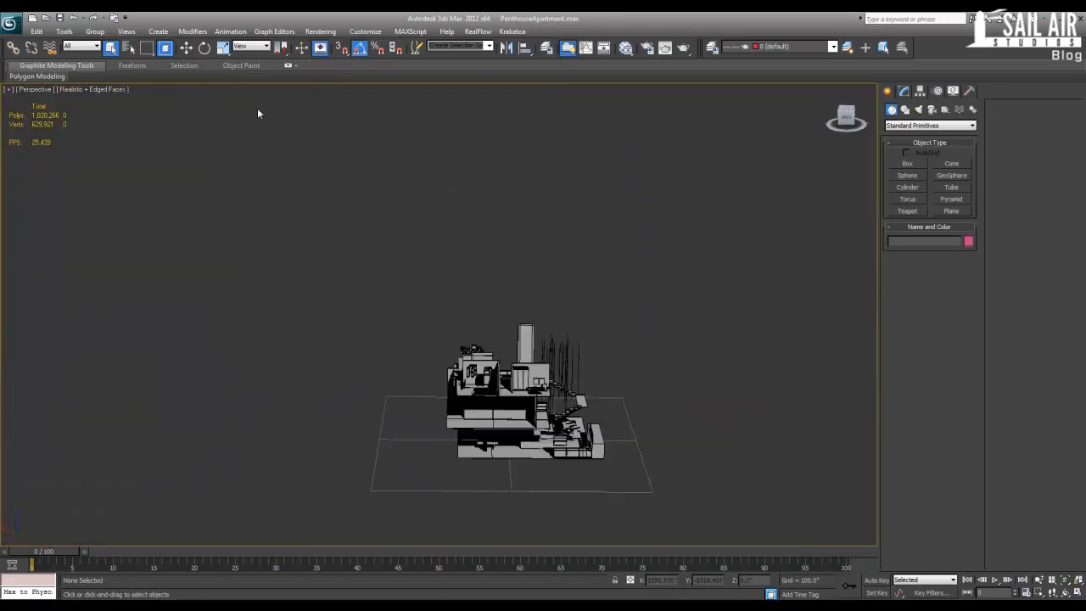
{"action": "scroll", "coordinate": [475, 382], "scroll_direction": "up", "scroll_amount": 7}
{"action": "scroll", "coordinate": [433, 410], "scroll_direction": "up", "scroll_amount": 3}
{"action": "middle_click_drag", "start_coordinate": [365, 204], "coordinate": [462, 404]}
{"action": "scroll", "coordinate": [516, 270], "scroll_direction": "down", "scroll_amount": 5}
{"action": "scroll", "coordinate": [434, 312], "scroll_direction": "up", "scroll_amount": 5}
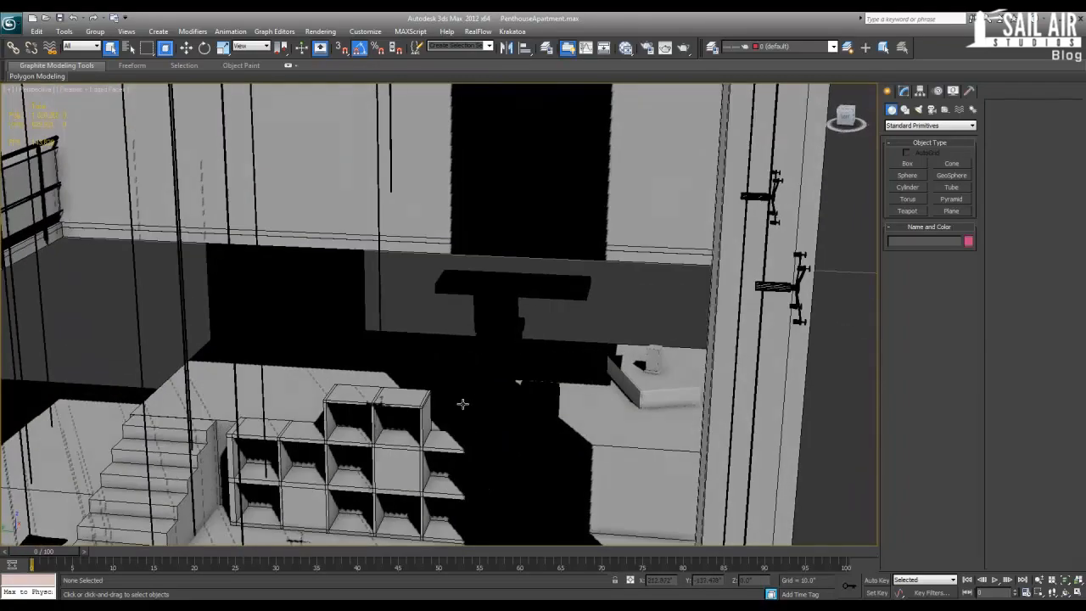
Step: Pick out the shelving unit Box117 in the dark shadow area, clear the selection, and set the viewport shading to Shaded
{"action": "left_click", "coordinate": [307, 317]}
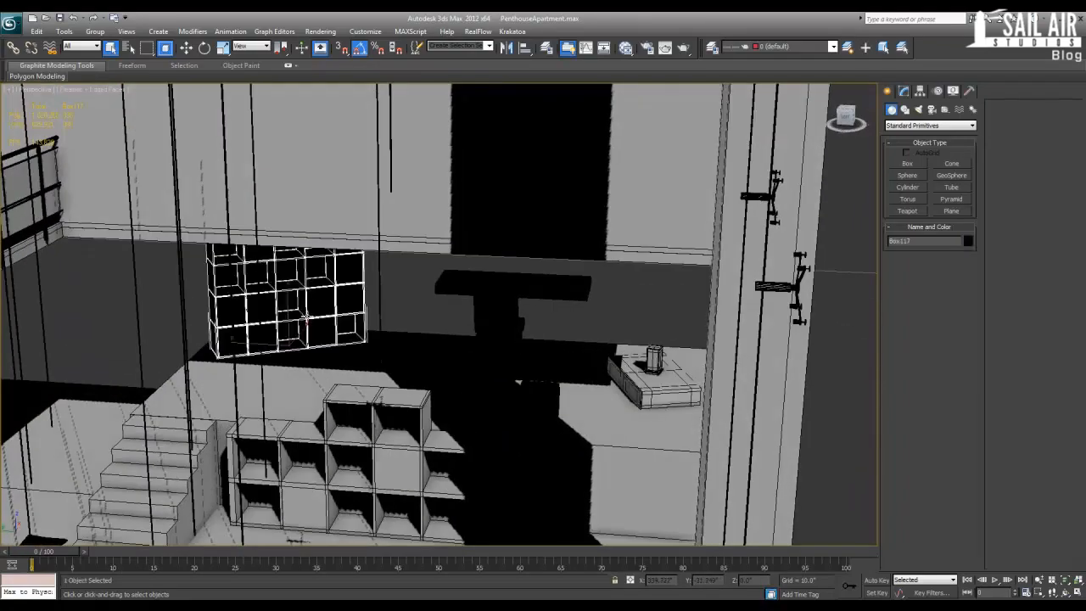
{"action": "left_click", "coordinate": [99, 94]}
{"action": "left_click", "coordinate": [100, 90]}
{"action": "left_click", "coordinate": [132, 105]}
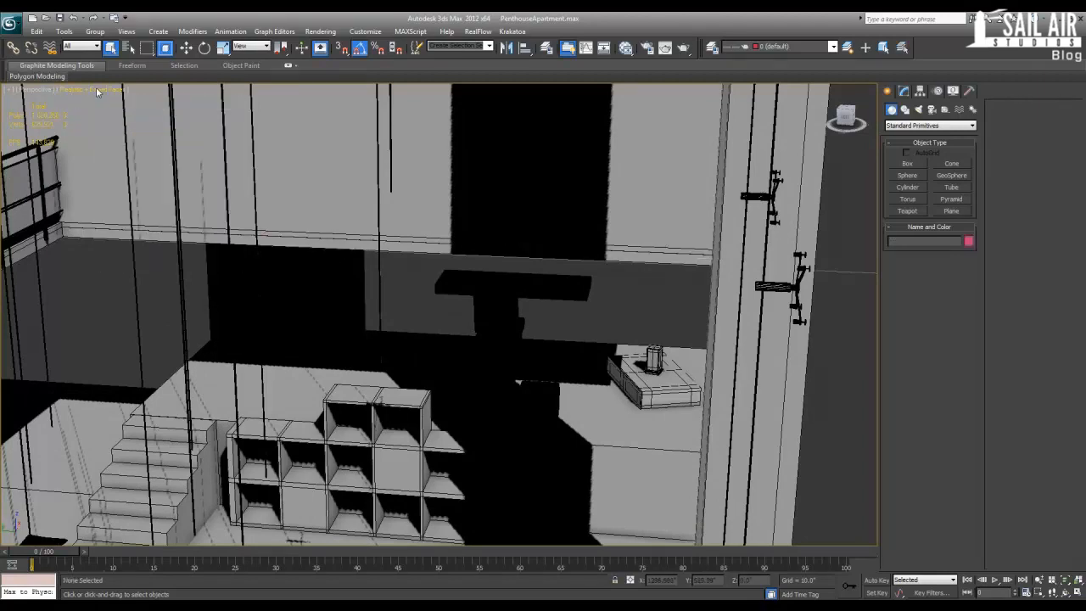
{"action": "left_click", "coordinate": [96, 92]}
{"action": "left_click", "coordinate": [127, 116]}
Step: Preview the apartment with Consistent Colors shading from a few angles, and return the viewport to Shaded
{"action": "scroll", "coordinate": [359, 355], "scroll_direction": "down", "scroll_amount": 8}
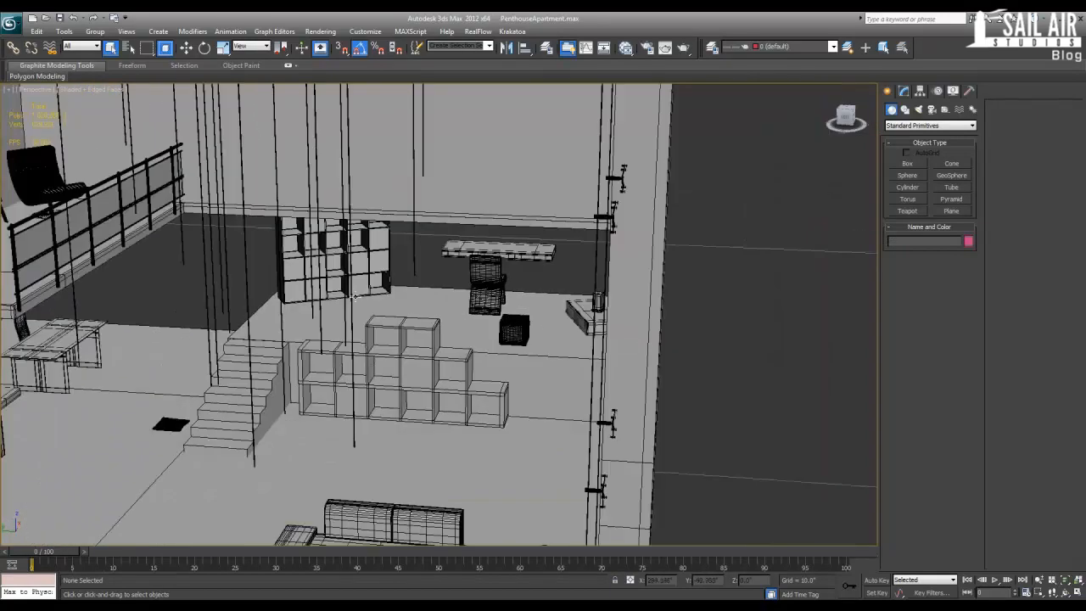
{"action": "left_click", "coordinate": [102, 90]}
{"action": "left_click", "coordinate": [130, 128]}
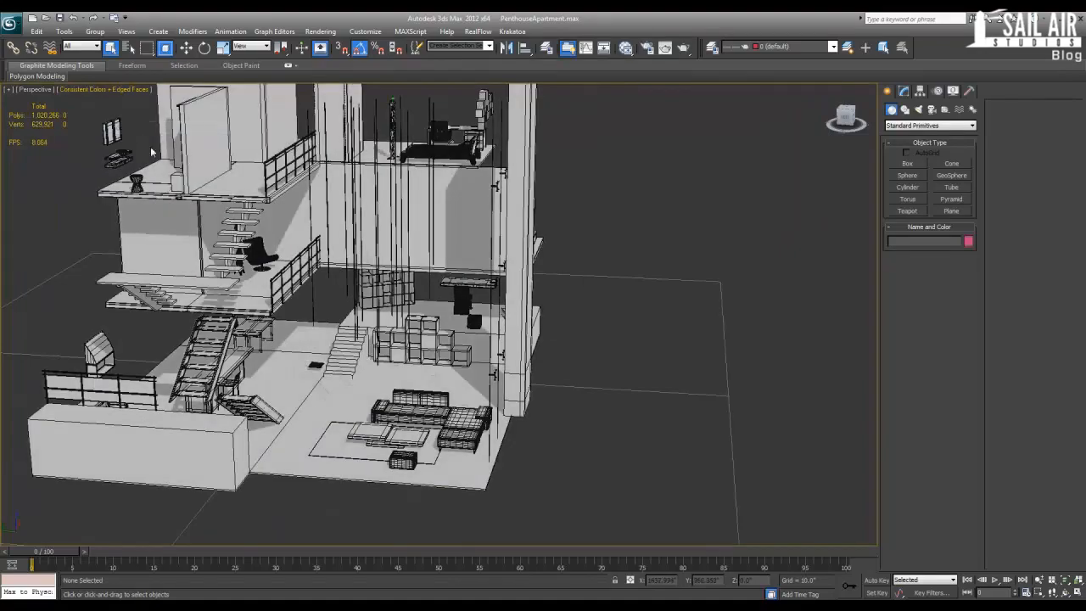
{"action": "mouse_move", "coordinate": [481, 384]}
{"action": "middle_mouse_down", "text": "alt"}
{"action": "mouse_move", "coordinate": [496, 388]}
{"action": "mouse_move", "coordinate": [364, 365]}
{"action": "mouse_move", "coordinate": [484, 386]}
{"action": "mouse_move", "coordinate": [308, 314]}
{"action": "mouse_move", "coordinate": [255, 375]}
{"action": "mouse_move", "coordinate": [385, 388]}
{"action": "mouse_move", "coordinate": [333, 320]}
{"action": "middle_mouse_up", "text": "alt"}
{"action": "mouse_move", "coordinate": [263, 325]}
{"action": "middle_mouse_down", "text": "alt"}
{"action": "mouse_move", "coordinate": [269, 311]}
{"action": "mouse_move", "coordinate": [266, 340]}
{"action": "middle_mouse_up", "text": "alt"}
{"action": "left_click", "coordinate": [106, 88]}
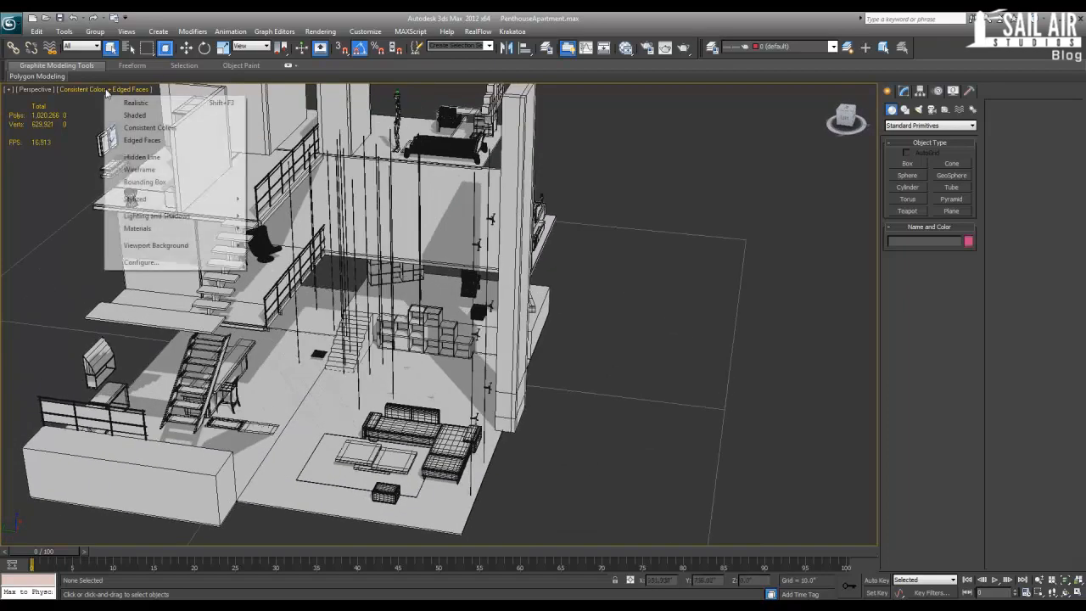
{"action": "left_click", "coordinate": [137, 118]}
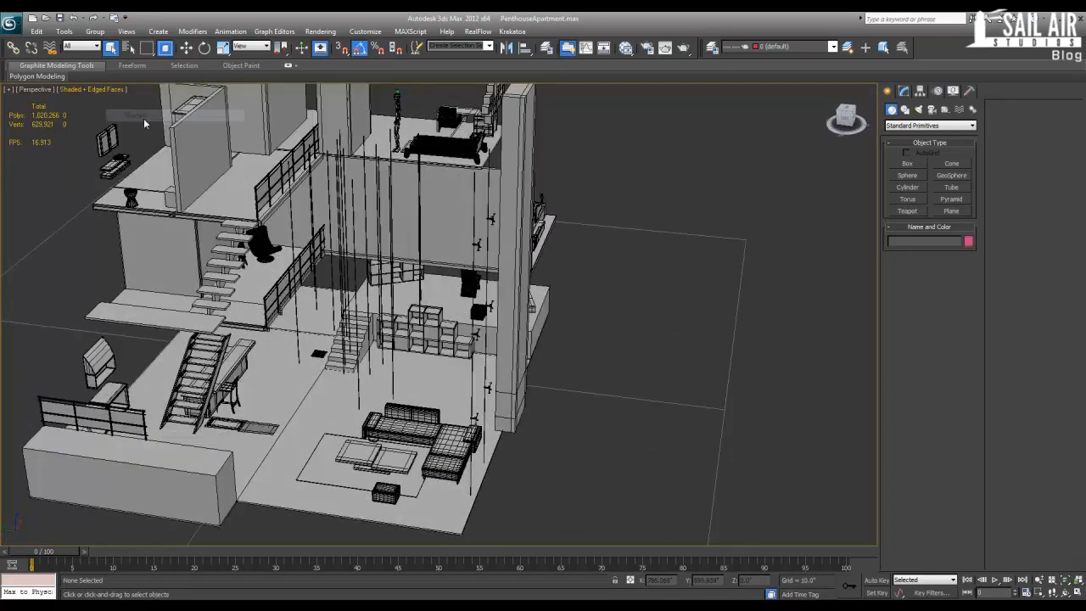
Step: Compare the interior with edged faces turned off and on, leaving them displayed around the upper floor
{"action": "left_click", "coordinate": [84, 88]}
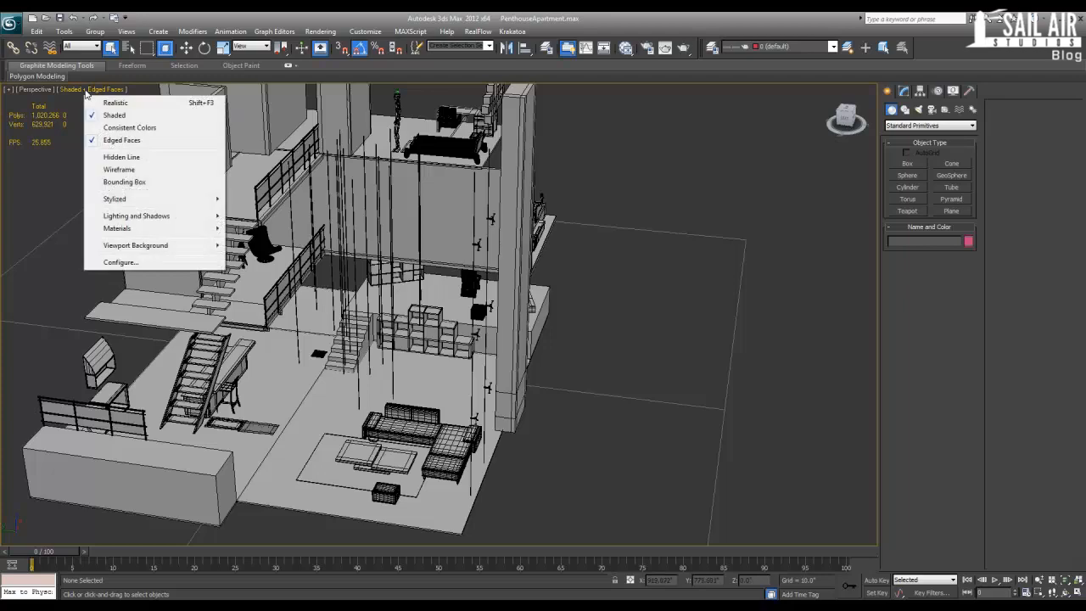
{"action": "left_click", "coordinate": [119, 143]}
{"action": "mouse_move", "coordinate": [371, 370]}
{"action": "middle_mouse_down", "text": "alt"}
{"action": "mouse_move", "coordinate": [420, 378]}
{"action": "mouse_move", "coordinate": [361, 374]}
{"action": "mouse_move", "coordinate": [422, 407]}
{"action": "mouse_move", "coordinate": [481, 516]}
{"action": "middle_mouse_up", "text": "alt"}
{"action": "key", "text": "F4"}
{"action": "key", "text": "F4"}
{"action": "scroll", "coordinate": [398, 366], "scroll_direction": "up", "scroll_amount": 6}
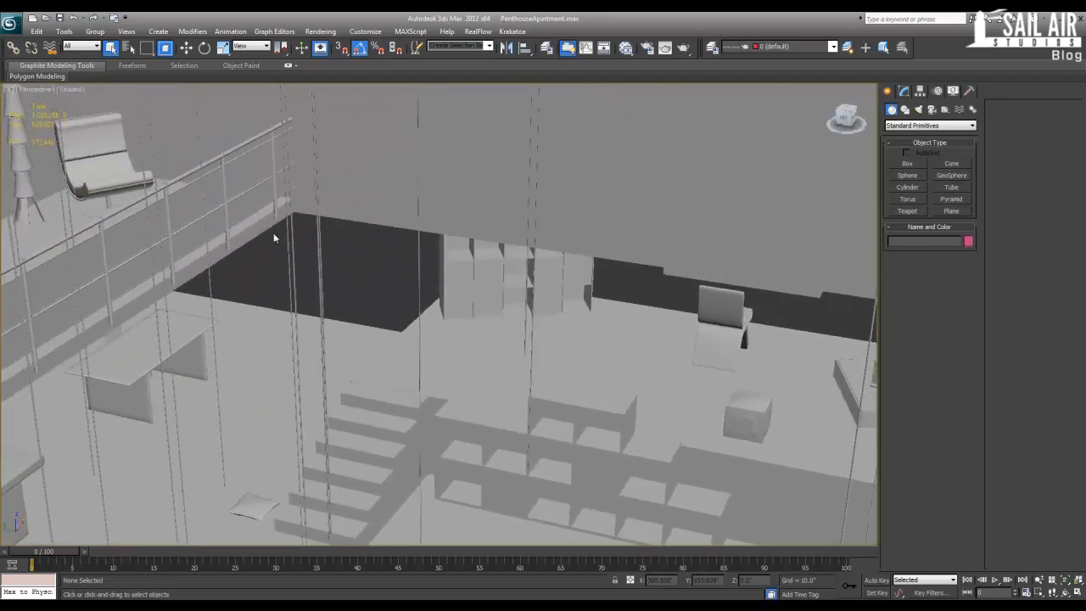
{"action": "middle_click_drag", "start_coordinate": [153, 119], "coordinate": [402, 487]}
{"action": "middle_click_drag", "start_coordinate": [276, 296], "coordinate": [415, 528]}
{"action": "key", "text": "F4"}
Step: Select the lower floating slab Box181 beside the upper floor and toggle the viewport to wireframe and back to shaded
{"action": "middle_click_drag", "start_coordinate": [340, 396], "coordinate": [354, 372]}
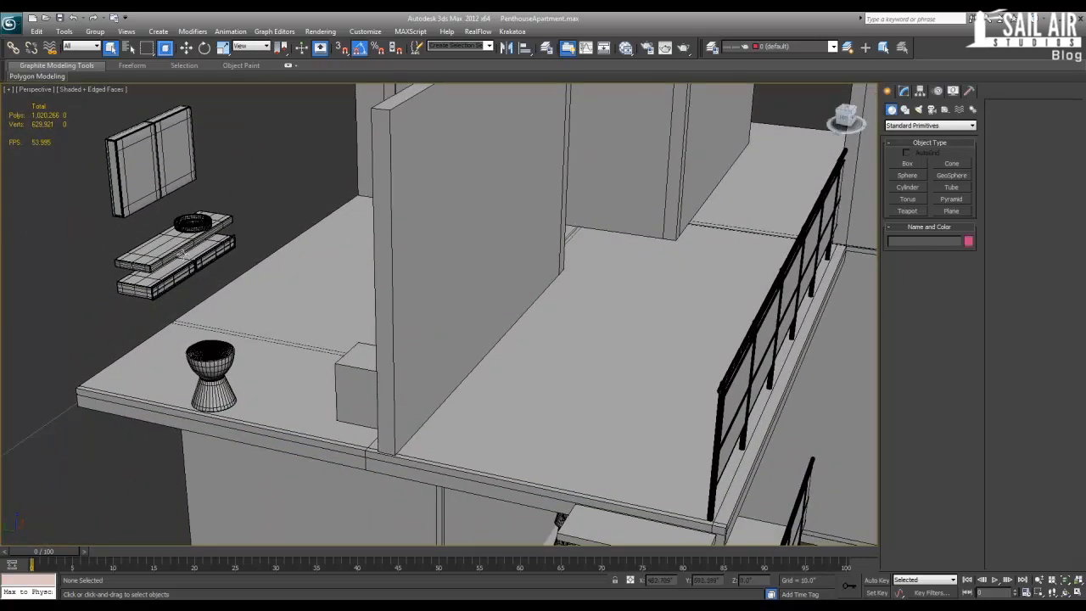
{"action": "left_click", "coordinate": [183, 254]}
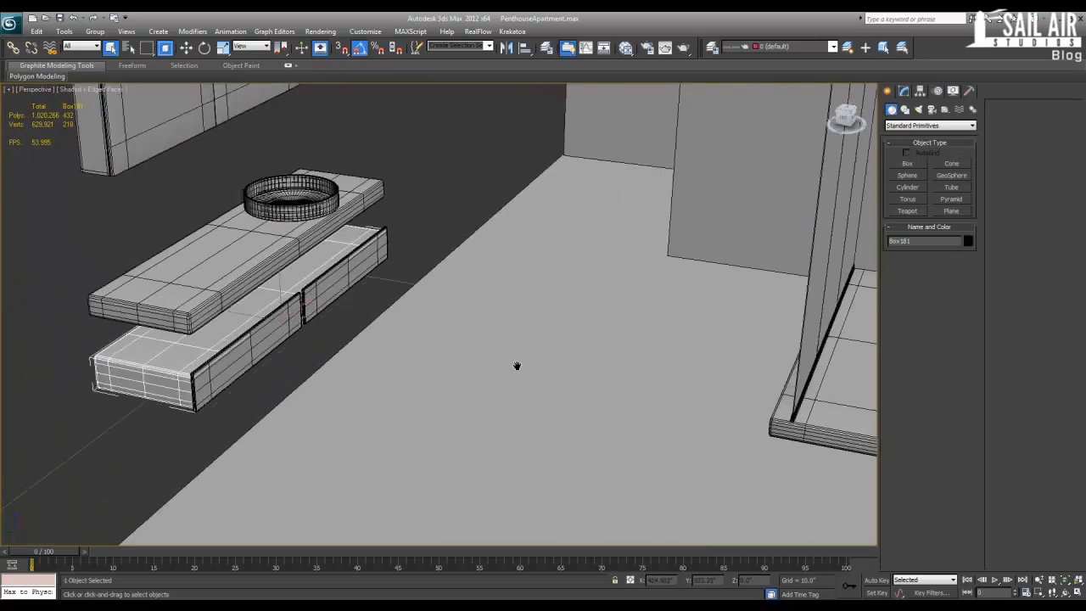
{"action": "middle_click_drag", "start_coordinate": [516, 365], "coordinate": [618, 381]}
{"action": "key", "text": "F3"}
{"action": "key", "text": "F3"}
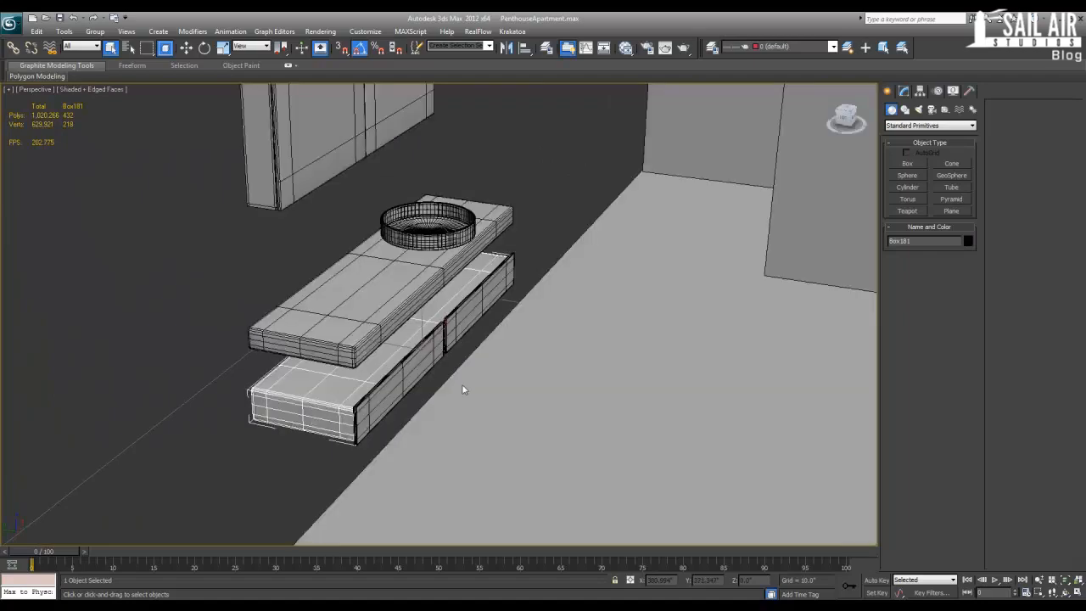
Step: Inspect the lower slab's corner up close, select the upper slab Box180, and toggle the selection brackets
{"action": "scroll", "coordinate": [484, 291], "scroll_direction": "up", "scroll_amount": 5}
{"action": "middle_click_drag", "start_coordinate": [485, 291], "coordinate": [436, 301]}
{"action": "scroll", "coordinate": [436, 301], "scroll_direction": "up", "scroll_amount": 4}
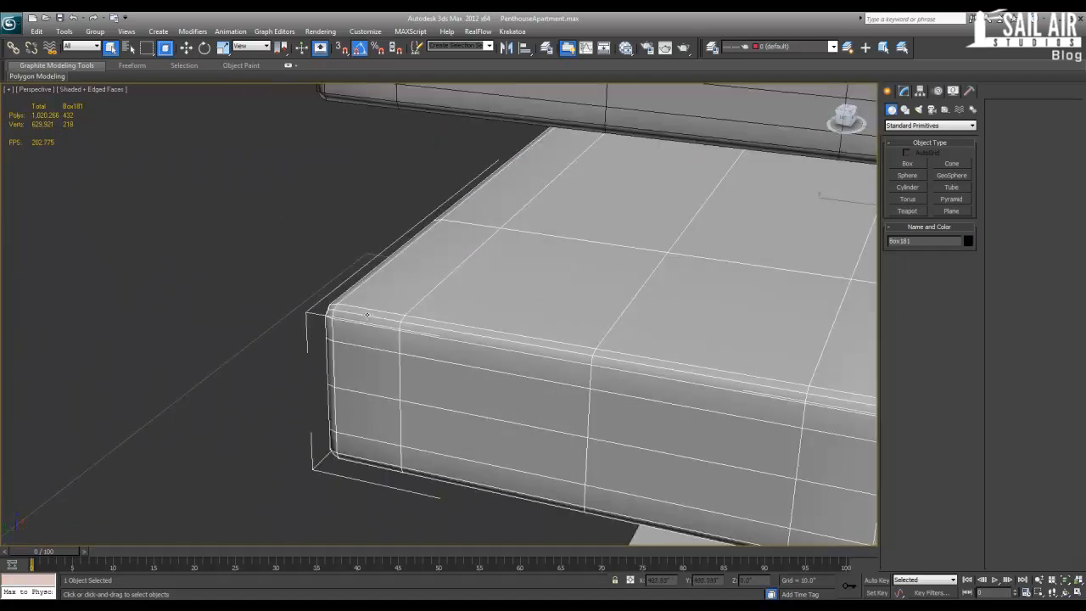
{"action": "scroll", "coordinate": [373, 331], "scroll_direction": "down", "scroll_amount": 6}
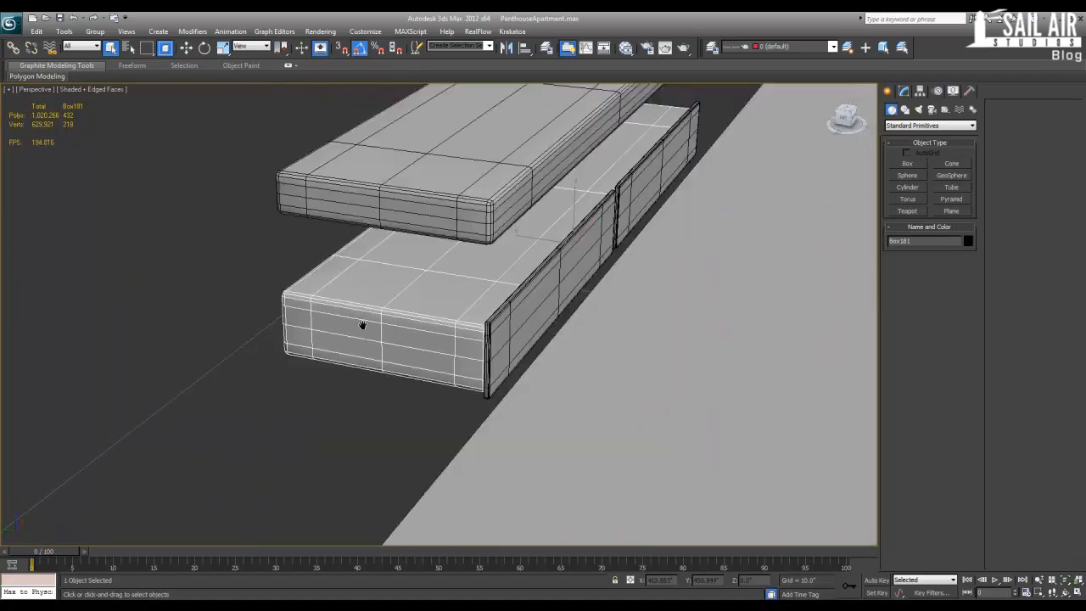
{"action": "left_click", "coordinate": [424, 182]}
{"action": "scroll", "coordinate": [381, 314], "scroll_direction": "down", "scroll_amount": 3}
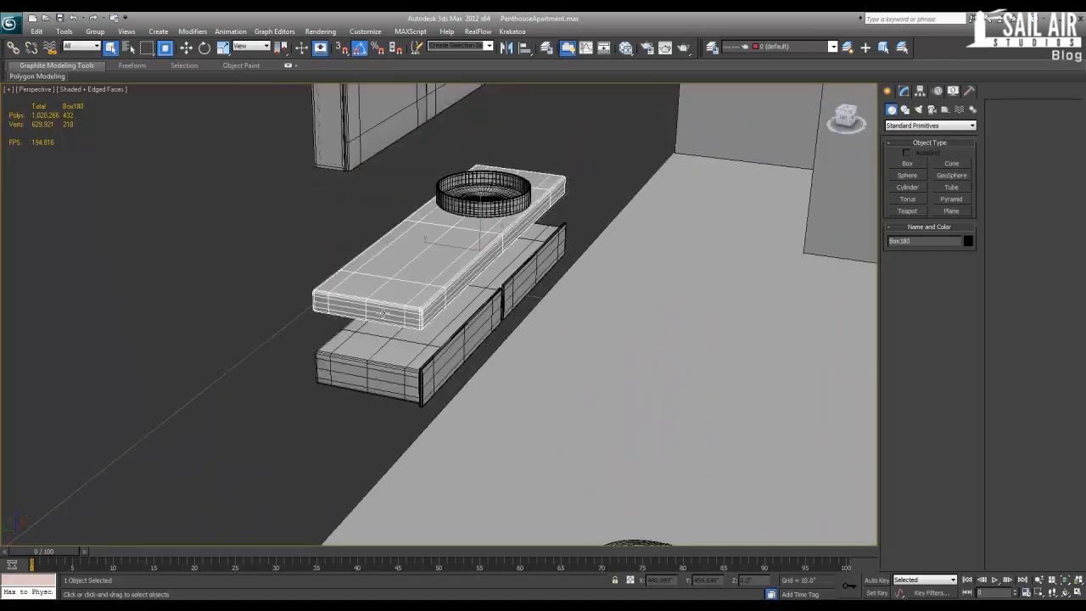
{"action": "key", "text": "j"}
{"action": "key", "text": "j"}
Step: Select the BasePillow object on the floor beside the steps and view it close up and from a distance
{"action": "scroll", "coordinate": [384, 314], "scroll_direction": "down", "scroll_amount": 6}
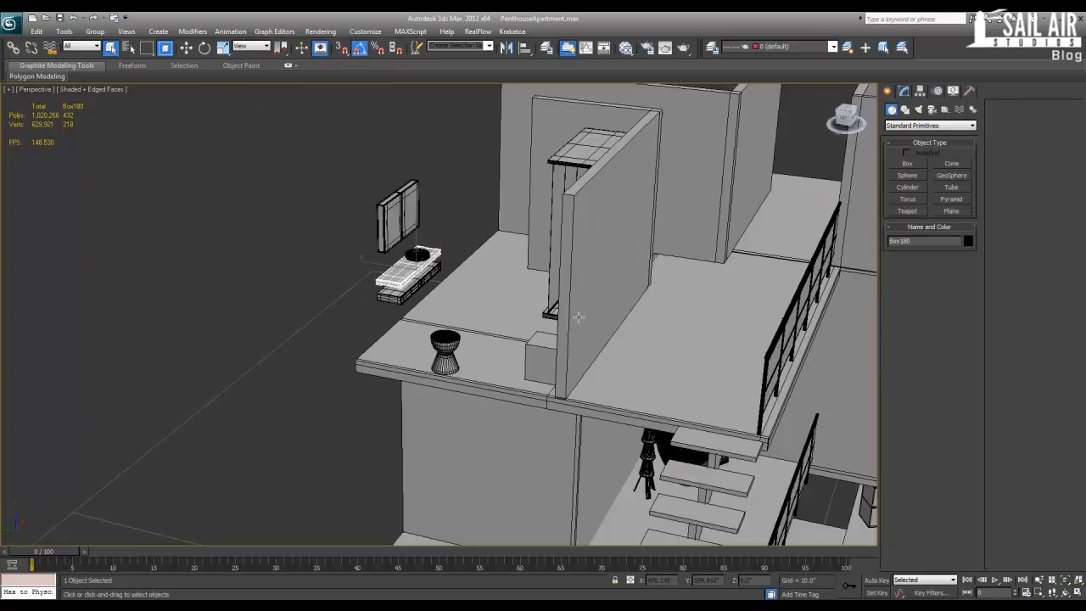
{"action": "scroll", "coordinate": [385, 202], "scroll_direction": "down", "scroll_amount": 8}
{"action": "scroll", "coordinate": [468, 189], "scroll_direction": "up", "scroll_amount": 12}
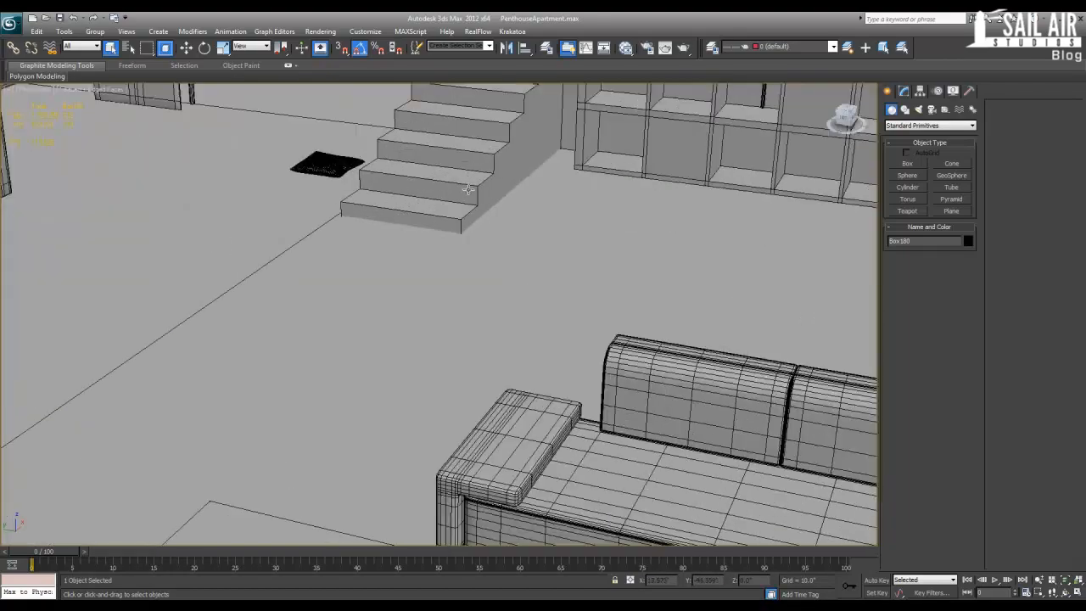
{"action": "middle_click_drag", "start_coordinate": [468, 189], "coordinate": [463, 299]}
{"action": "left_click", "coordinate": [329, 274]}
{"action": "scroll", "coordinate": [332, 284], "scroll_direction": "down", "scroll_amount": 5}
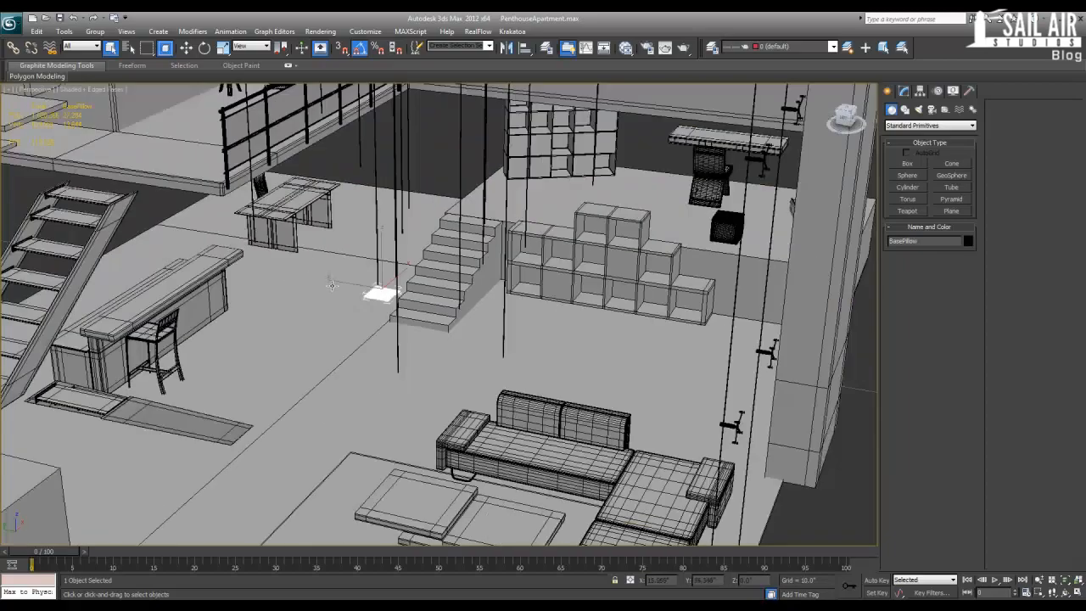
{"action": "scroll", "coordinate": [332, 286], "scroll_direction": "up", "scroll_amount": 3}
{"action": "scroll", "coordinate": [331, 286], "scroll_direction": "down", "scroll_amount": 8}
{"action": "scroll", "coordinate": [461, 391], "scroll_direction": "up", "scroll_amount": 7}
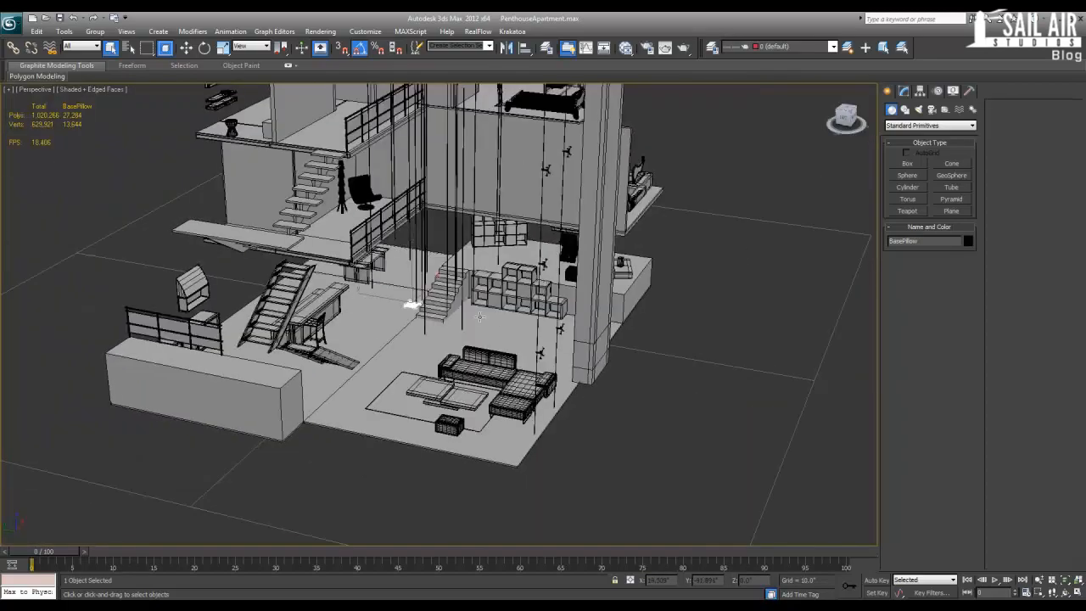
Step: Select the back shelving unit Box117 and look at it within the whole apartment
{"action": "scroll", "coordinate": [461, 306], "scroll_direction": "up", "scroll_amount": 6}
{"action": "left_click", "coordinate": [453, 236]}
{"action": "middle_click_drag", "start_coordinate": [453, 237], "coordinate": [382, 414]}
{"action": "middle_click_drag", "start_coordinate": [382, 414], "coordinate": [484, 329], "text": "alt"}
{"action": "scroll", "coordinate": [484, 328], "scroll_direction": "down", "scroll_amount": 10}
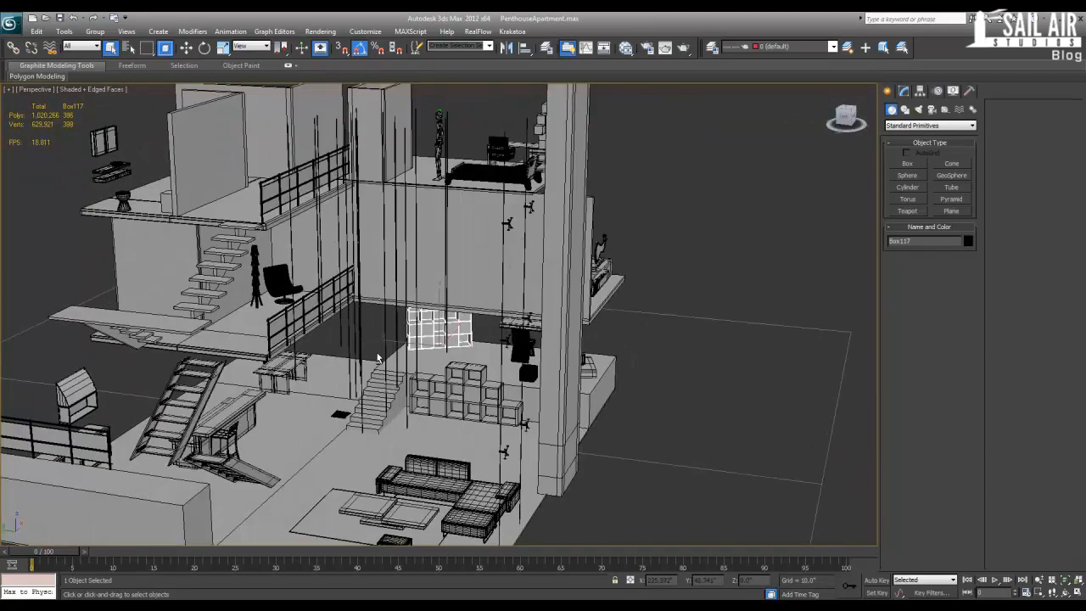
Step: Select the upper staircase UTypeStair002 in the Perspective viewport
{"action": "left_click", "coordinate": [537, 362]}
{"action": "left_click", "coordinate": [164, 323]}
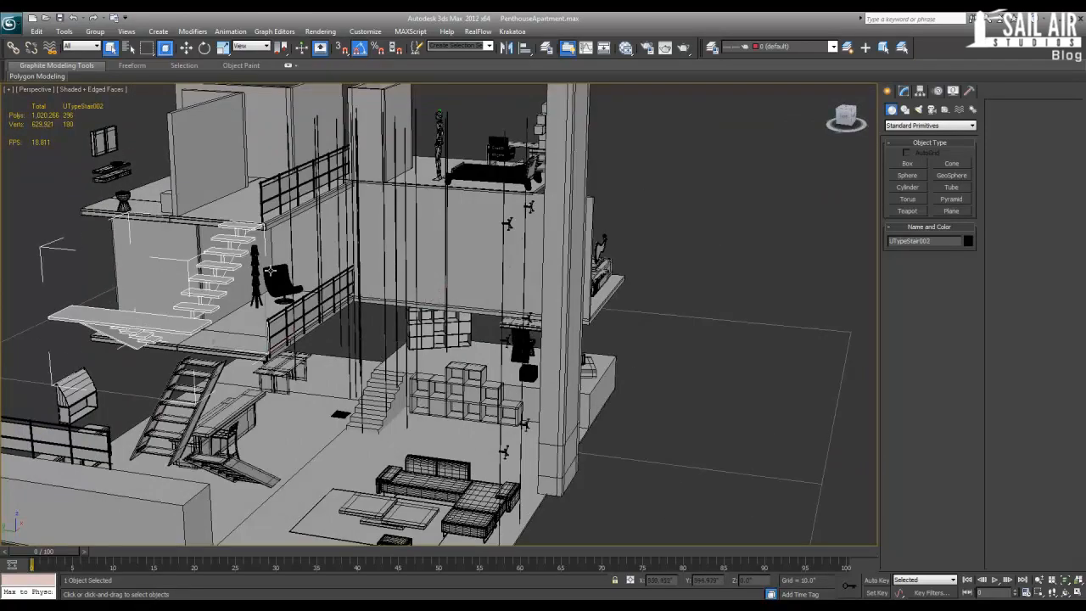
{"action": "scroll", "coordinate": [203, 373], "scroll_direction": "up", "scroll_amount": 2}
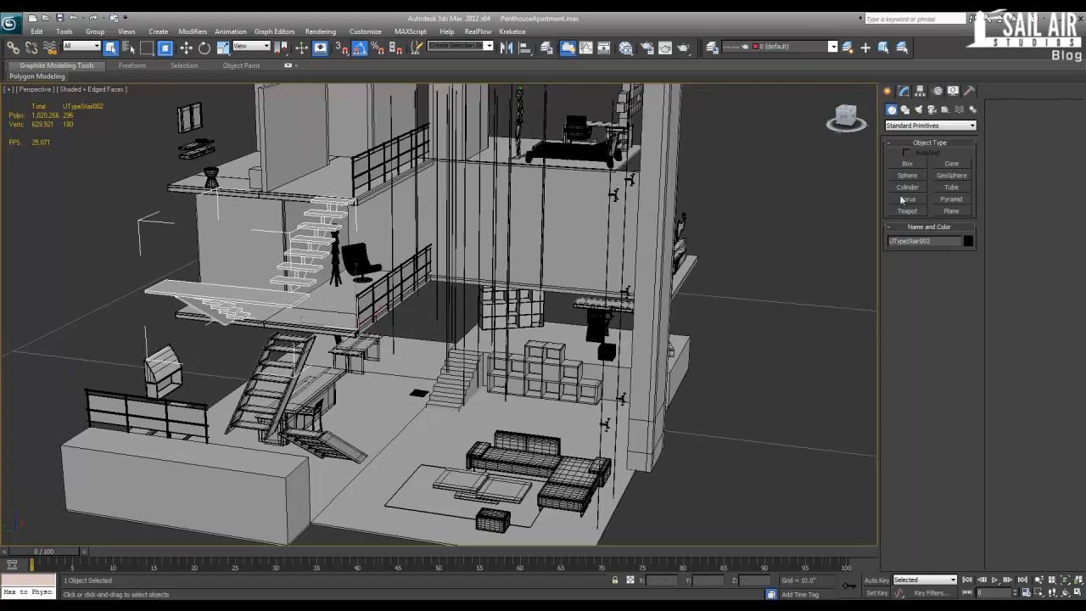
Step: Examine the staircase's modifier stack, hierarchy, motion and display settings, and the available utilities
{"action": "left_click", "coordinate": [904, 91]}
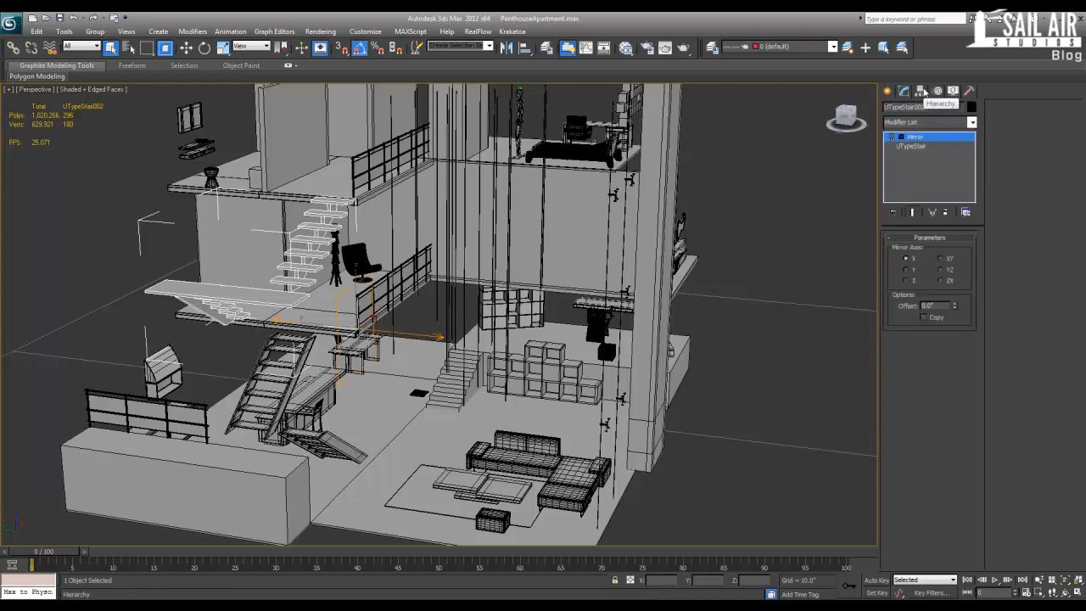
{"action": "left_click", "coordinate": [921, 91]}
{"action": "left_click", "coordinate": [937, 91]}
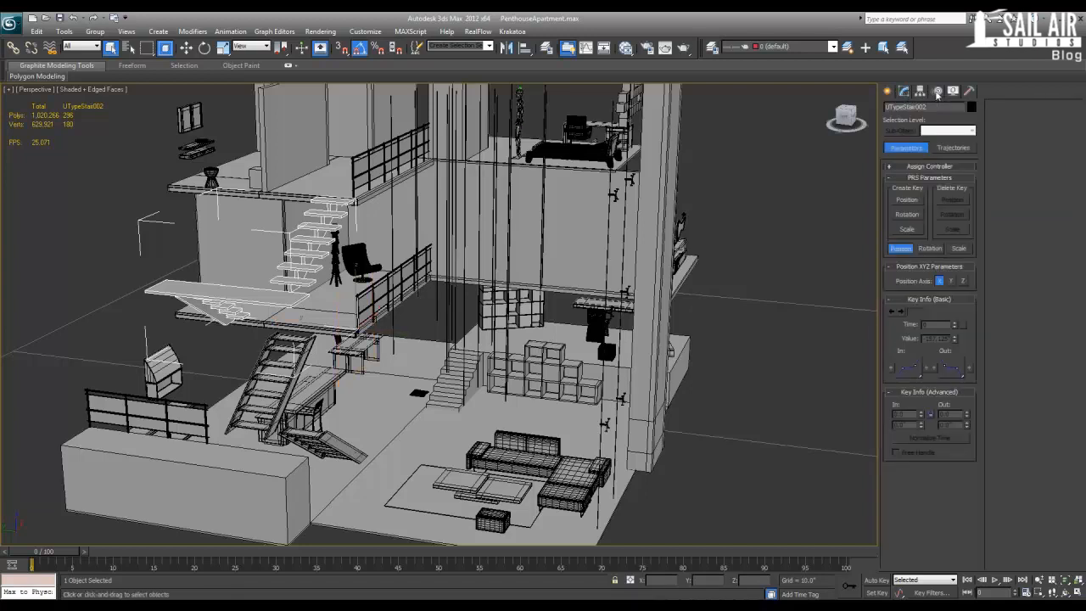
{"action": "left_click", "coordinate": [952, 91]}
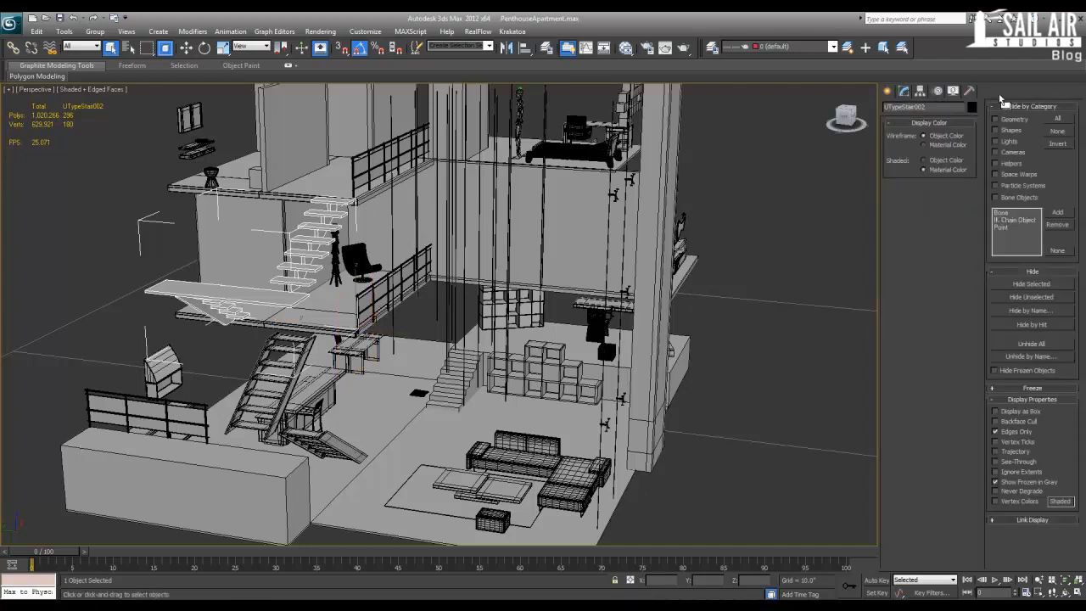
{"action": "left_click", "coordinate": [970, 91]}
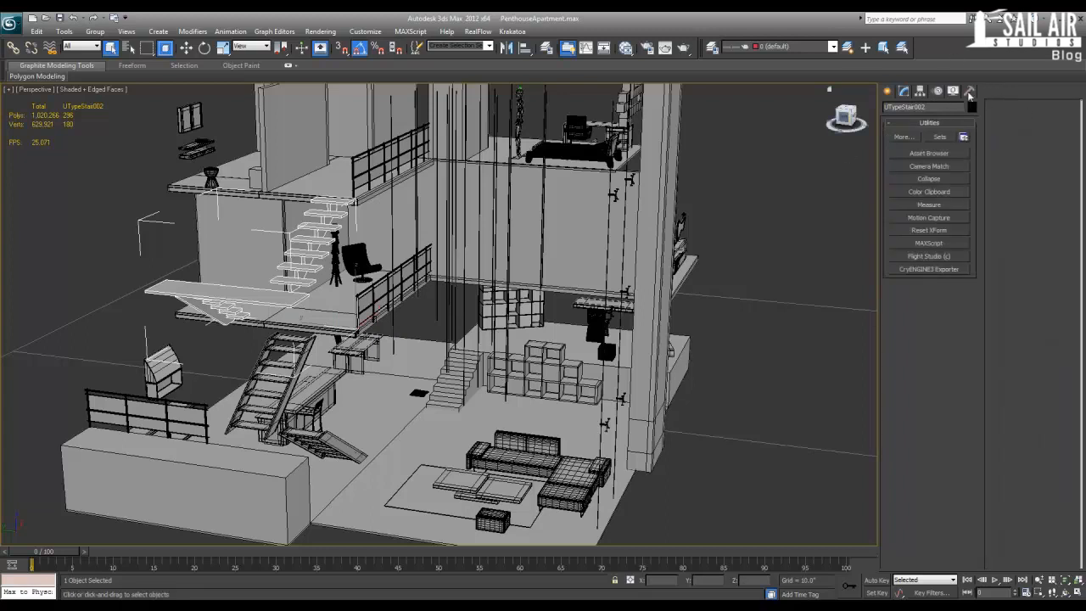
Step: Look through the object creation categories: geometry, shapes, cameras, helpers and space warps
{"action": "left_click", "coordinate": [888, 91]}
{"action": "left_click", "coordinate": [908, 127]}
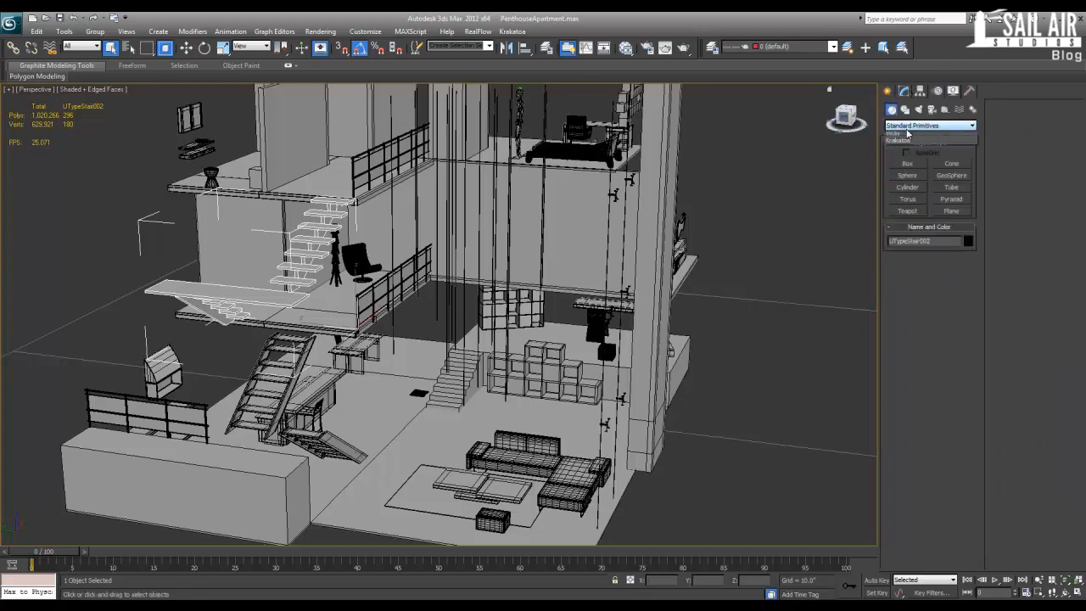
{"action": "left_click", "coordinate": [909, 125]}
{"action": "left_click", "coordinate": [908, 110]}
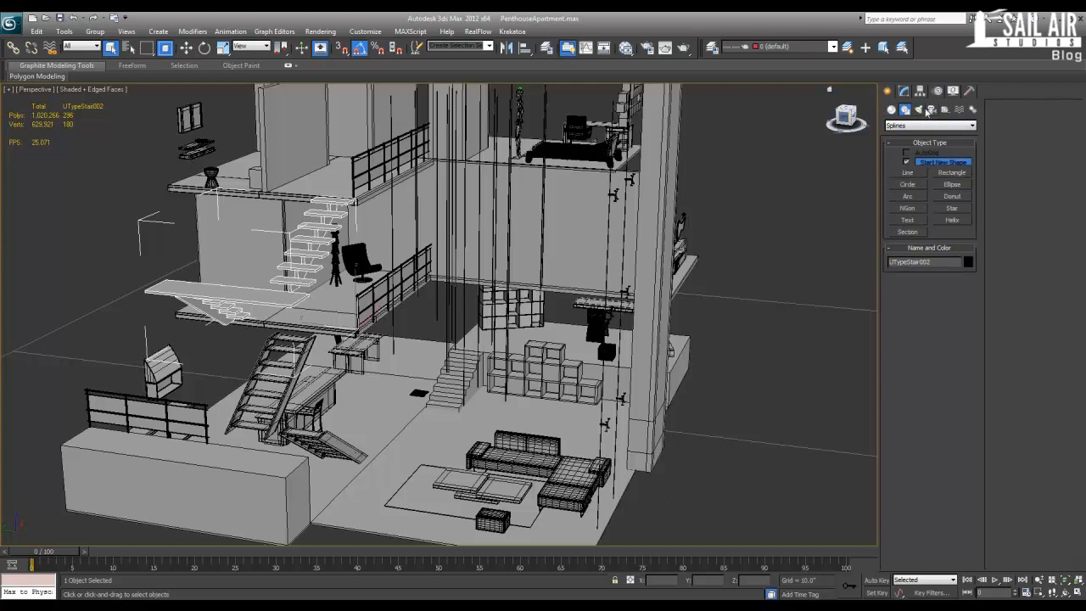
{"action": "left_click", "coordinate": [930, 111]}
{"action": "left_click", "coordinate": [945, 110]}
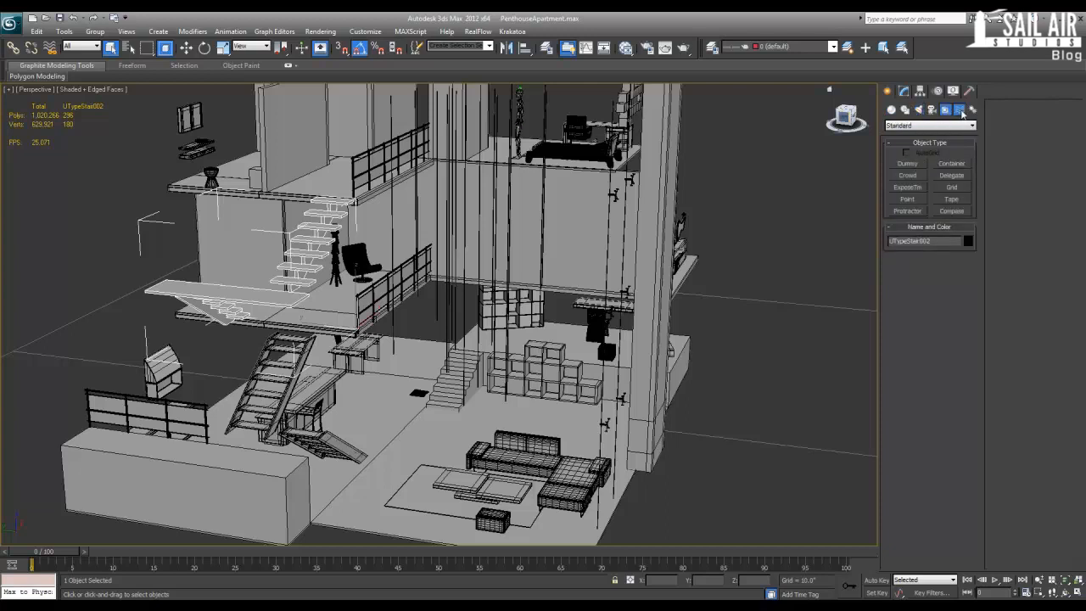
{"action": "left_click", "coordinate": [960, 109]}
Step: Examine the object subcategories available for creating geometry, shapes, lights, cameras and helpers
{"action": "left_click", "coordinate": [890, 110]}
{"action": "left_click", "coordinate": [912, 125]}
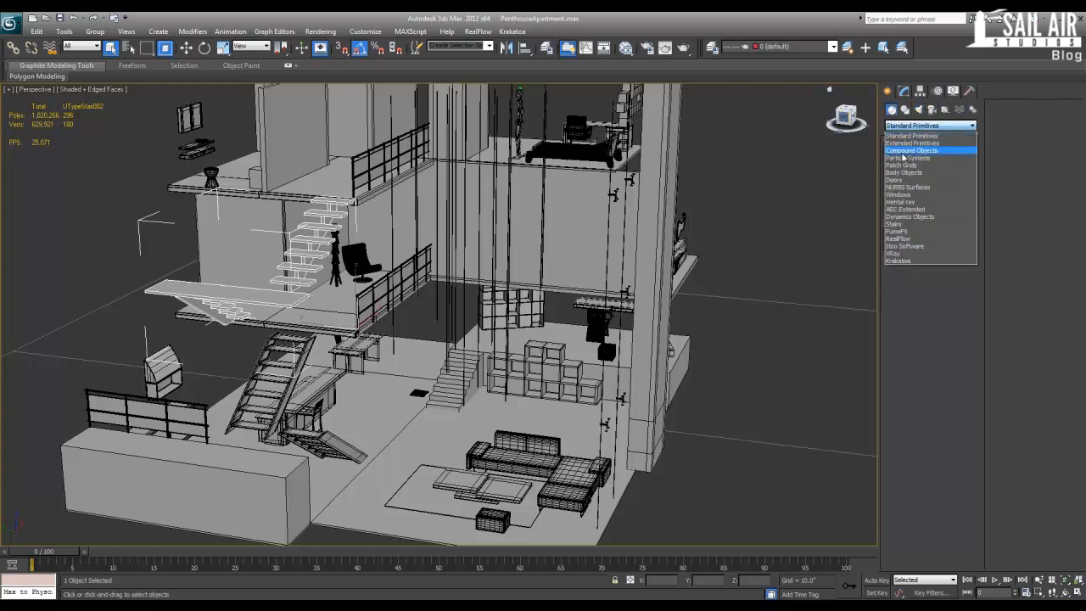
{"action": "left_click", "coordinate": [904, 109]}
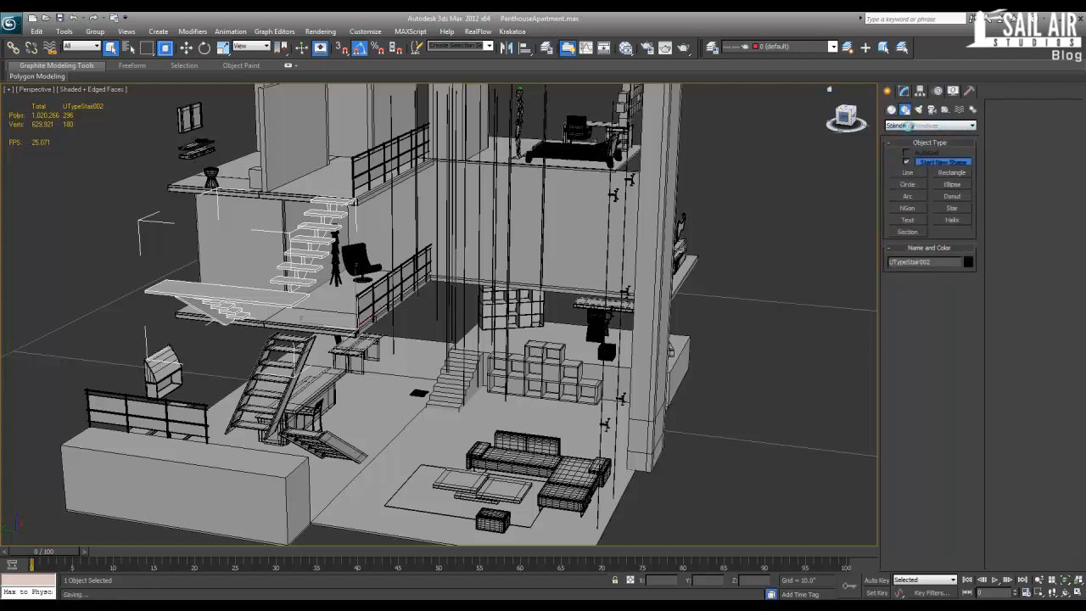
{"action": "left_click", "coordinate": [908, 126]}
{"action": "left_click", "coordinate": [918, 110]}
{"action": "left_click", "coordinate": [919, 125]}
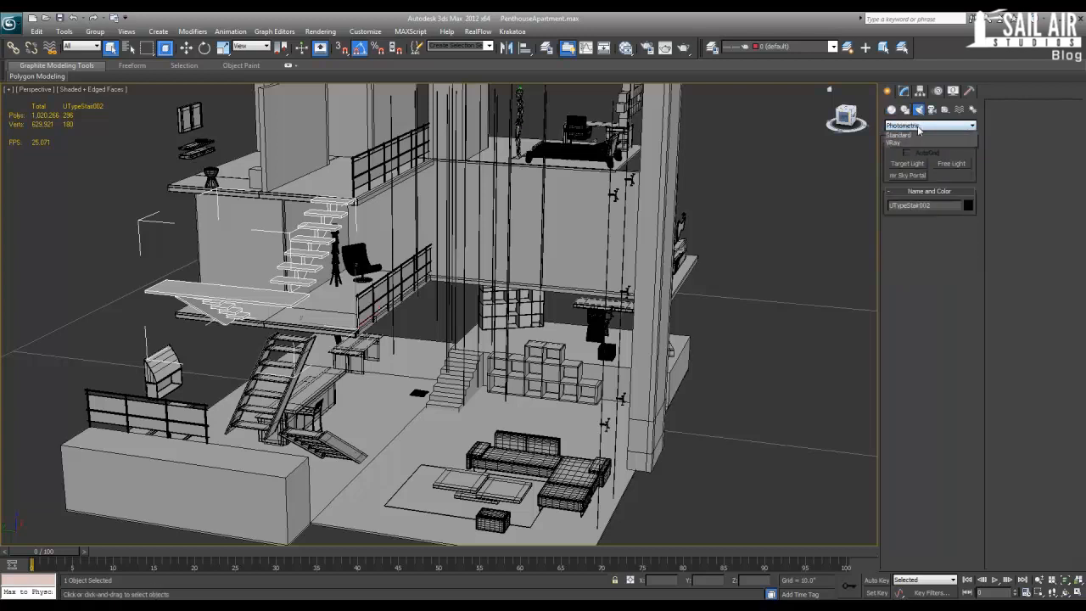
{"action": "left_click", "coordinate": [898, 135]}
{"action": "left_click", "coordinate": [932, 109]}
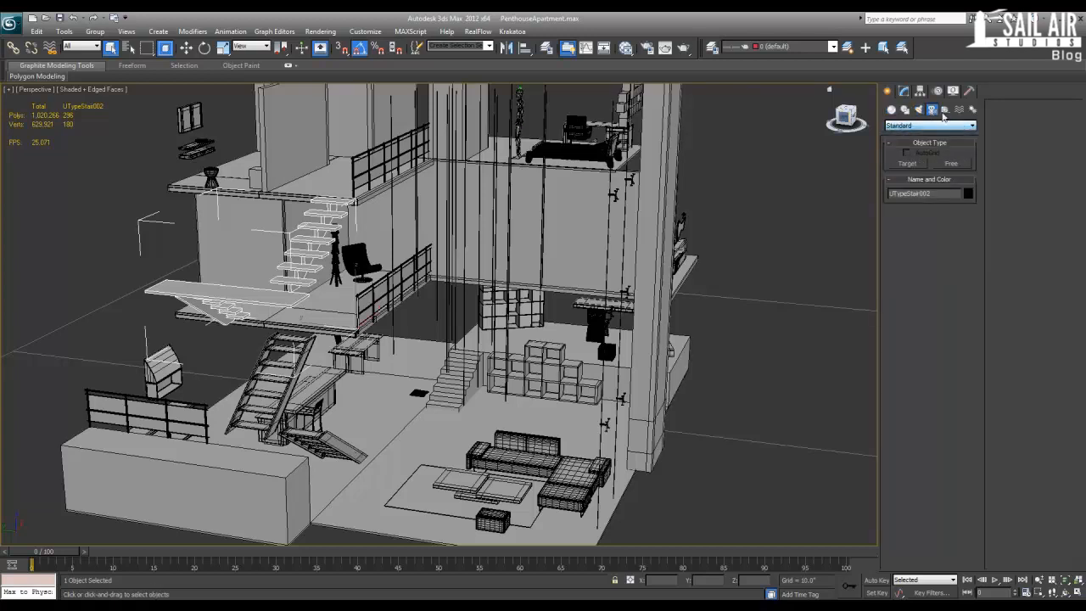
{"action": "left_click", "coordinate": [944, 110]}
{"action": "left_click", "coordinate": [930, 126]}
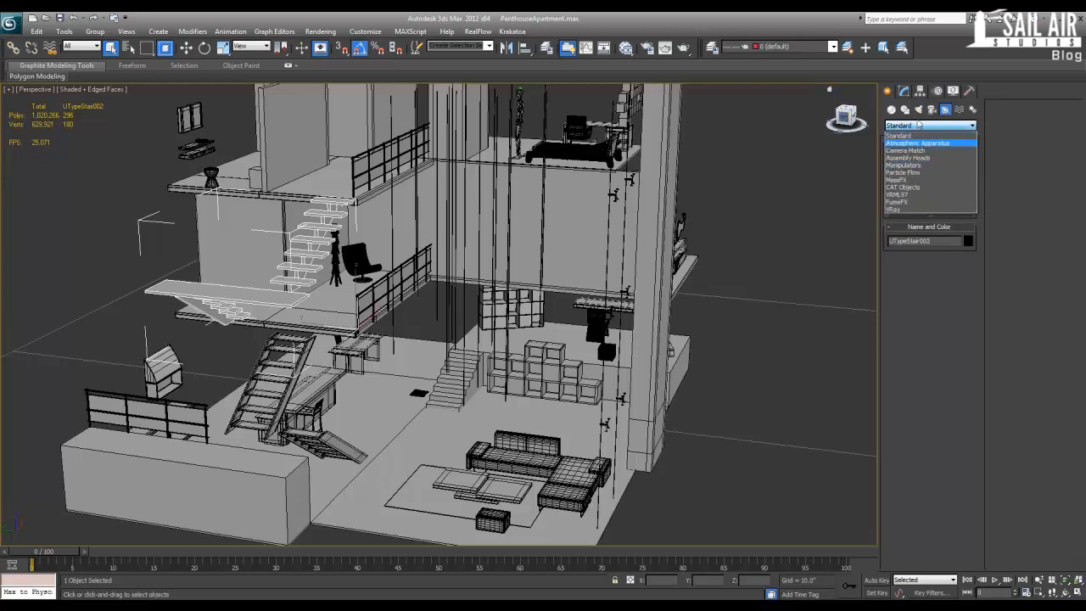
{"action": "left_click", "coordinate": [891, 110]}
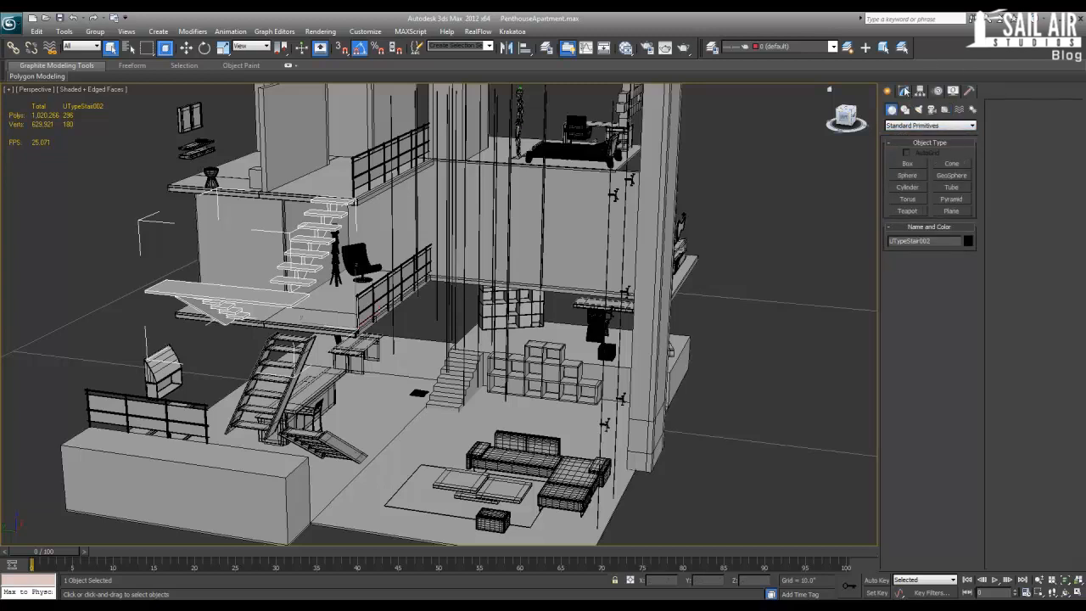
Step: Browse the modifiers available for the selected staircase UTypeStair002
{"action": "left_click", "coordinate": [904, 91]}
{"action": "left_click", "coordinate": [906, 124]}
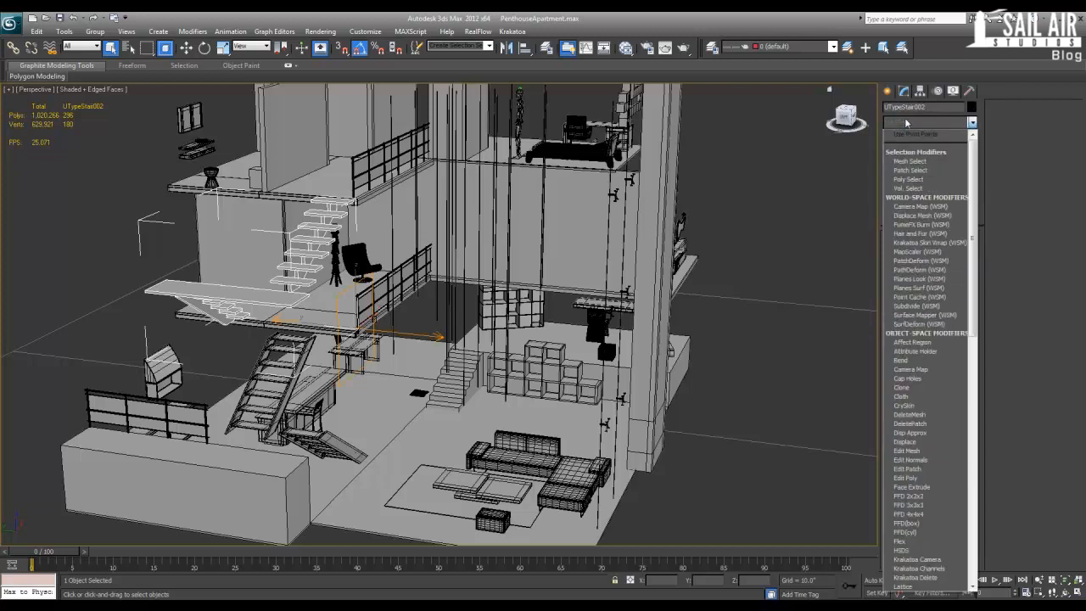
{"action": "scroll", "coordinate": [926, 398], "scroll_direction": "down", "scroll_amount": 15}
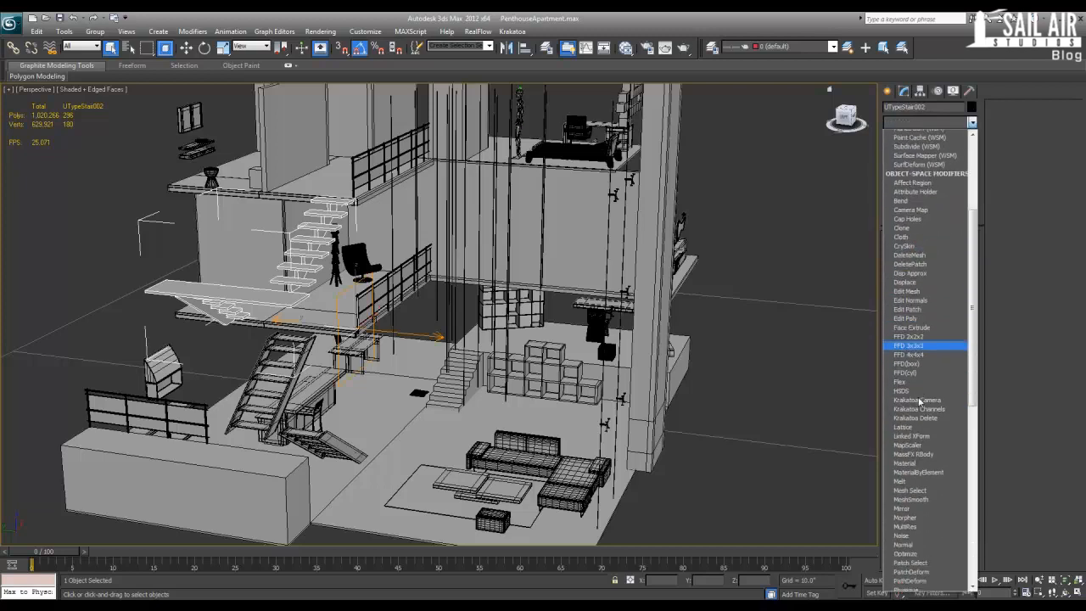
{"action": "left_click", "coordinate": [1018, 276]}
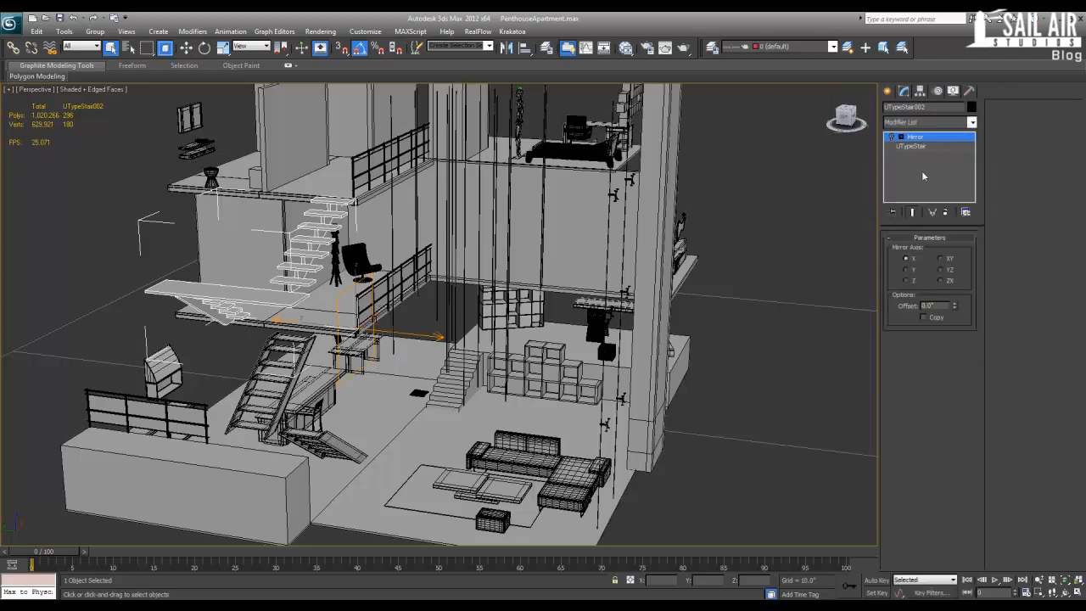
Step: Select the cube shelving unit Plane001 on the lower floor and examine its pivot adjustment settings
{"action": "left_click", "coordinate": [522, 363]}
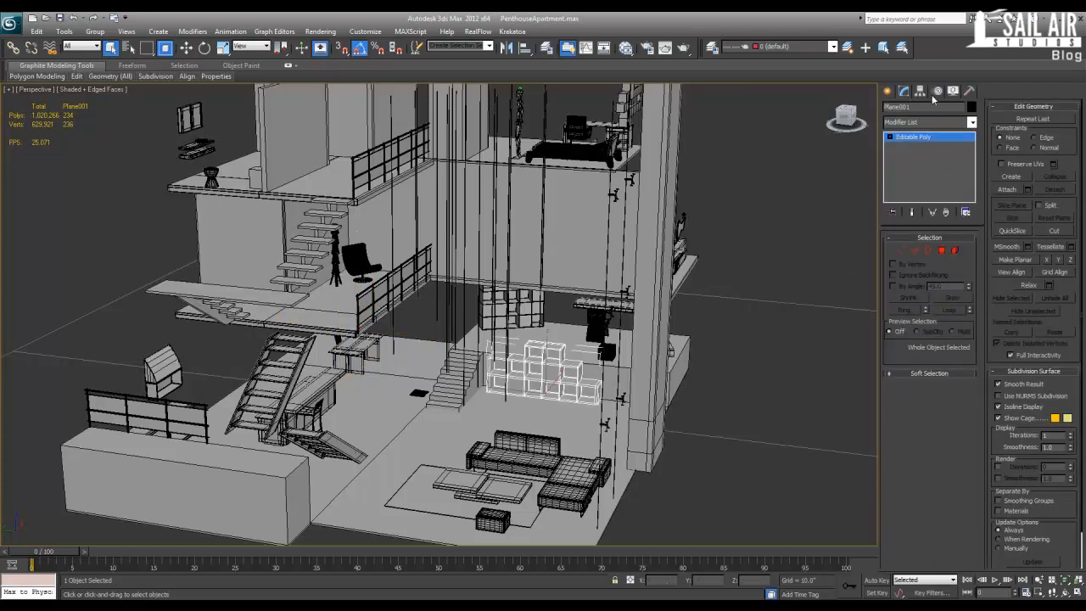
{"action": "left_click", "coordinate": [920, 91]}
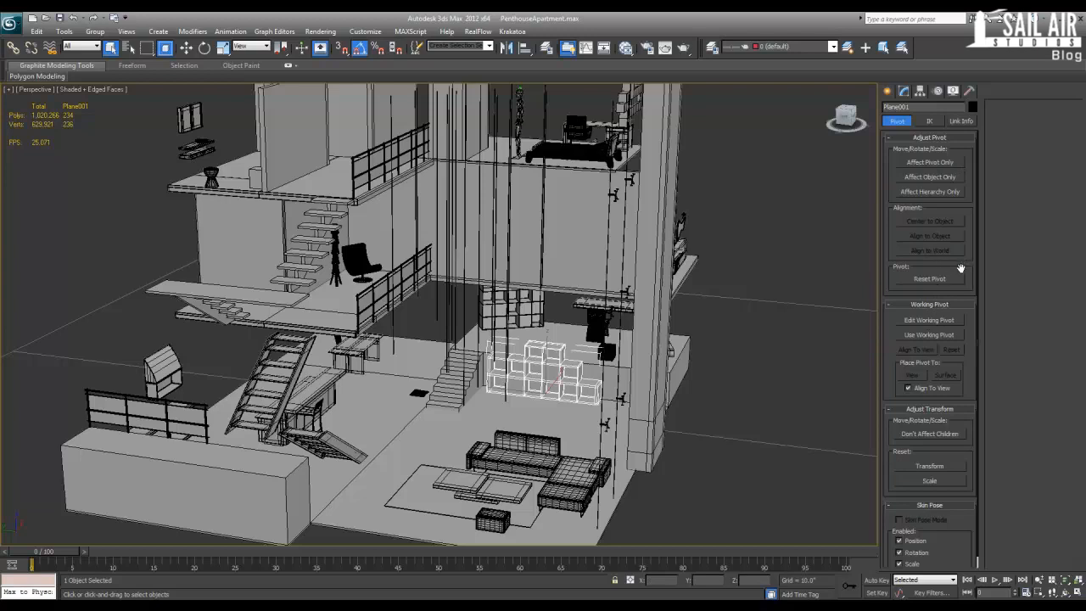
{"action": "left_click_drag", "start_coordinate": [961, 268], "coordinate": [961, 198]}
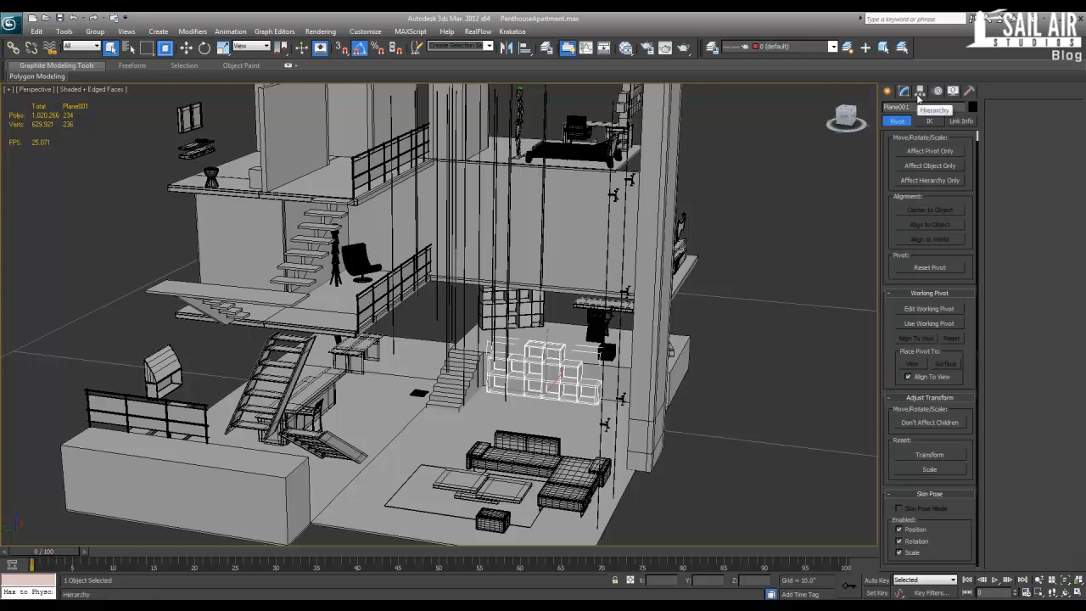
Step: Review the shelving unit's modify, hierarchy, motion and display settings along with the object creation options
{"action": "left_click", "coordinate": [904, 92]}
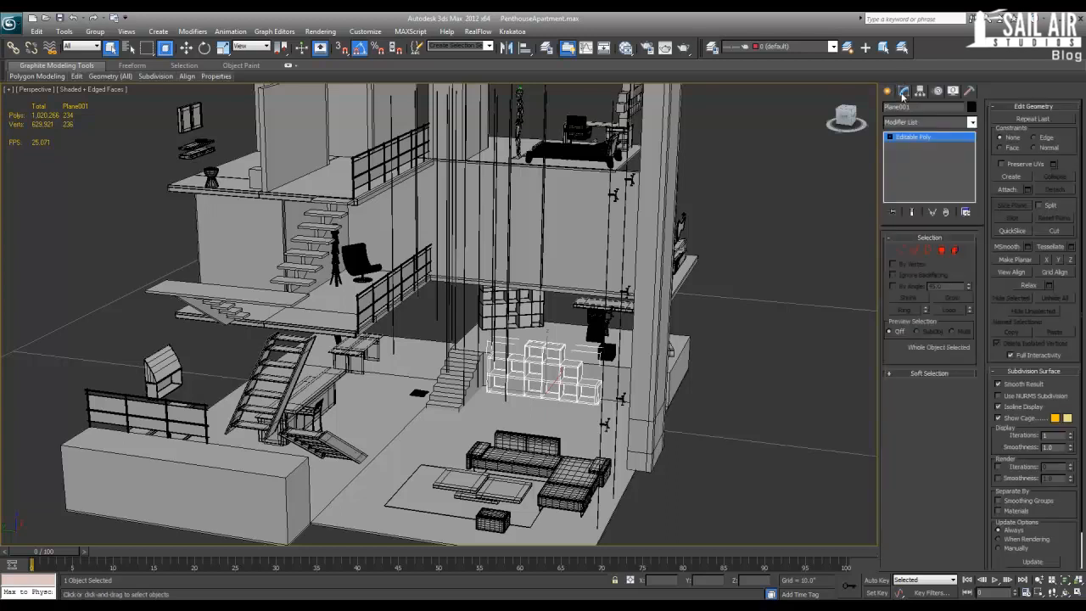
{"action": "left_click", "coordinate": [887, 91]}
{"action": "left_click", "coordinate": [905, 92]}
{"action": "left_click", "coordinate": [921, 92]}
{"action": "left_click", "coordinate": [938, 91]}
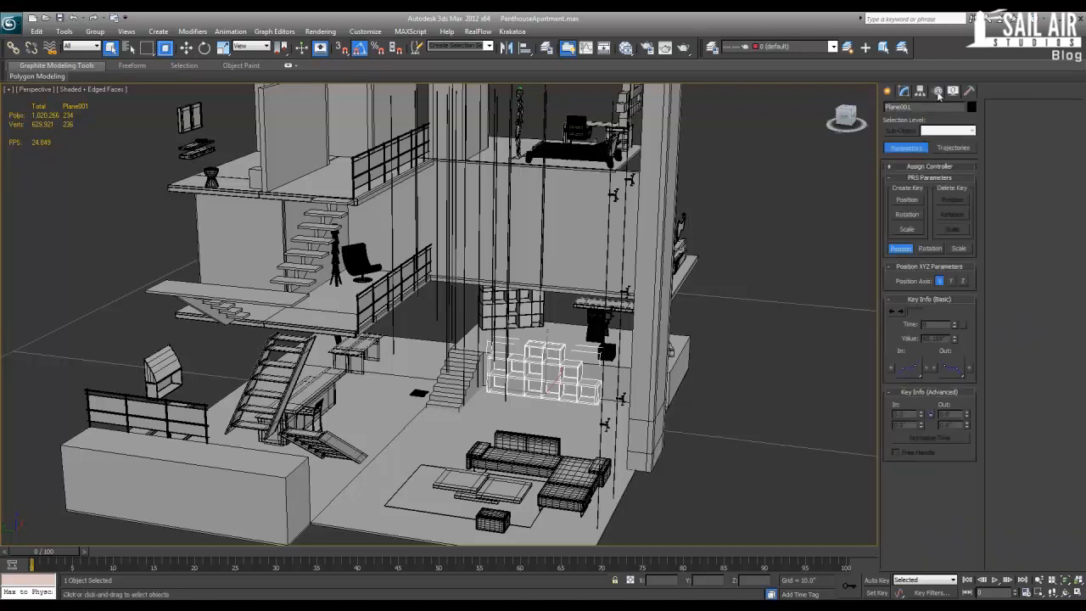
{"action": "left_click", "coordinate": [949, 91]}
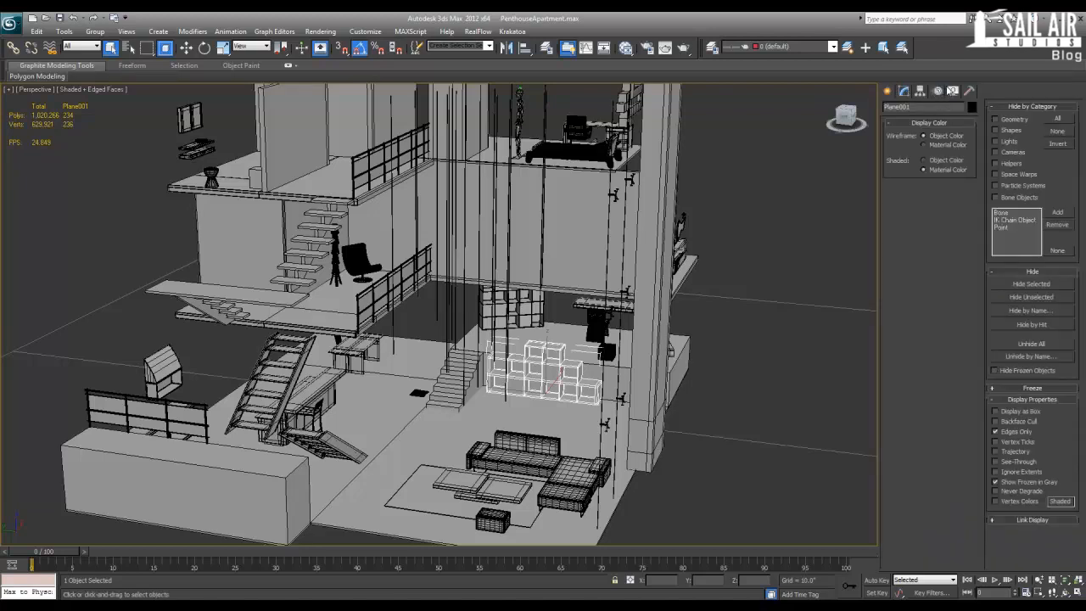
Step: Compare the shelving unit's hierarchy and motion settings, and view the utilities and display options
{"action": "left_click", "coordinate": [923, 92]}
{"action": "left_click", "coordinate": [937, 91]}
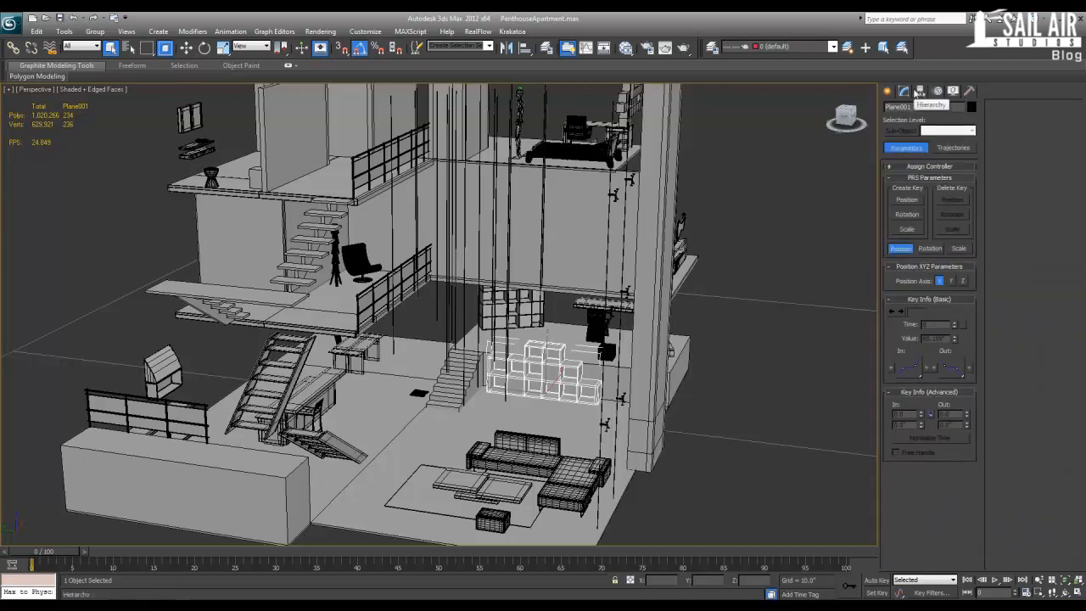
{"action": "left_click", "coordinate": [921, 91]}
{"action": "left_click", "coordinate": [936, 92]}
{"action": "left_click", "coordinate": [921, 92]}
{"action": "left_click", "coordinate": [936, 92]}
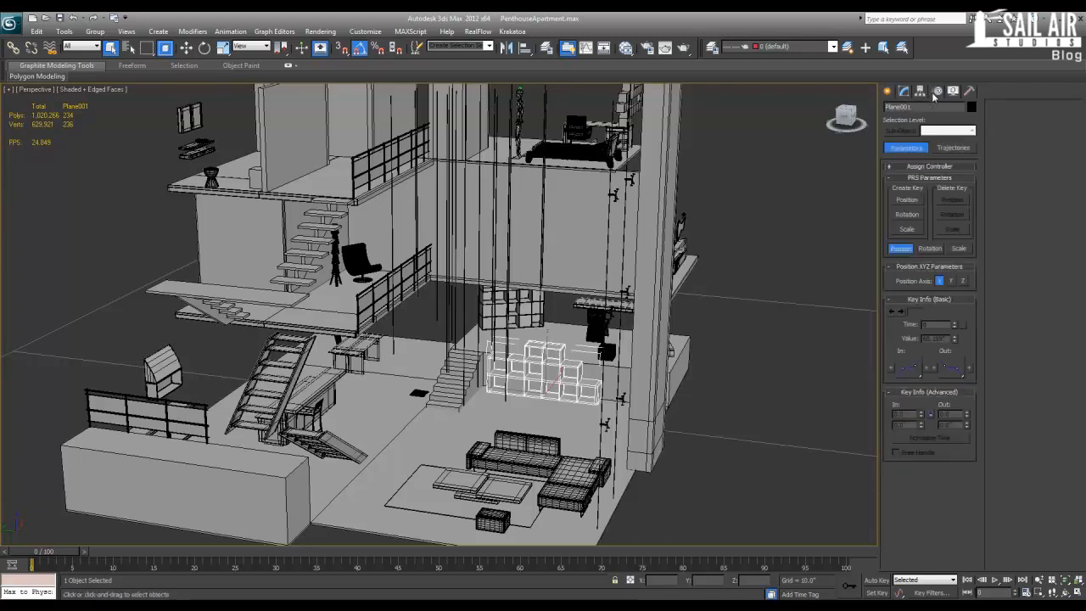
{"action": "left_click", "coordinate": [921, 92]}
{"action": "left_click", "coordinate": [937, 91]}
{"action": "left_click", "coordinate": [953, 91]}
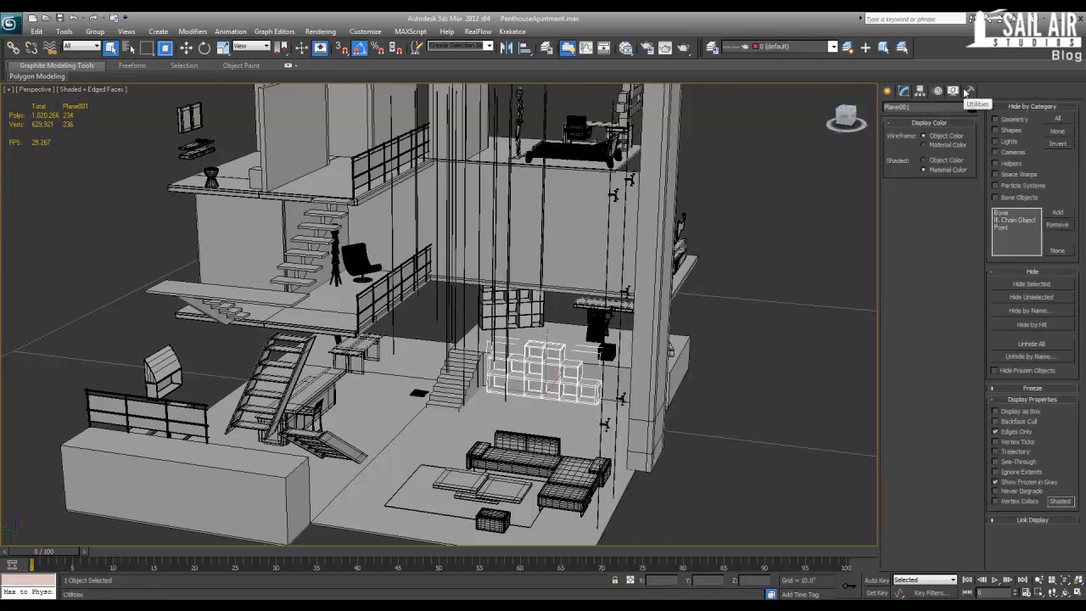
{"action": "left_click", "coordinate": [967, 92]}
{"action": "left_click", "coordinate": [954, 91]}
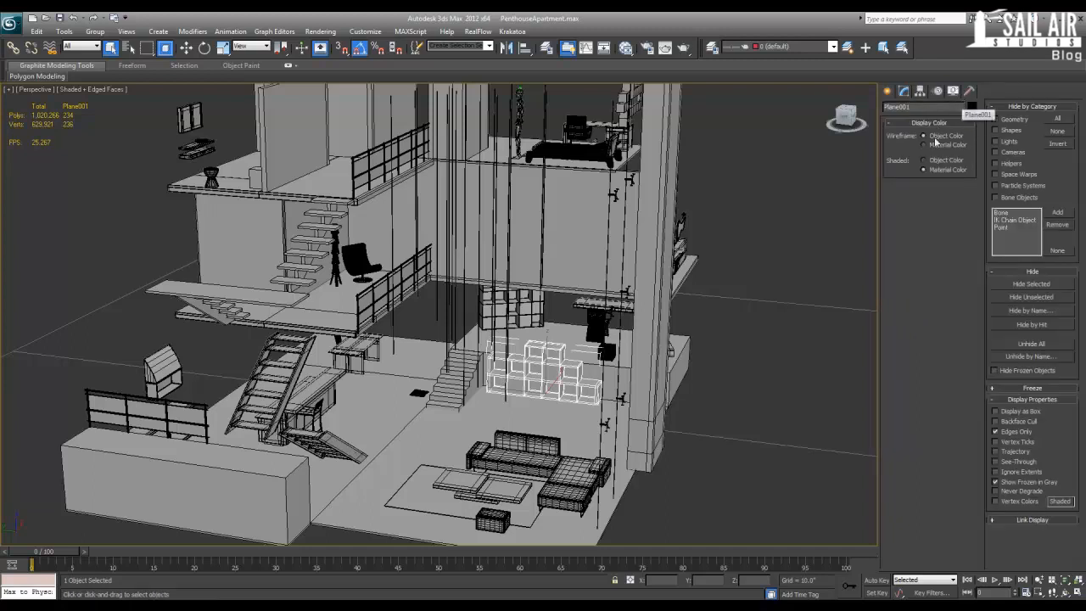
Step: Try the Hide by Category filters for geometry, shapes, lights, helpers and bone objects, restoring each category
{"action": "left_click", "coordinate": [996, 120]}
{"action": "left_click", "coordinate": [998, 120]}
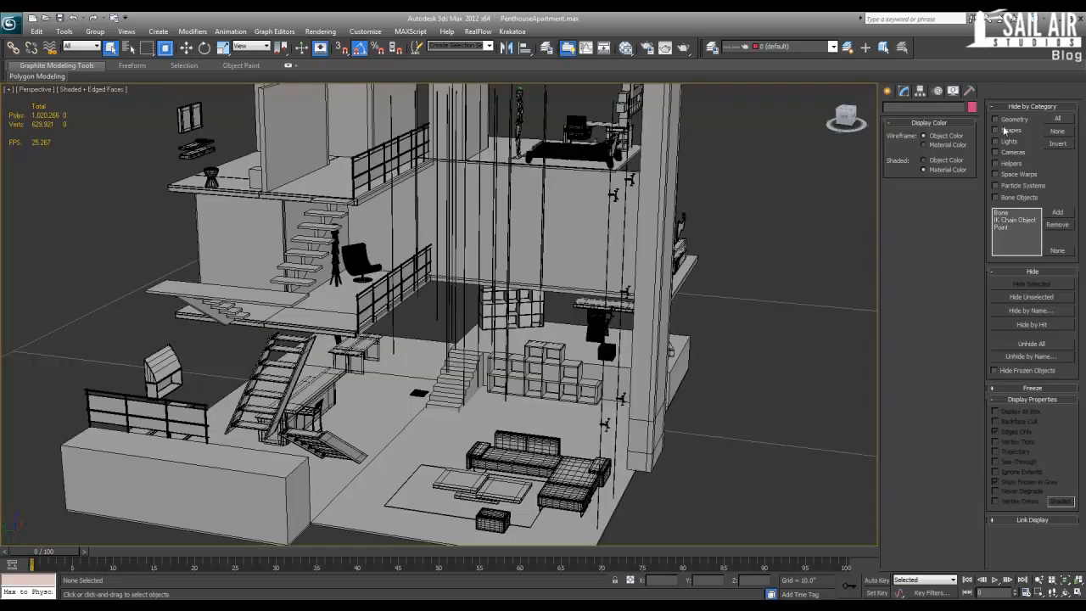
{"action": "left_click", "coordinate": [997, 129]}
{"action": "left_click", "coordinate": [998, 130]}
{"action": "left_click", "coordinate": [1005, 142]}
{"action": "left_click", "coordinate": [1007, 165]}
{"action": "left_click", "coordinate": [1007, 164]}
{"action": "left_click", "coordinate": [1007, 198]}
{"action": "left_click", "coordinate": [1007, 198]}
{"action": "left_click", "coordinate": [1007, 198]}
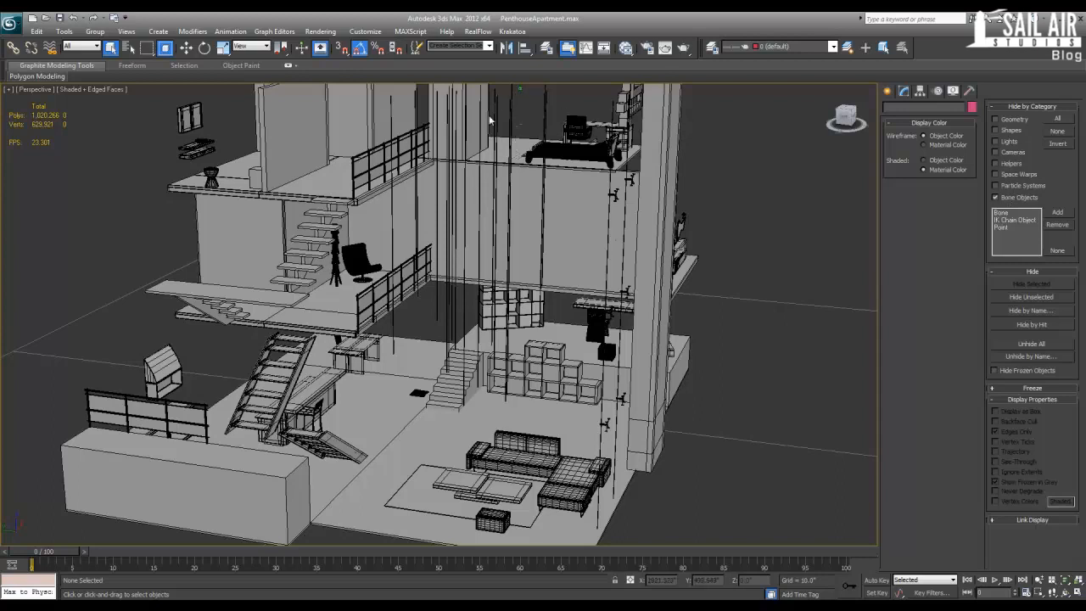
{"action": "left_click", "coordinate": [1007, 198]}
{"action": "left_click", "coordinate": [1010, 165]}
{"action": "left_click", "coordinate": [1014, 166]}
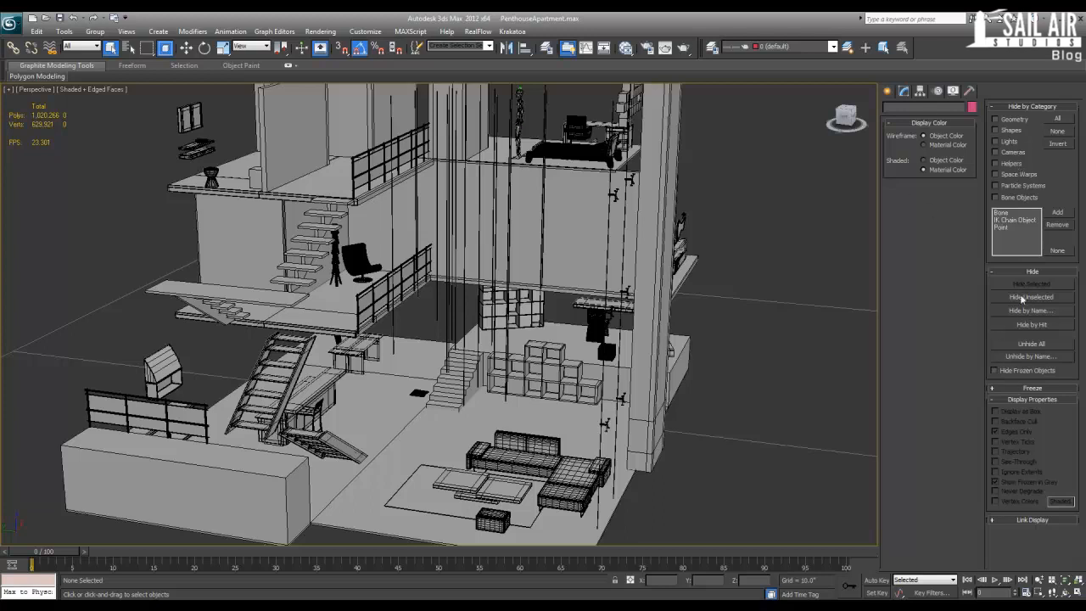
Step: Freeze the lower floor, small steps, cube shelving and sofa using Freeze by Hit
{"action": "left_click", "coordinate": [1029, 389]}
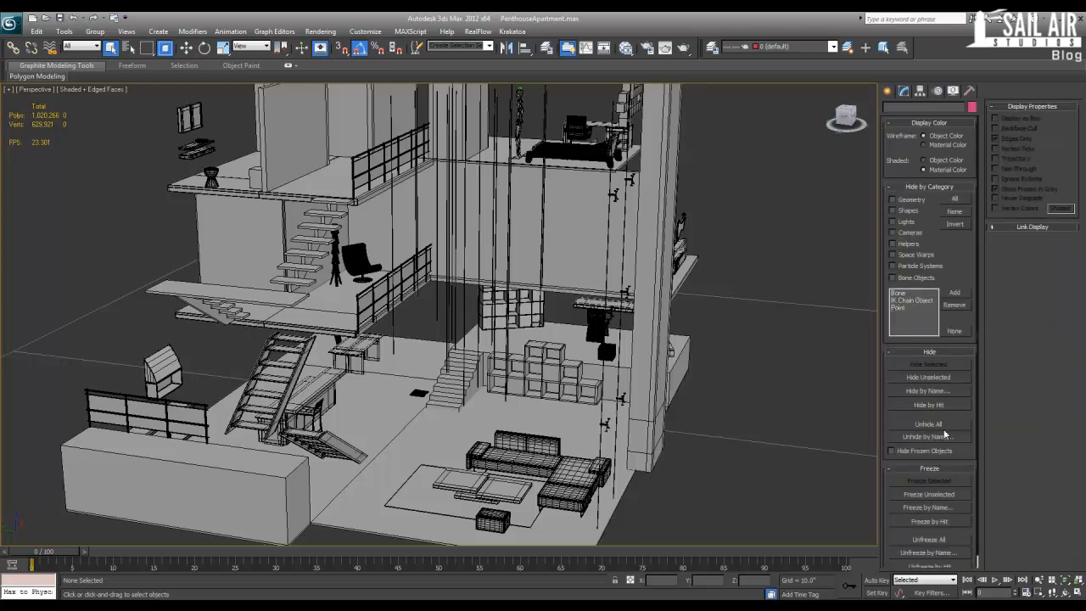
{"action": "scroll", "coordinate": [958, 477], "scroll_direction": "down", "scroll_amount": 1}
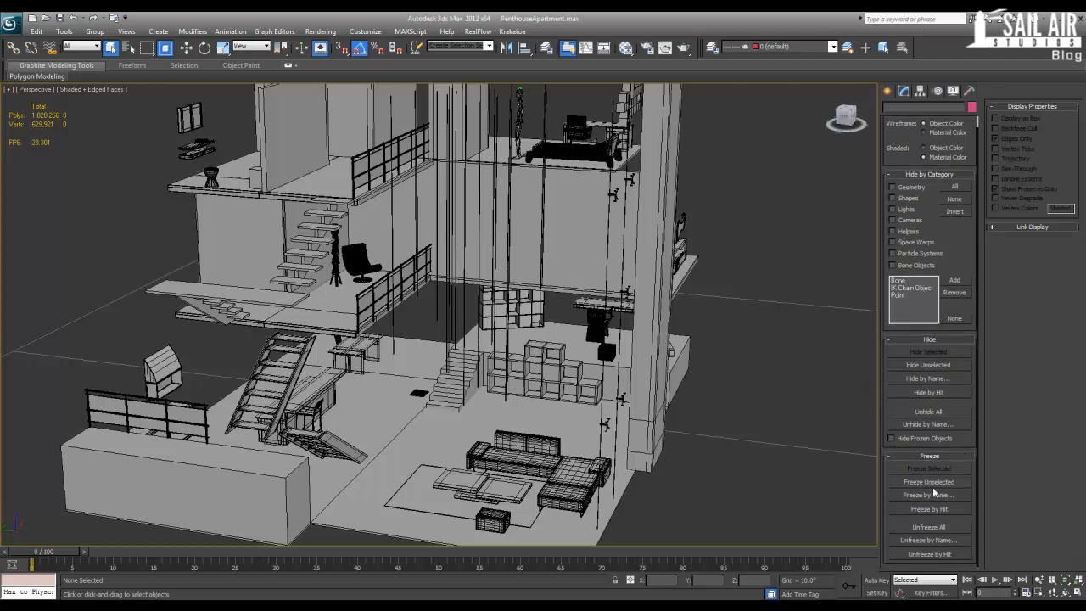
{"action": "left_click", "coordinate": [930, 510]}
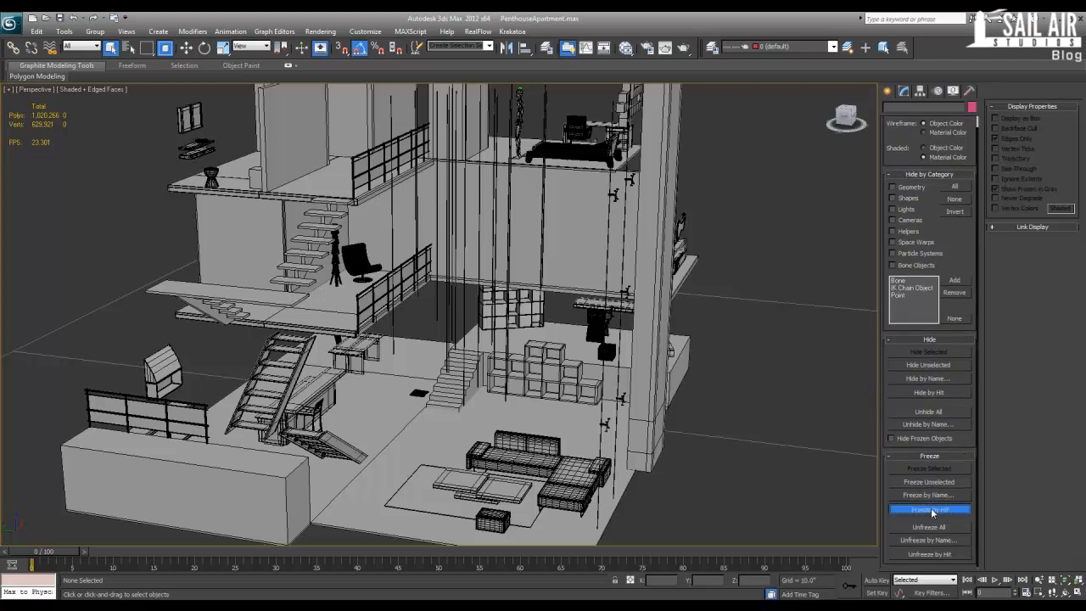
{"action": "left_click", "coordinate": [399, 425]}
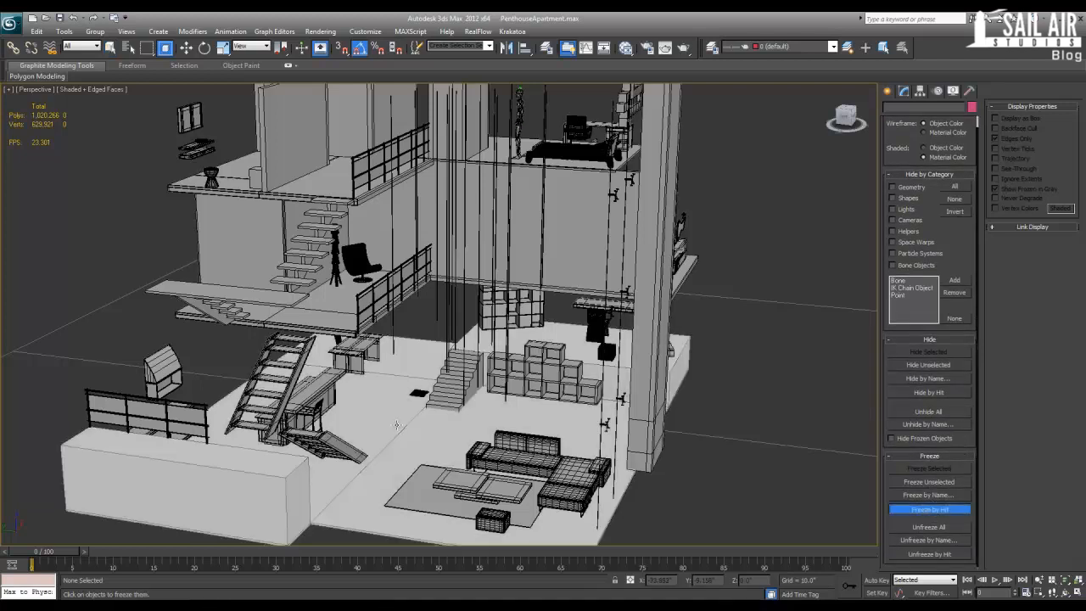
{"action": "left_click", "coordinate": [458, 391]}
{"action": "left_click", "coordinate": [520, 402]}
{"action": "left_click", "coordinate": [513, 447]}
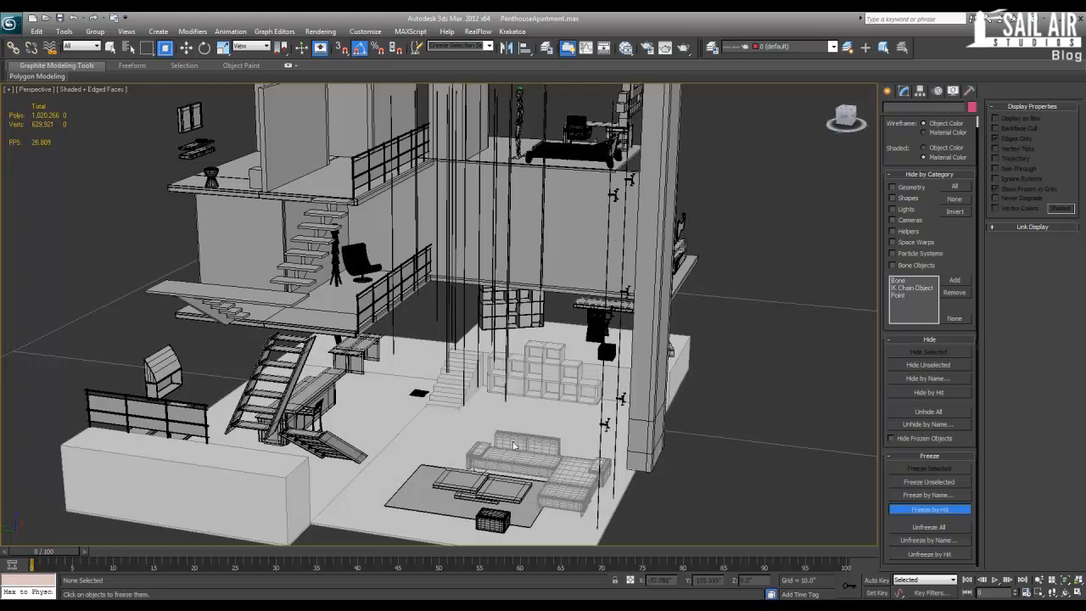
Step: Freeze the middle level's wall, platform, chair, tripod and railing by hit, and unfreeze all objects
{"action": "left_click", "coordinate": [381, 243]}
{"action": "left_click", "coordinate": [354, 273]}
{"action": "left_click", "coordinate": [360, 259]}
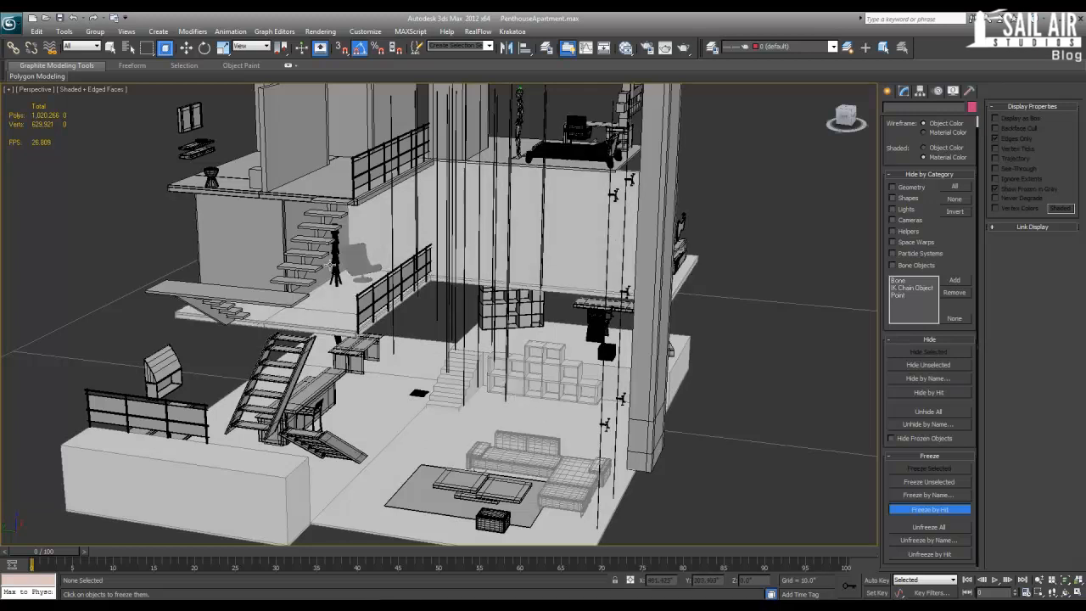
{"action": "left_click", "coordinate": [326, 264]}
{"action": "left_click", "coordinate": [336, 276]}
{"action": "left_click", "coordinate": [367, 294]}
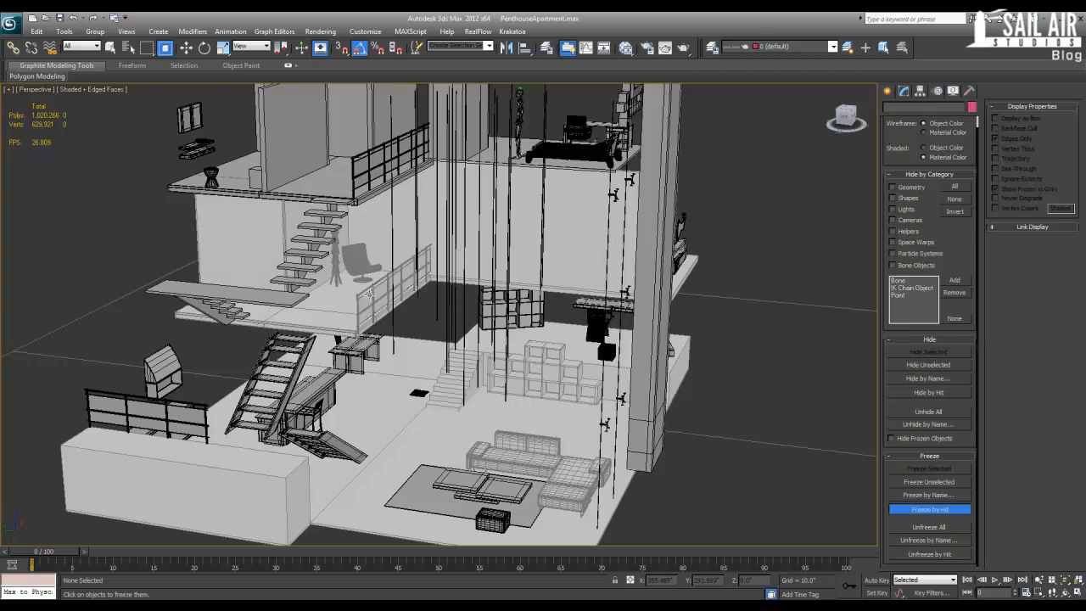
{"action": "left_click", "coordinate": [910, 513]}
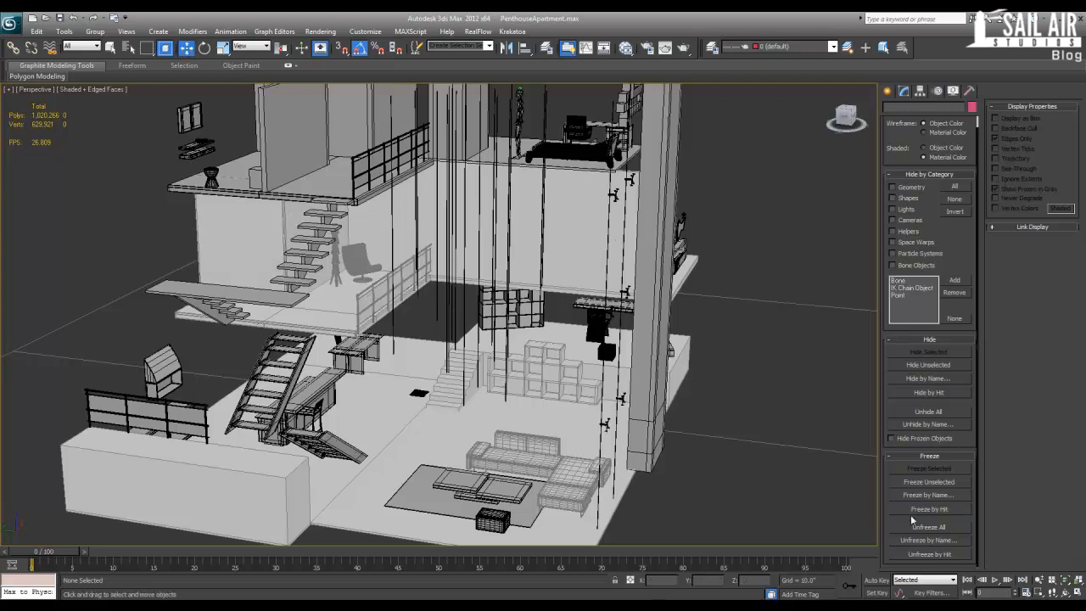
{"action": "left_click", "coordinate": [916, 526]}
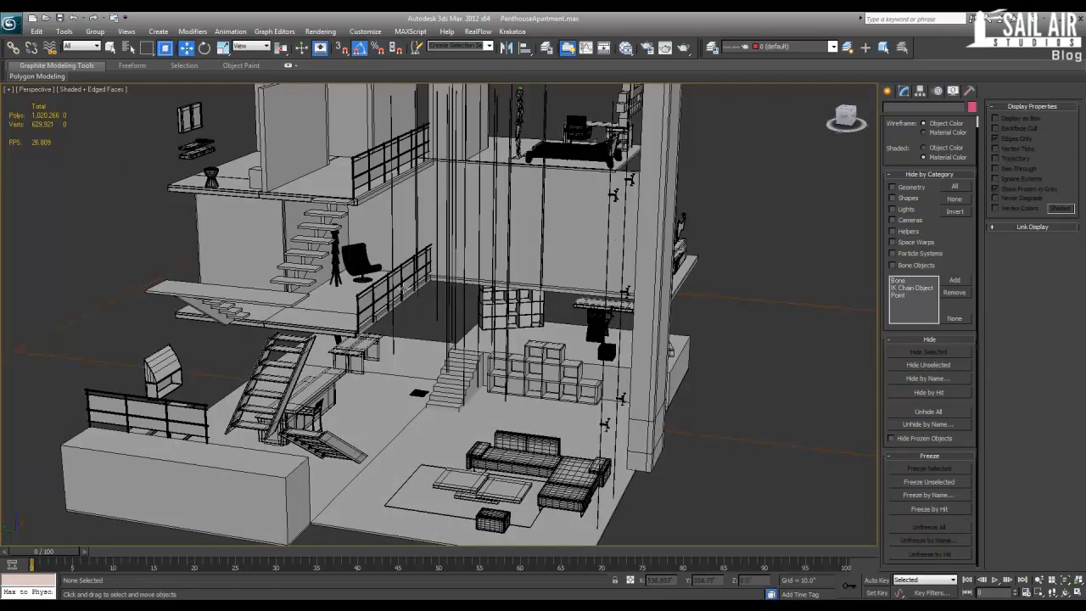
Step: Compare the context commands offered for the lower floor, the small ramp group and the lounge chair, including the ramp's Convert To options
{"action": "left_click", "coordinate": [543, 415]}
{"action": "right_click", "coordinate": [541, 414]}
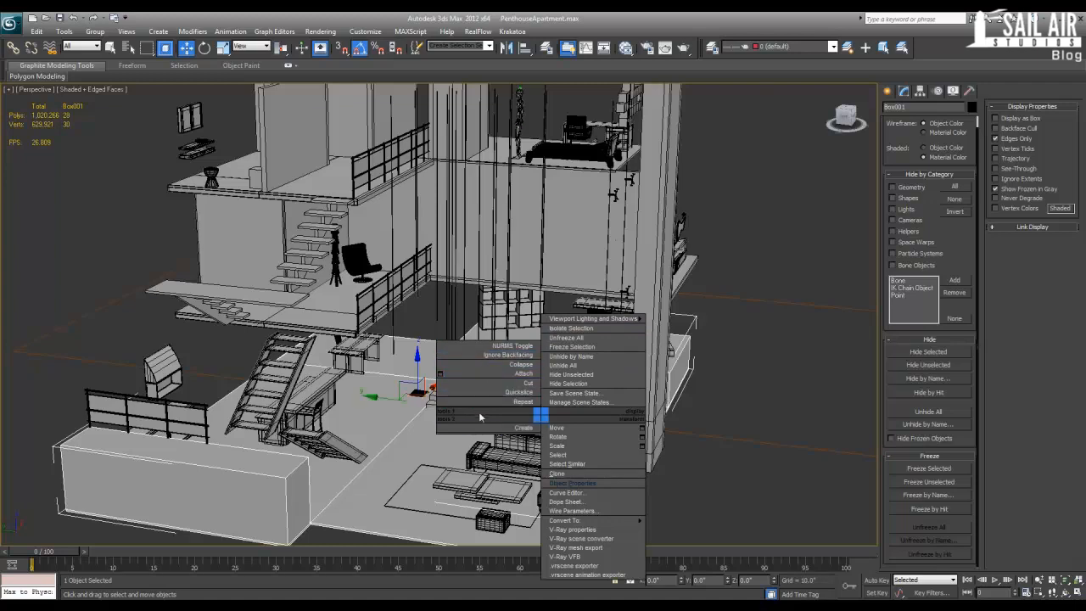
{"action": "left_click", "coordinate": [371, 432]}
{"action": "left_click", "coordinate": [331, 438]}
{"action": "right_click", "coordinate": [331, 438]}
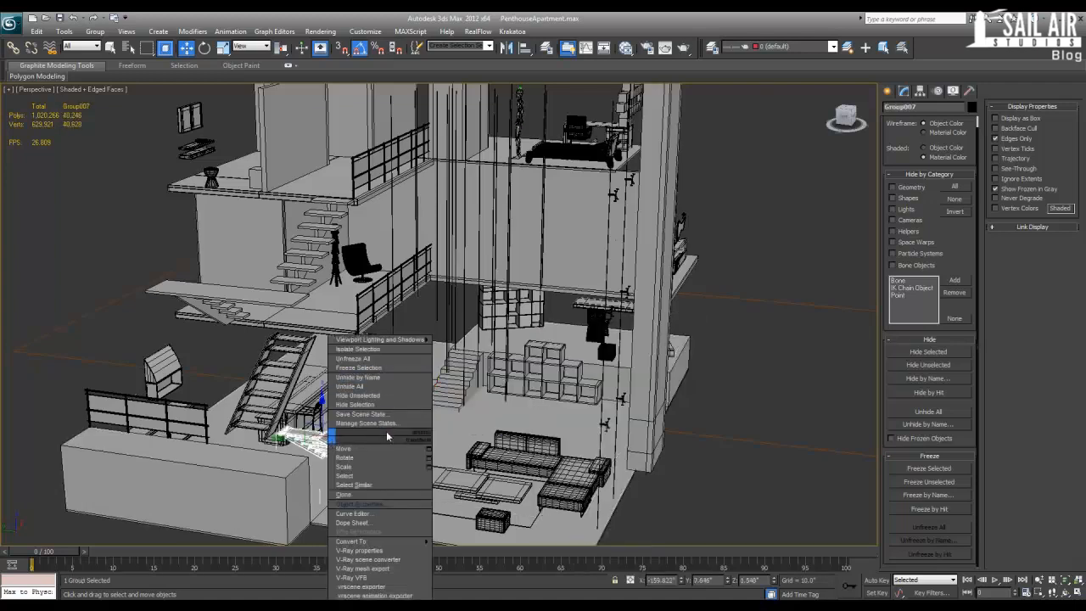
{"action": "mouse_move", "coordinate": [382, 541]}
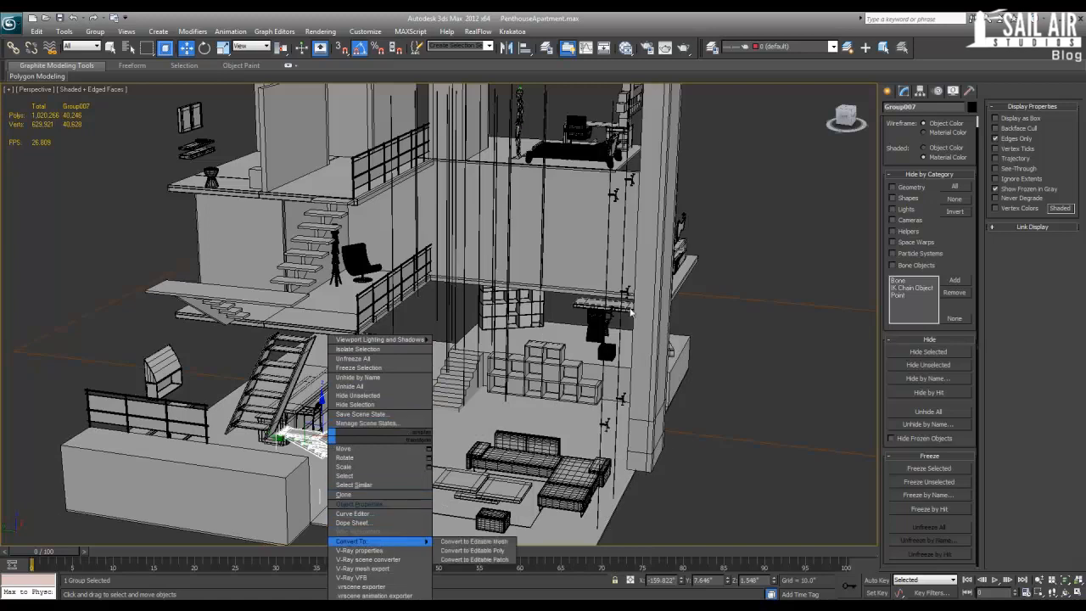
{"action": "left_click", "coordinate": [360, 265]}
{"action": "right_click", "coordinate": [363, 268]}
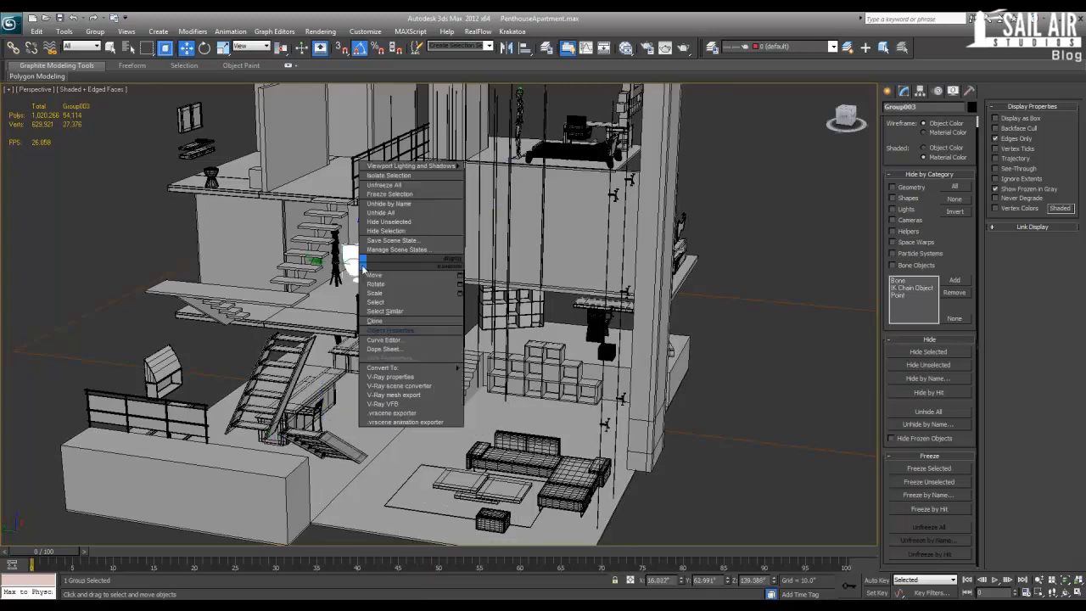
{"action": "left_click", "coordinate": [582, 435]}
{"action": "left_click", "coordinate": [567, 428]}
Step: Compare the context commands offered for the grid helper, the lower floor and a vertical line shape
{"action": "left_click", "coordinate": [724, 439]}
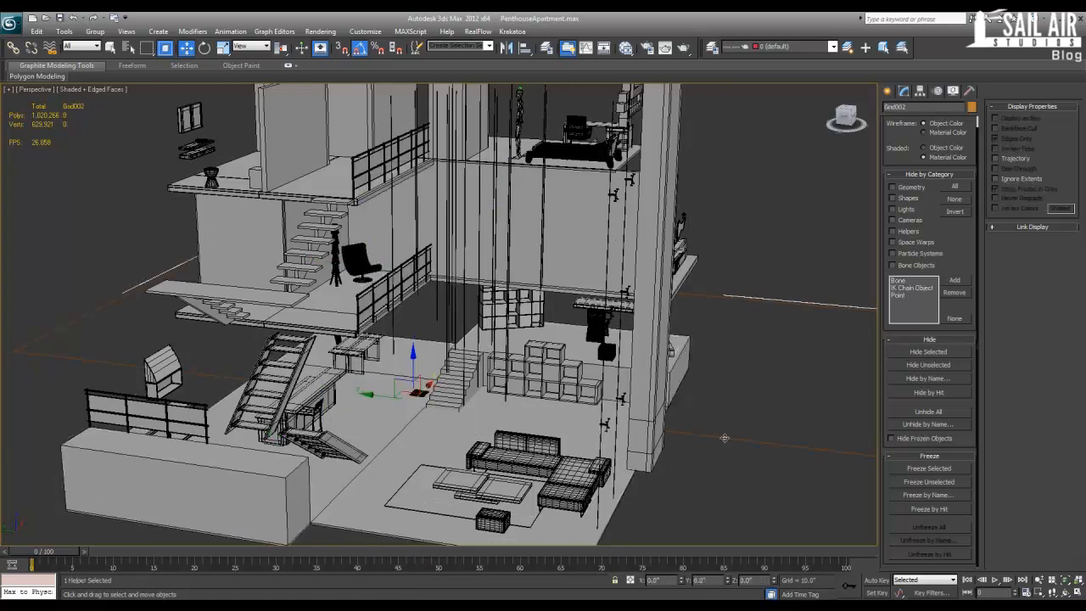
{"action": "right_click", "coordinate": [724, 440]}
{"action": "left_click", "coordinate": [700, 420]}
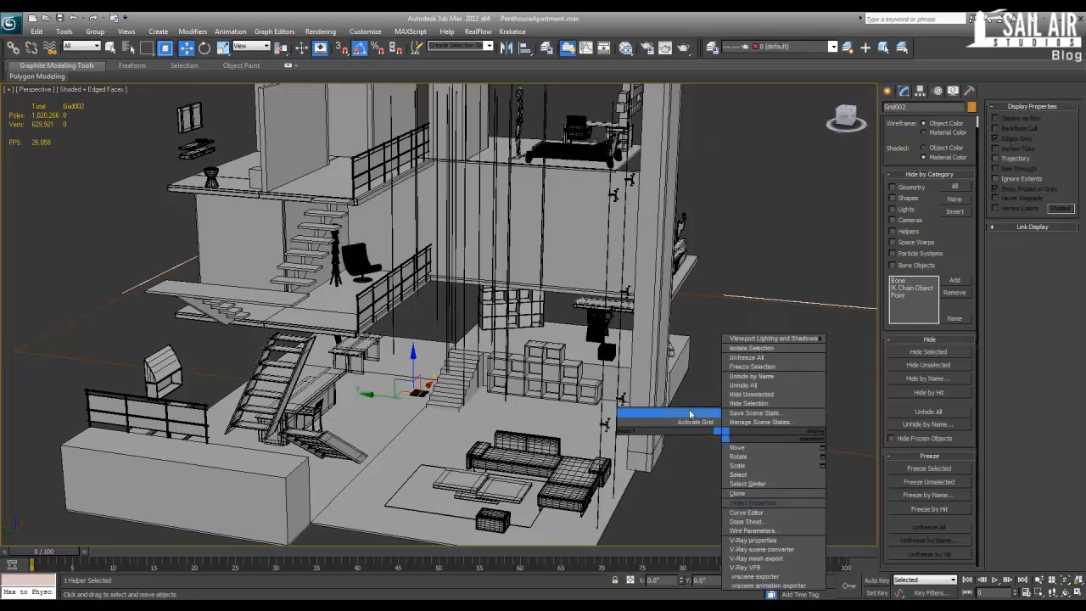
{"action": "left_click", "coordinate": [562, 429]}
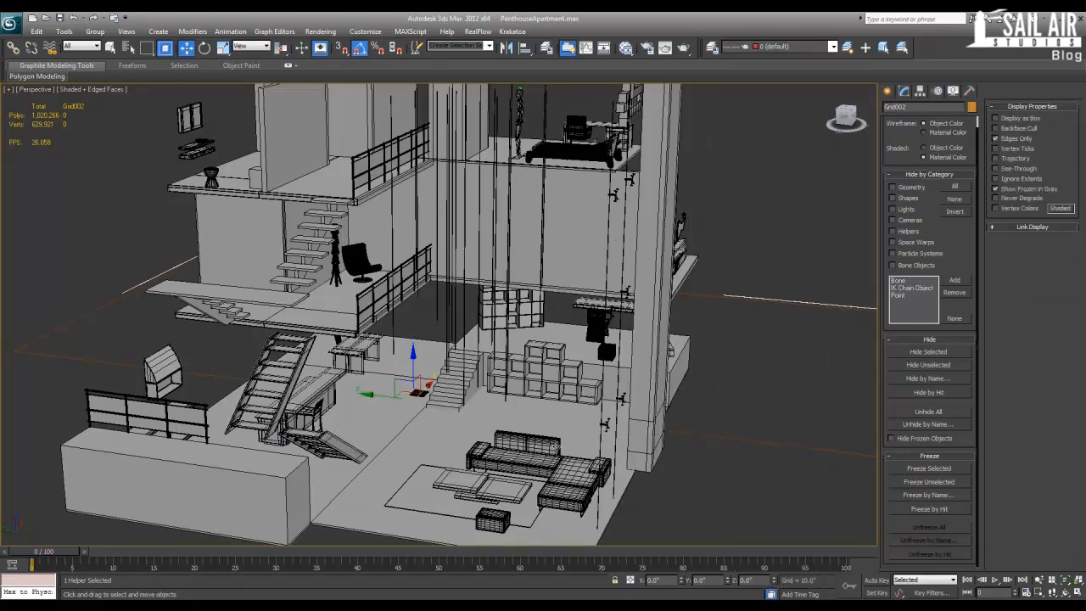
{"action": "right_click", "coordinate": [565, 415]}
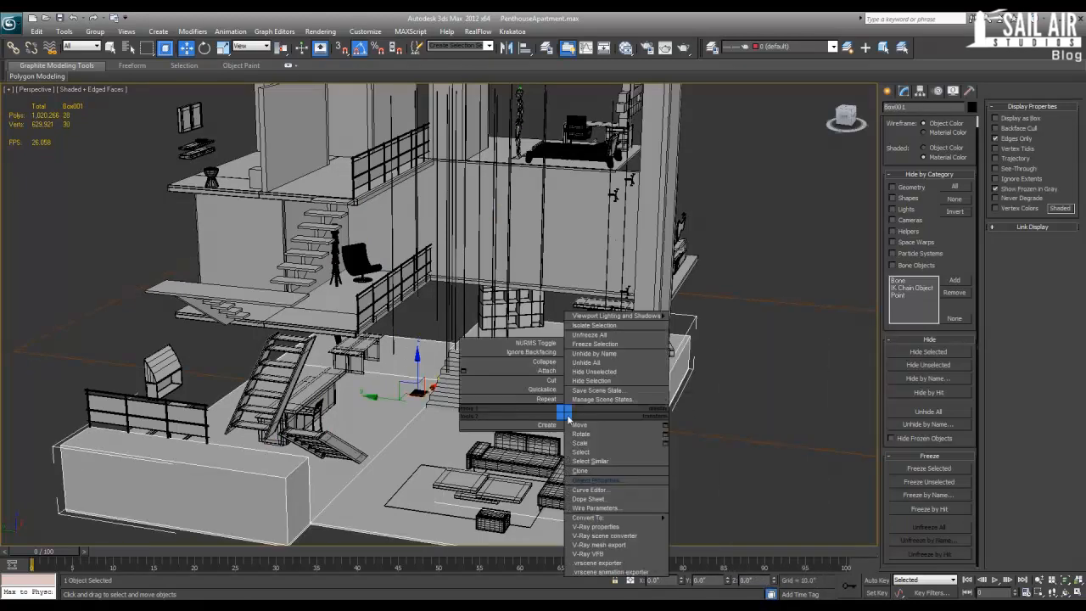
{"action": "left_click", "coordinate": [732, 368]}
{"action": "left_click", "coordinate": [542, 224]}
{"action": "right_click", "coordinate": [538, 222]}
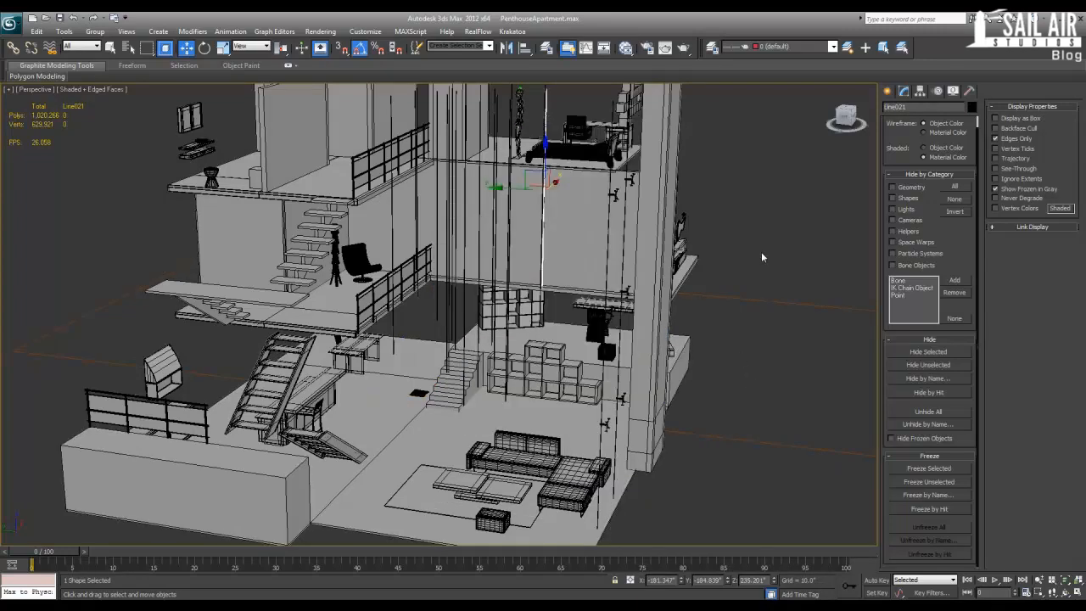
Step: View the Asset Browser utility, accept its content notice, look through its folder tree and close it
{"action": "left_click", "coordinate": [970, 91]}
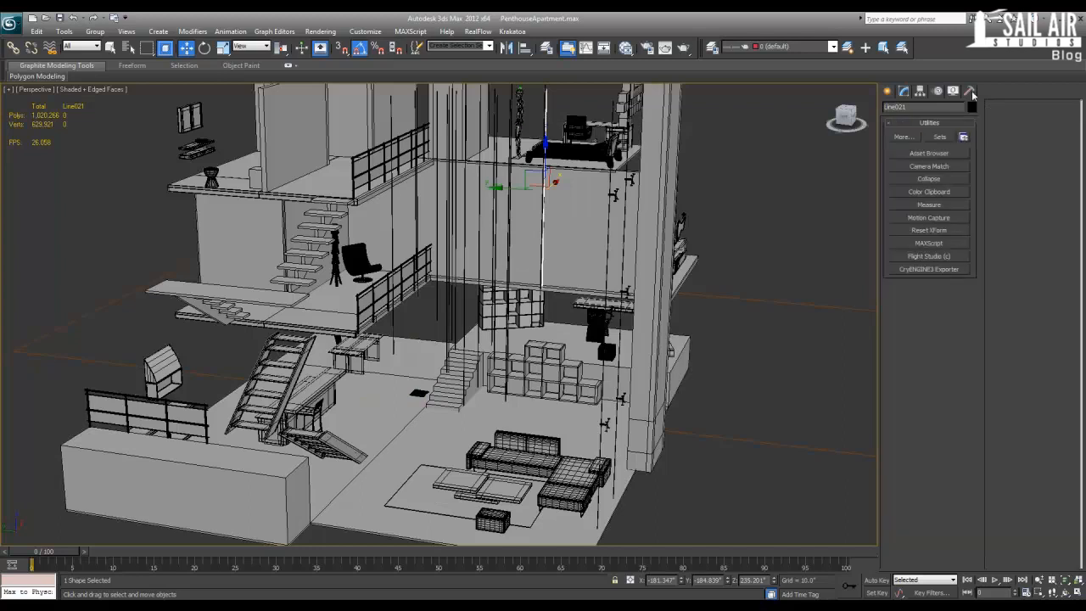
{"action": "left_click", "coordinate": [910, 155]}
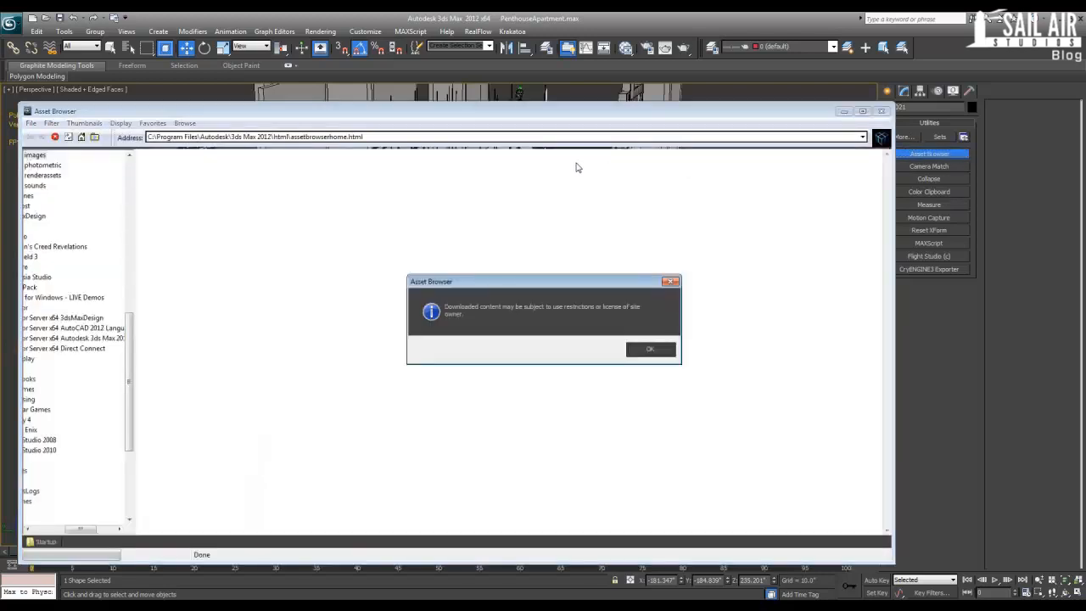
{"action": "left_click", "coordinate": [651, 350]}
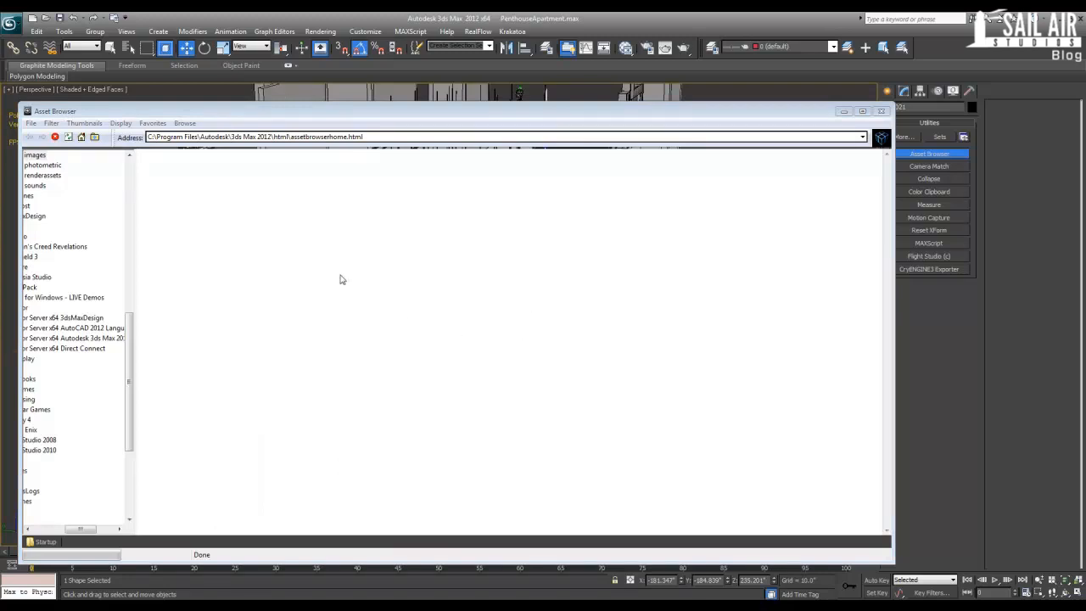
{"action": "left_click_drag", "start_coordinate": [91, 530], "coordinate": [49, 531]}
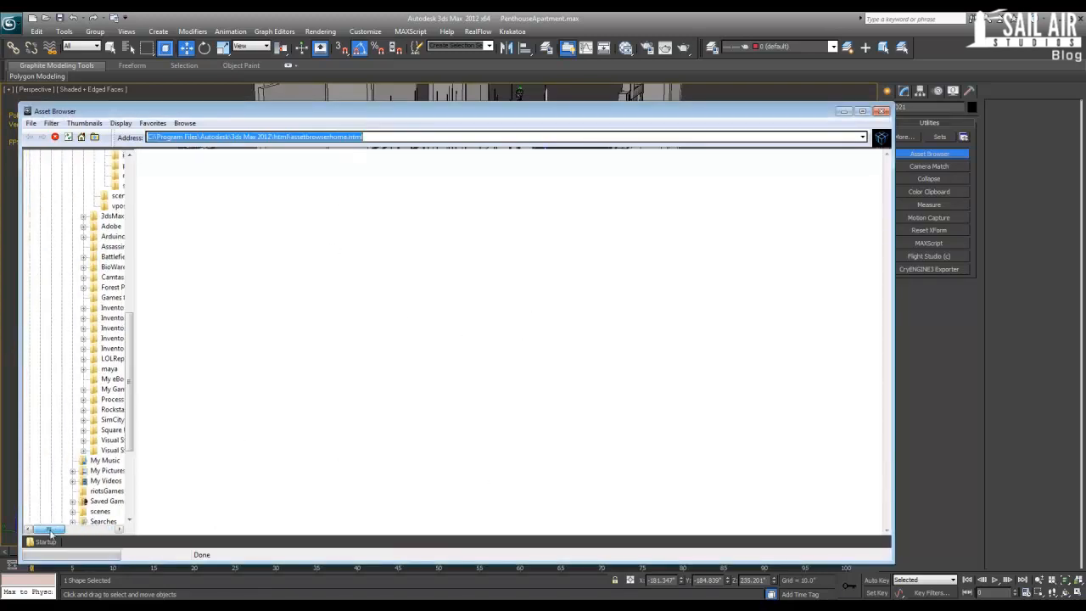
{"action": "left_click", "coordinate": [883, 112]}
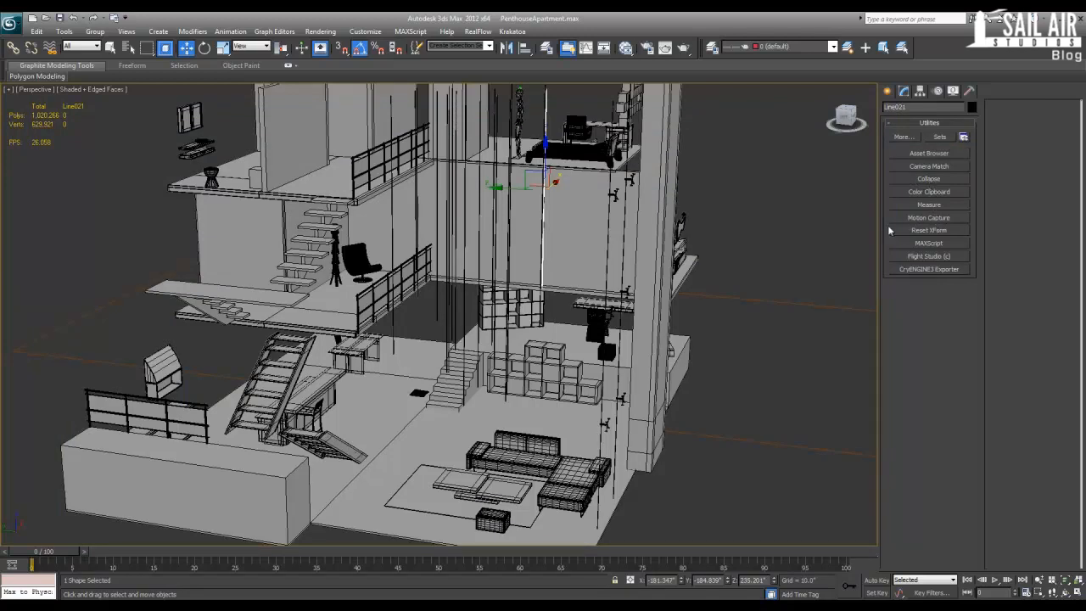
Step: Create a freehand box primitive on the ground outside the apartment, in front of the sofa and pillar
{"action": "middle_click_drag", "start_coordinate": [501, 416], "coordinate": [488, 387]}
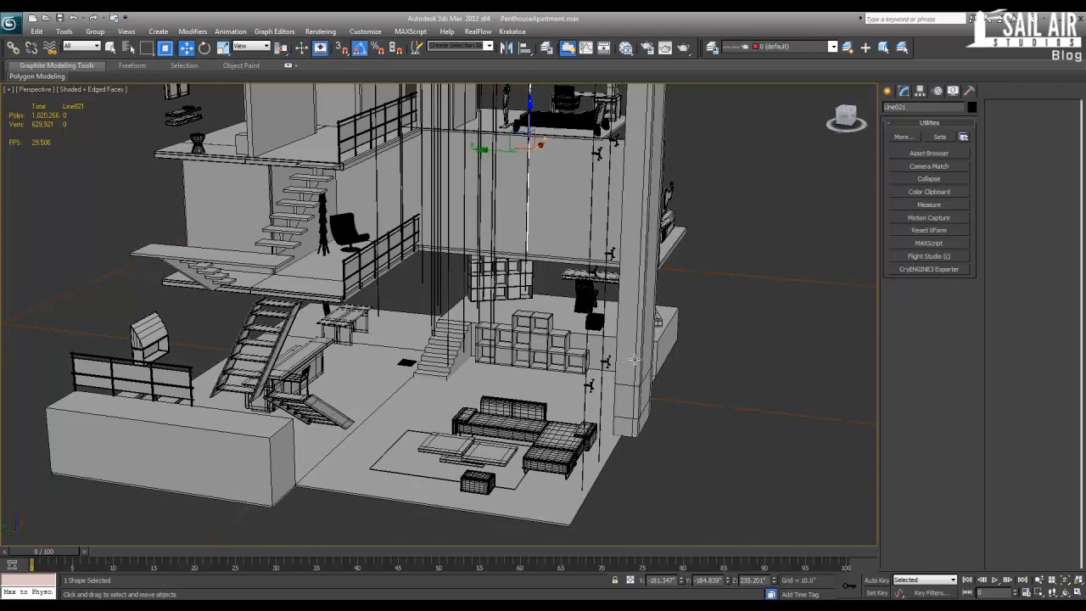
{"action": "middle_click_drag", "start_coordinate": [597, 409], "coordinate": [561, 337]}
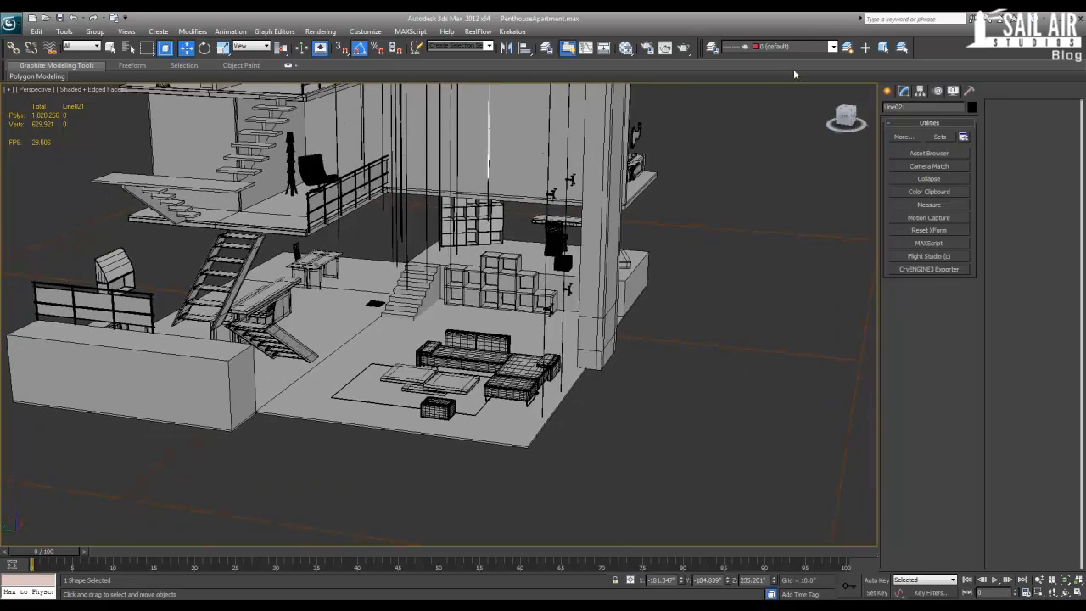
{"action": "left_click", "coordinate": [888, 91]}
{"action": "left_click", "coordinate": [908, 163]}
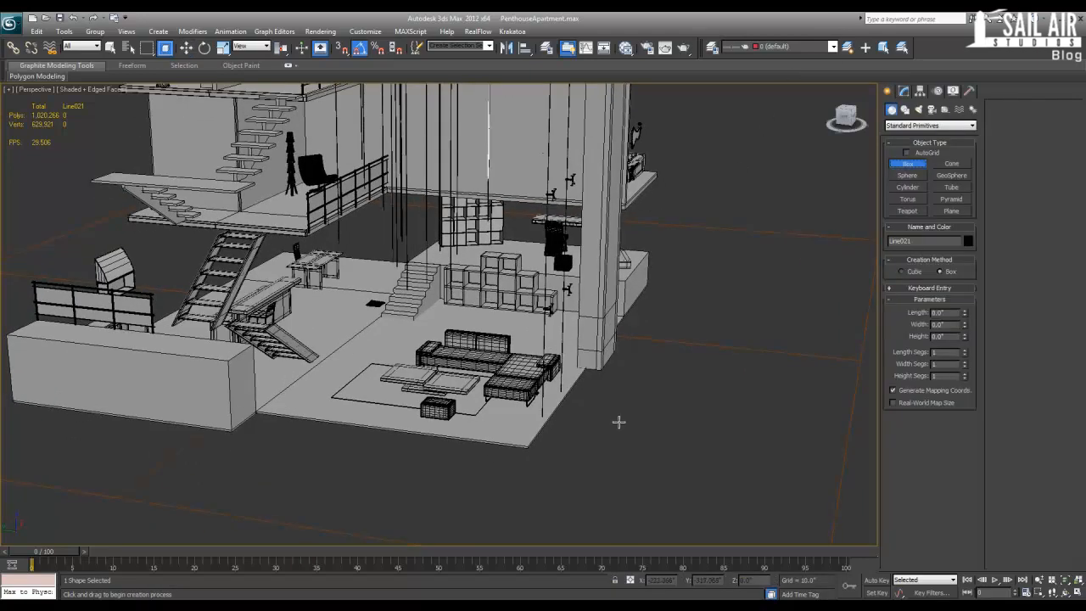
{"action": "left_click_drag", "start_coordinate": [620, 422], "coordinate": [666, 449]}
{"action": "left_click", "coordinate": [649, 418]}
Step: Scale the new box down non-uniformly, to about 54% along X, and check its position and scale values
{"action": "key", "text": "z"}
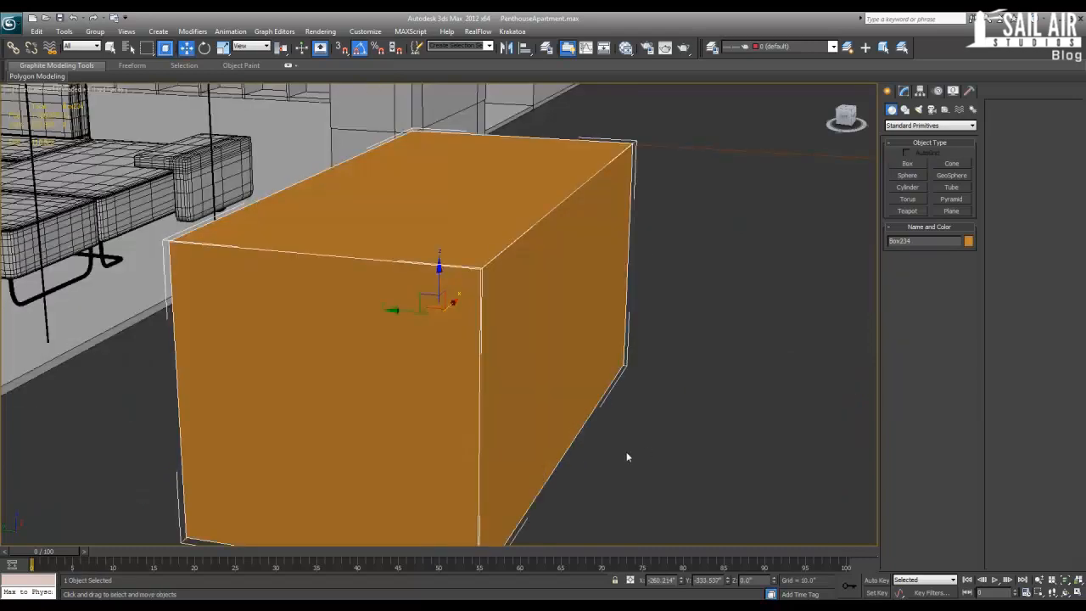
{"action": "middle_click_drag", "start_coordinate": [626, 453], "coordinate": [535, 453], "text": "alt"}
{"action": "key", "text": "r"}
{"action": "left_click_drag", "start_coordinate": [414, 451], "coordinate": [446, 447]}
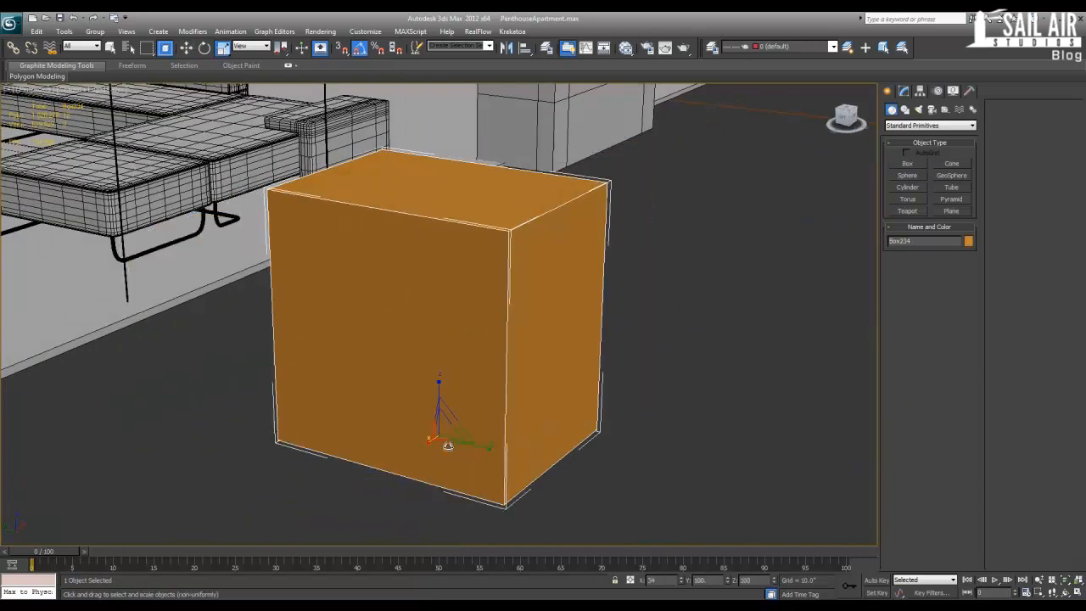
{"action": "left_click_drag", "start_coordinate": [439, 387], "coordinate": [371, 433]}
{"action": "key", "text": "w"}
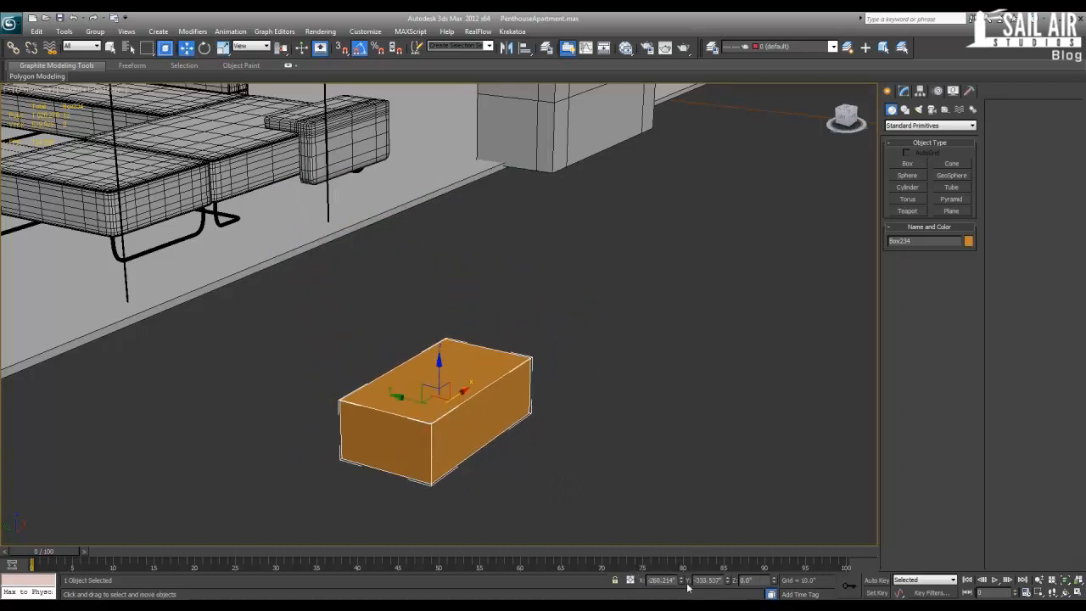
{"action": "key", "text": "r"}
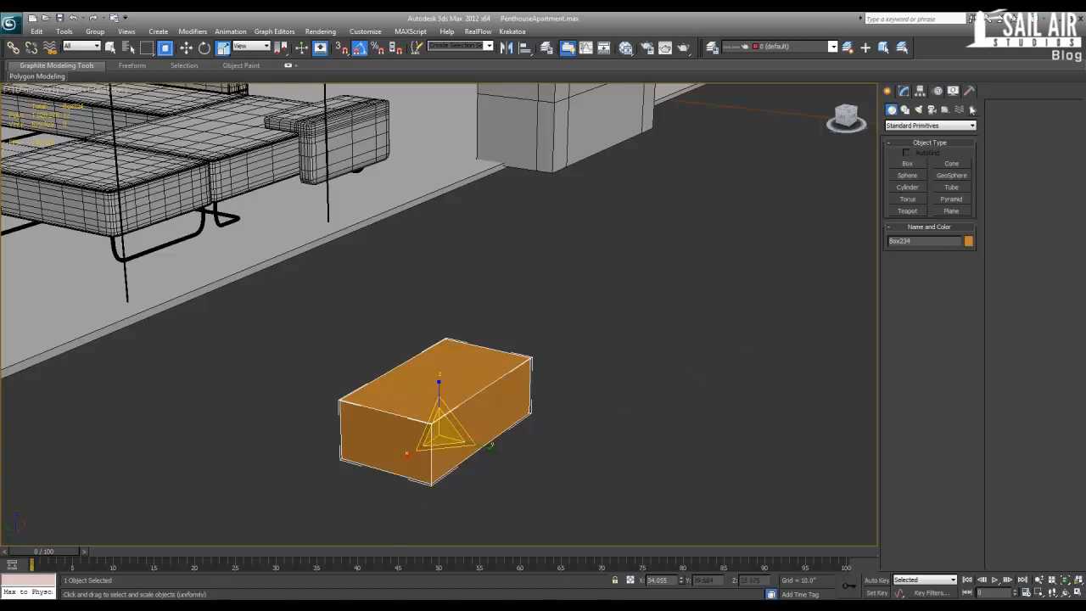
Step: Reset the scaled box's transform with Reset XForm, and delete the box
{"action": "left_click", "coordinate": [969, 90]}
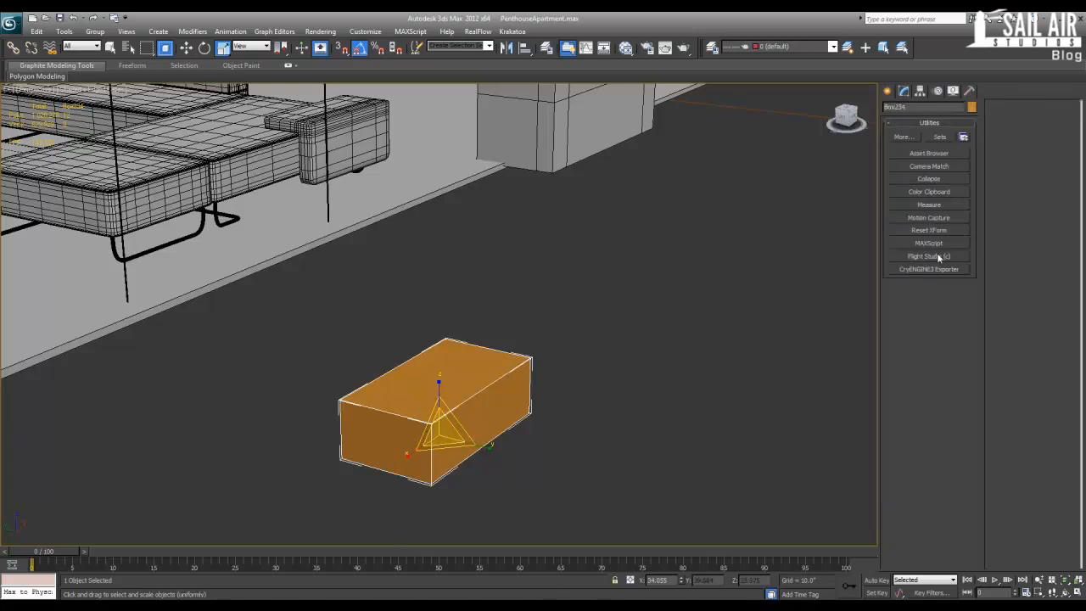
{"action": "left_click", "coordinate": [936, 231]}
{"action": "left_click", "coordinate": [933, 306]}
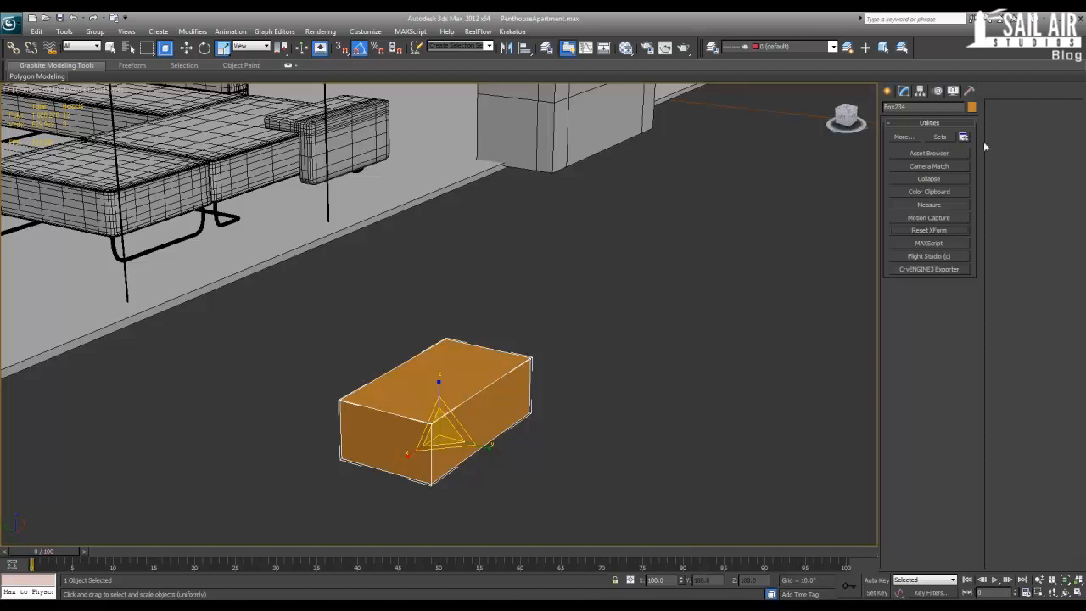
{"action": "key", "text": "Delete"}
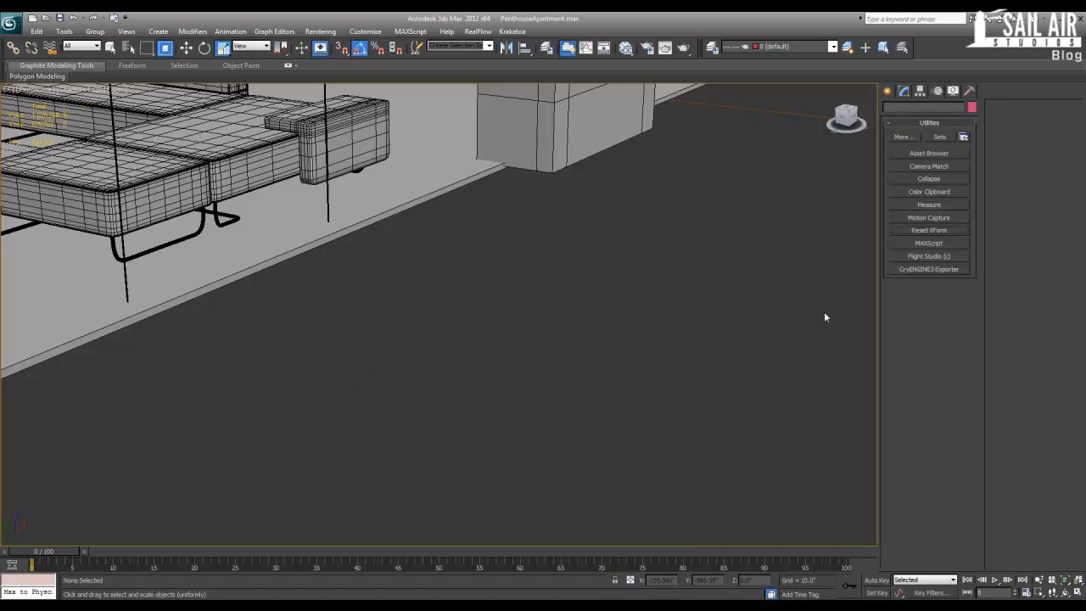
Step: Review the display, motion, hierarchy, modifier and creation settings with nothing selected, and bring the whole apartment back into view
{"action": "left_click", "coordinate": [952, 92]}
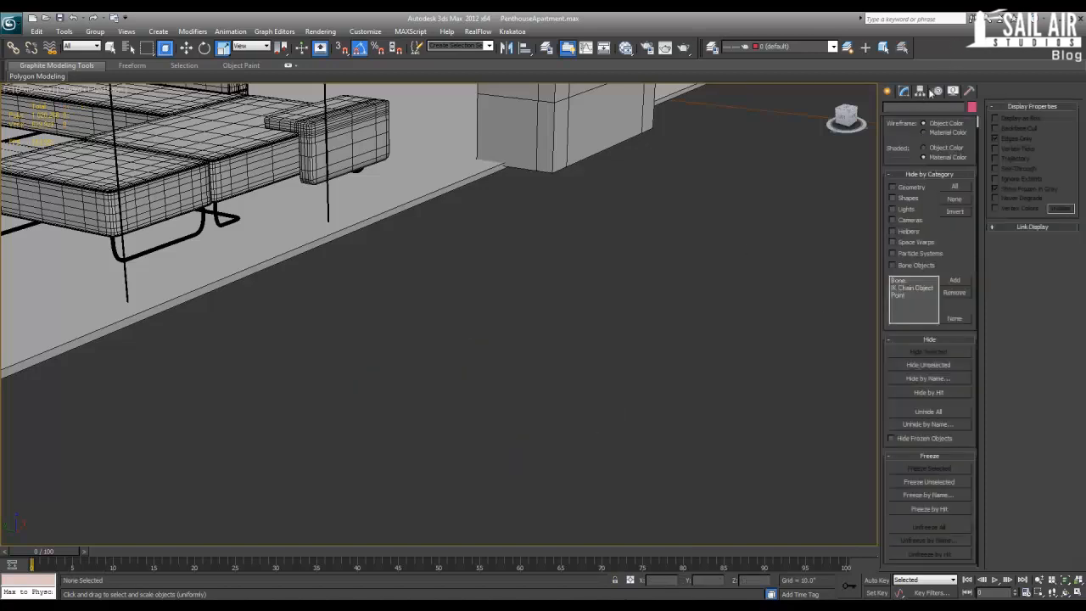
{"action": "left_click", "coordinate": [937, 92]}
{"action": "left_click", "coordinate": [930, 166]}
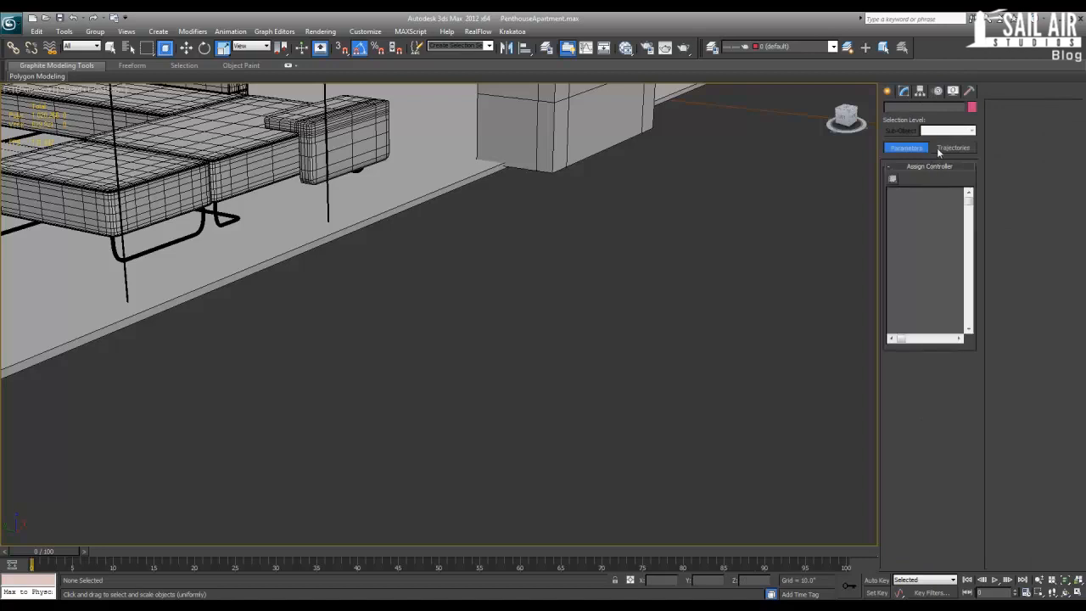
{"action": "left_click", "coordinate": [921, 92]}
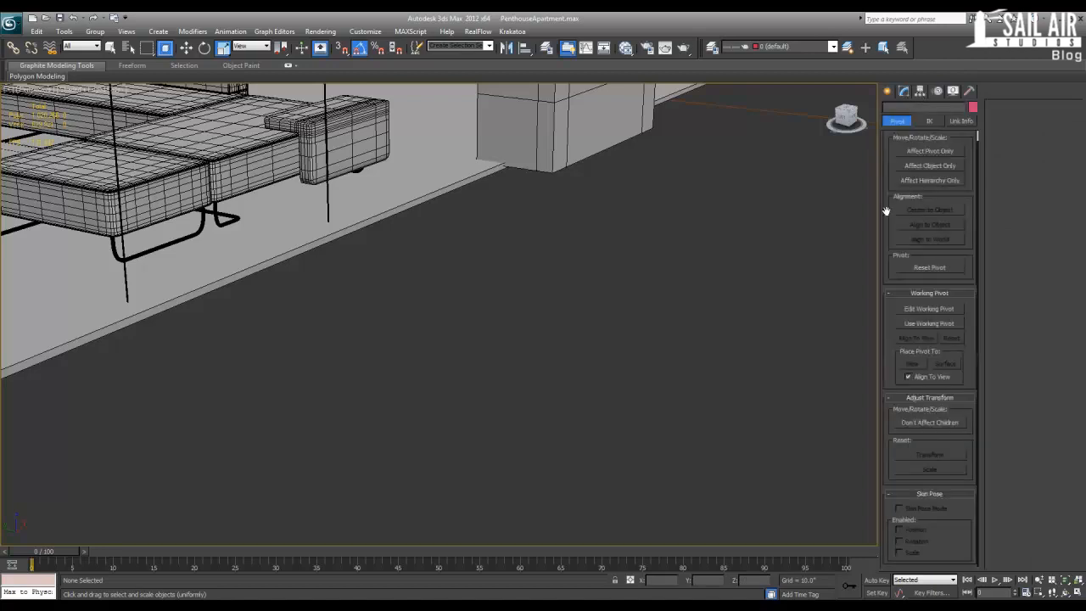
{"action": "left_click", "coordinate": [905, 91]}
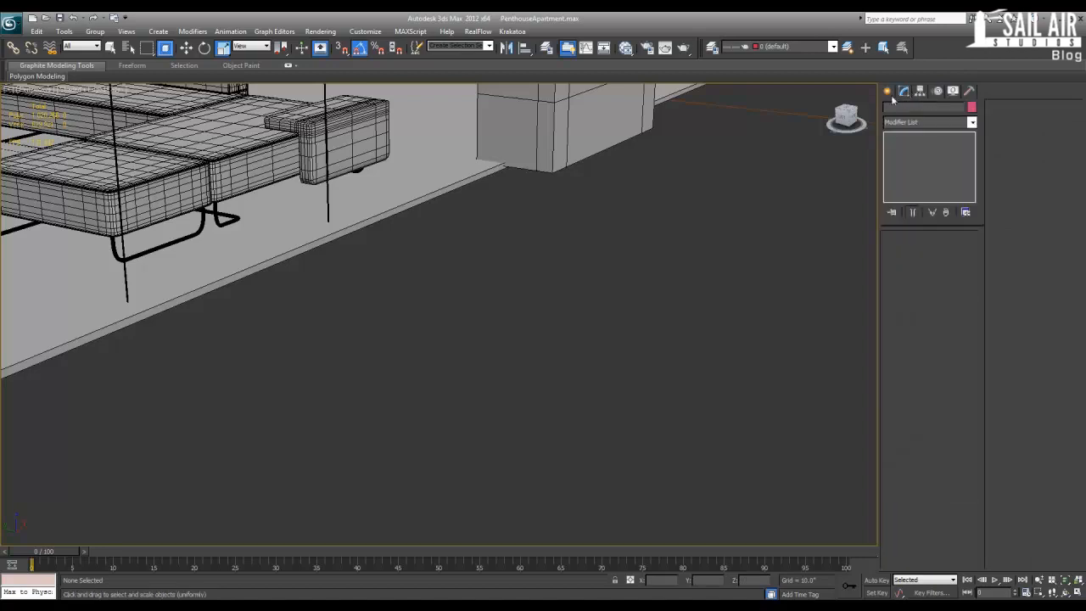
{"action": "left_click", "coordinate": [888, 90]}
{"action": "scroll", "coordinate": [599, 395], "scroll_direction": "down", "scroll_amount": 5}
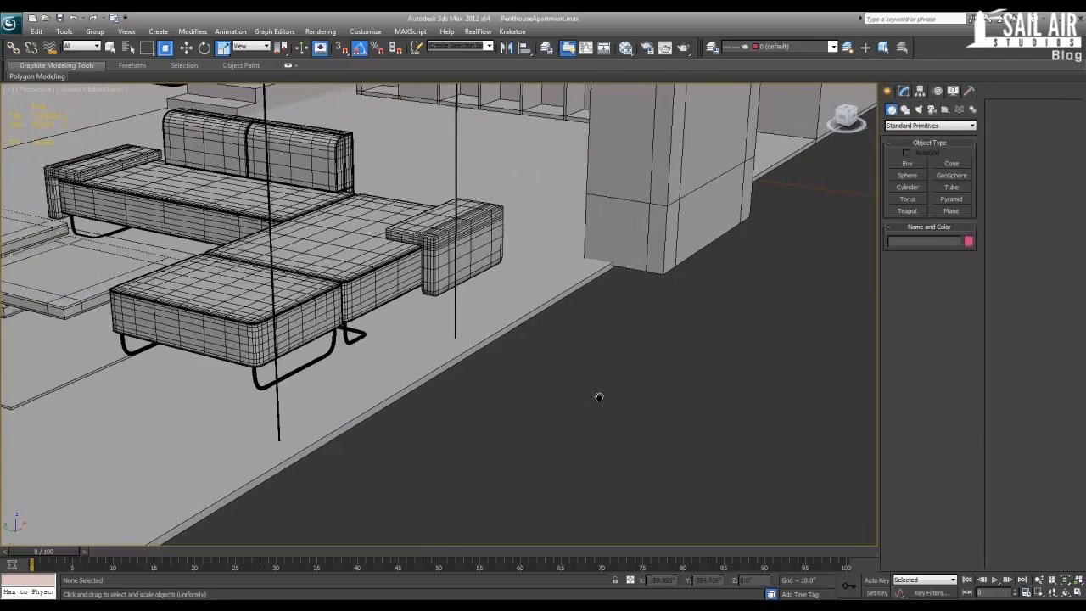
{"action": "scroll", "coordinate": [402, 290], "scroll_direction": "down", "scroll_amount": 5}
{"action": "scroll", "coordinate": [519, 420], "scroll_direction": "up", "scroll_amount": 2}
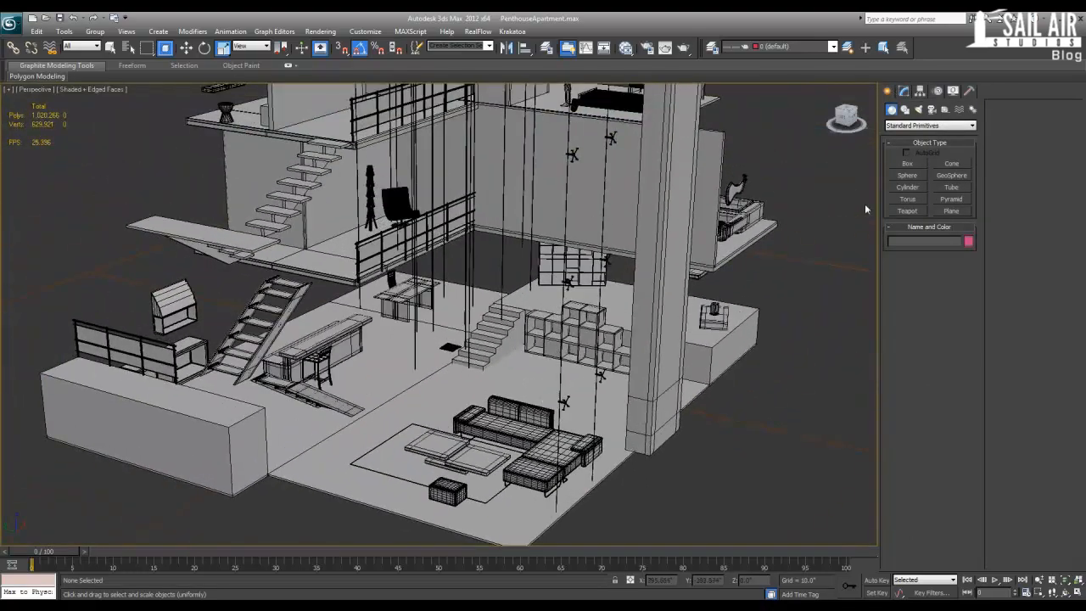
Step: Run through the creation, modifier, hierarchy, motion, display and utilities settings once more, and browse the Create commands
{"action": "left_click", "coordinate": [903, 92]}
{"action": "left_click", "coordinate": [887, 91]}
{"action": "left_click", "coordinate": [903, 92]}
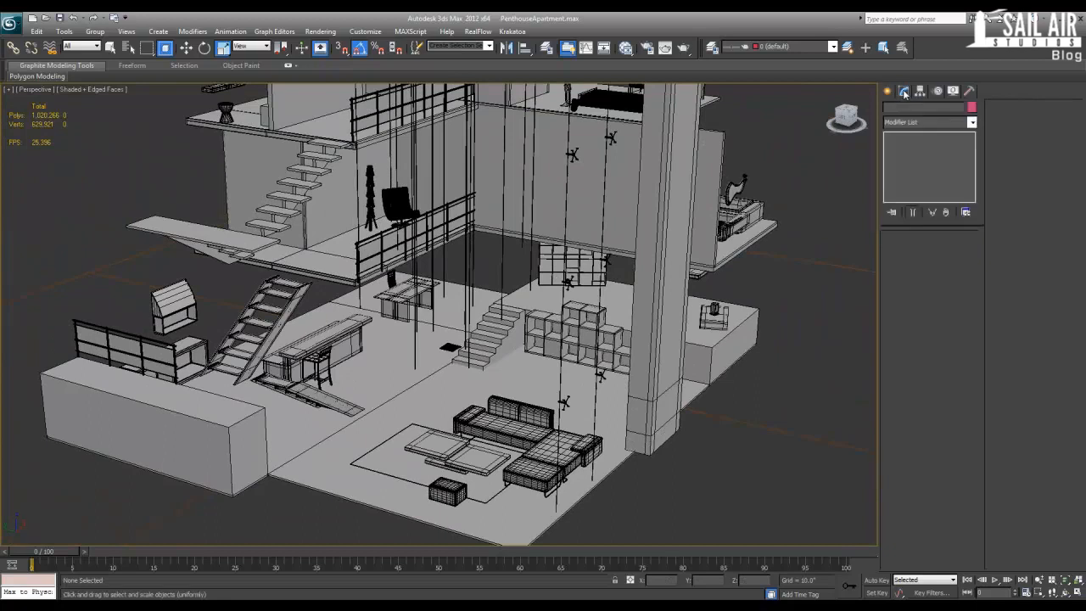
{"action": "left_click", "coordinate": [920, 91]}
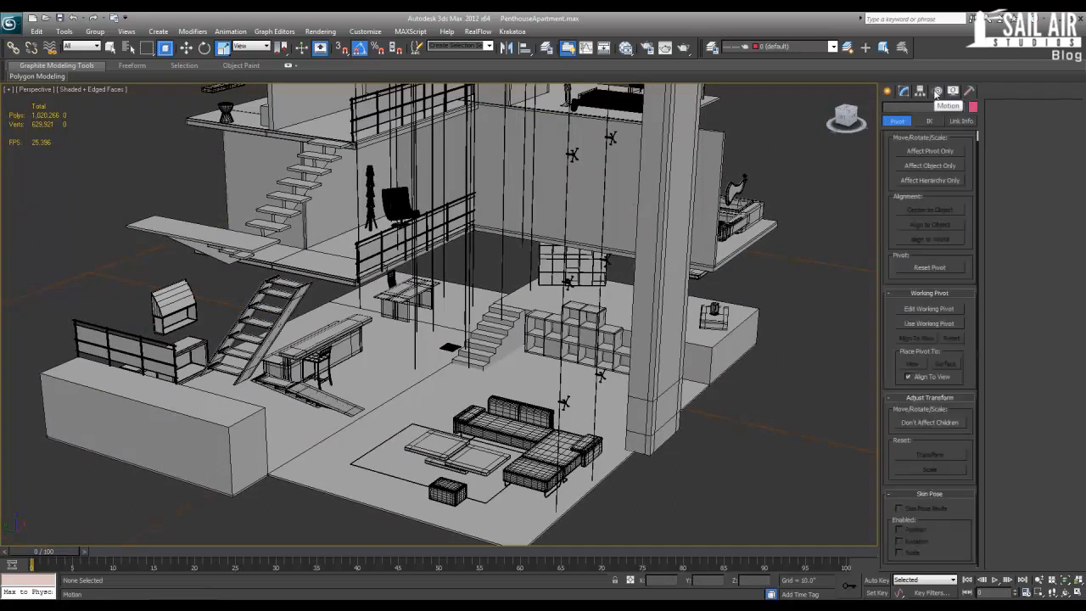
{"action": "left_click", "coordinate": [937, 91]}
{"action": "left_click", "coordinate": [952, 91]}
{"action": "left_click", "coordinate": [968, 91]}
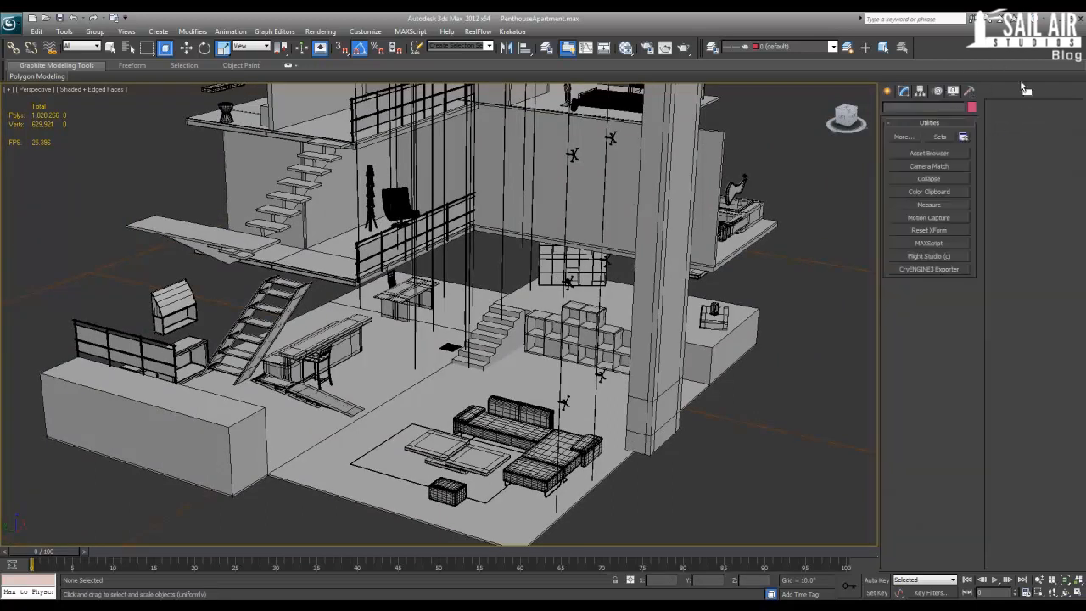
{"action": "left_click", "coordinate": [95, 31]}
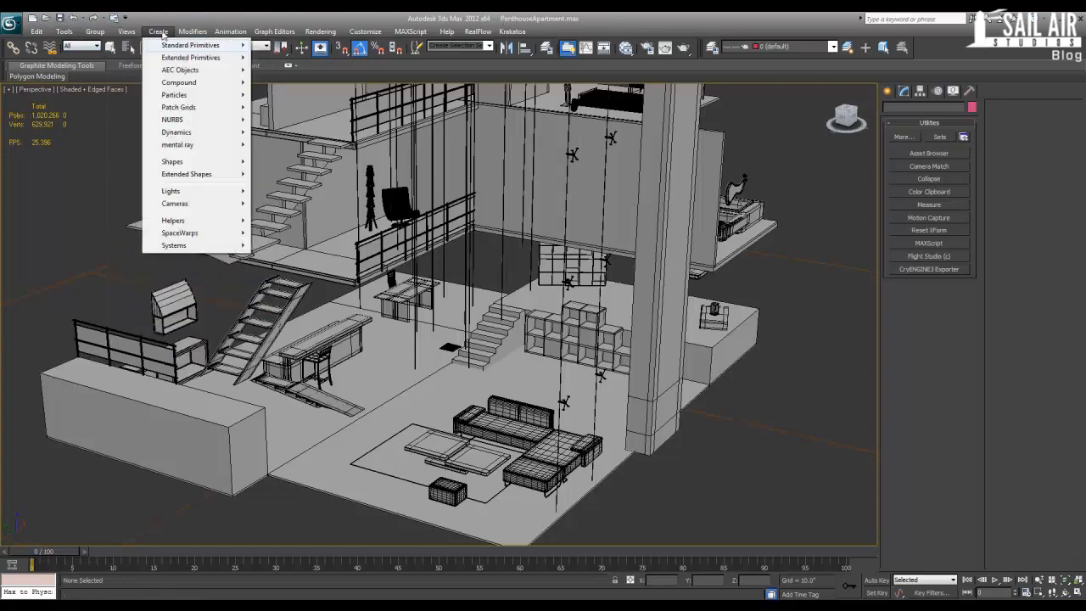
{"action": "left_click", "coordinate": [312, 17]}
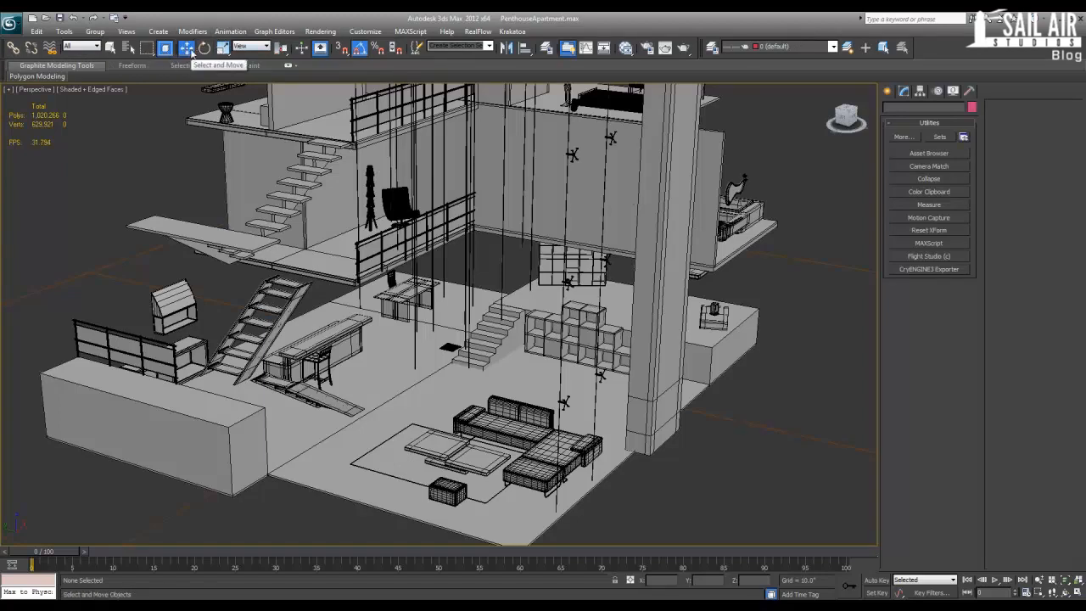
Step: Cycle through the selection, rotate and scale tools, select the apartment floor, and review its context commands
{"action": "key", "text": "q"}
{"action": "key", "text": "e"}
{"action": "key", "text": "r"}
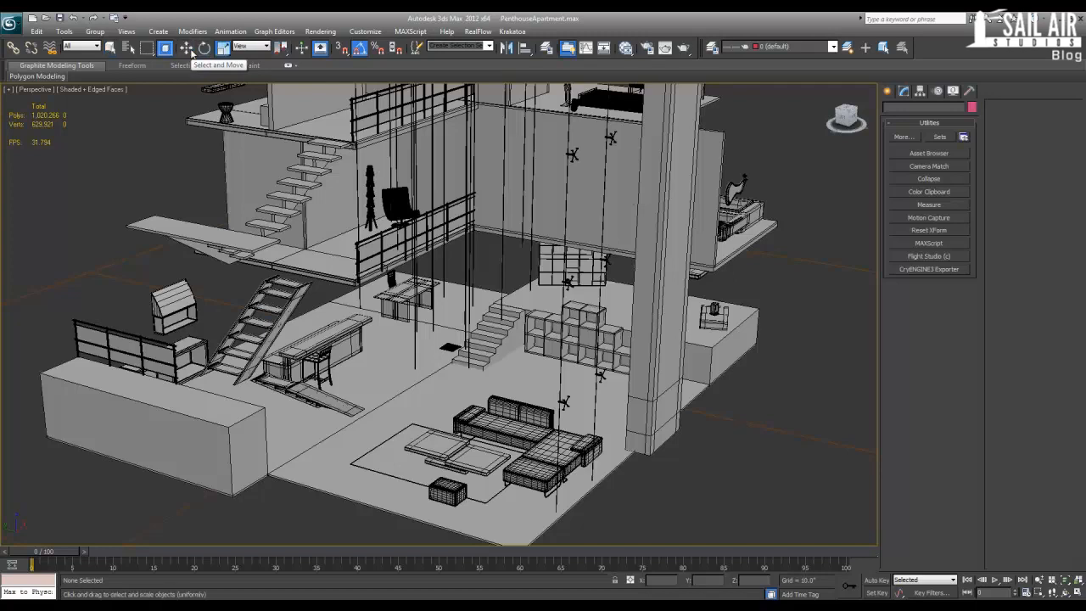
{"action": "key", "text": "q"}
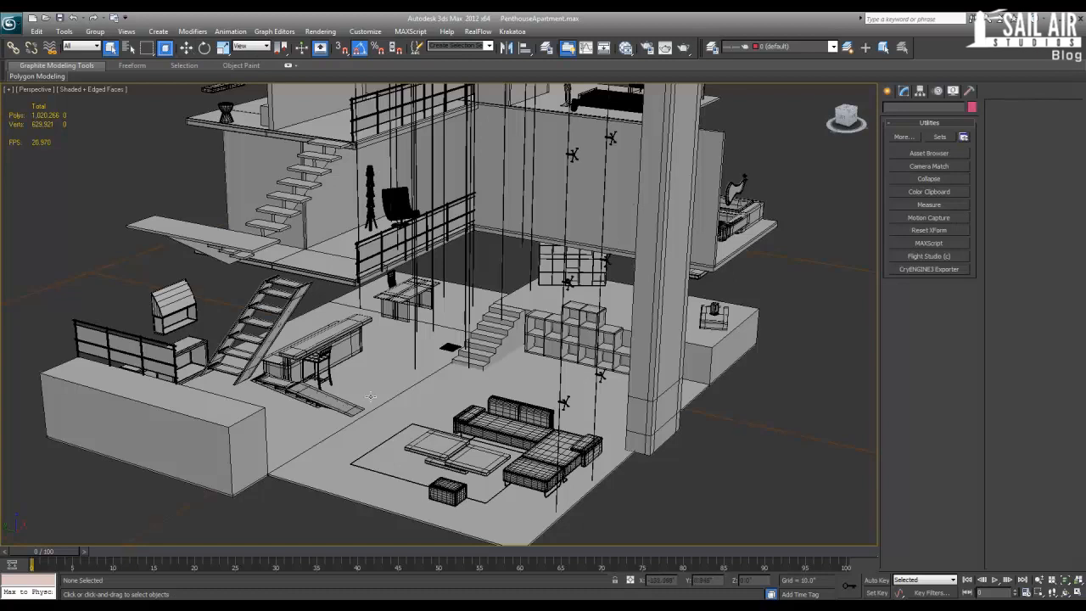
{"action": "left_click", "coordinate": [371, 397]}
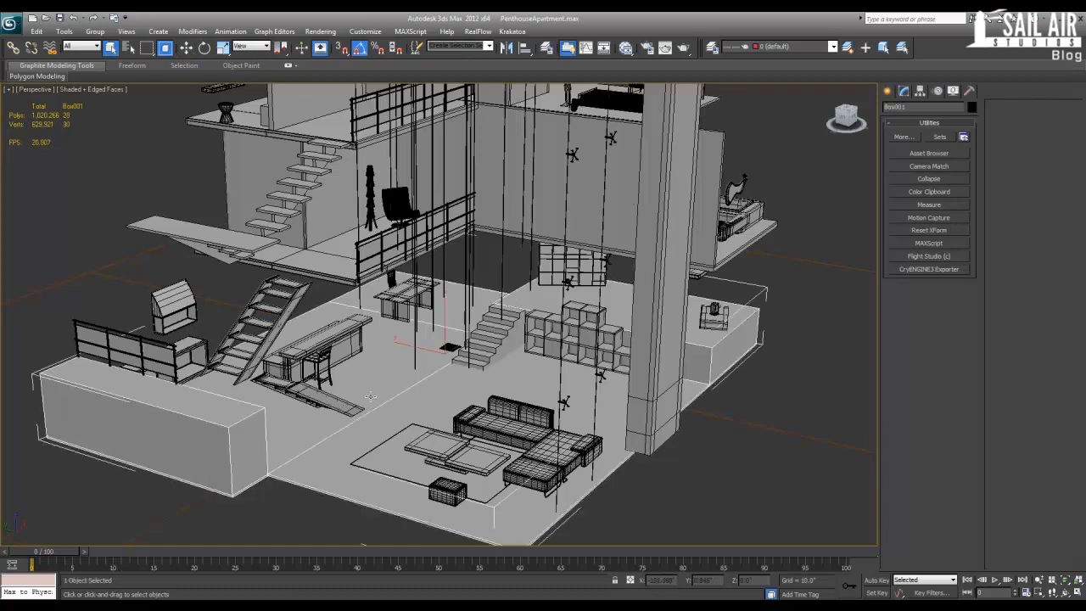
{"action": "right_click", "coordinate": [414, 373]}
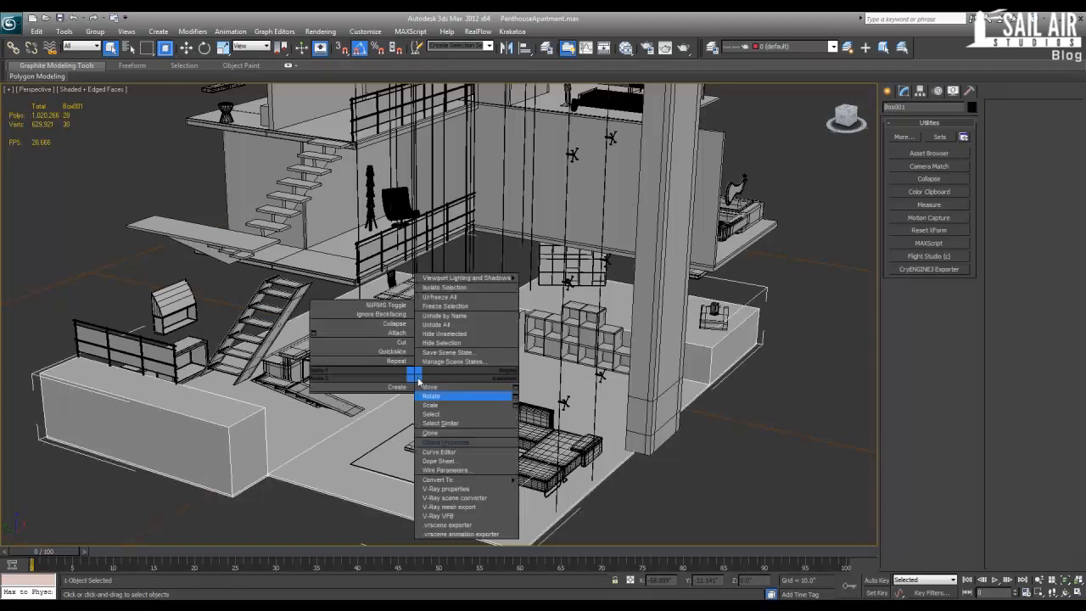
{"action": "left_click", "coordinate": [761, 407]}
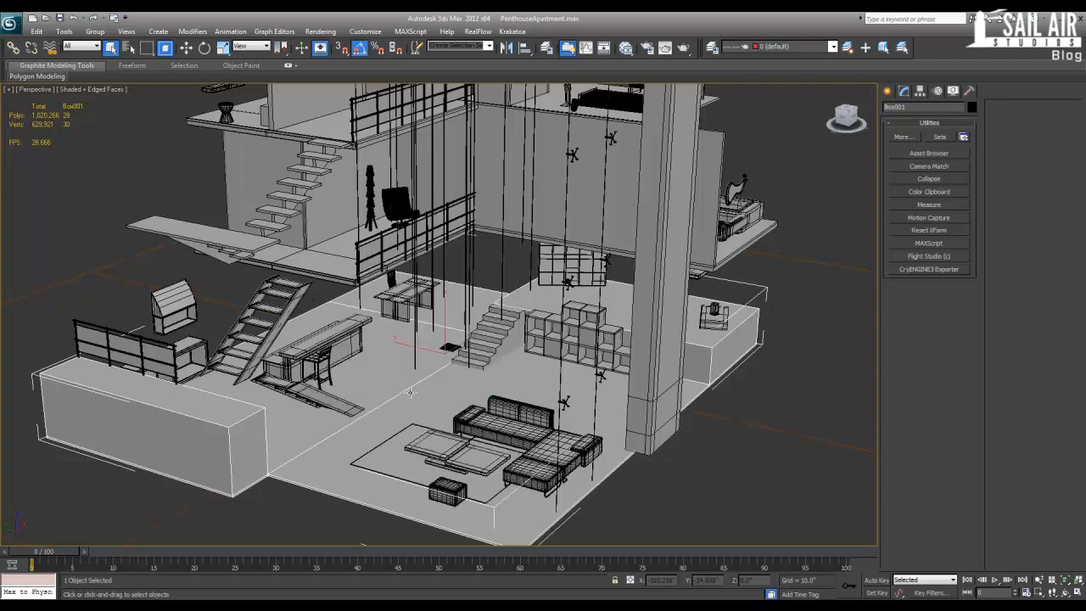
Step: Scrub the timeline, try an animation end time of 500 in the time configuration, and set it back to 100
{"action": "left_click_drag", "start_coordinate": [47, 551], "coordinate": [242, 566]}
{"action": "left_click", "coordinate": [1026, 593]}
{"action": "double_click", "coordinate": [520, 330]}
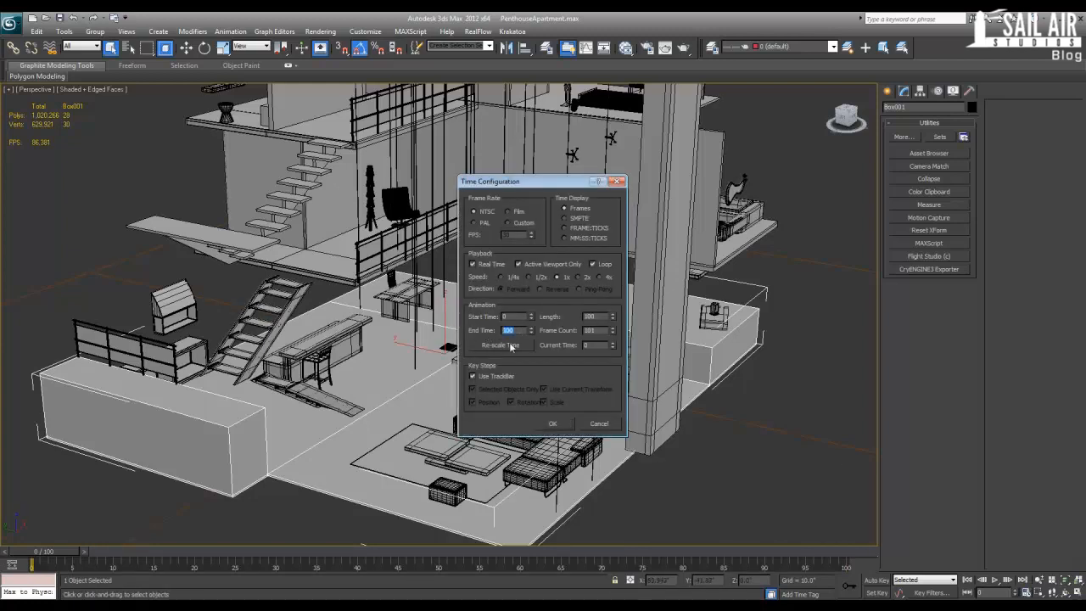
{"action": "type", "text": "500"}
{"action": "key", "text": "Return"}
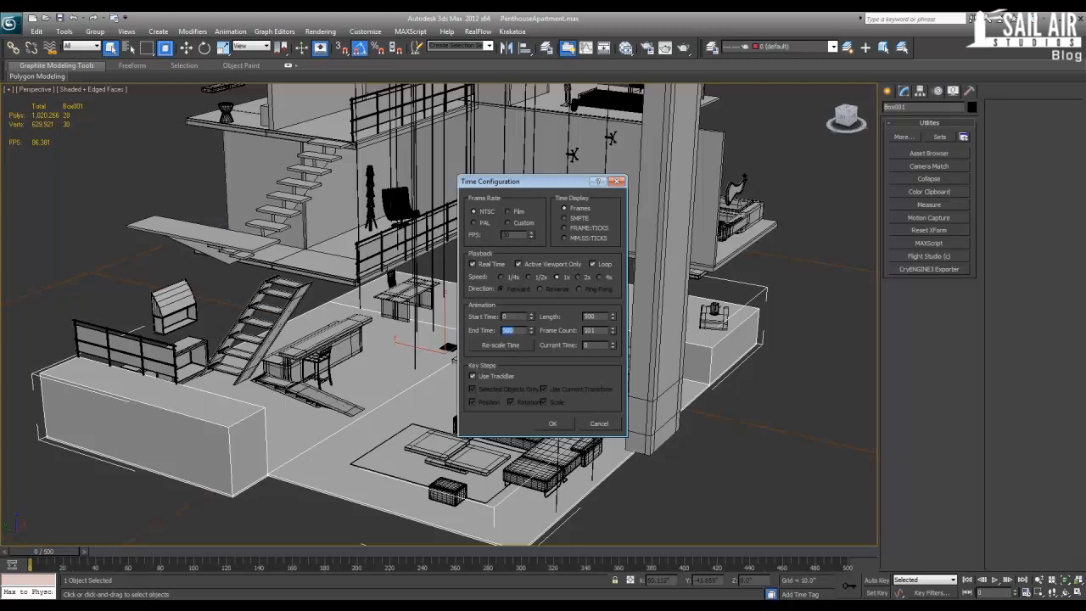
{"action": "type", "text": "10"}
{"action": "key", "text": "Return"}
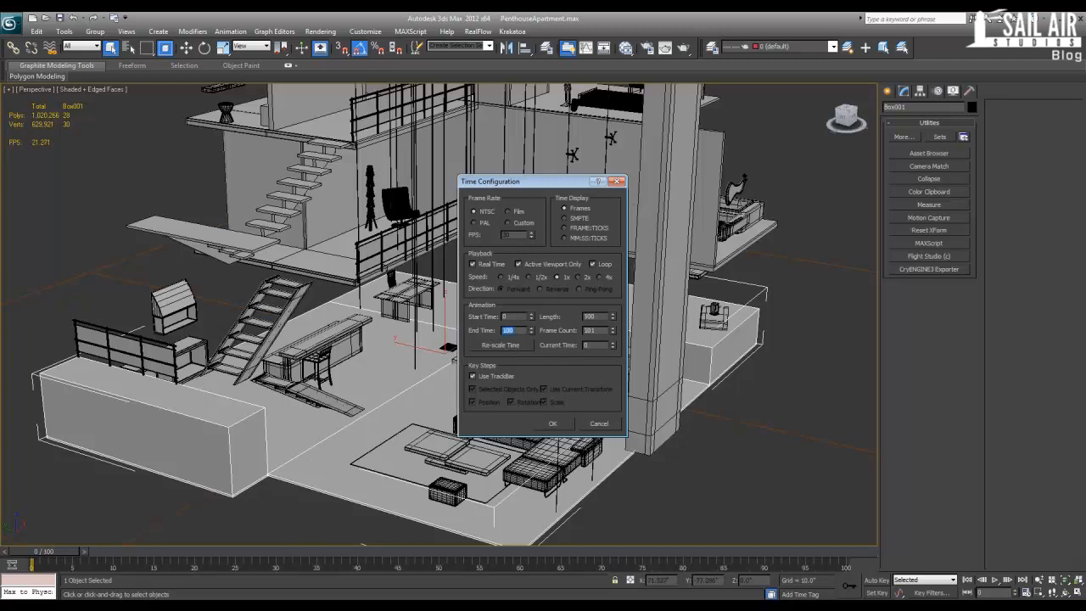
Step: Compare the Film, Custom and PAL frame rates in the time configuration, and return to NTSC
{"action": "left_click", "coordinate": [507, 211]}
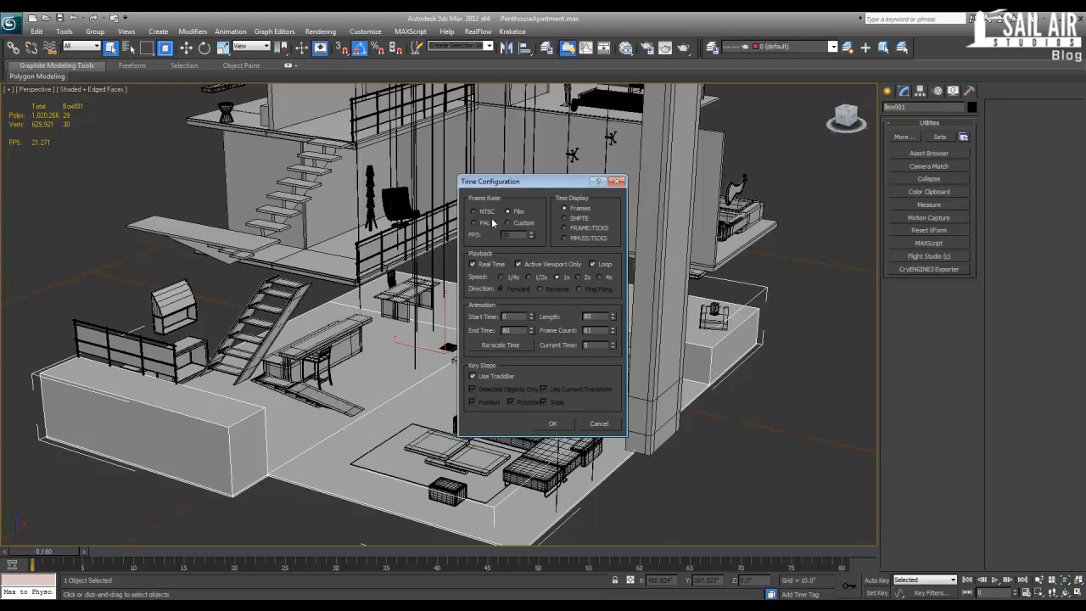
{"action": "left_click", "coordinate": [521, 220]}
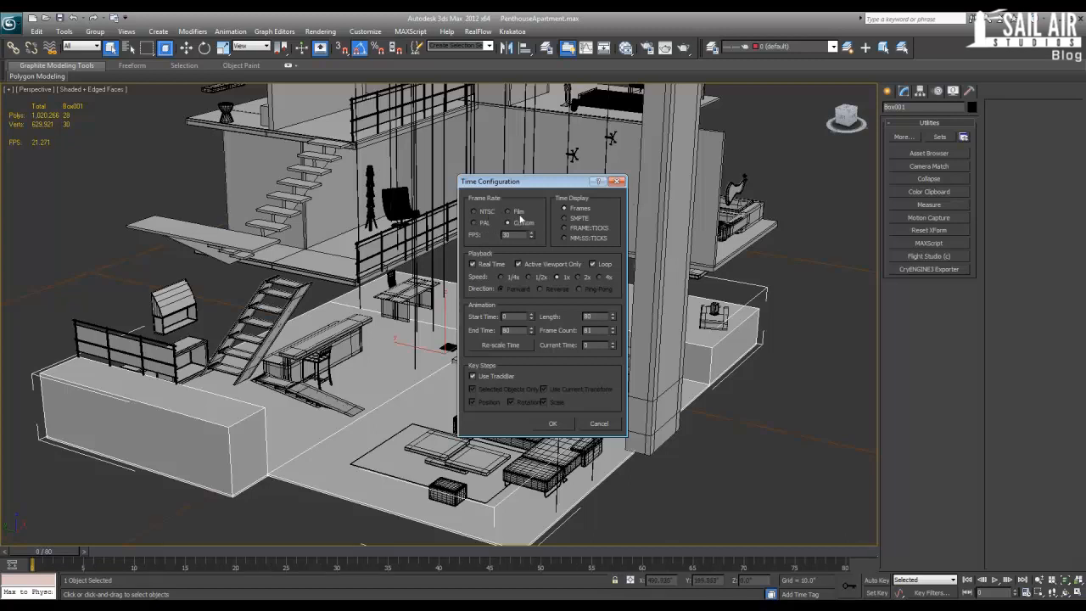
{"action": "left_click", "coordinate": [480, 224]}
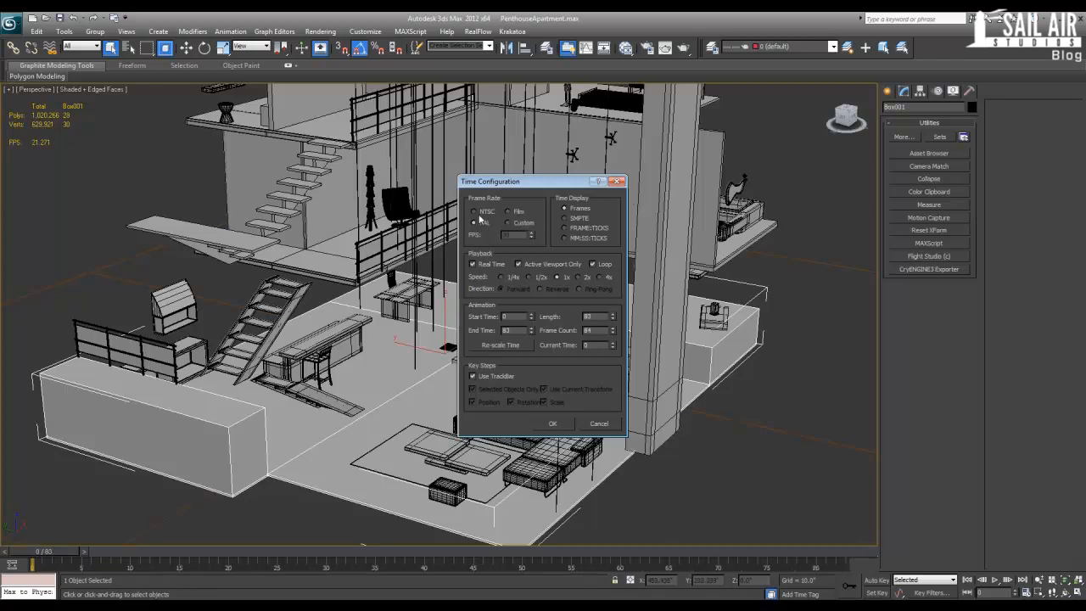
{"action": "left_click", "coordinate": [480, 212]}
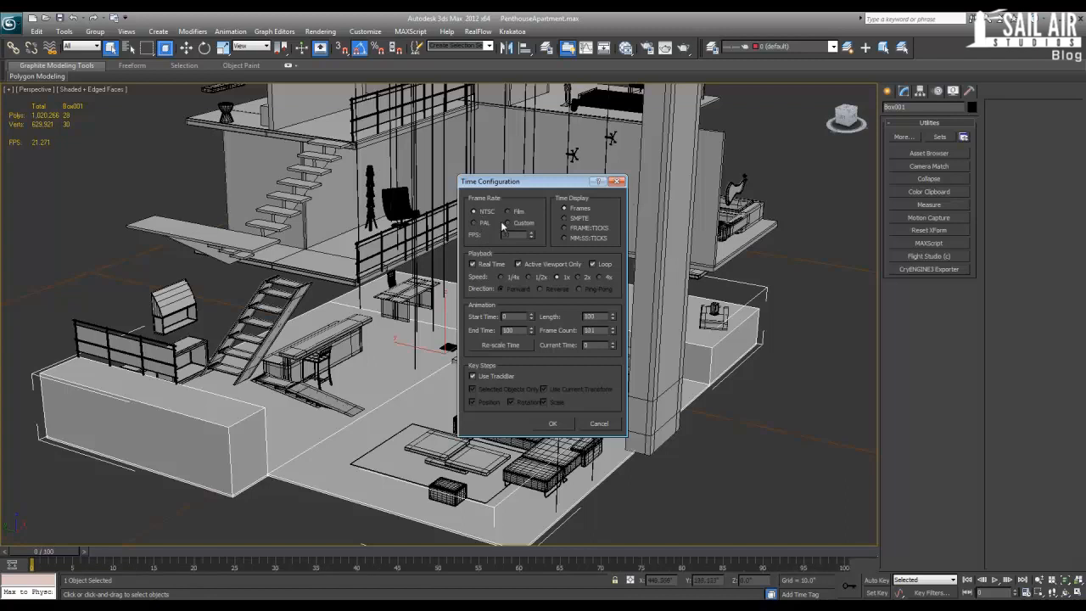
Step: Try a custom frame rate of up to 4800 FPS, lower it again, and switch through PAL and Film to NTSC
{"action": "left_click", "coordinate": [510, 225]}
{"action": "left_click_drag", "start_coordinate": [531, 238], "coordinate": [527, 214]}
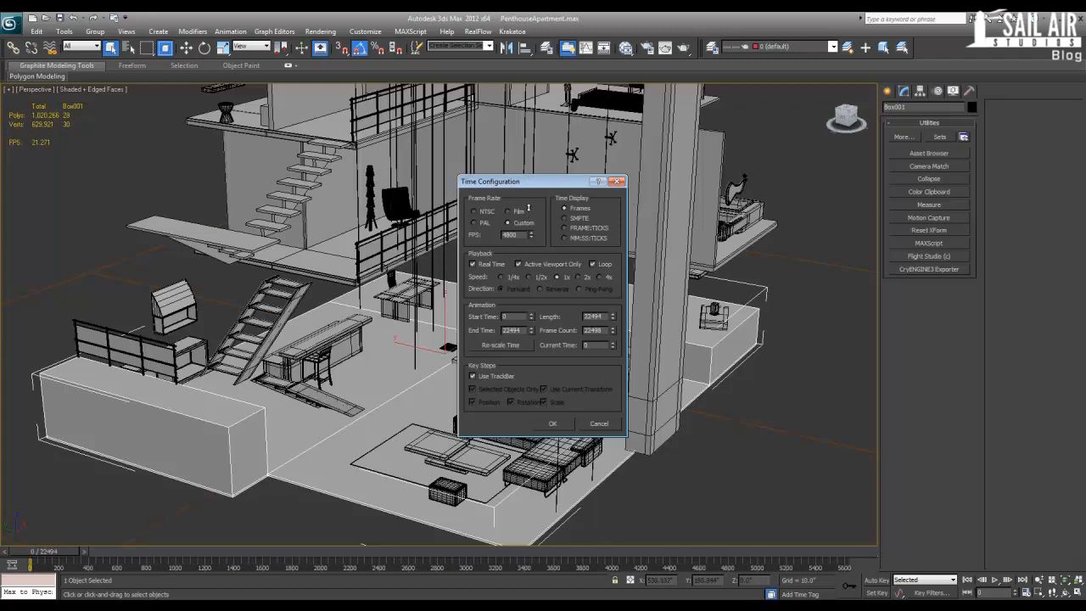
{"action": "left_click_drag", "start_coordinate": [527, 219], "coordinate": [527, 237]}
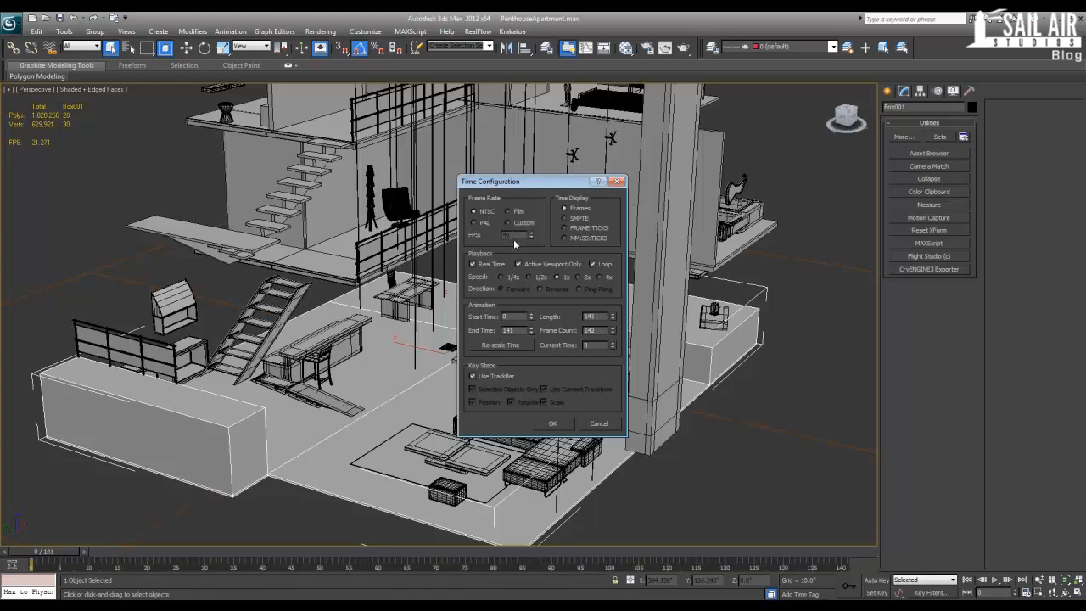
{"action": "left_click", "coordinate": [485, 223]}
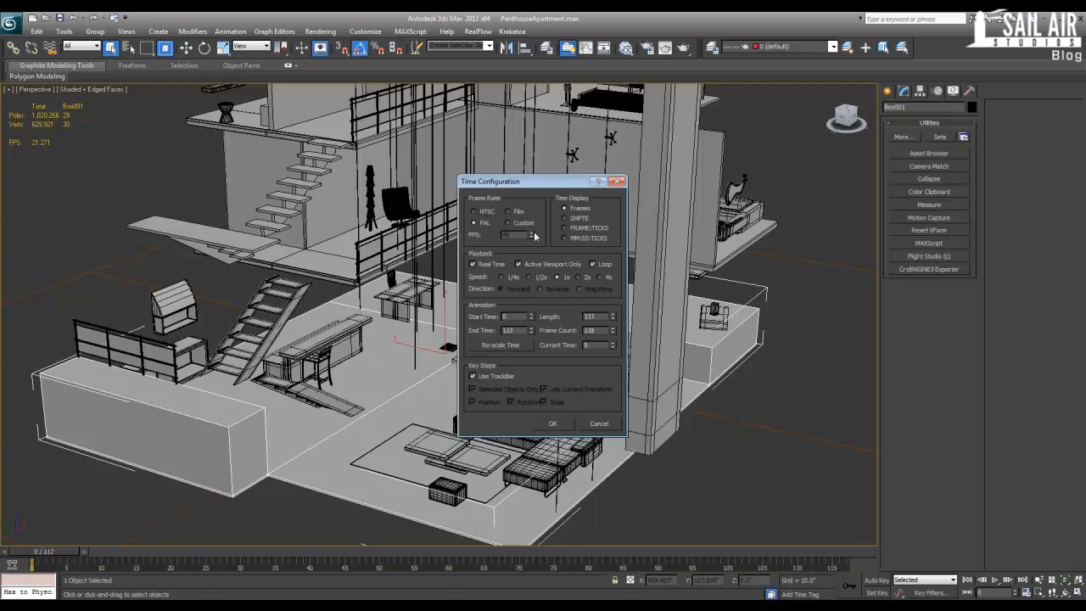
{"action": "left_click", "coordinate": [523, 213]}
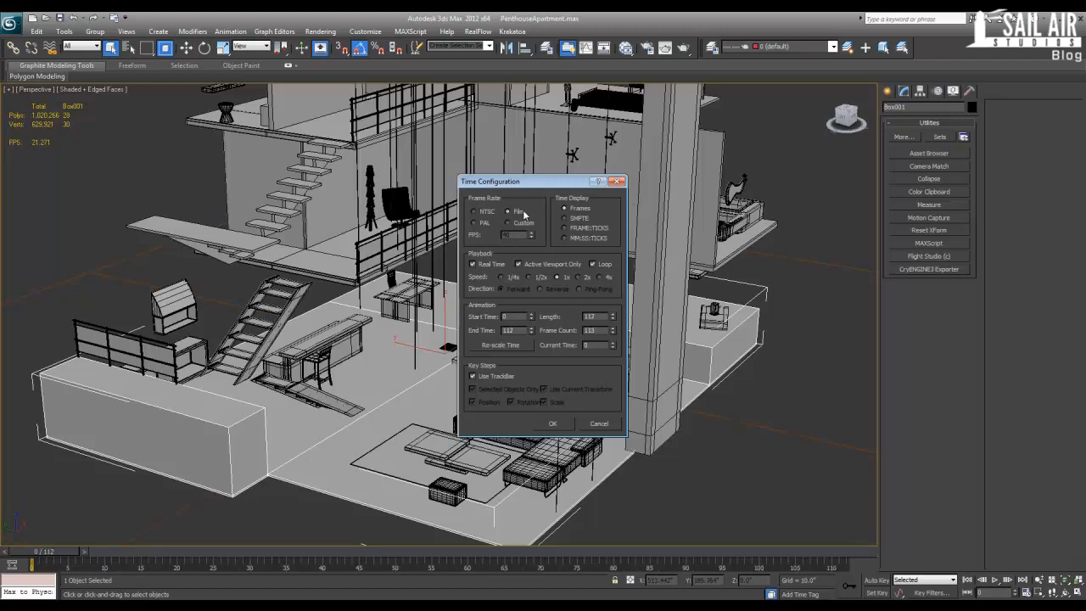
{"action": "left_click", "coordinate": [490, 213]}
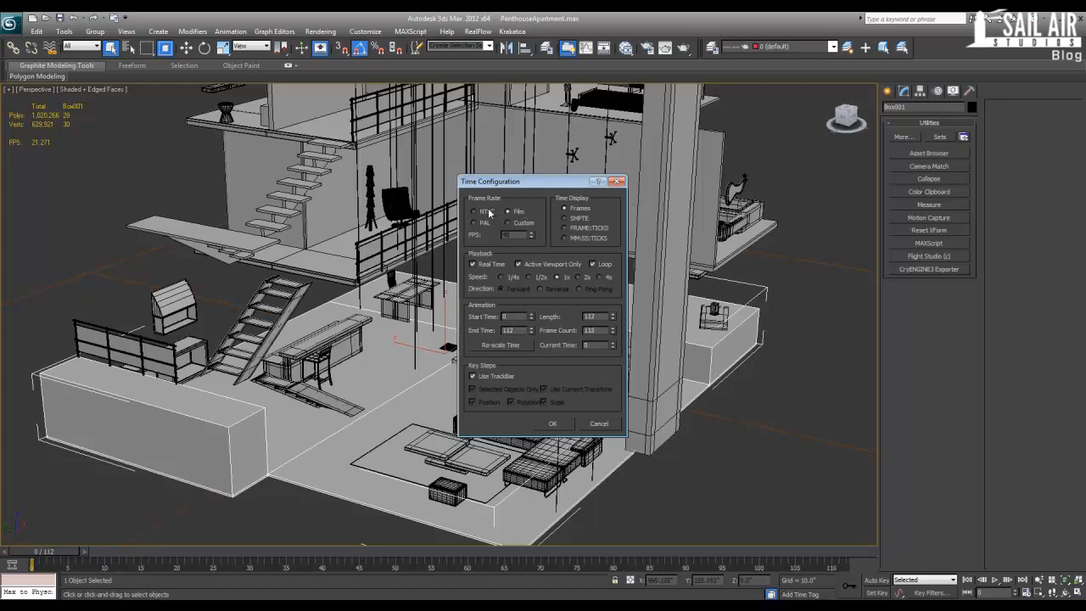
Step: Try the SMPTE, FRAME:TICKS and MM:SS:TICKS time displays, and return to Frames
{"action": "left_click", "coordinate": [574, 219]}
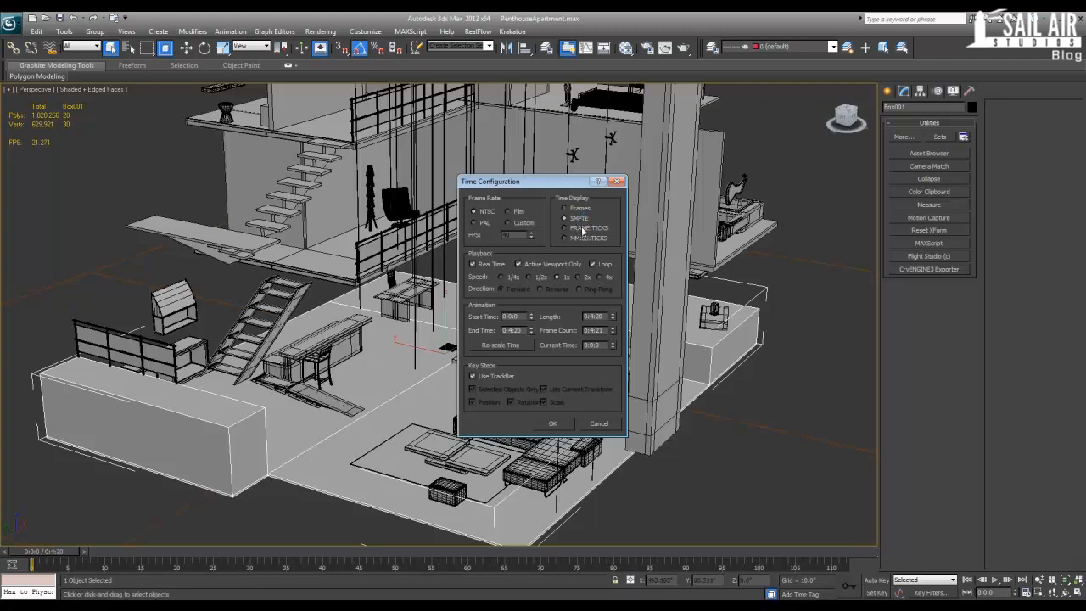
{"action": "left_click", "coordinate": [565, 227]}
{"action": "left_click", "coordinate": [582, 239]}
{"action": "left_click", "coordinate": [575, 211]}
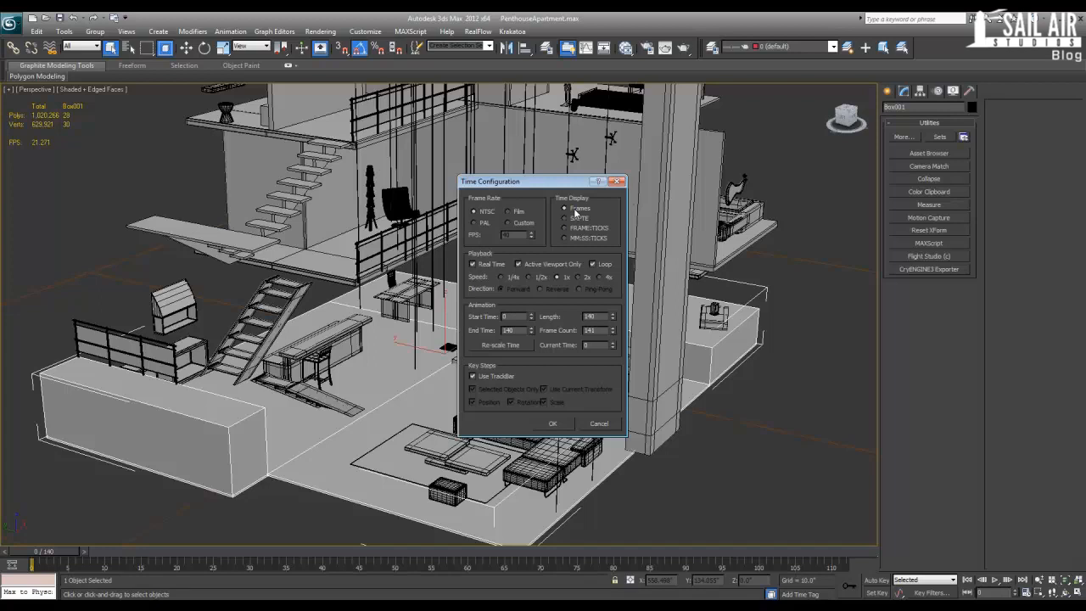
Step: Set the custom frame rate to 30 FPS, select NTSC, and set the animation's end time to 100
{"action": "left_click", "coordinate": [508, 222]}
{"action": "left_click_drag", "start_coordinate": [513, 235], "coordinate": [463, 240]}
{"action": "type", "text": "30"}
{"action": "left_click", "coordinate": [491, 212]}
{"action": "left_click_drag", "start_coordinate": [514, 330], "coordinate": [466, 331]}
{"action": "type", "text": "100"}
{"action": "key", "text": "Return"}
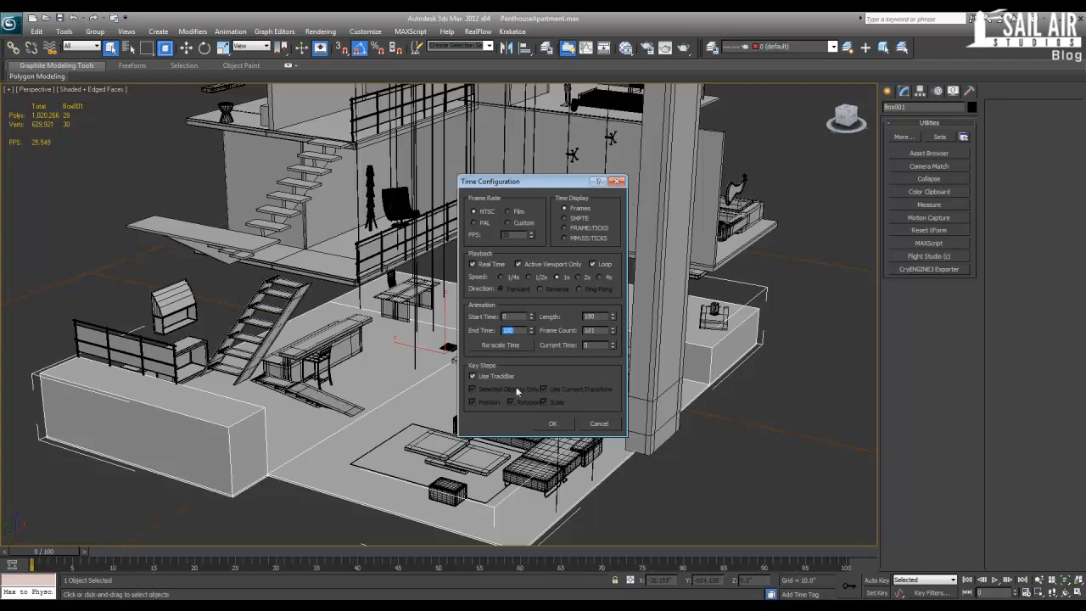
{"action": "left_click", "coordinate": [540, 423]}
Step: Re-scale the animation time to a new end time of 200
{"action": "left_click", "coordinate": [509, 346]}
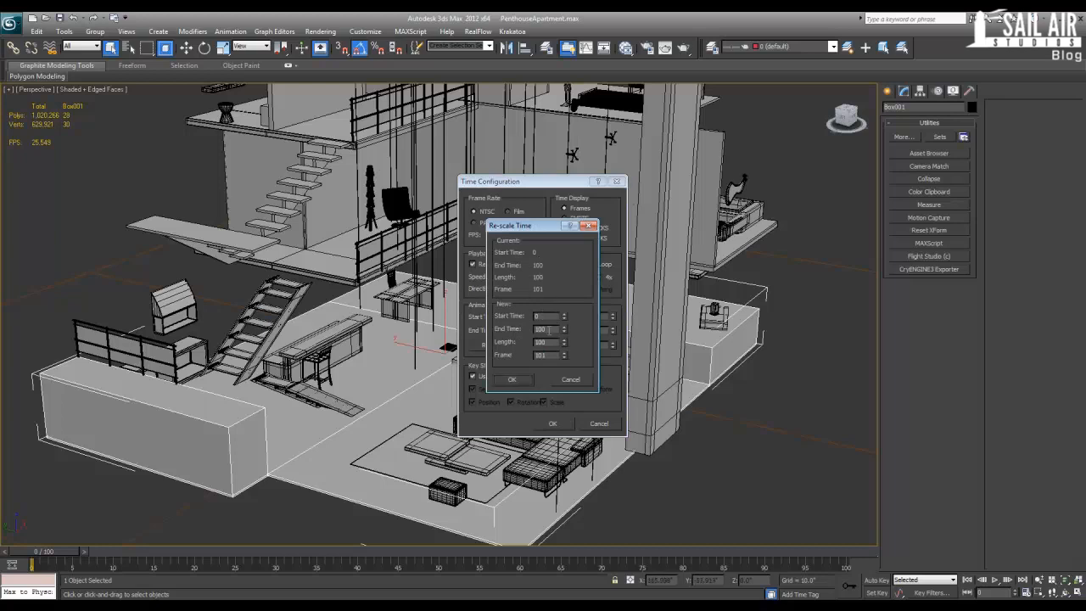
{"action": "left_click_drag", "start_coordinate": [549, 330], "coordinate": [493, 337]}
{"action": "type", "text": "5"}
{"action": "left_click", "coordinate": [513, 381]}
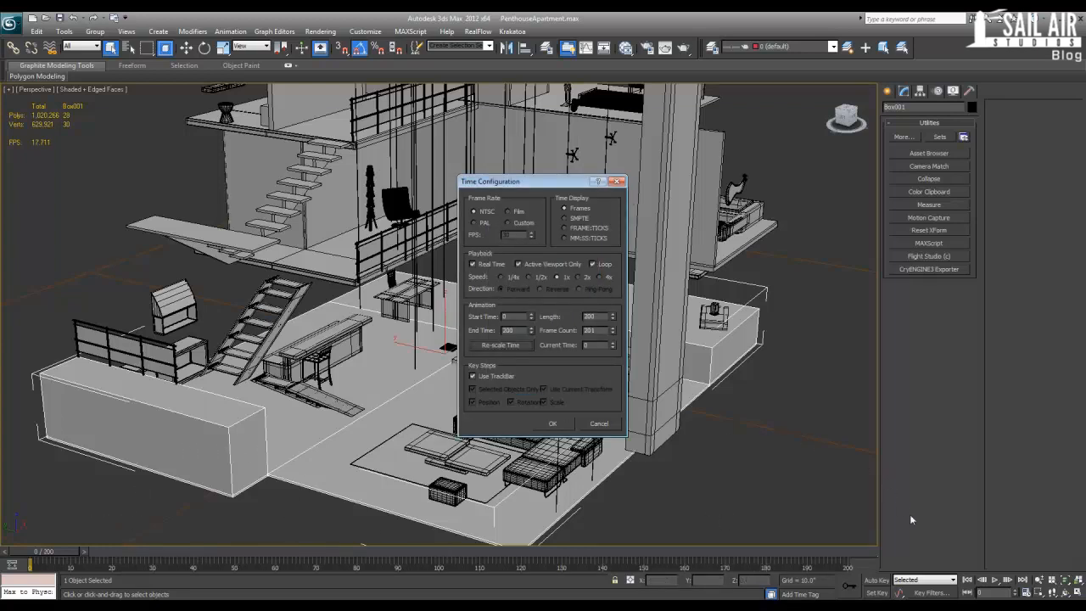
Step: Re-scale the animation time to an end time of 100, accept the time configuration, and briefly view the mini curve editor
{"action": "left_click", "coordinate": [522, 346]}
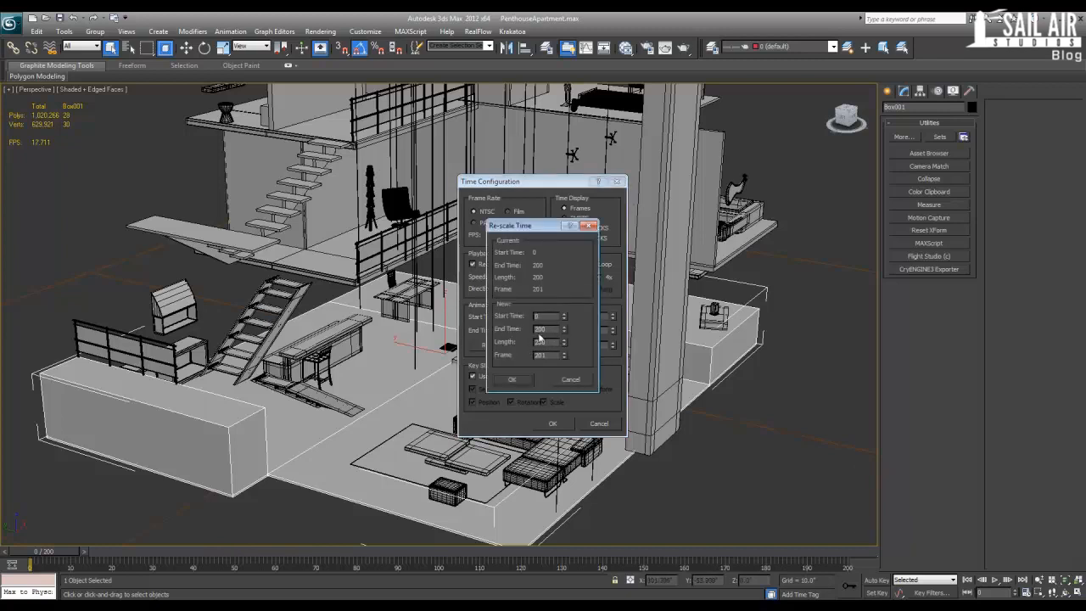
{"action": "type", "text": "100"}
{"action": "key", "text": "Return"}
{"action": "left_click", "coordinate": [509, 384]}
{"action": "left_click", "coordinate": [544, 418]}
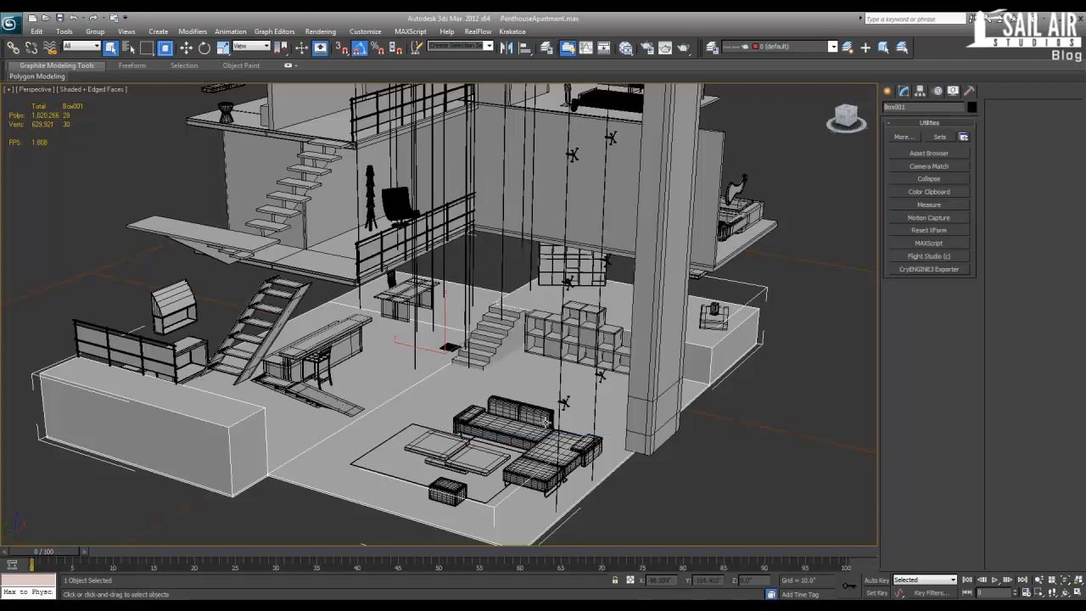
{"action": "left_click", "coordinate": [13, 566]}
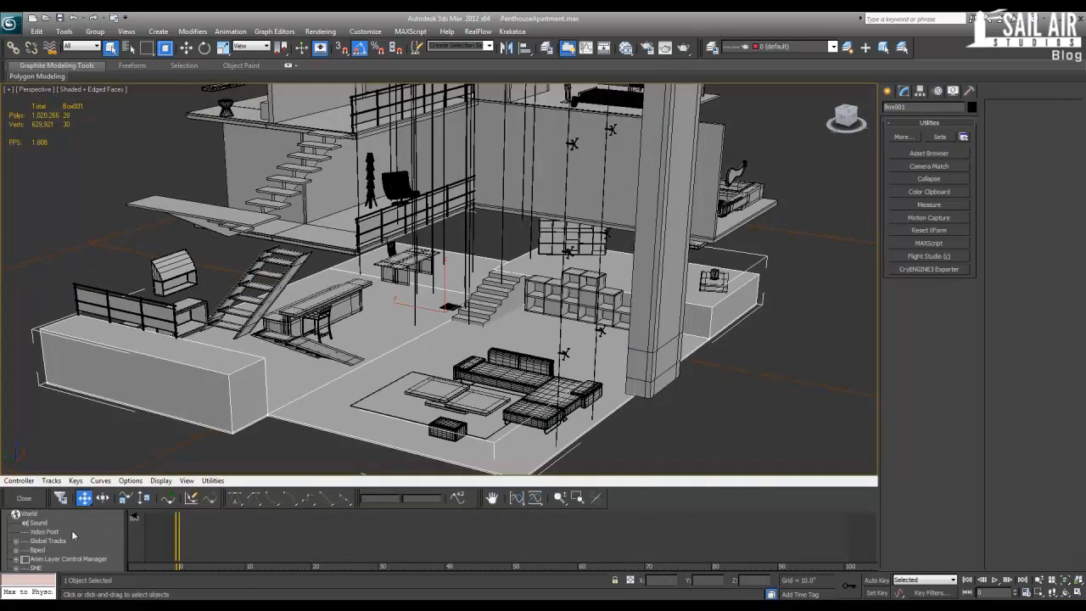
{"action": "left_click", "coordinate": [23, 498]}
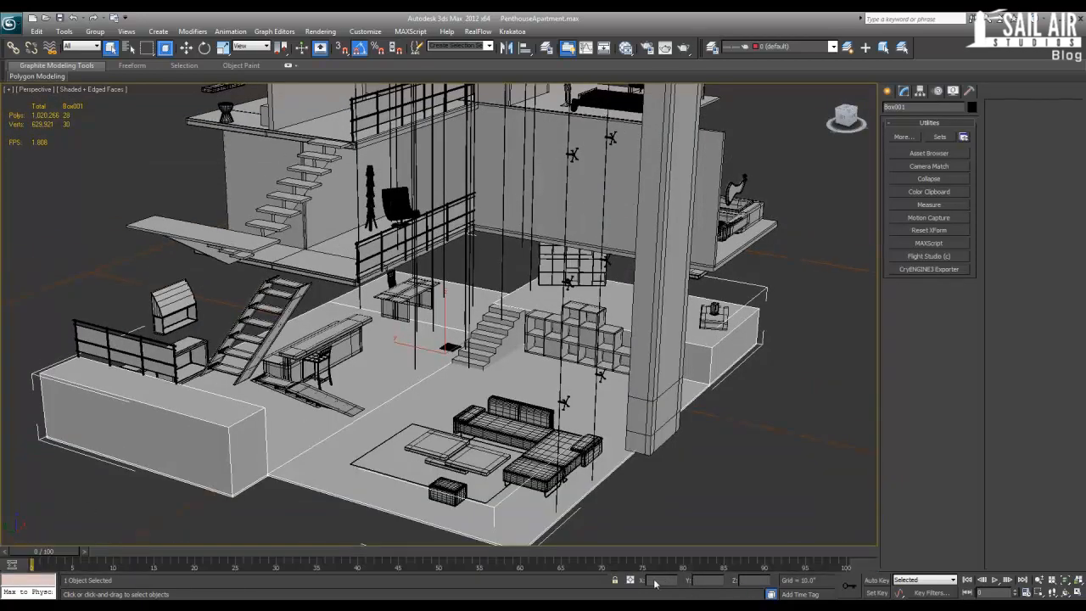
Step: Select the sofa group with the Move tool, and examine its X, Y and Z coordinates up close
{"action": "left_click", "coordinate": [547, 470]}
{"action": "key", "text": "w"}
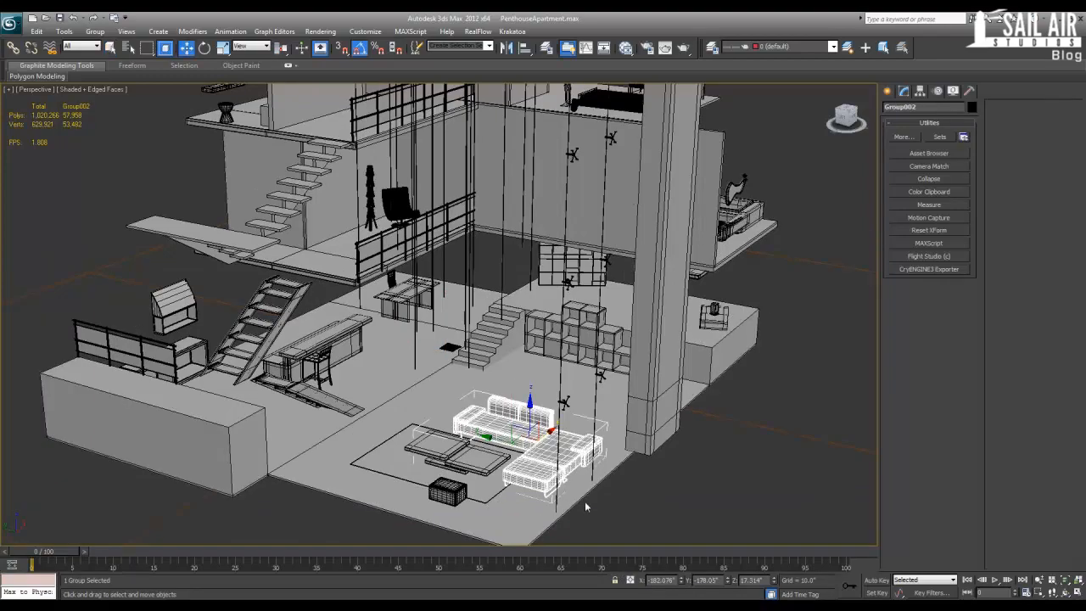
{"action": "middle_click_drag", "start_coordinate": [570, 472], "coordinate": [543, 352]}
{"action": "scroll", "coordinate": [543, 359], "scroll_direction": "up", "scroll_amount": 5}
{"action": "scroll", "coordinate": [541, 358], "scroll_direction": "up", "scroll_amount": 5}
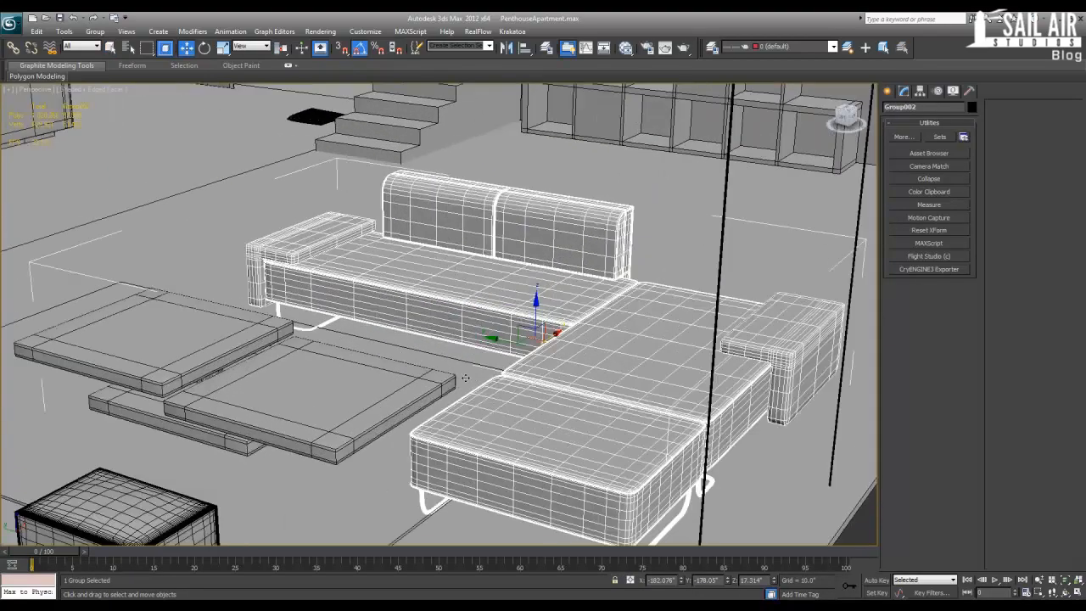
{"action": "double_click", "coordinate": [666, 580]}
{"action": "double_click", "coordinate": [707, 581]}
{"action": "double_click", "coordinate": [751, 580]}
Step: Compare the coordinates of the coffee table, the sofa and the apartment floor by selecting them one after another
{"action": "left_click", "coordinate": [260, 385]}
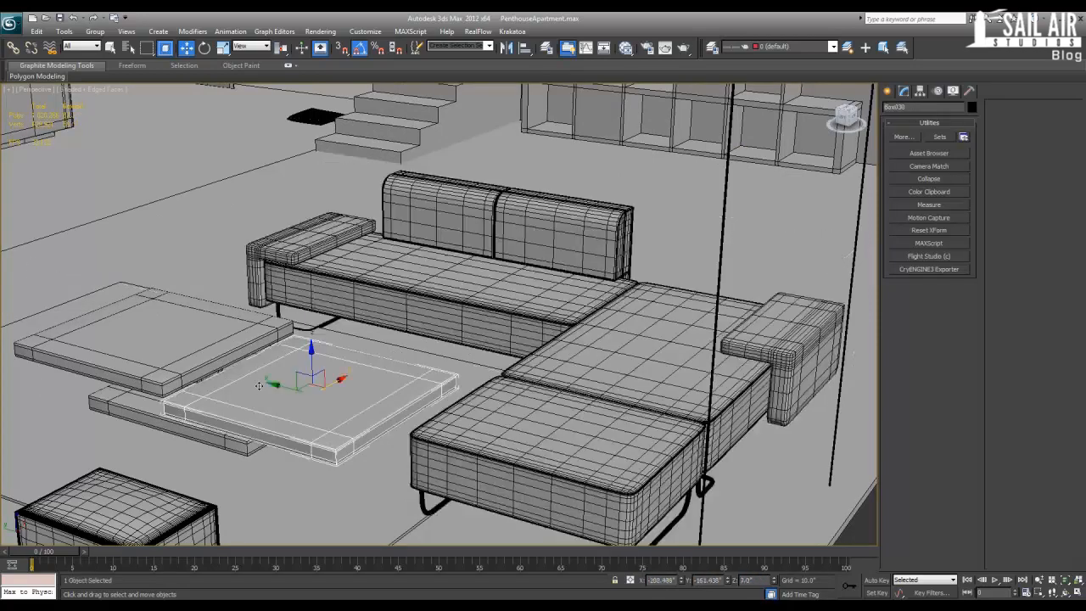
{"action": "left_click", "coordinate": [482, 316]}
{"action": "left_click", "coordinate": [378, 373]}
{"action": "left_click", "coordinate": [513, 306]}
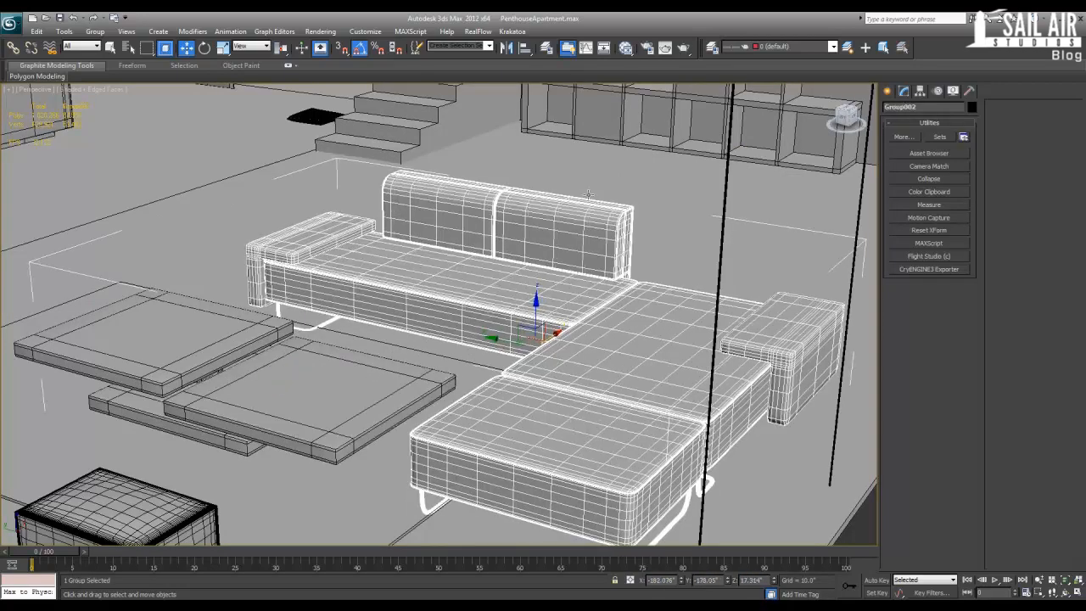
{"action": "left_click", "coordinate": [591, 195]}
{"action": "scroll", "coordinate": [556, 289], "scroll_direction": "down", "scroll_amount": 5}
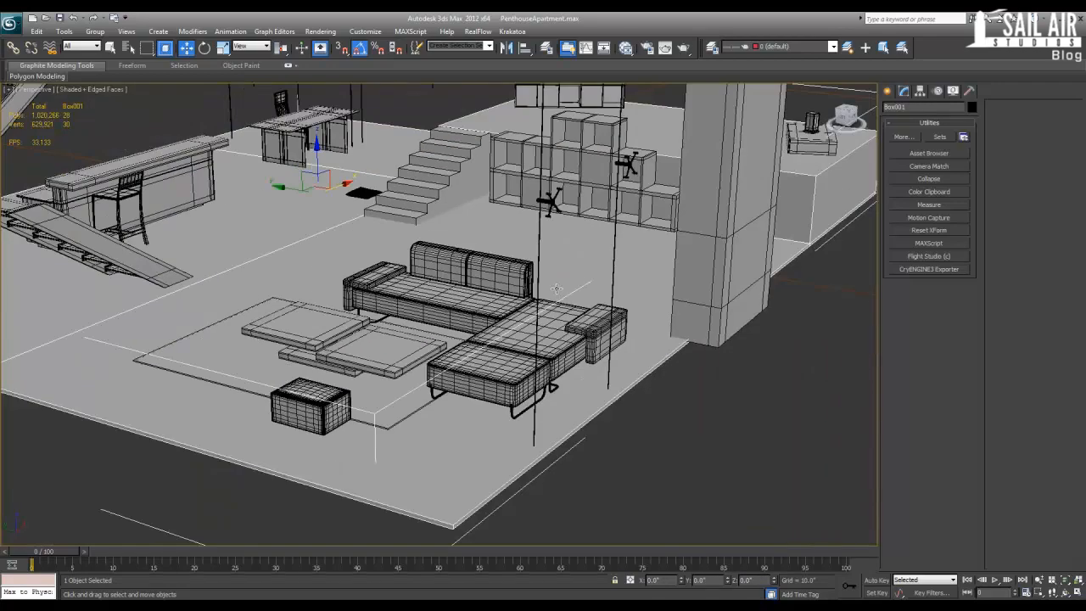
Step: Select the grid helper beneath the apartment floor, and check its position from below
{"action": "left_click", "coordinate": [570, 156]}
{"action": "middle_click_drag", "start_coordinate": [458, 373], "coordinate": [437, 308], "text": "alt"}
{"action": "left_click", "coordinate": [353, 225]}
{"action": "scroll", "coordinate": [393, 368], "scroll_direction": "up", "scroll_amount": 4}
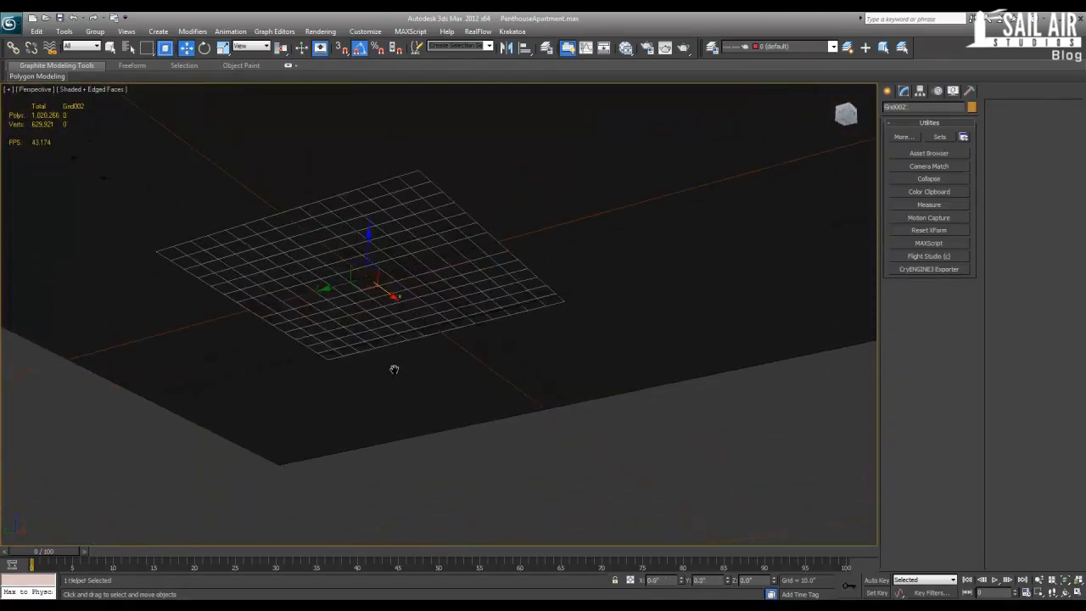
{"action": "scroll", "coordinate": [394, 369], "scroll_direction": "down", "scroll_amount": 2}
{"action": "scroll", "coordinate": [395, 369], "scroll_direction": "down", "scroll_amount": 5}
Step: Select the tall pillar beside the sofa, and examine its position and move axes from several angles
{"action": "middle_click_drag", "start_coordinate": [434, 274], "coordinate": [416, 294], "text": "alt"}
{"action": "left_click", "coordinate": [555, 321]}
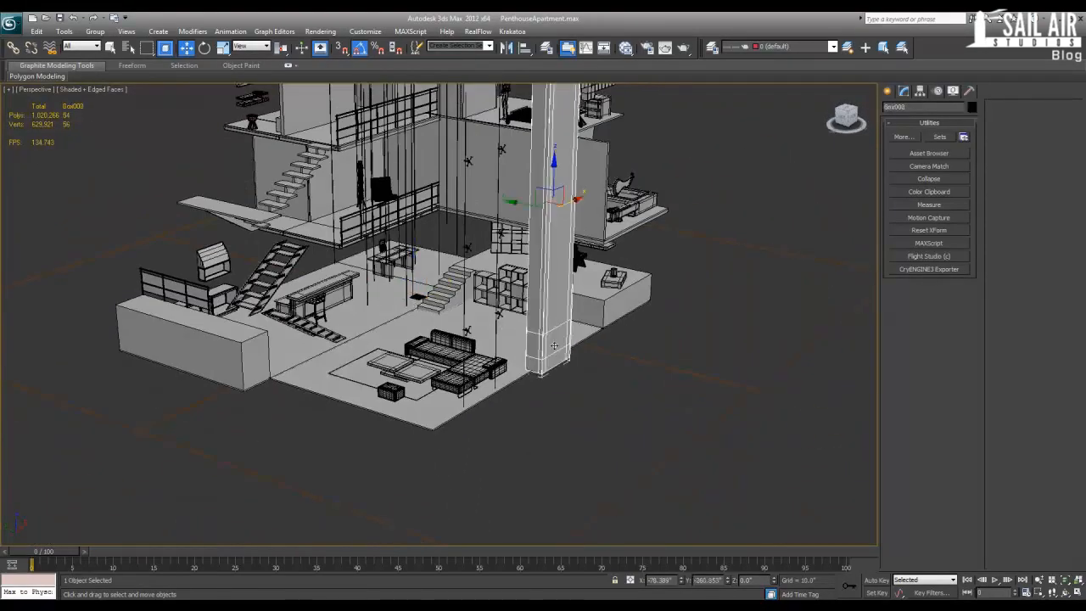
{"action": "middle_click_drag", "start_coordinate": [427, 345], "coordinate": [532, 397], "text": "alt"}
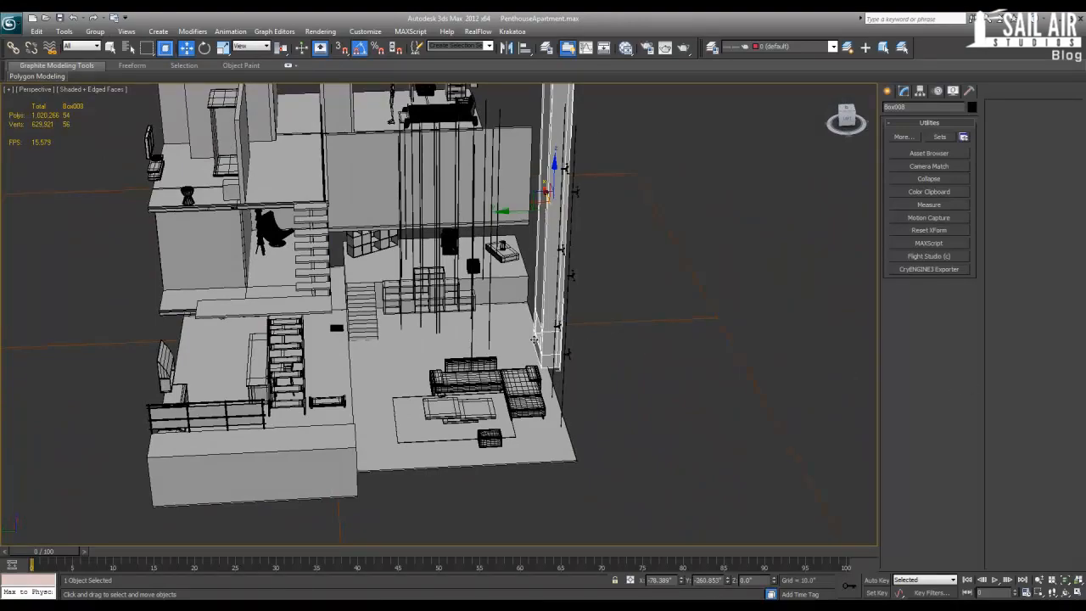
{"action": "middle_click_drag", "start_coordinate": [543, 352], "coordinate": [522, 208], "text": "alt"}
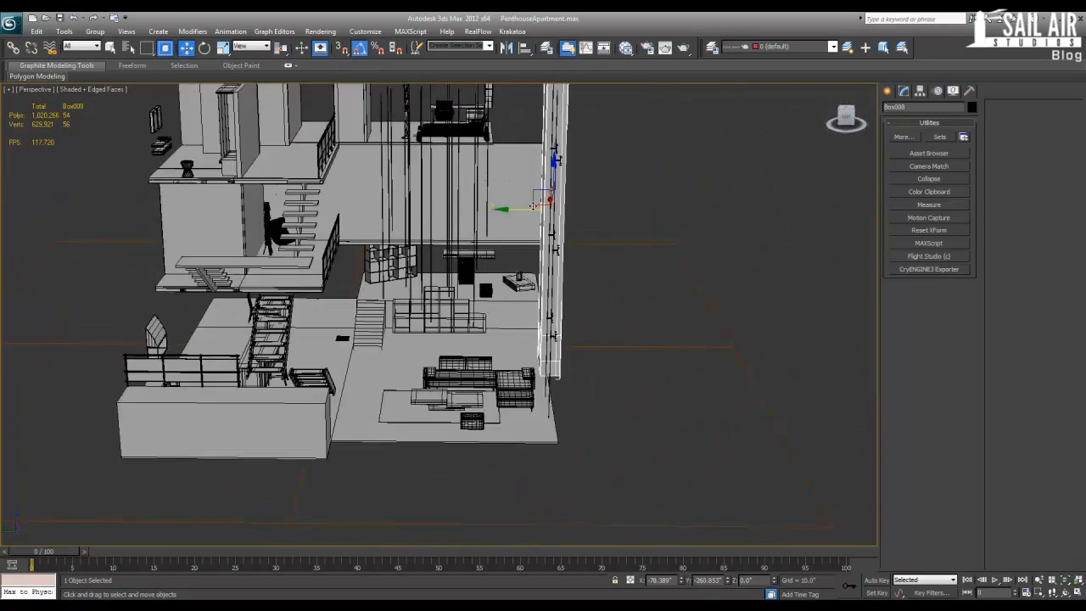
Step: Try moving the tall pillar along its Y axis, and undo the move
{"action": "left_click_drag", "start_coordinate": [523, 209], "coordinate": [387, 219]}
{"action": "key", "text": "ctrl+z"}
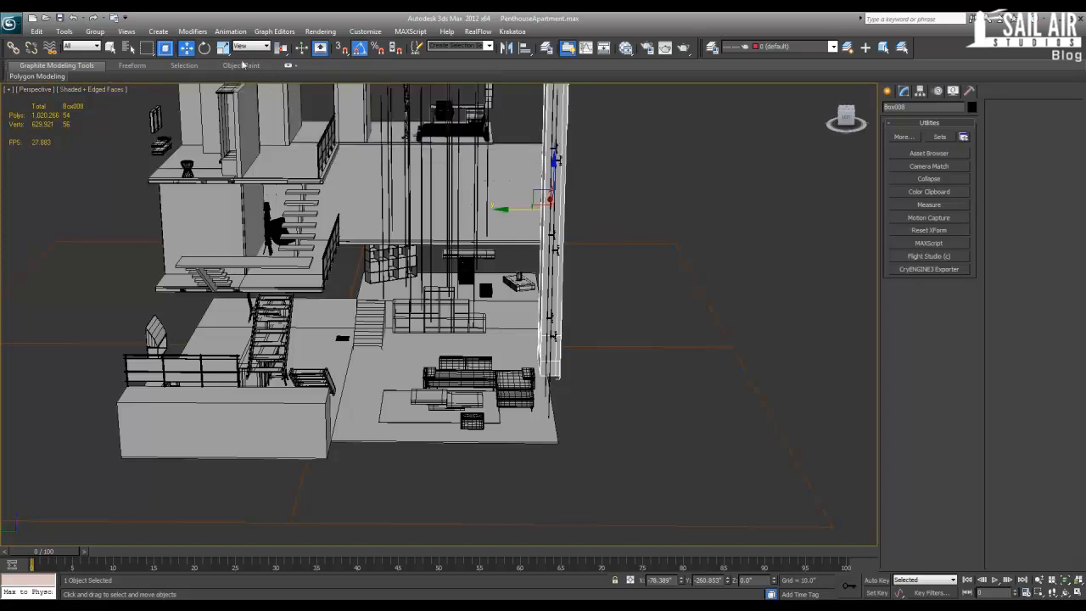
{"action": "middle_click_drag", "start_coordinate": [230, 144], "coordinate": [245, 209]}
{"action": "scroll", "coordinate": [245, 209], "scroll_direction": "down", "scroll_amount": 2}
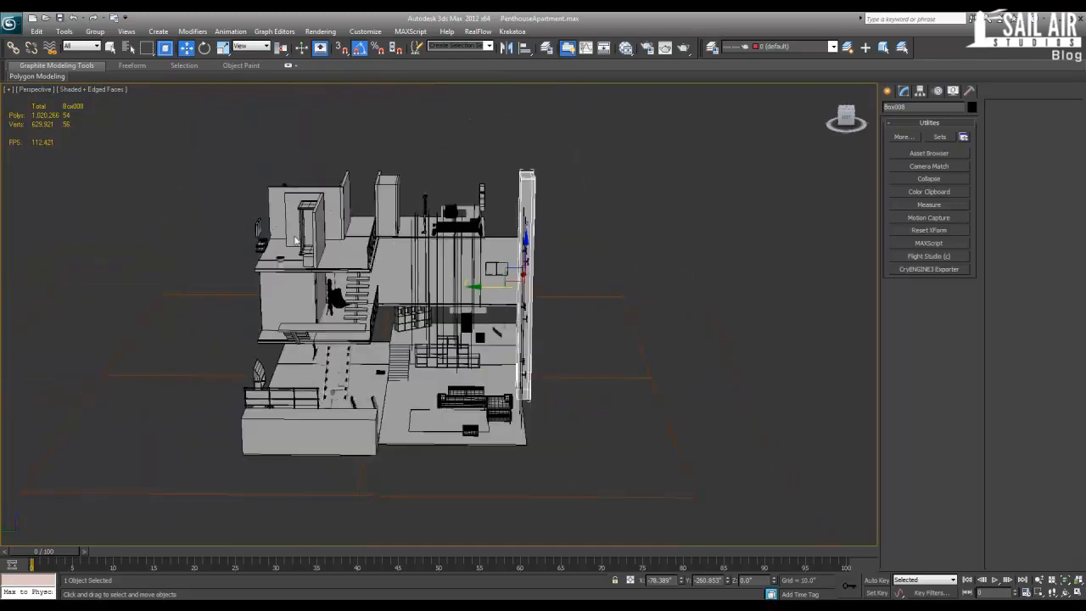
{"action": "scroll", "coordinate": [245, 209], "scroll_direction": "up", "scroll_amount": 2}
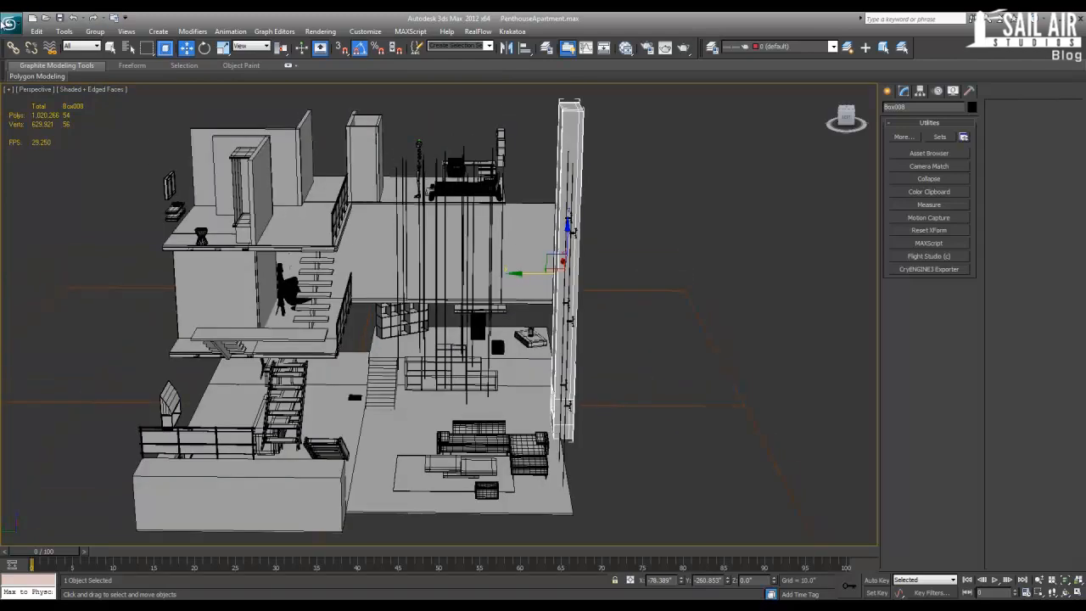
{"action": "left_click", "coordinate": [12, 22]}
{"action": "left_click", "coordinate": [368, 18]}
{"action": "left_click", "coordinate": [159, 33]}
{"action": "left_click", "coordinate": [243, 32]}
Step: Show the Axis Constraints toolbar, and close it again
{"action": "right_click", "coordinate": [926, 52]}
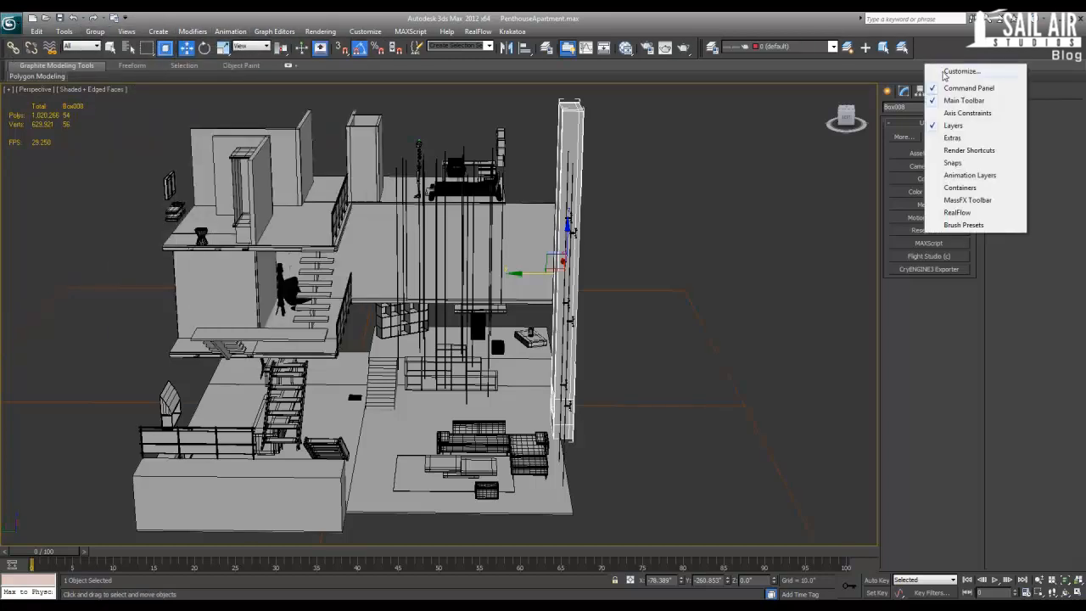
{"action": "left_click", "coordinate": [963, 113]}
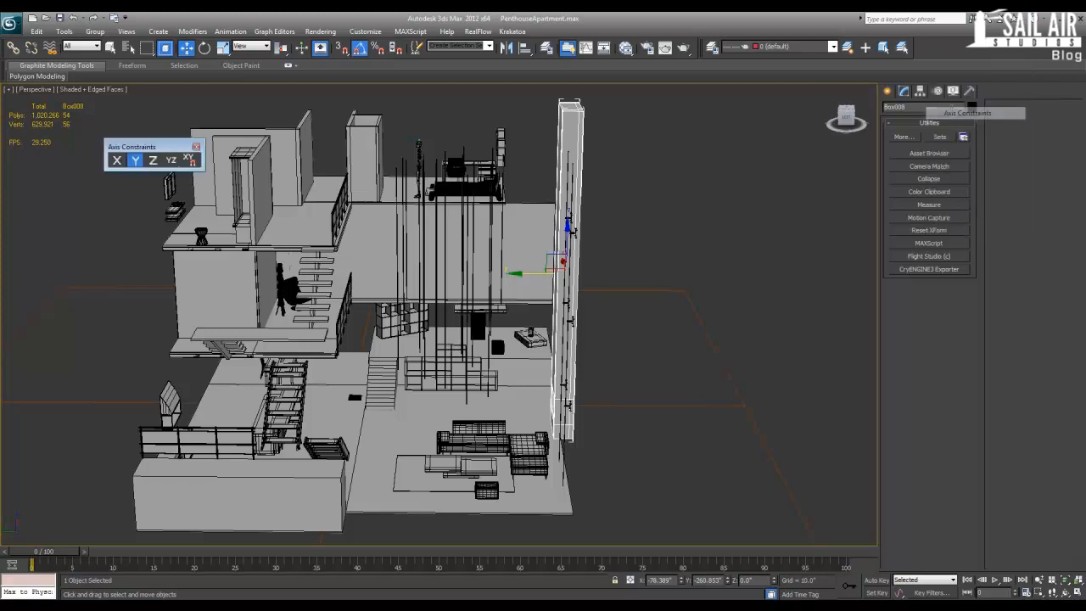
{"action": "left_click", "coordinate": [196, 148]}
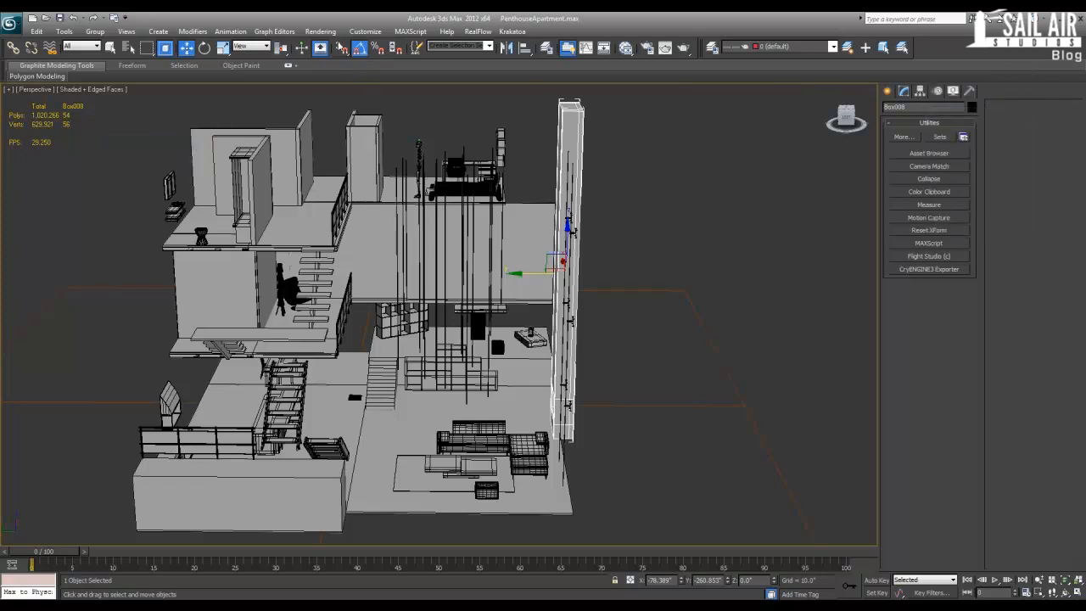
Step: Show all floating toolbars, and close the MassFX, Snaps and Render Shortcuts toolbars
{"action": "left_click", "coordinate": [365, 32]}
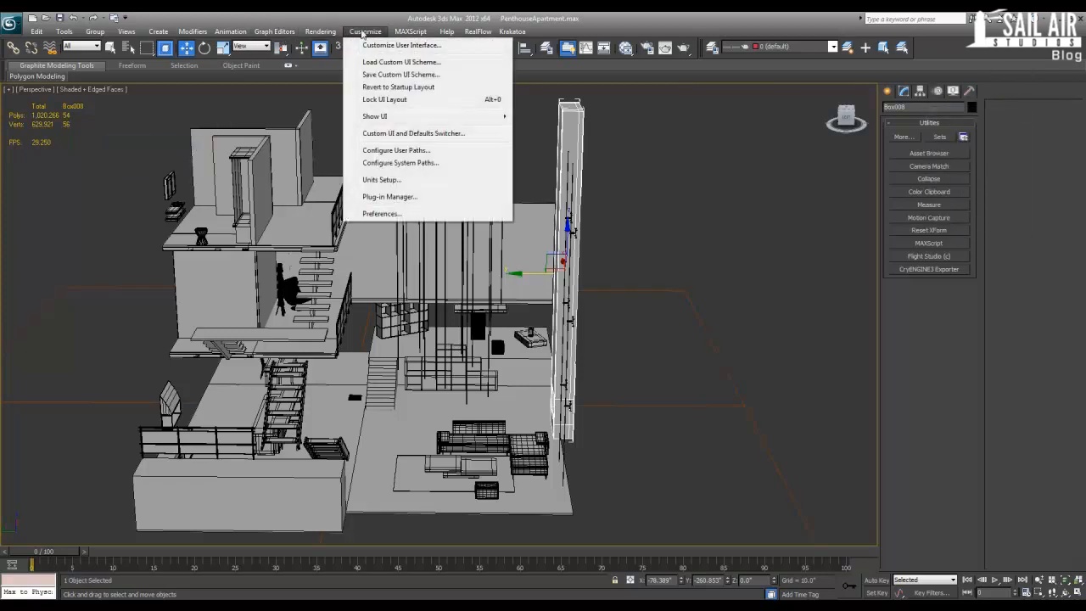
{"action": "mouse_move", "coordinate": [474, 113]}
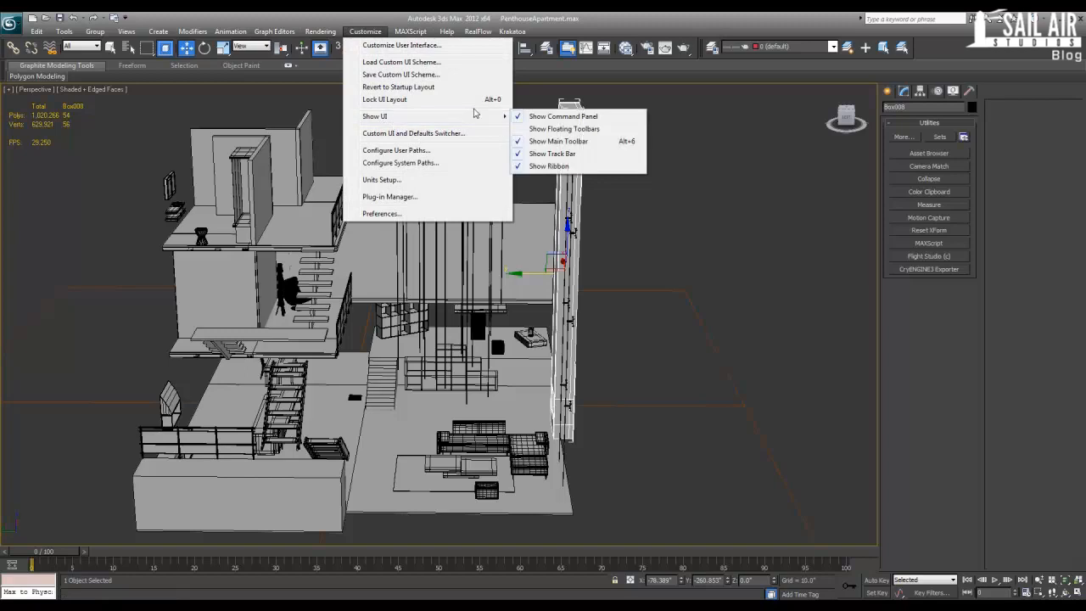
{"action": "left_click", "coordinate": [551, 129]}
{"action": "left_click", "coordinate": [157, 158]}
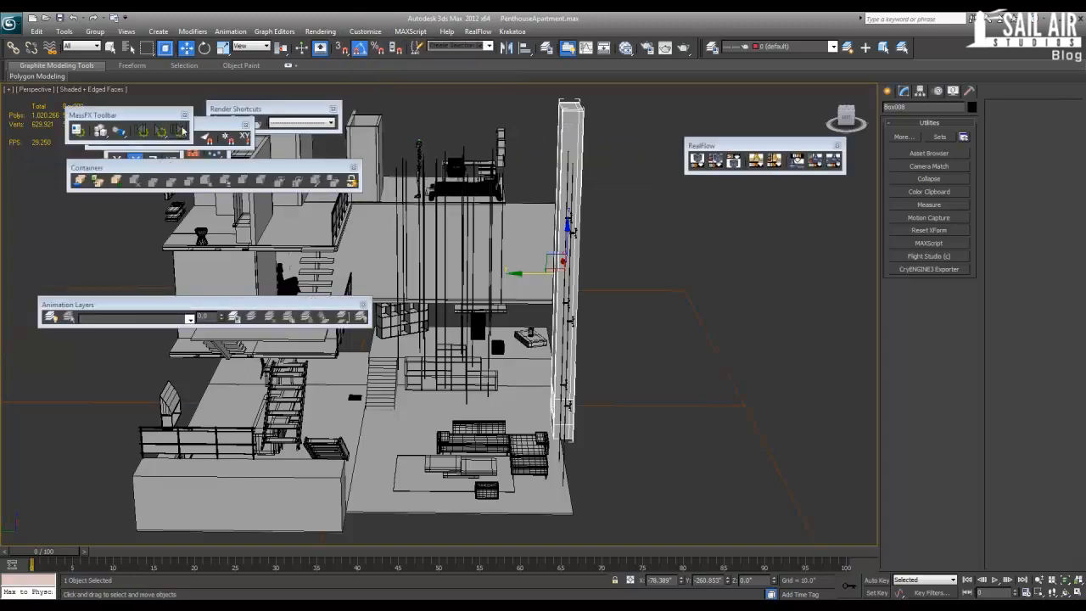
{"action": "left_click", "coordinate": [184, 114]}
{"action": "left_click", "coordinate": [245, 125]}
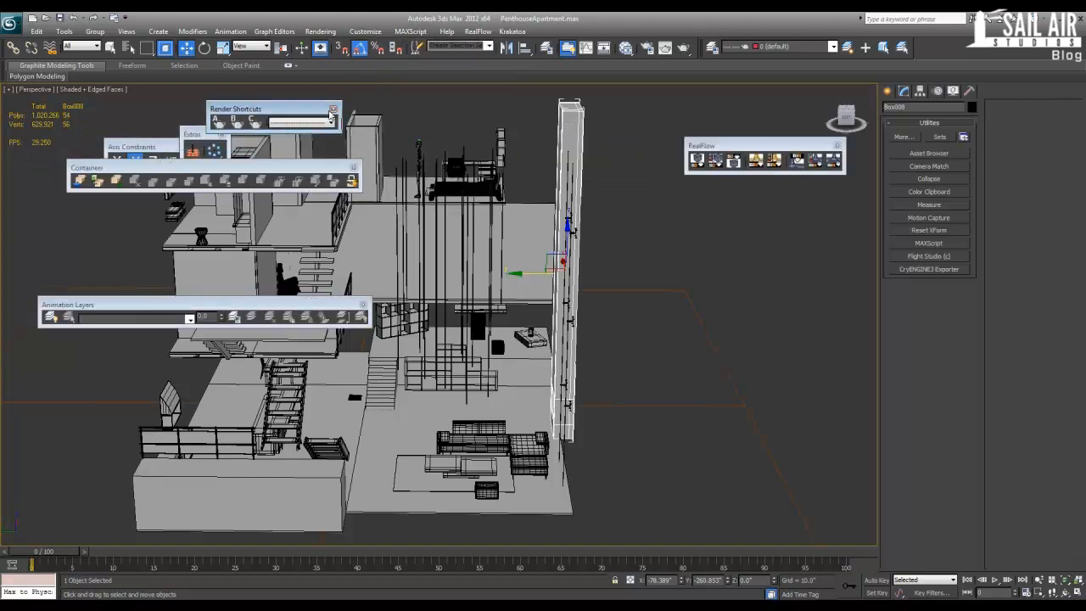
{"action": "left_click", "coordinate": [332, 108]}
Step: Reopen and close the MassFX toolbar, and close the Axis Constraints, Extras and Containers toolbars too
{"action": "right_click", "coordinate": [950, 56]}
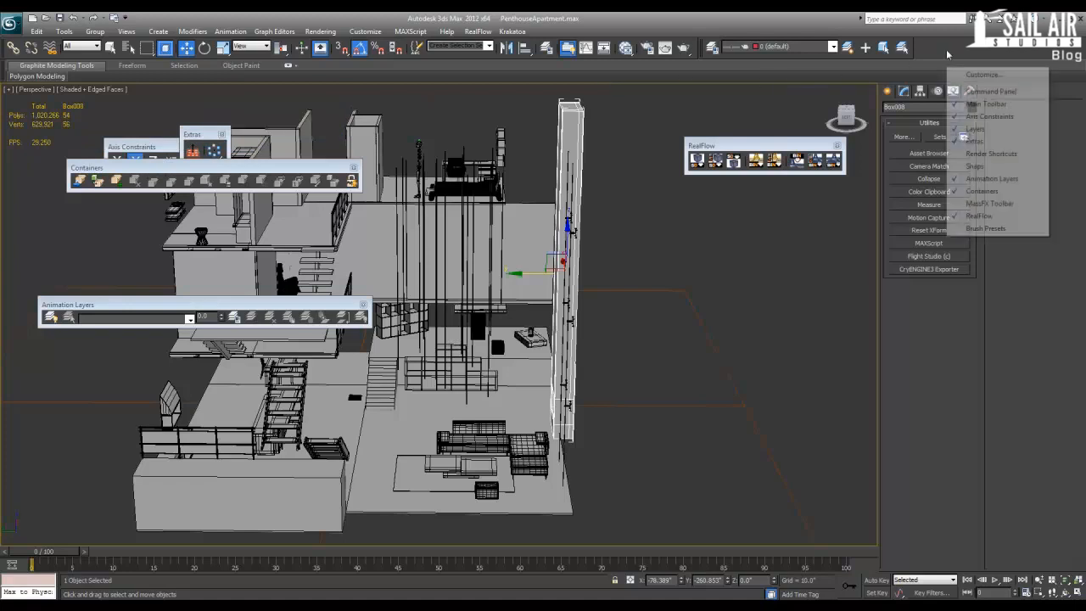
{"action": "left_click", "coordinate": [990, 203]}
{"action": "left_click", "coordinate": [183, 116]}
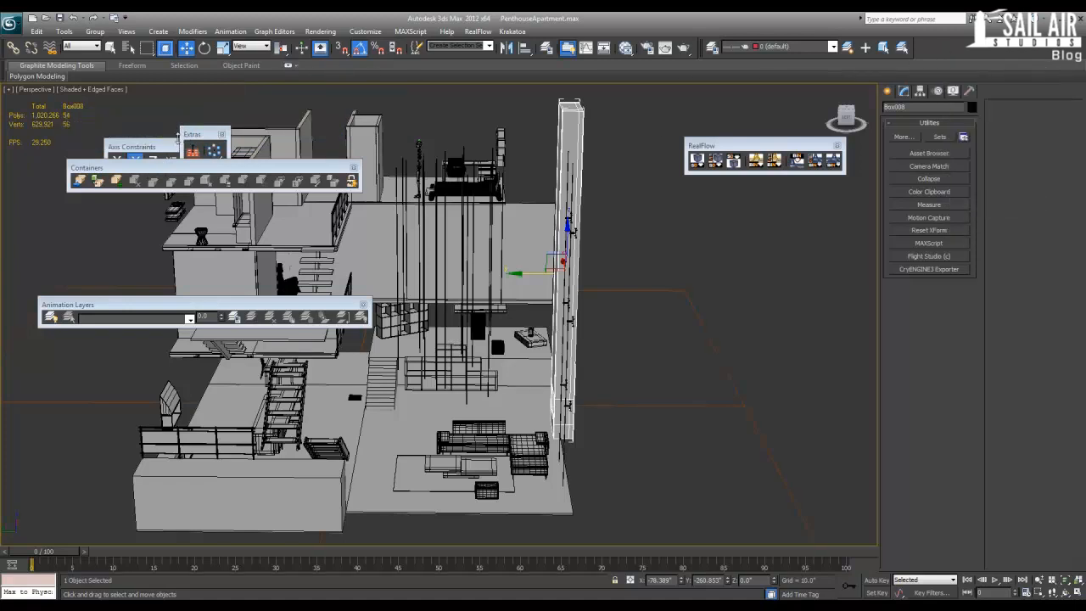
{"action": "left_click", "coordinate": [176, 146]}
{"action": "left_click", "coordinate": [221, 135]}
{"action": "left_click", "coordinate": [196, 146]}
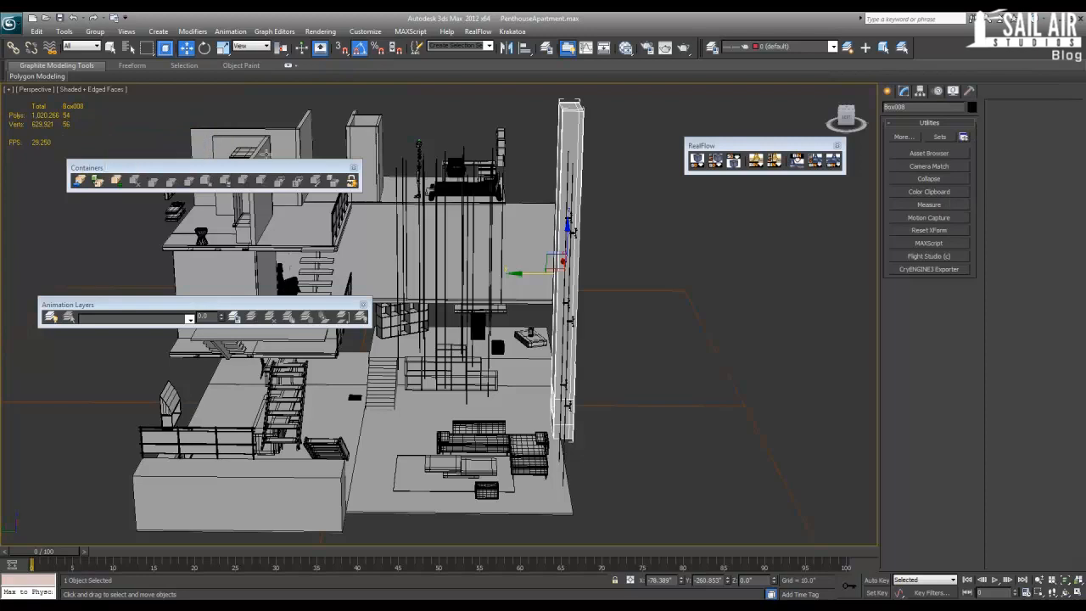
{"action": "left_click", "coordinate": [353, 168]}
Step: Dock the Animation Layers toolbar beside the main toolbar and along the viewport's side, and close it together with the RealFlow toolbar
{"action": "left_click_drag", "start_coordinate": [331, 308], "coordinate": [961, 58]}
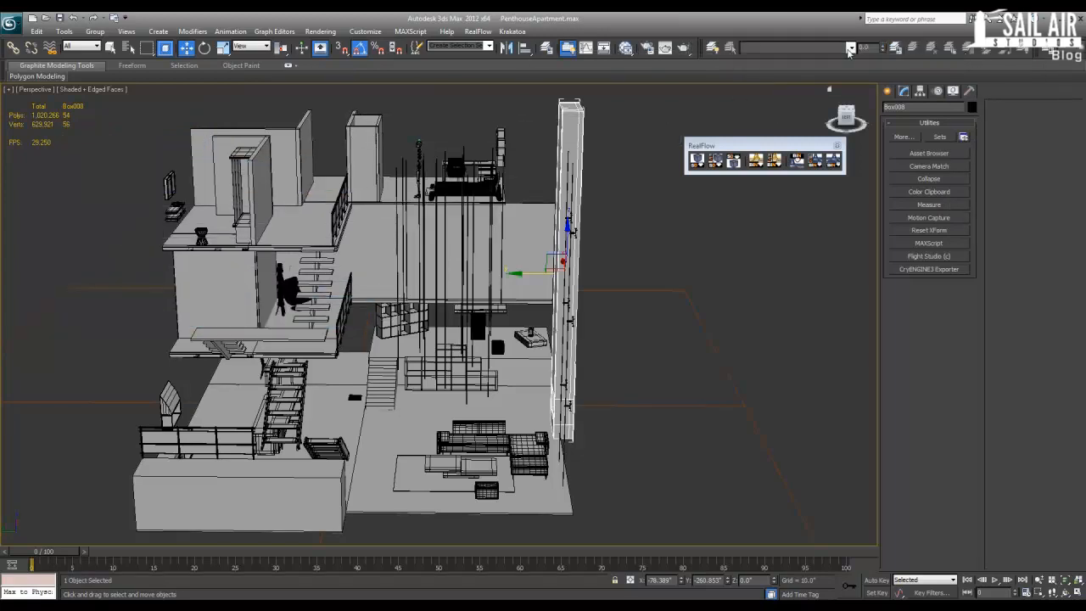
{"action": "left_click_drag", "start_coordinate": [707, 50], "coordinate": [249, 195]}
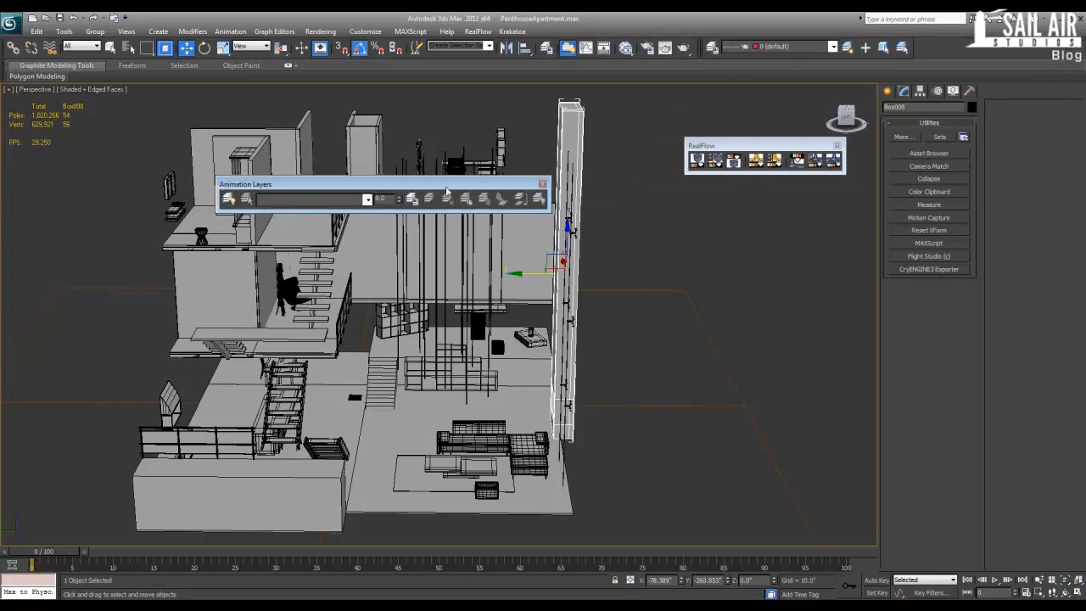
{"action": "left_click_drag", "start_coordinate": [426, 184], "coordinate": [12, 246]}
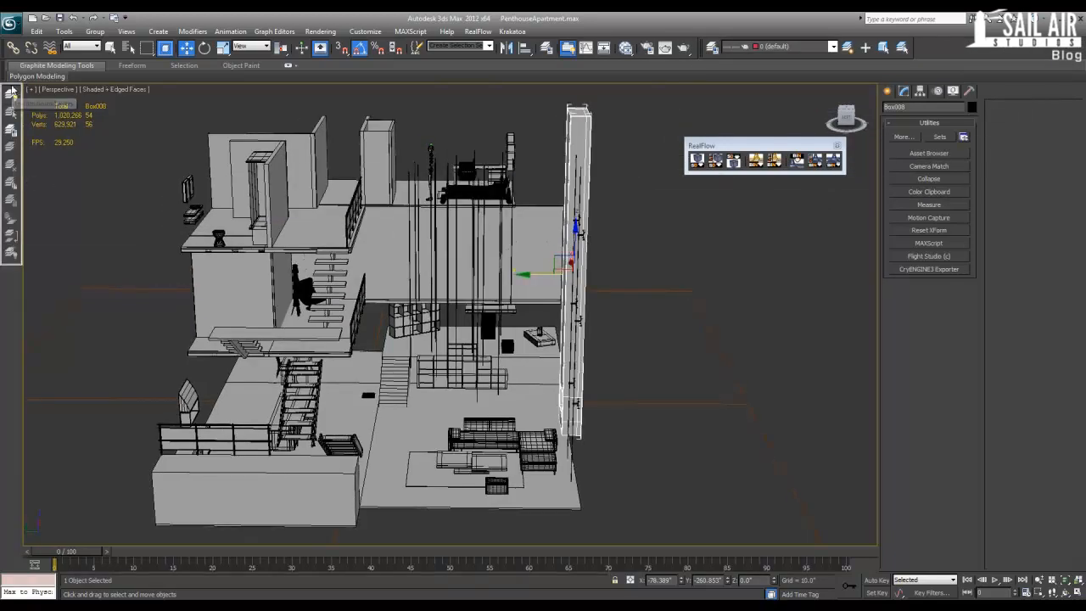
{"action": "left_click_drag", "start_coordinate": [10, 87], "coordinate": [282, 150]}
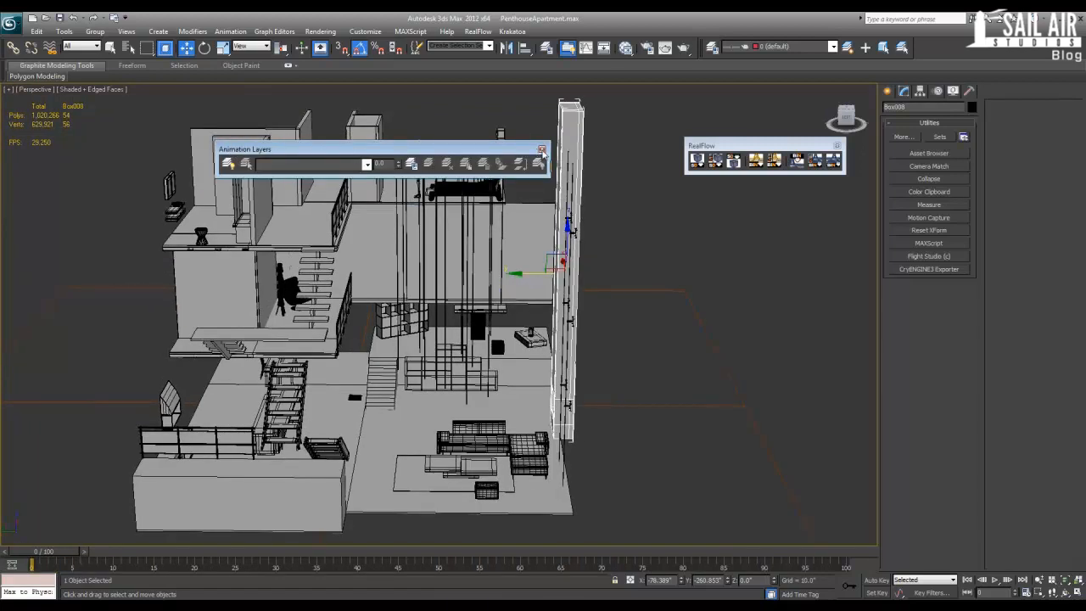
{"action": "left_click", "coordinate": [541, 149]}
{"action": "left_click", "coordinate": [837, 146]}
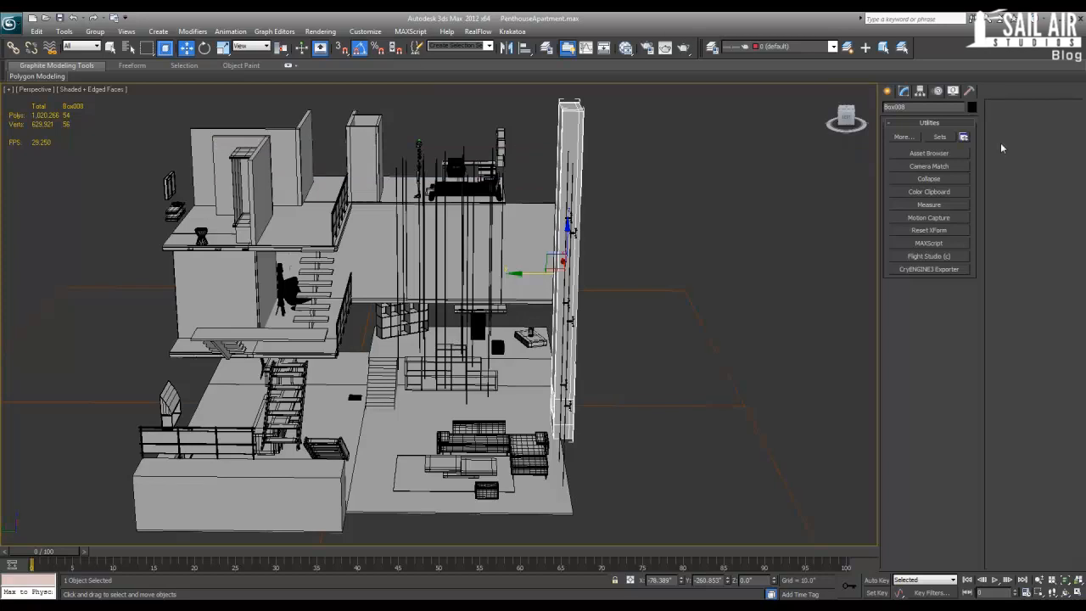
Step: Clear the selection of the tall pillar so that no object is selected
{"action": "left_click", "coordinate": [9, 97]}
{"action": "left_click", "coordinate": [8, 90]}
{"action": "left_click", "coordinate": [640, 299]}
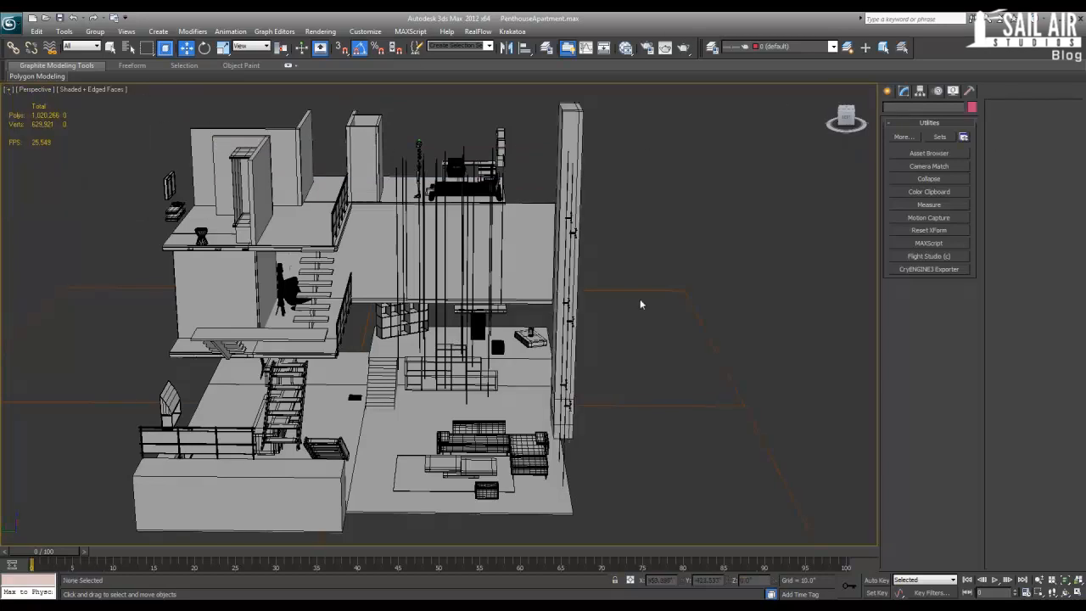
{"action": "key", "text": "ctrl+z"}
{"action": "key", "text": "ctrl+z"}
{"action": "left_click", "coordinate": [684, 231]}
Step: Review the general, point-of-view and shading options of the Perspective viewport without changing any of them
{"action": "left_click", "coordinate": [9, 90]}
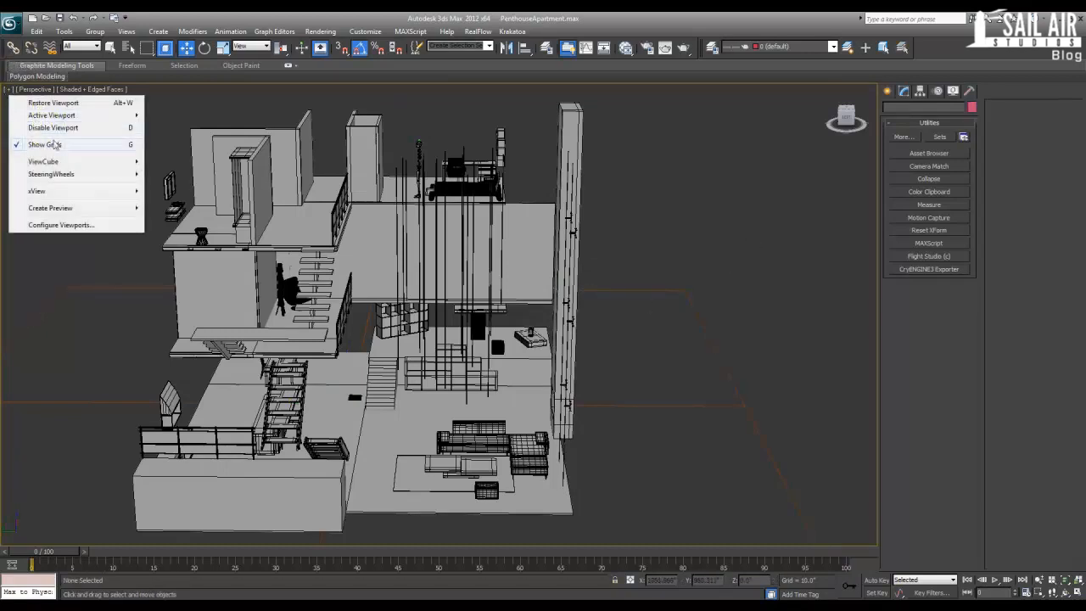
{"action": "left_click", "coordinate": [44, 90]}
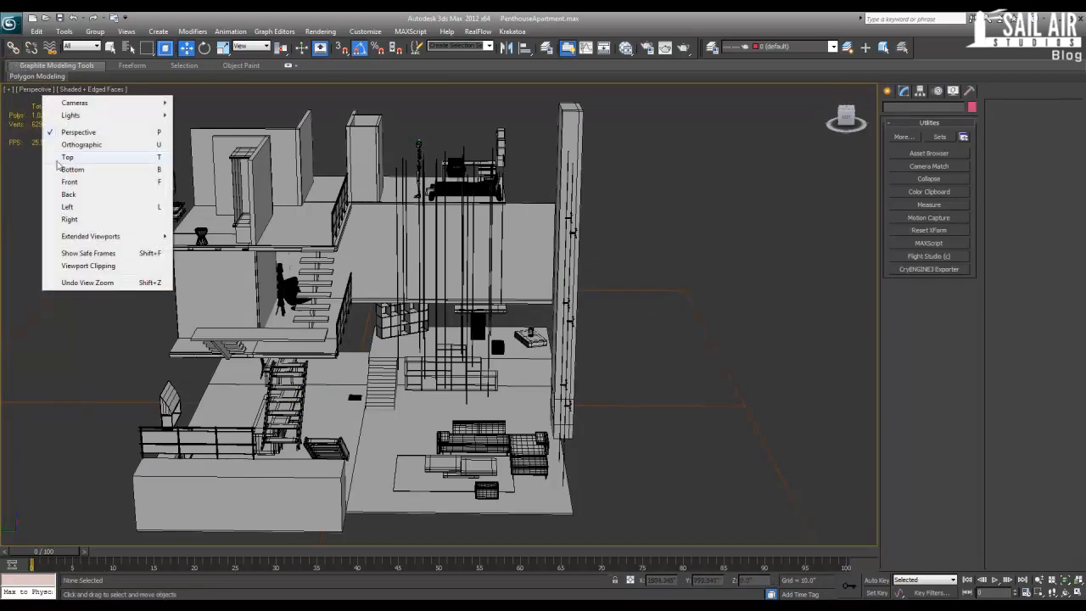
{"action": "left_click", "coordinate": [92, 89]}
{"action": "left_click", "coordinate": [77, 90]}
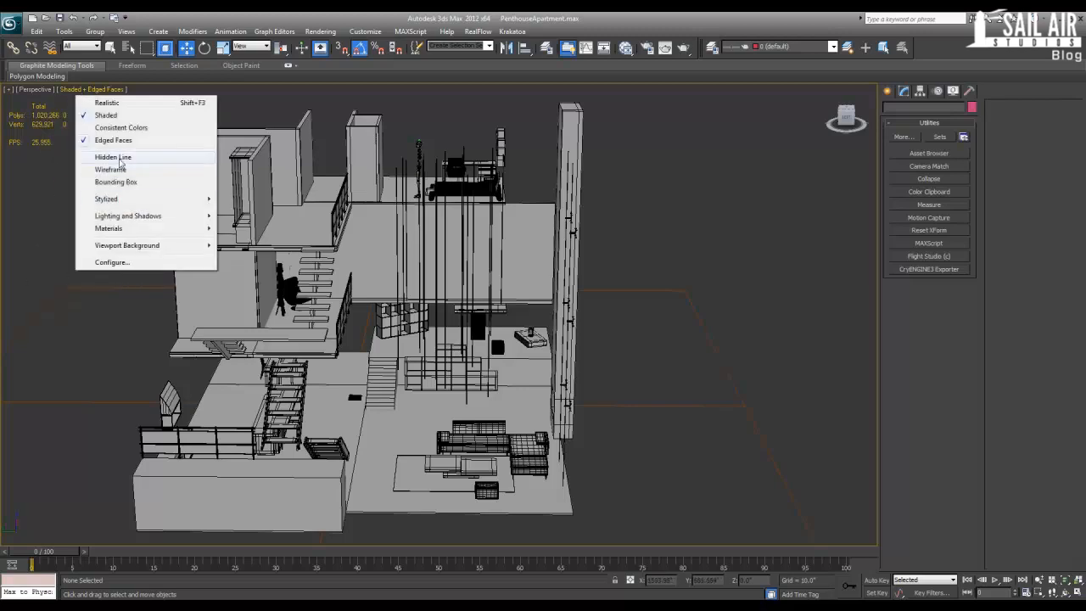
{"action": "left_click", "coordinate": [725, 237]}
Step: Review the Create, Modify, Hierarchy, Motion, Display and Utilities sections of the command panel one after another
{"action": "left_click", "coordinate": [887, 91]}
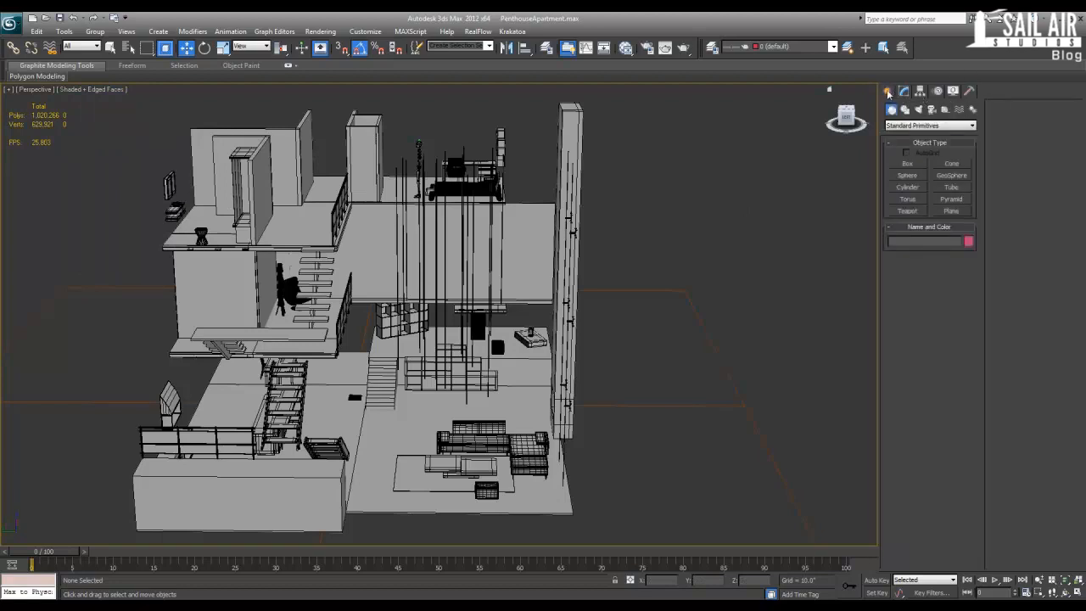
{"action": "left_click", "coordinate": [902, 90]}
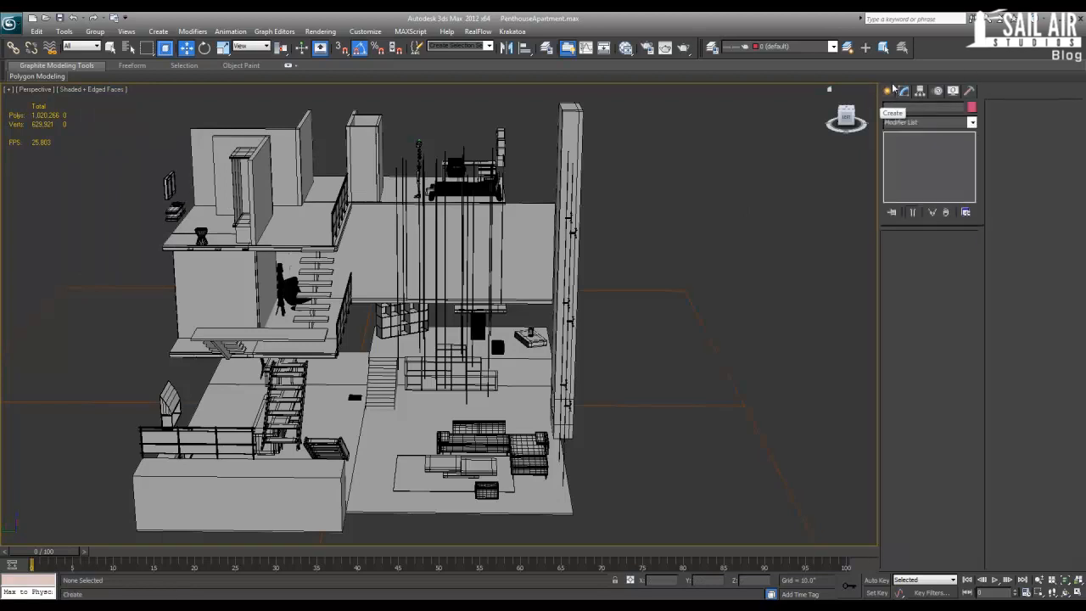
{"action": "left_click", "coordinate": [920, 91]}
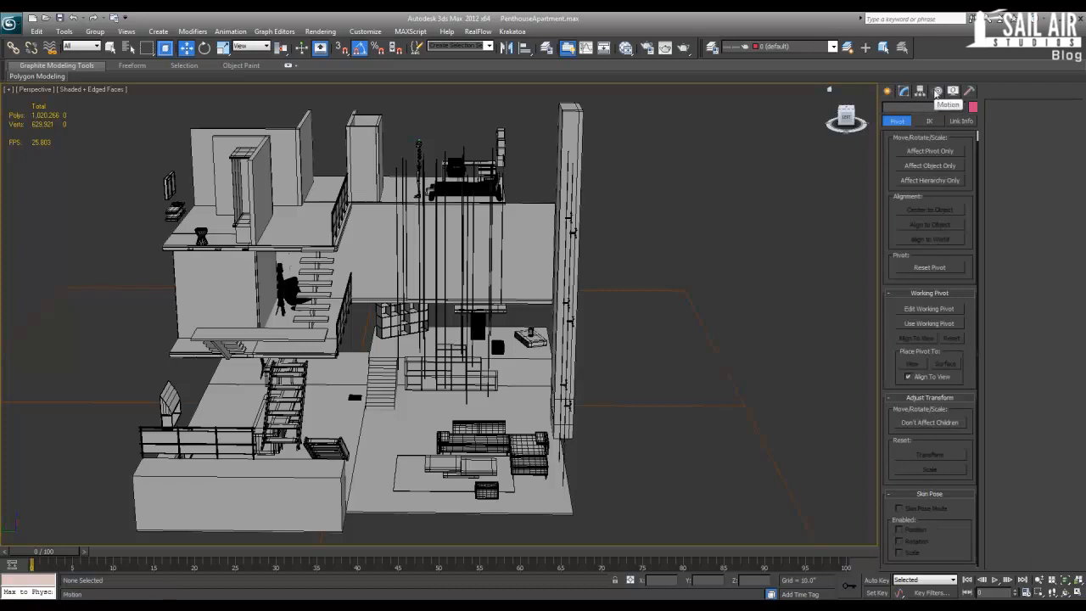
{"action": "left_click", "coordinate": [937, 91]}
{"action": "left_click", "coordinate": [953, 91]}
{"action": "left_click", "coordinate": [968, 92]}
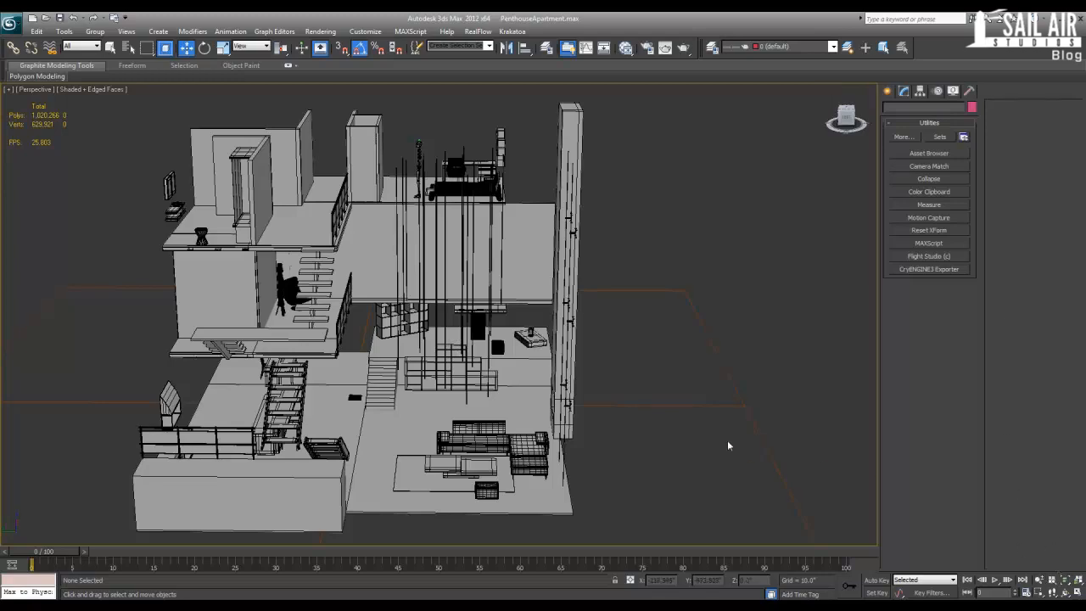
Step: Inspect the apartment from near and far, and select the sofa group
{"action": "middle_click_drag", "start_coordinate": [647, 398], "coordinate": [517, 405]}
{"action": "scroll", "coordinate": [625, 322], "scroll_direction": "down", "scroll_amount": 3}
{"action": "scroll", "coordinate": [527, 413], "scroll_direction": "up", "scroll_amount": 5}
{"action": "scroll", "coordinate": [536, 428], "scroll_direction": "up", "scroll_amount": 4}
{"action": "scroll", "coordinate": [397, 422], "scroll_direction": "down", "scroll_amount": 5}
{"action": "scroll", "coordinate": [495, 382], "scroll_direction": "up", "scroll_amount": 4}
{"action": "scroll", "coordinate": [494, 384], "scroll_direction": "down", "scroll_amount": 8}
{"action": "left_click", "coordinate": [518, 404]}
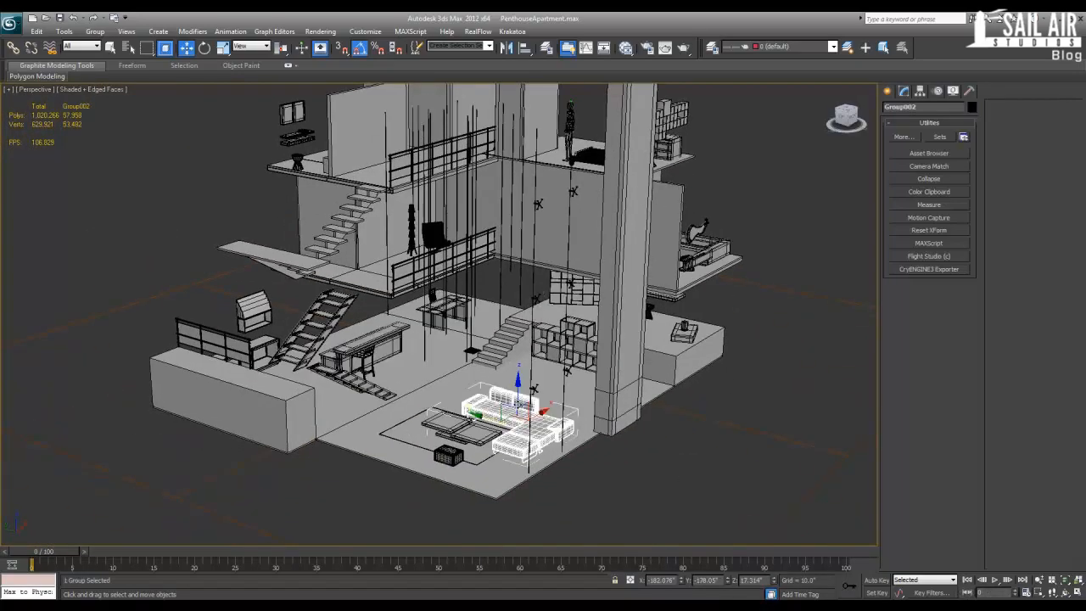
Step: Frame the selected sofa group, examine it from another angle, and deselect it
{"action": "key", "text": "z"}
{"action": "middle_click_drag", "start_coordinate": [416, 390], "coordinate": [450, 397], "text": "alt"}
{"action": "scroll", "coordinate": [450, 397], "scroll_direction": "up", "scroll_amount": 5}
{"action": "scroll", "coordinate": [450, 397], "scroll_direction": "down", "scroll_amount": 8}
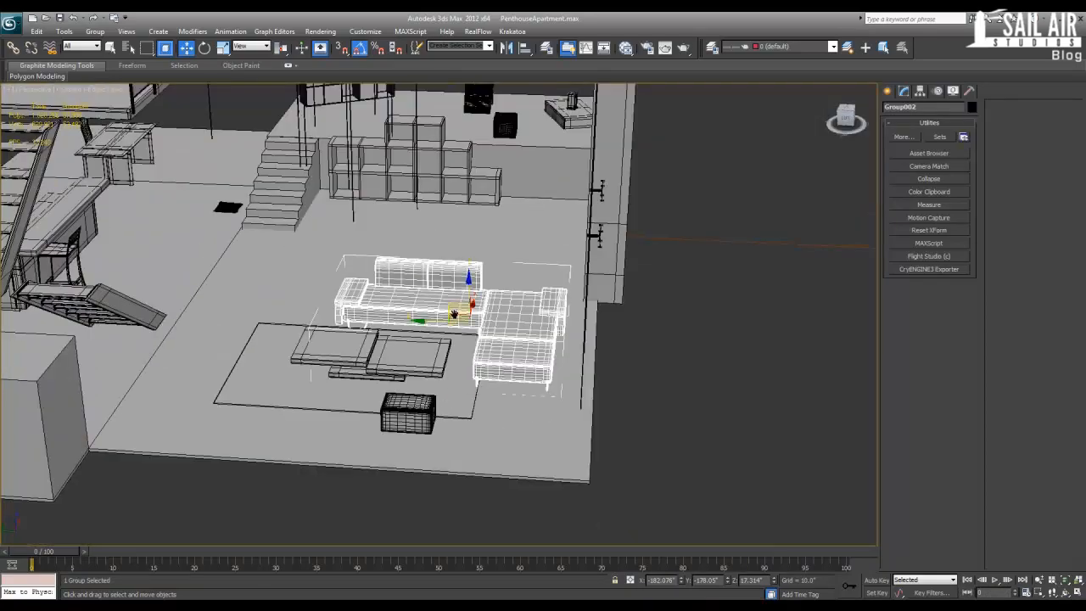
{"action": "middle_click_drag", "start_coordinate": [458, 312], "coordinate": [460, 350]}
{"action": "left_click", "coordinate": [693, 415]}
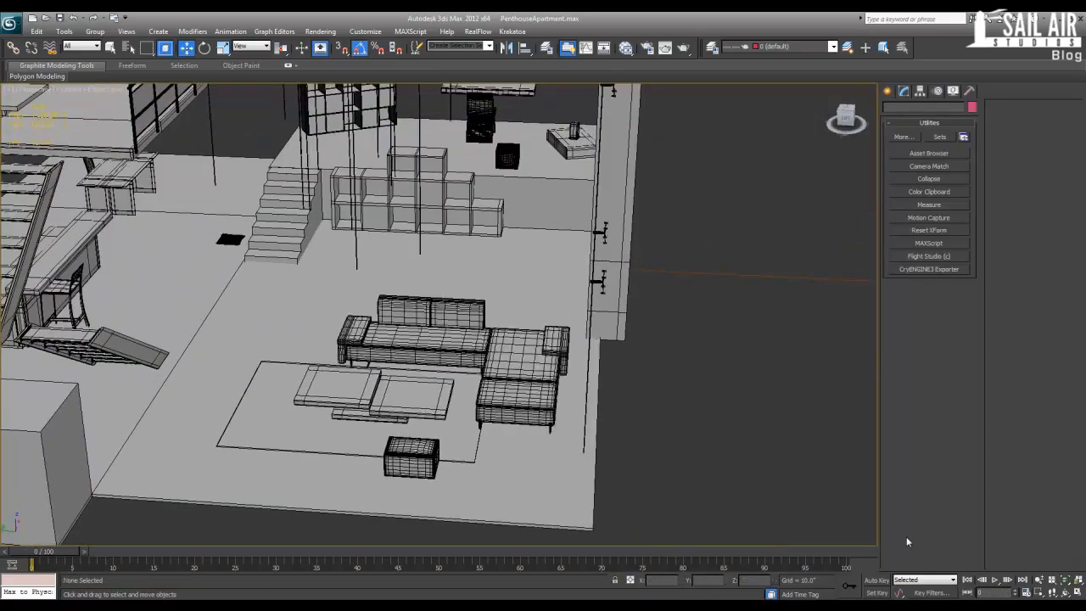
Step: Play and stop the animation, and jump to the last frame and back to the first
{"action": "left_click", "coordinate": [996, 581]}
{"action": "left_click", "coordinate": [996, 582]}
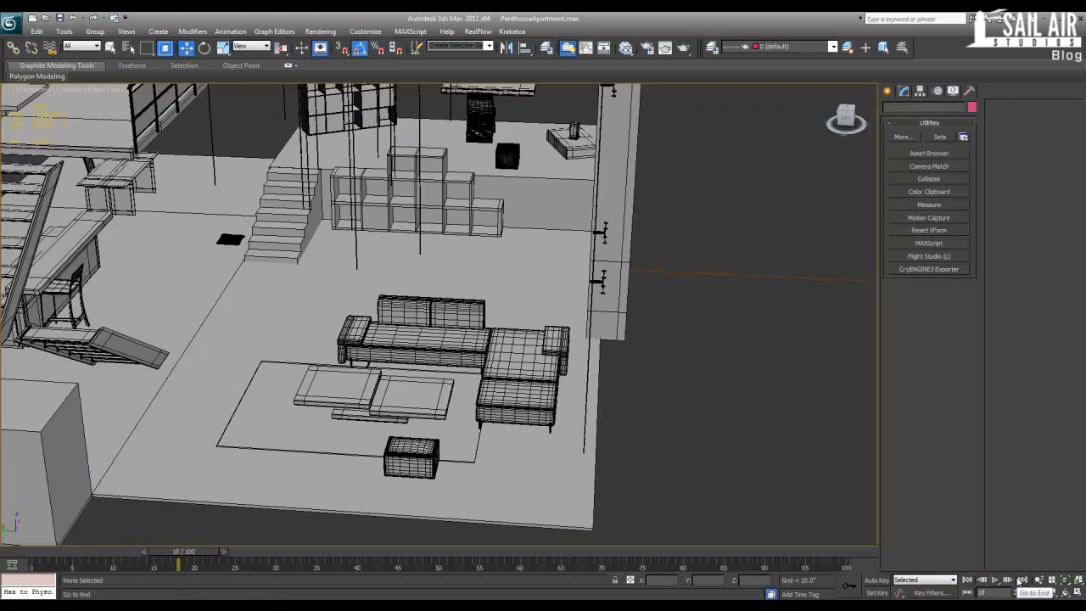
{"action": "left_click", "coordinate": [1023, 581]}
{"action": "left_click", "coordinate": [967, 581]}
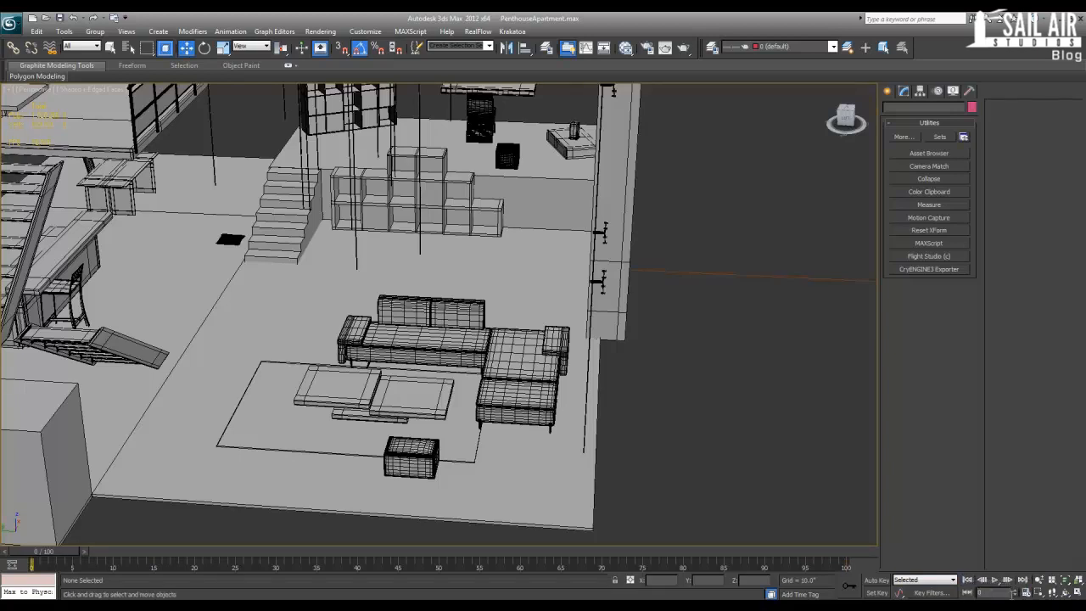
Step: Open and close the time configuration settings, and set the current frame to 20
{"action": "left_click", "coordinate": [1026, 593]}
{"action": "left_click", "coordinate": [618, 181]}
{"action": "left_click_drag", "start_coordinate": [983, 591], "coordinate": [957, 595]}
{"action": "type", "text": "20"}
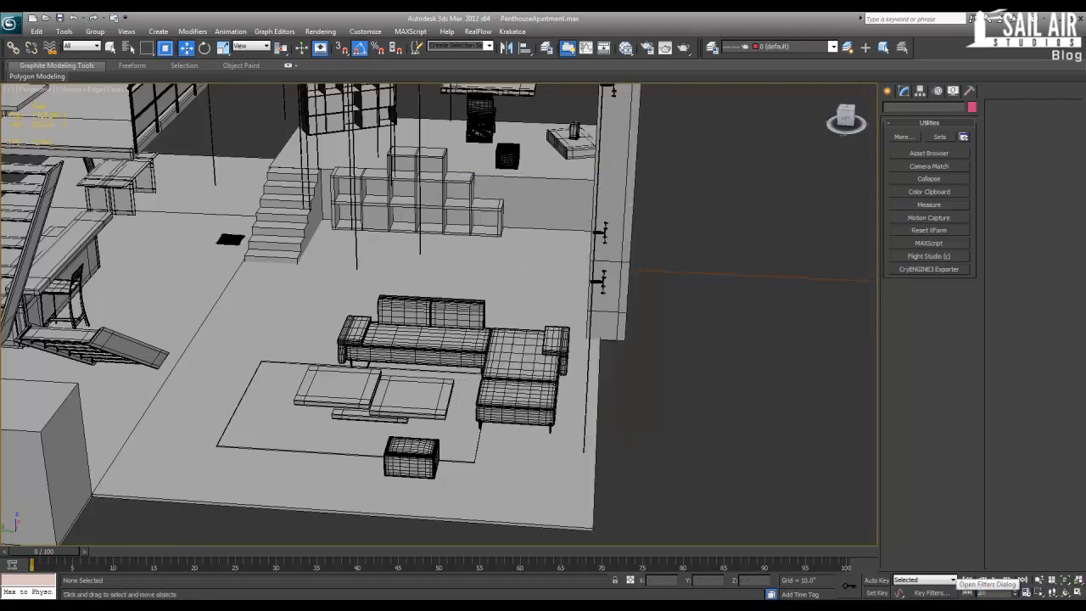
{"action": "key", "text": "Return"}
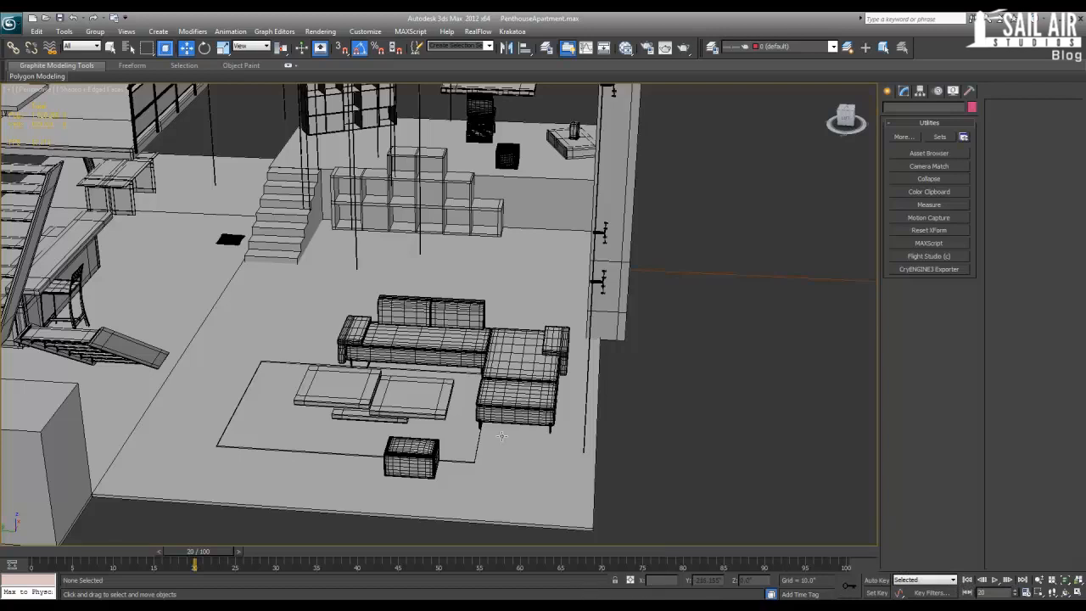
Step: Select the apartment floor and the sofa group in turn to compare their X, Y and Z coordinates
{"action": "left_click", "coordinate": [473, 371]}
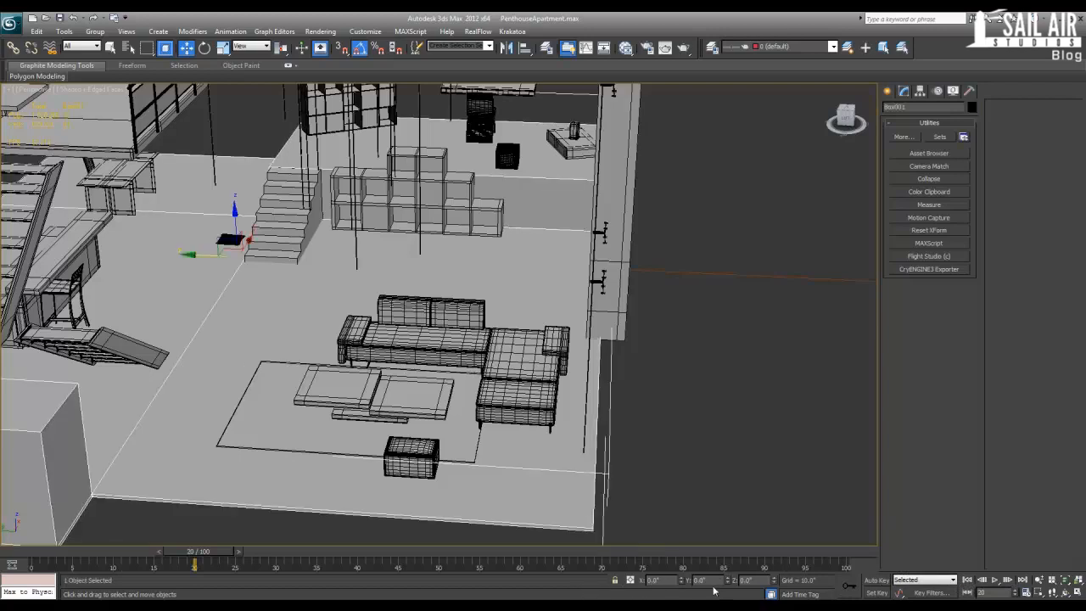
{"action": "left_click", "coordinate": [507, 404]}
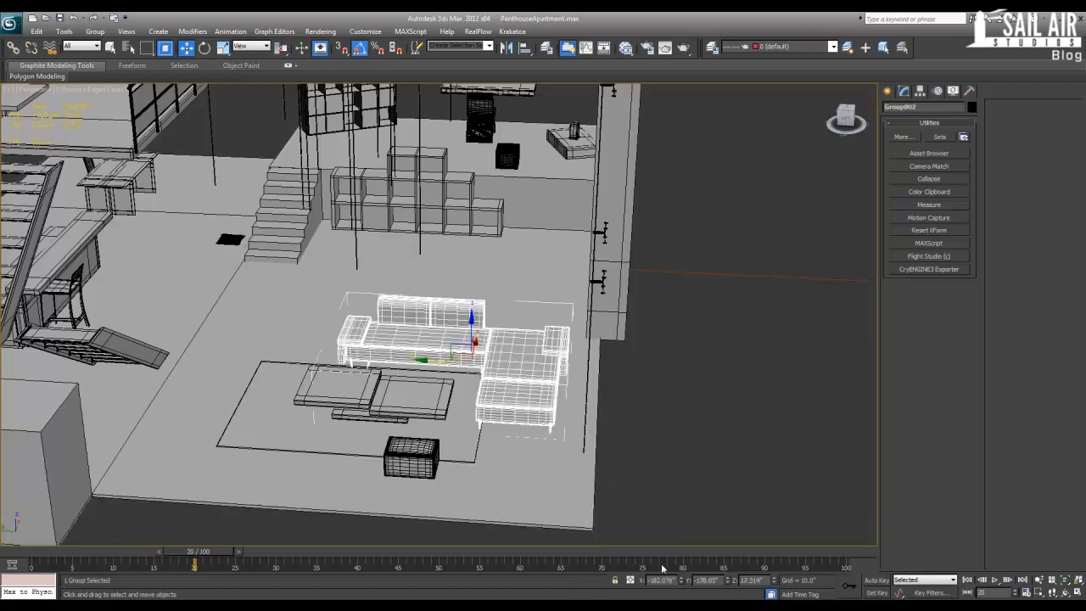
Step: Examine the selected sofa group's X, Y and Z coordinate values in turn
{"action": "double_click", "coordinate": [668, 580]}
{"action": "double_click", "coordinate": [708, 580]}
{"action": "double_click", "coordinate": [753, 581]}
Step: Open and close the Mini Curve Editor, and set the current frame to 100
{"action": "left_click", "coordinate": [11, 565]}
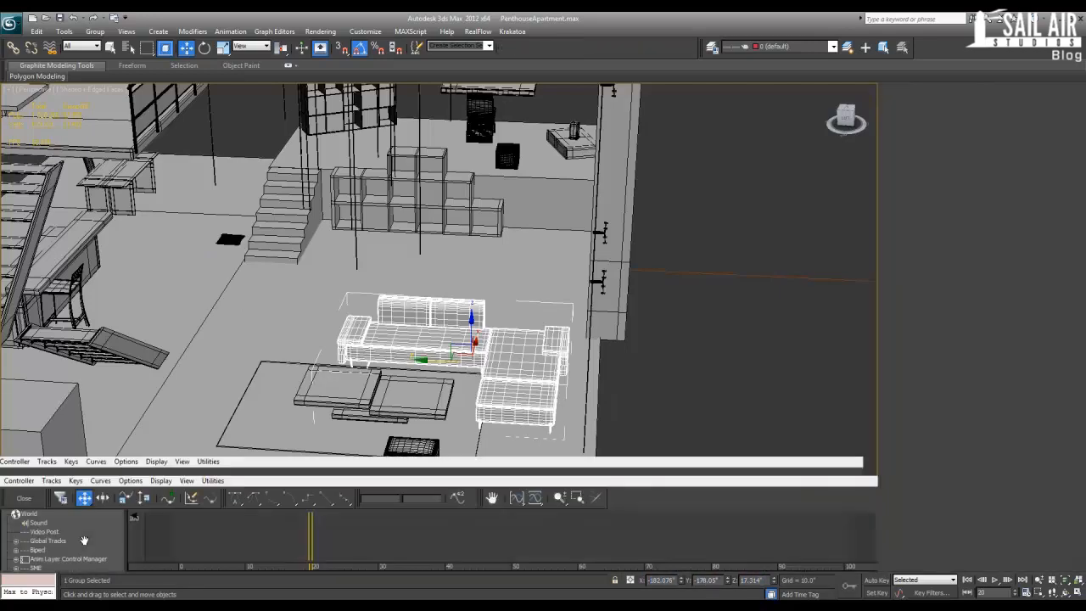
{"action": "left_click", "coordinate": [12, 499]}
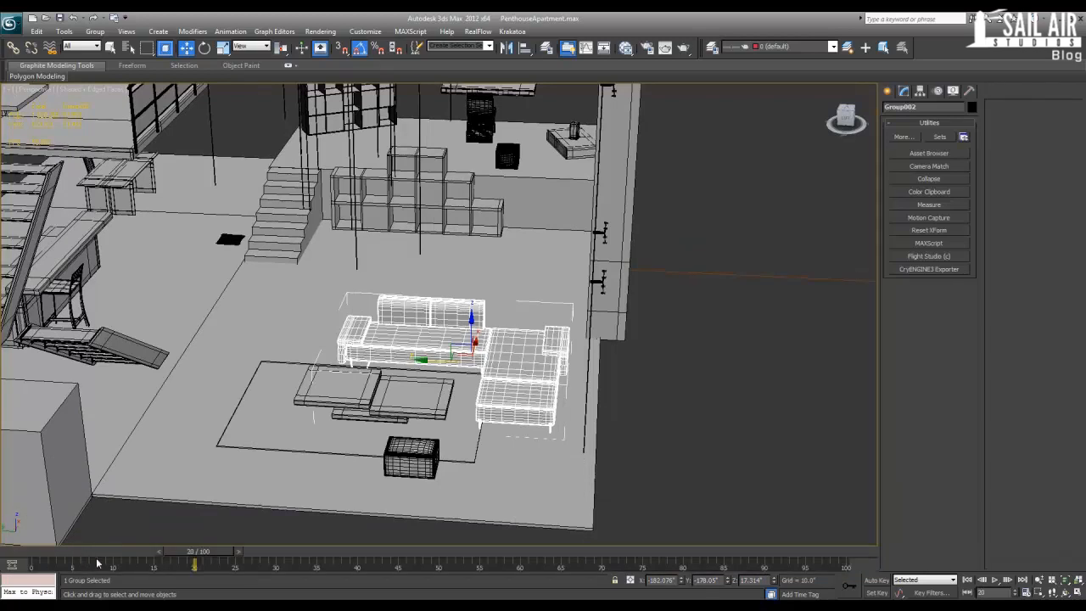
{"action": "left_click_drag", "start_coordinate": [192, 558], "coordinate": [846, 555]}
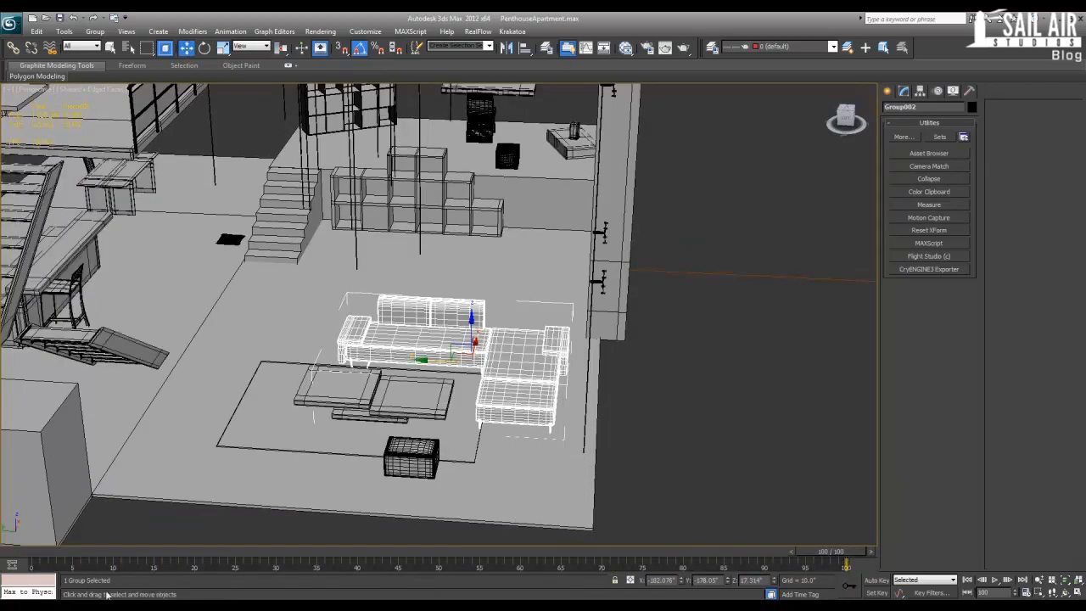
Step: Deselect the sofa group, select the apartment floor, and clear the selection
{"action": "left_click", "coordinate": [724, 451]}
{"action": "left_click", "coordinate": [567, 432]}
{"action": "left_click", "coordinate": [273, 426]}
{"action": "left_click", "coordinate": [130, 541]}
{"action": "left_click", "coordinate": [210, 456]}
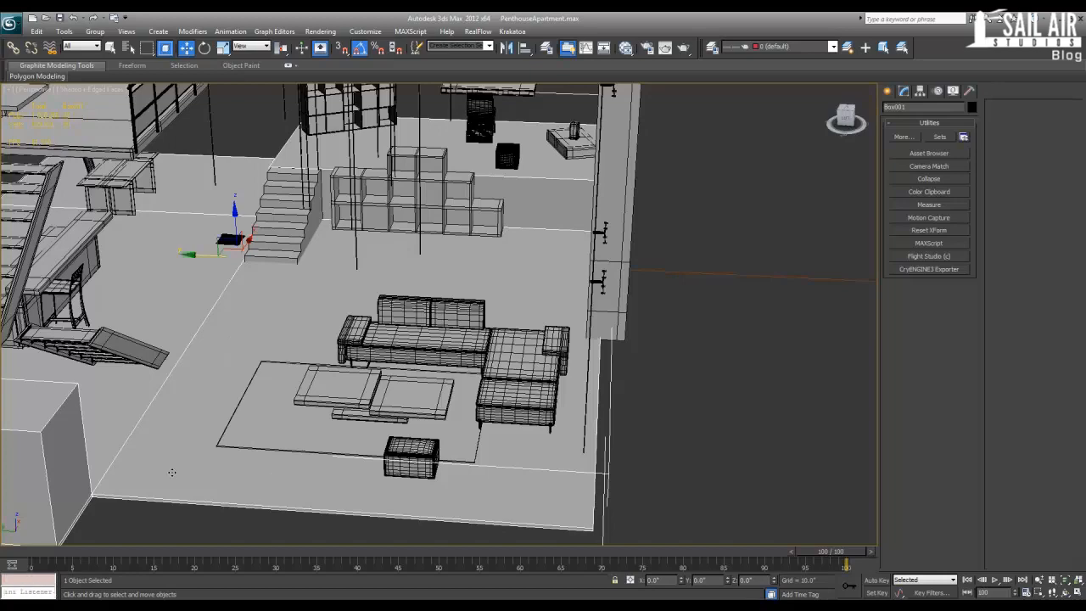
{"action": "scroll", "coordinate": [171, 472], "scroll_direction": "down", "scroll_amount": 8}
{"action": "left_click", "coordinate": [646, 333]}
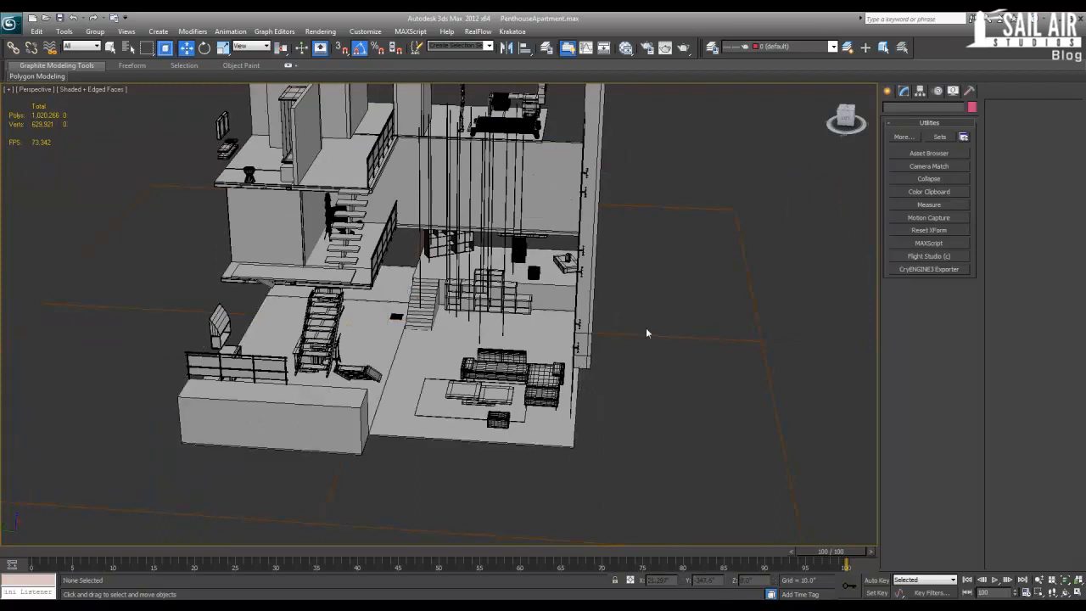
Step: Look over the whole apartment and show the creation options for standard primitives
{"action": "middle_click_drag", "start_coordinate": [633, 316], "coordinate": [630, 342]}
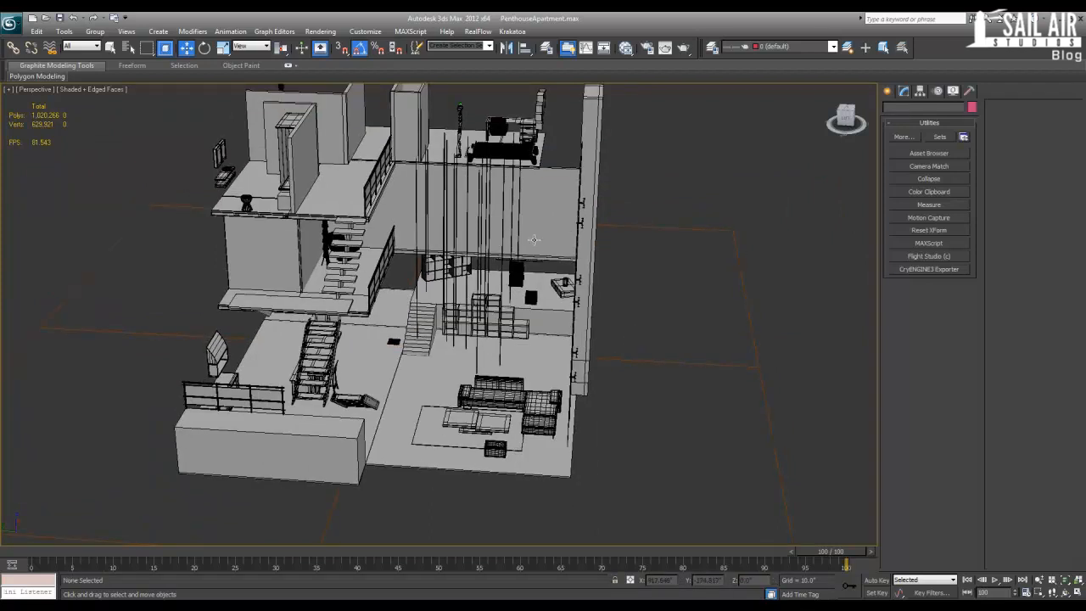
{"action": "scroll", "coordinate": [615, 299], "scroll_direction": "down", "scroll_amount": 5}
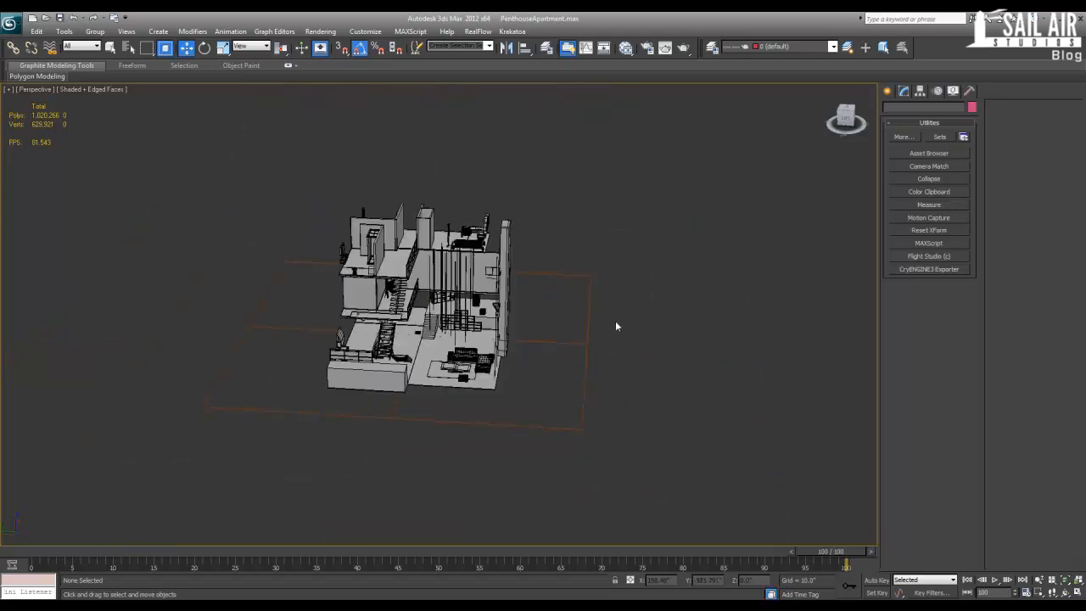
{"action": "scroll", "coordinate": [616, 326], "scroll_direction": "up", "scroll_amount": 8}
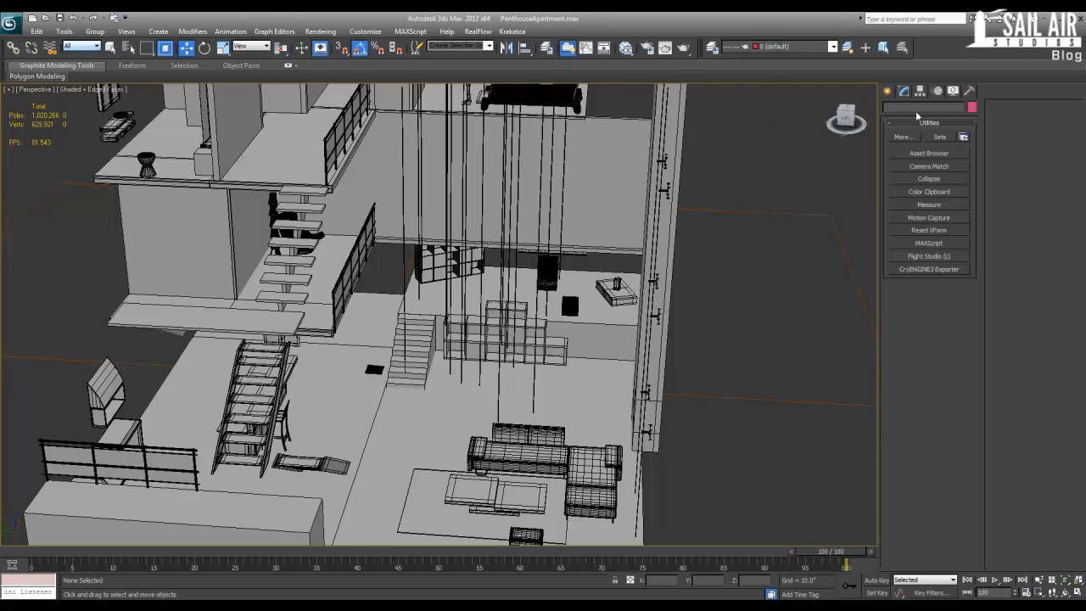
{"action": "left_click", "coordinate": [890, 91]}
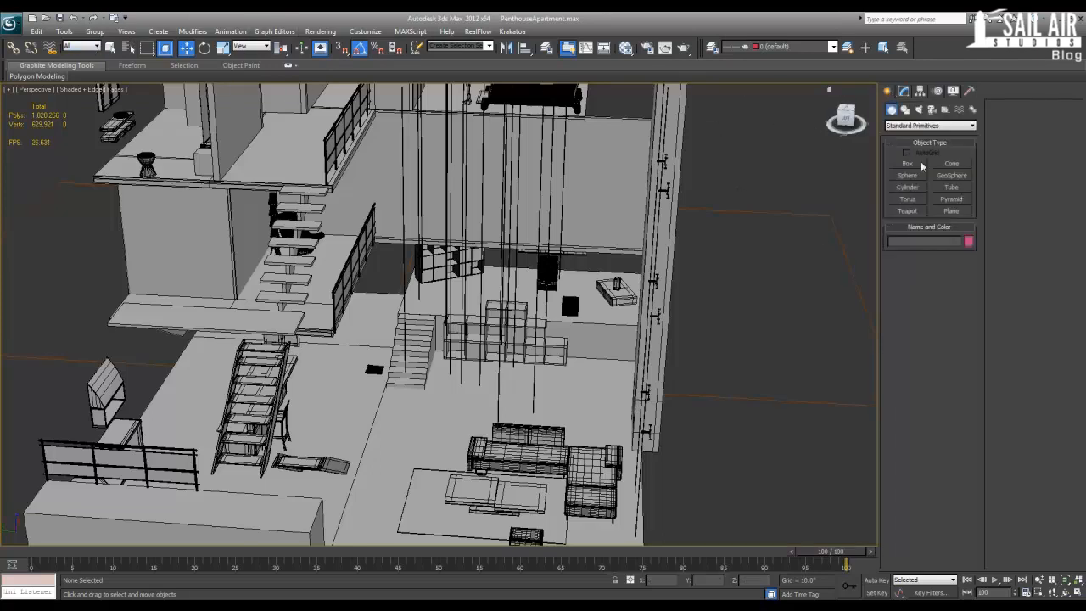